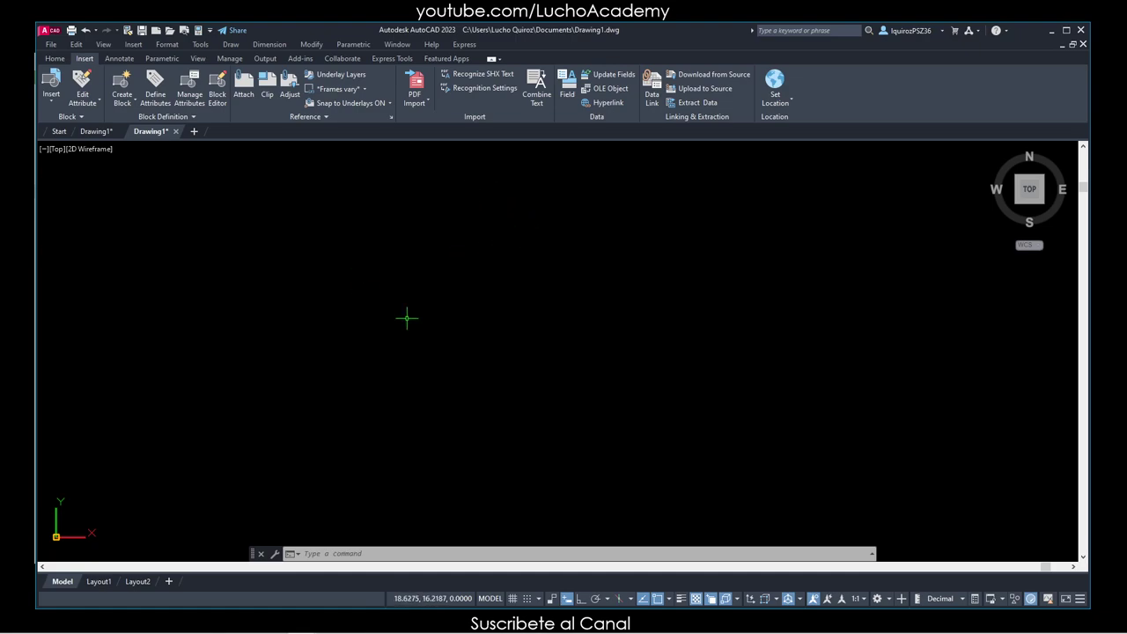
Run the BLOCKSPALETTE command from the command line to show the Blocks palette
{"action": "left_click", "coordinate": [424, 556]}
{"action": "type", "text": "BL"}
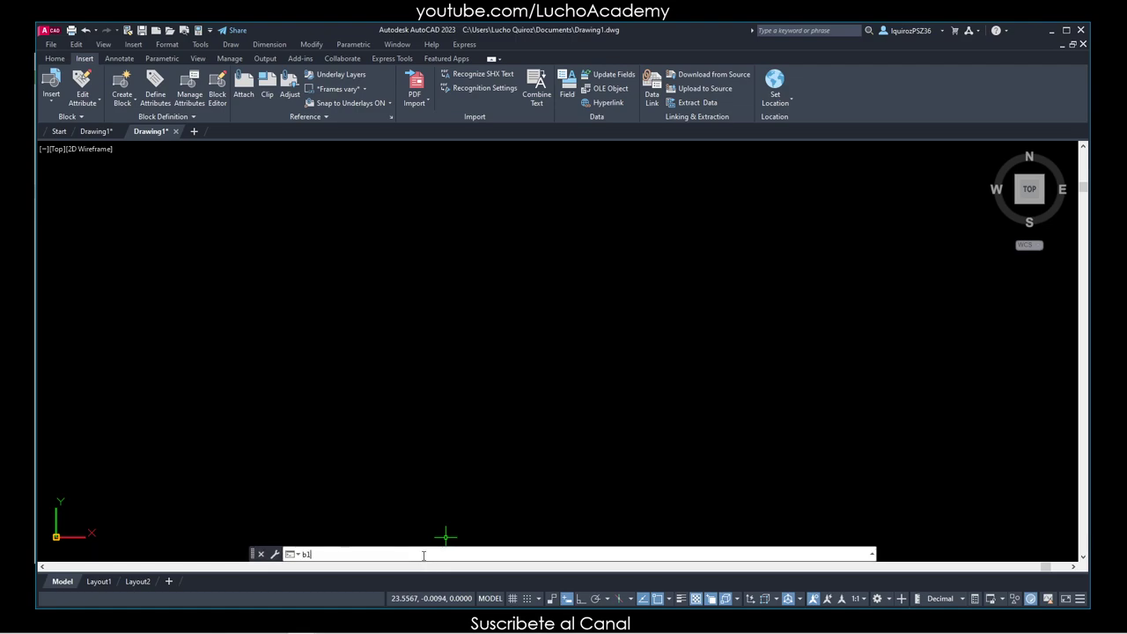
{"action": "type", "text": "OCK"}
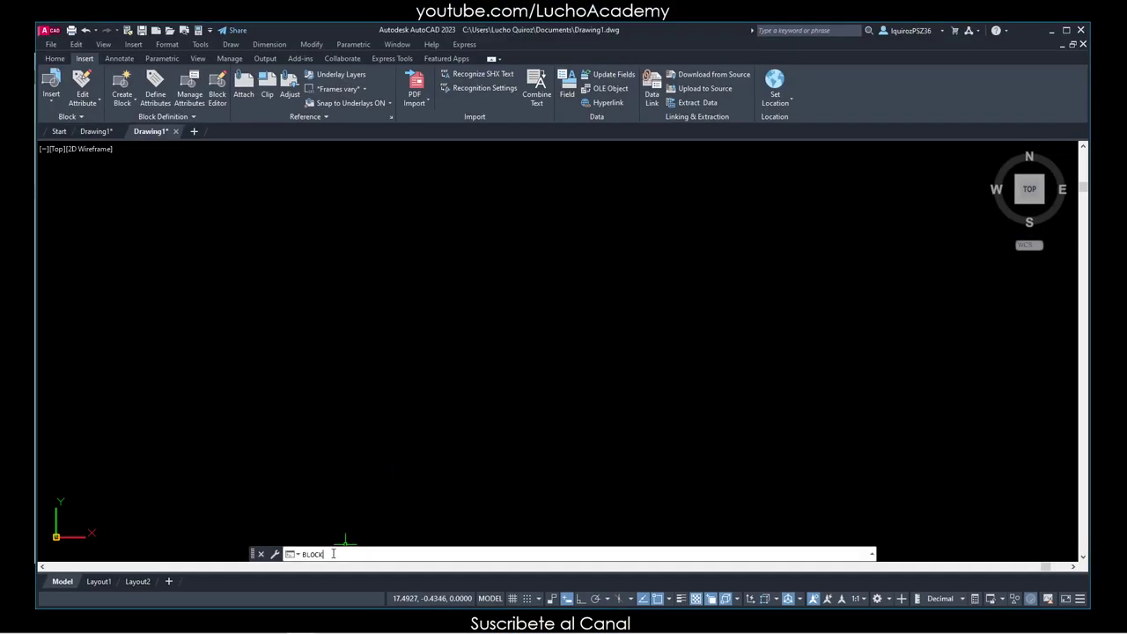
{"action": "type", "text": "p"}
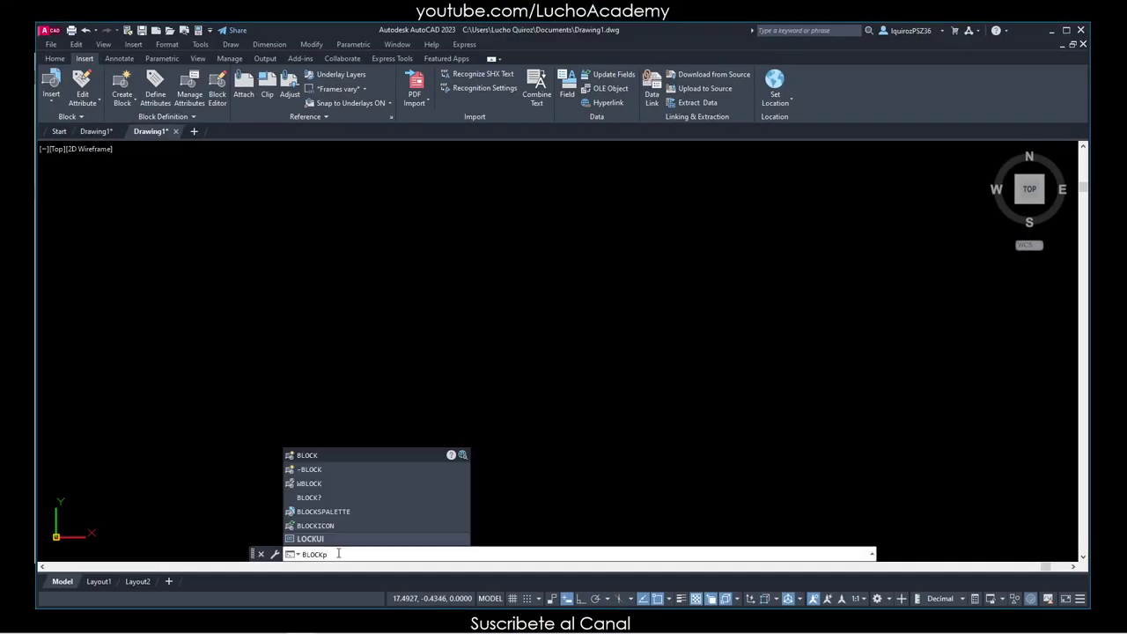
{"action": "left_click", "coordinate": [331, 514]}
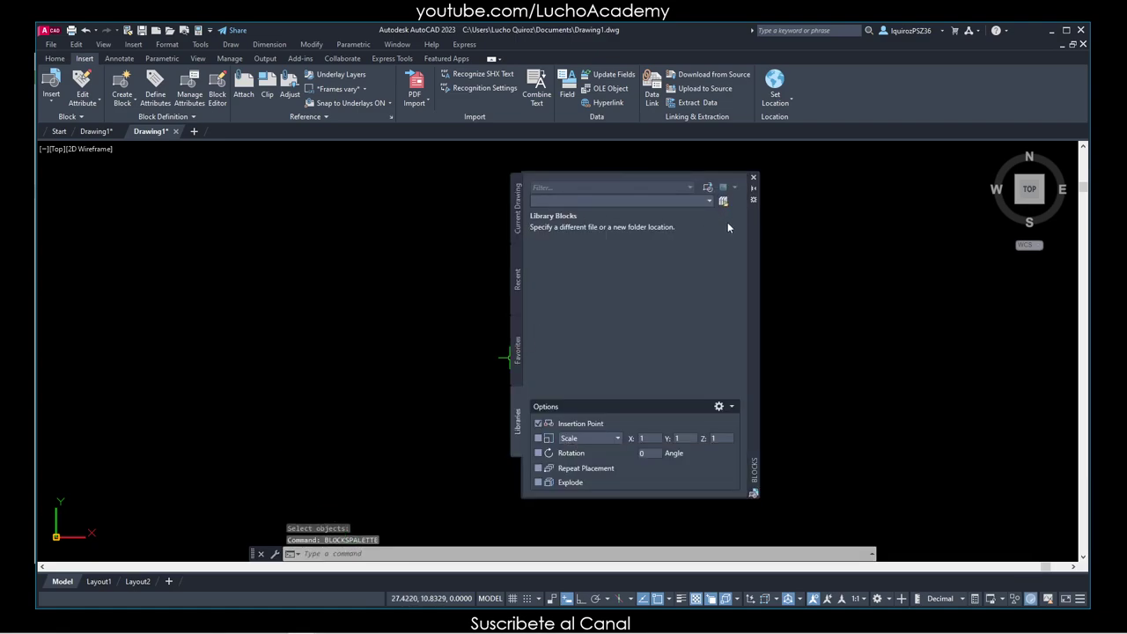
Drag the Blocks palette to the right over the drawing area
{"action": "left_click_drag", "start_coordinate": [752, 225], "coordinate": [950, 218]}
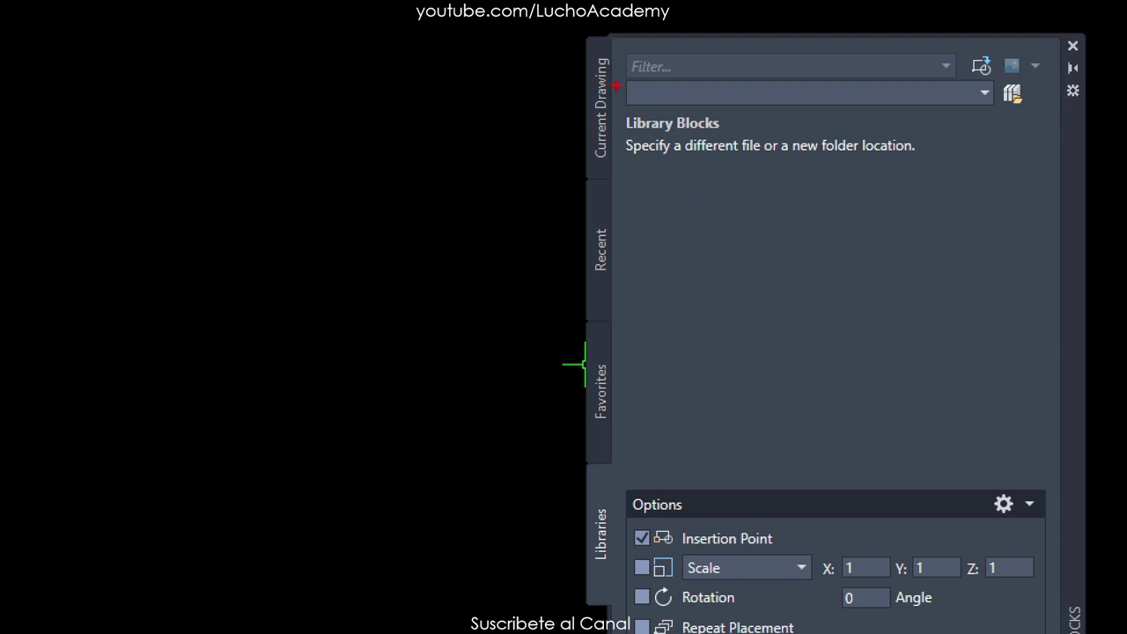
{"action": "left_click_drag", "start_coordinate": [581, 43], "coordinate": [621, 167]}
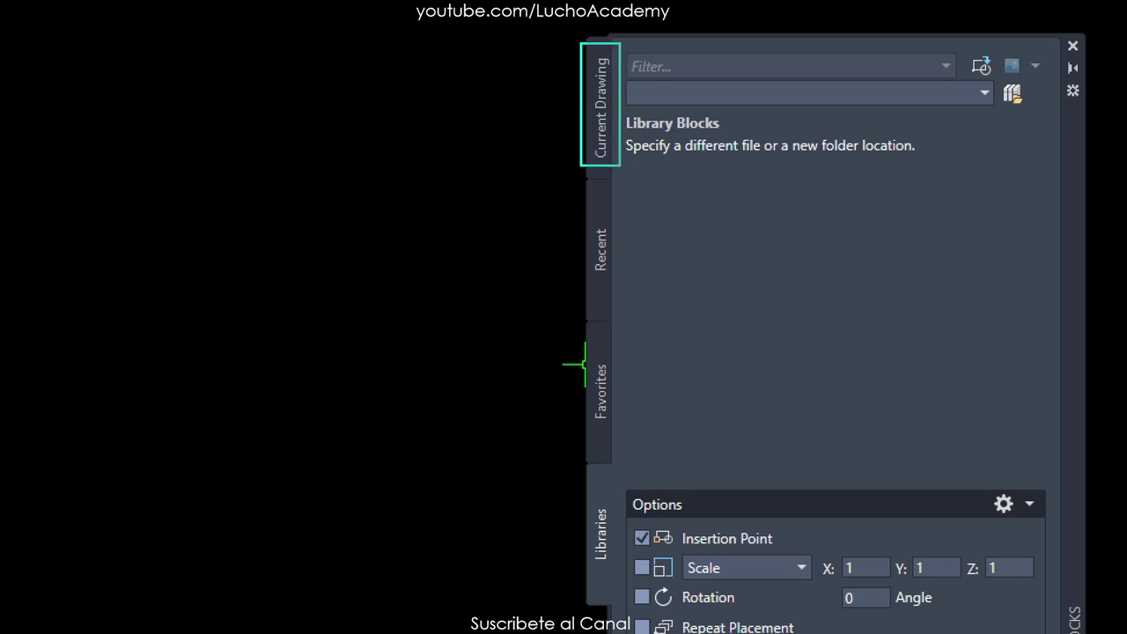
{"action": "left_click_drag", "start_coordinate": [582, 190], "coordinate": [615, 300]}
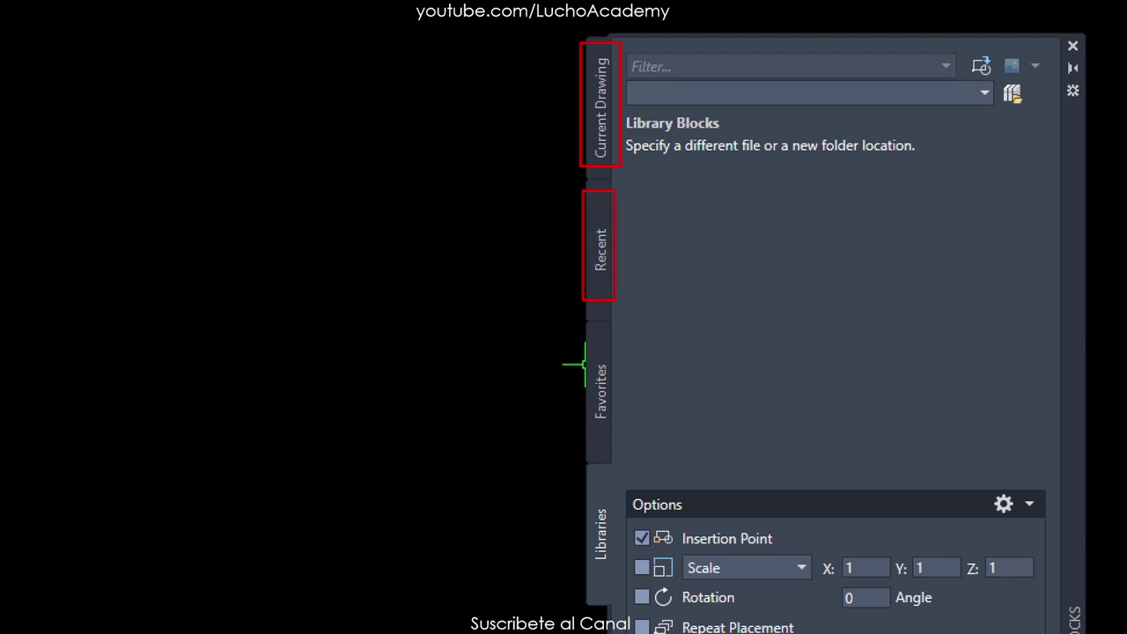
{"action": "left_click_drag", "start_coordinate": [582, 336], "coordinate": [614, 440]}
{"action": "left_click_drag", "start_coordinate": [584, 490], "coordinate": [619, 587]}
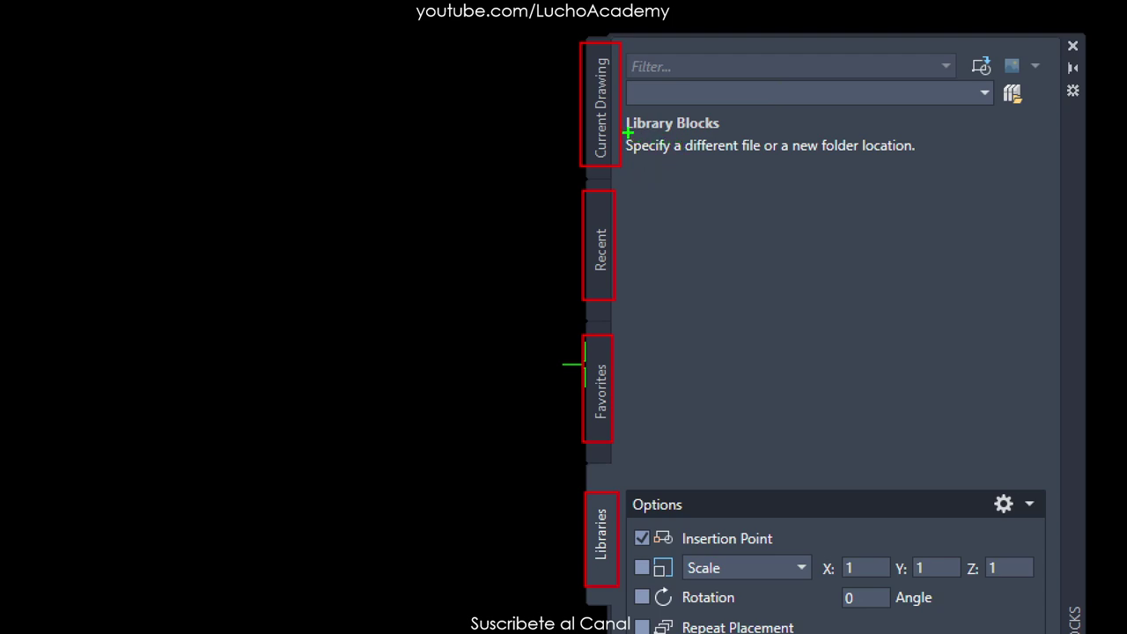
{"action": "mouse_move", "coordinate": [676, 130]}
{"action": "left_mouse_down"}
{"action": "mouse_move", "coordinate": [678, 165]}
{"action": "mouse_move", "coordinate": [692, 159]}
{"action": "left_mouse_up"}
{"action": "left_click_drag", "start_coordinate": [724, 124], "coordinate": [728, 152]}
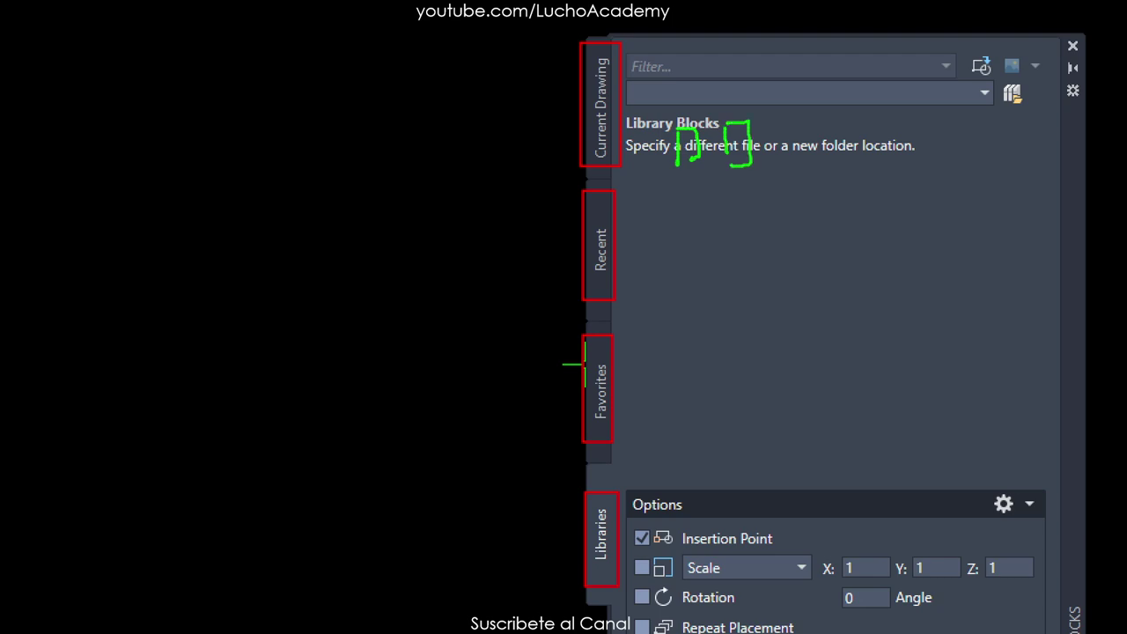
{"action": "mouse_move", "coordinate": [780, 120]}
{"action": "left_mouse_down"}
{"action": "mouse_move", "coordinate": [781, 164]}
{"action": "mouse_move", "coordinate": [791, 119]}
{"action": "mouse_move", "coordinate": [800, 164]}
{"action": "mouse_move", "coordinate": [791, 157]}
{"action": "left_mouse_up"}
{"action": "mouse_move", "coordinate": [526, 123]}
{"action": "left_mouse_down"}
{"action": "mouse_move", "coordinate": [537, 128]}
{"action": "mouse_move", "coordinate": [548, 110]}
{"action": "left_mouse_up"}
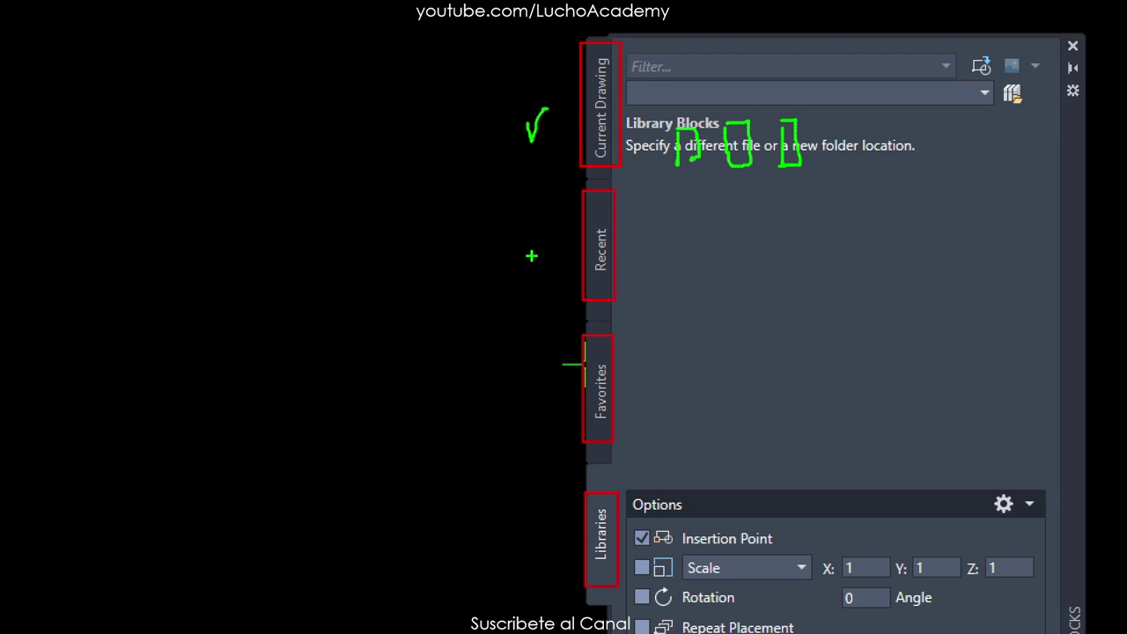
{"action": "left_click_drag", "start_coordinate": [526, 247], "coordinate": [552, 233]}
{"action": "mouse_move", "coordinate": [660, 271]}
{"action": "left_mouse_down"}
{"action": "mouse_move", "coordinate": [662, 225]}
{"action": "mouse_move", "coordinate": [687, 228]}
{"action": "mouse_move", "coordinate": [688, 276]}
{"action": "mouse_move", "coordinate": [660, 274]}
{"action": "mouse_move", "coordinate": [740, 227]}
{"action": "mouse_move", "coordinate": [765, 289]}
{"action": "mouse_move", "coordinate": [727, 285]}
{"action": "left_mouse_up"}
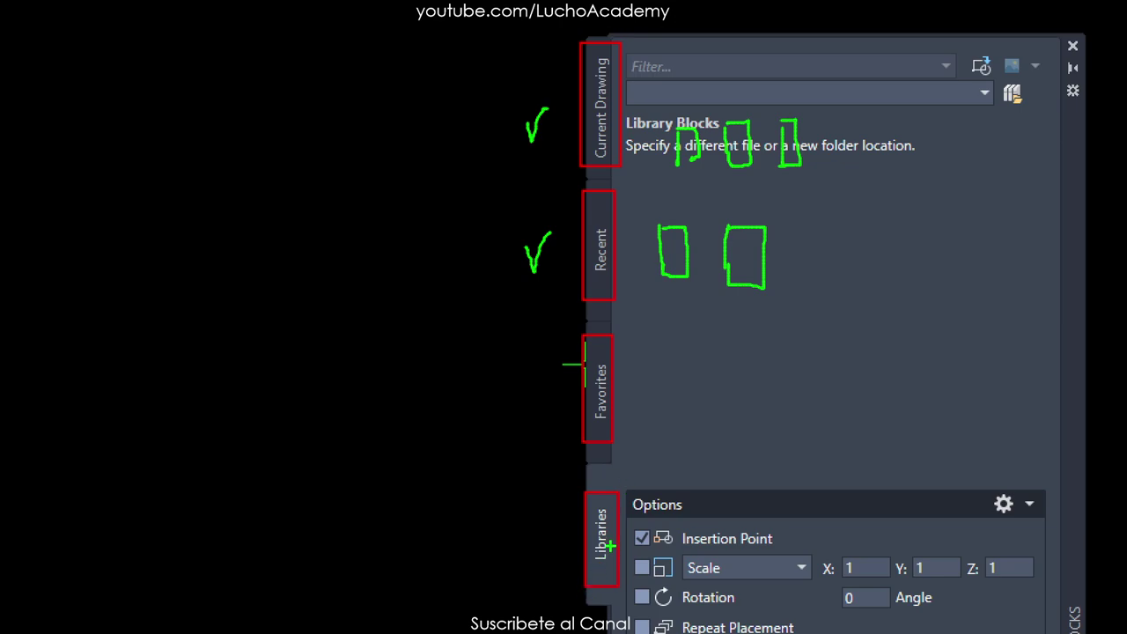
{"action": "mouse_move", "coordinate": [534, 384]}
{"action": "left_mouse_down"}
{"action": "mouse_move", "coordinate": [534, 398]}
{"action": "mouse_move", "coordinate": [549, 379]}
{"action": "left_mouse_up"}
{"action": "left_click_drag", "start_coordinate": [541, 532], "coordinate": [556, 516]}
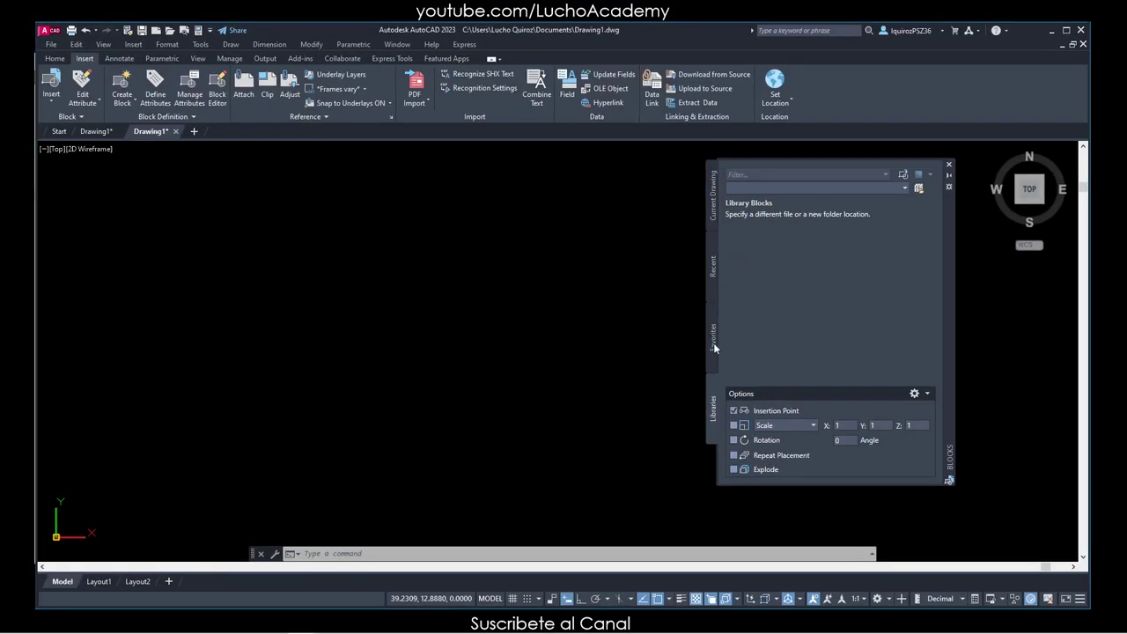
Switch the Blocks palette to its empty Favorites page
{"action": "left_click", "coordinate": [713, 340]}
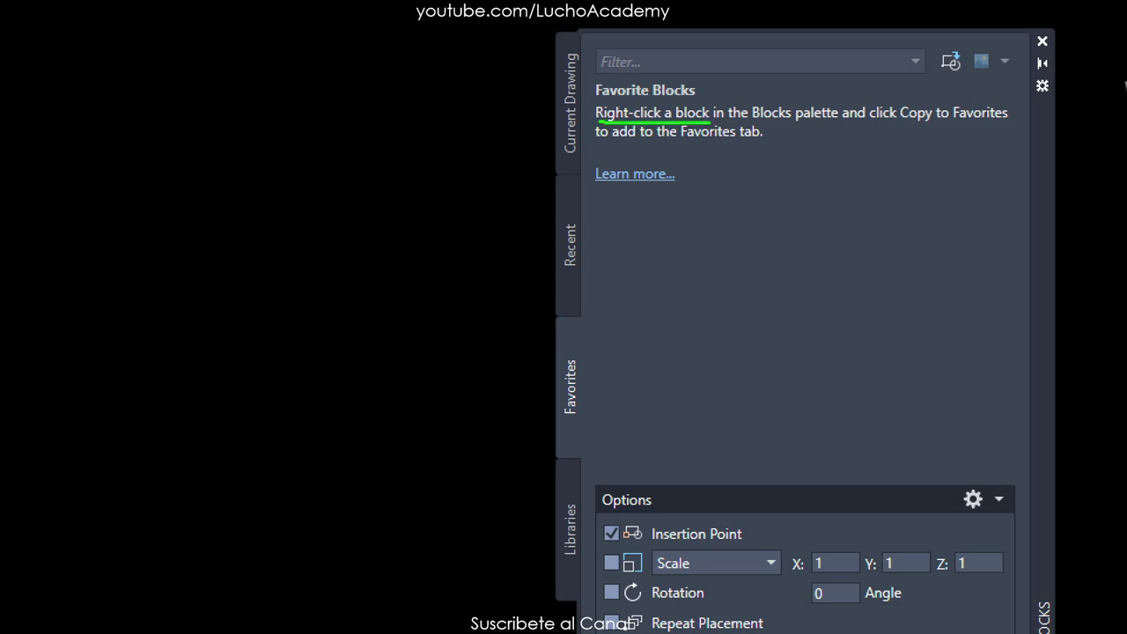
{"action": "left_click_drag", "start_coordinate": [721, 125], "coordinate": [844, 124]}
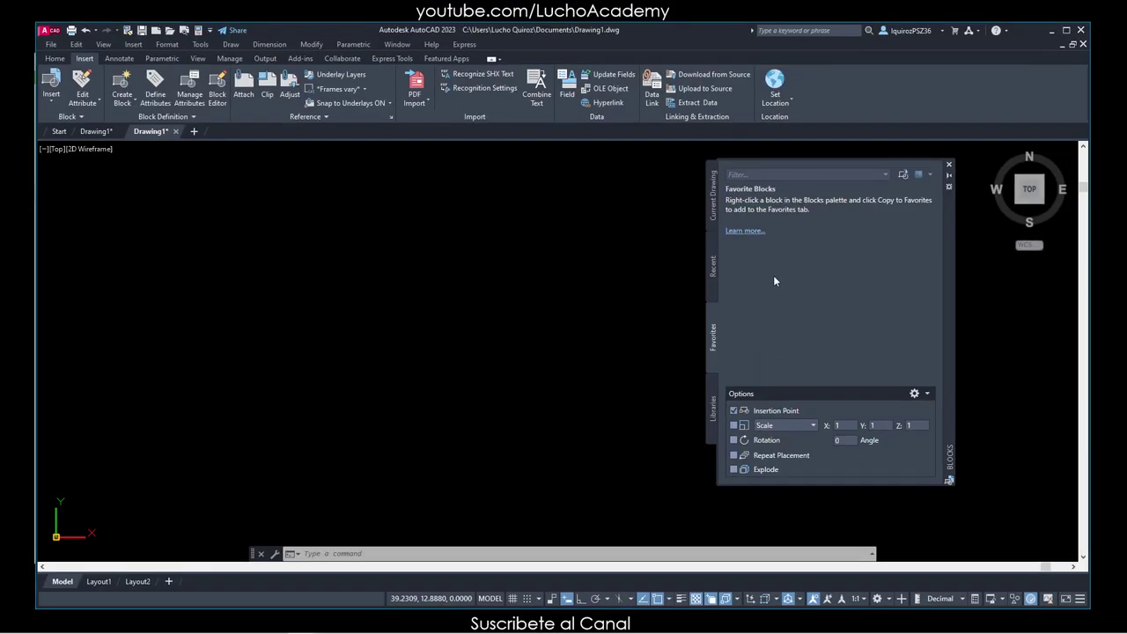
Close the Blocks palette and draw a circle in the upper-left area
{"action": "left_click", "coordinate": [949, 164]}
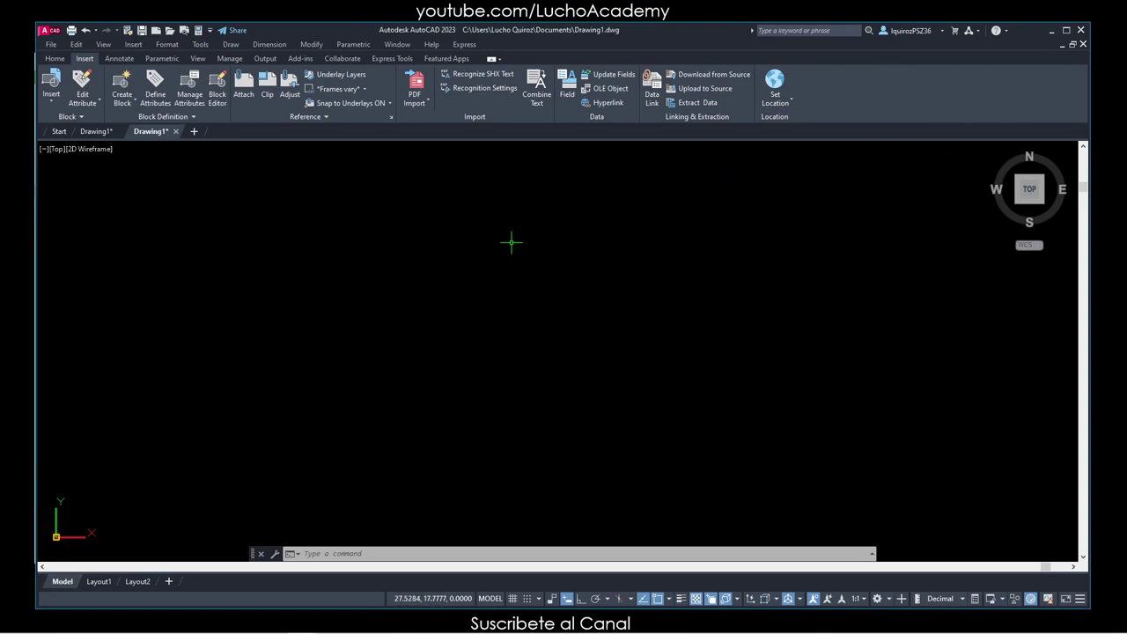
{"action": "type", "text": "cir"}
{"action": "key", "text": "Return"}
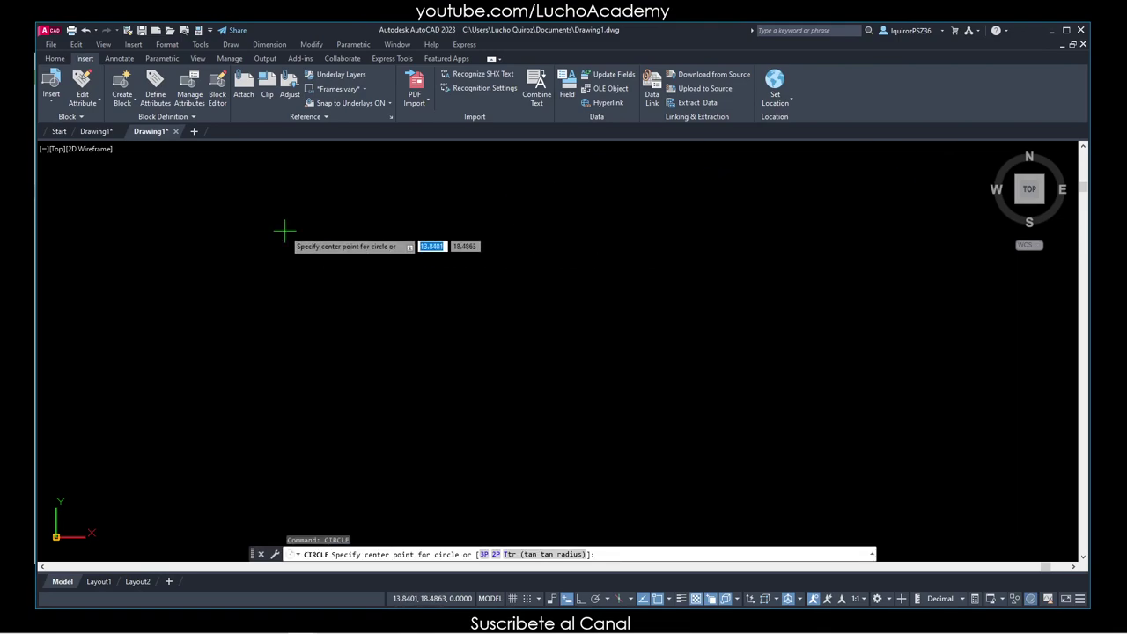
{"action": "left_click", "coordinate": [240, 229]}
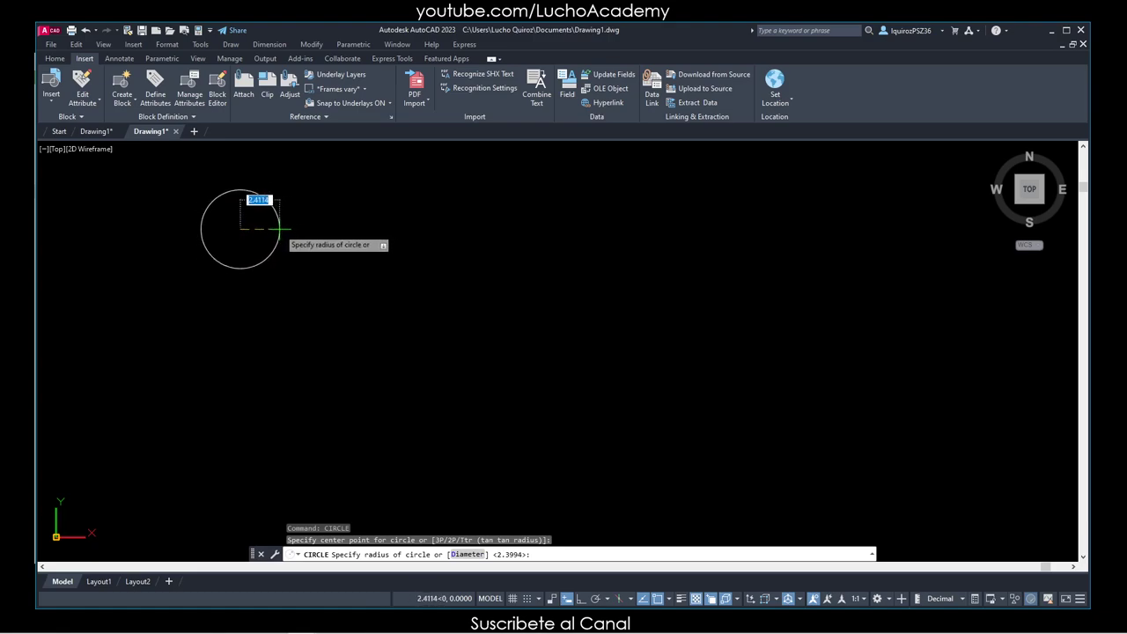
{"action": "left_click", "coordinate": [277, 228]}
Draw a vertical diameter line from the circle's top to bottom quadrant
{"action": "type", "text": "l"}
{"action": "key", "text": "Return"}
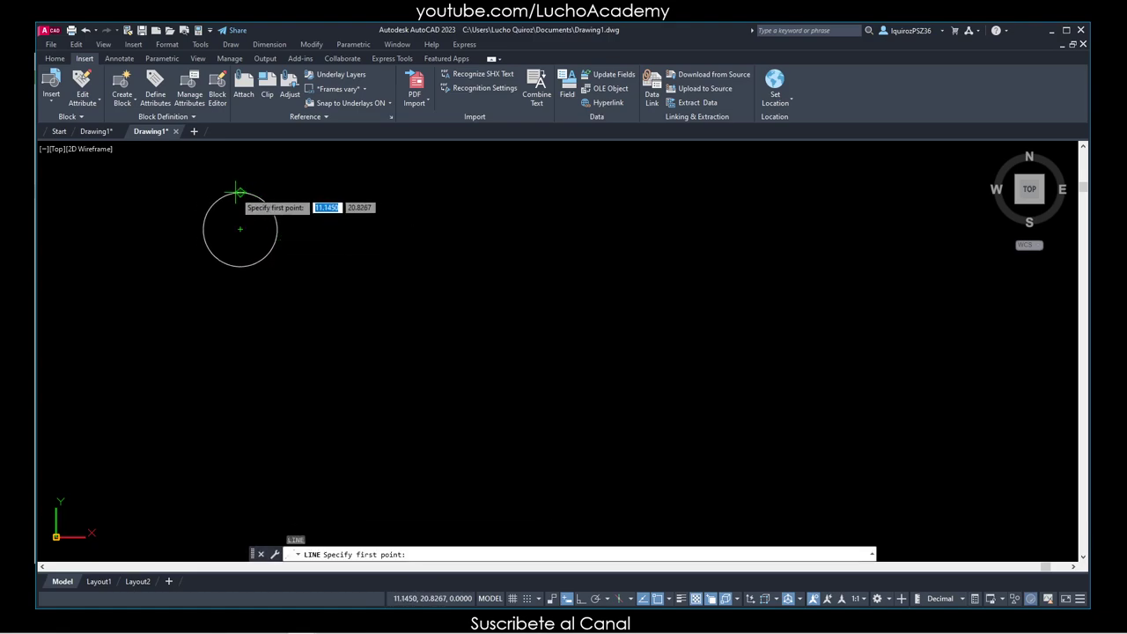
{"action": "left_click", "coordinate": [241, 191]}
{"action": "left_click", "coordinate": [241, 260]}
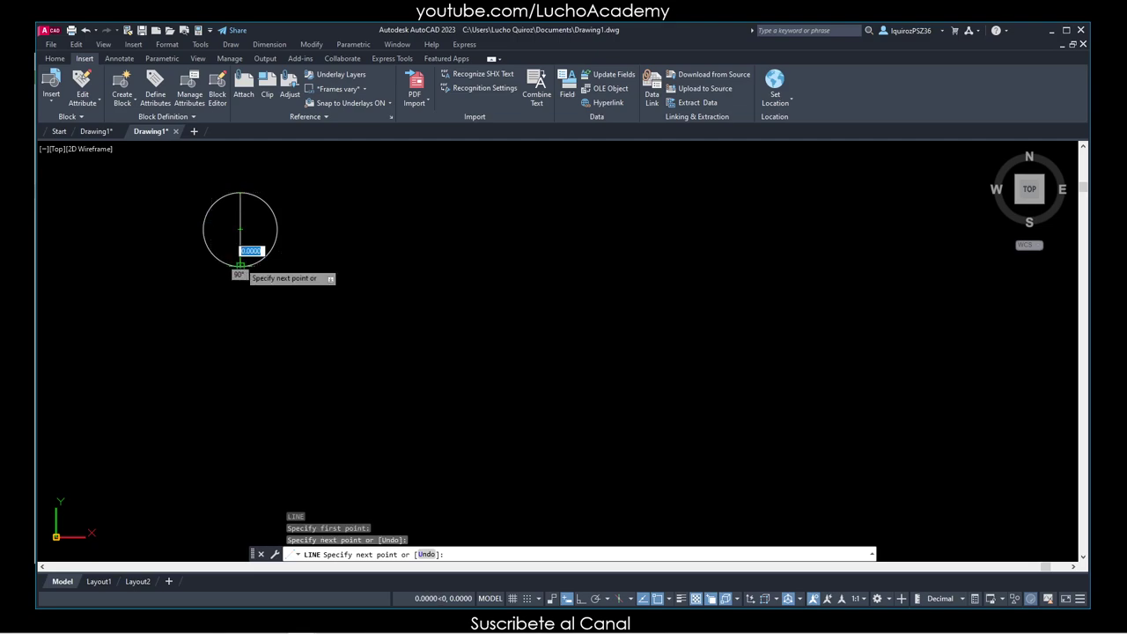
{"action": "right_click", "coordinate": [240, 263]}
{"action": "left_click", "coordinate": [262, 274]}
Draw a diamond of lines joining the circle's four quadrants
{"action": "right_click", "coordinate": [240, 263]}
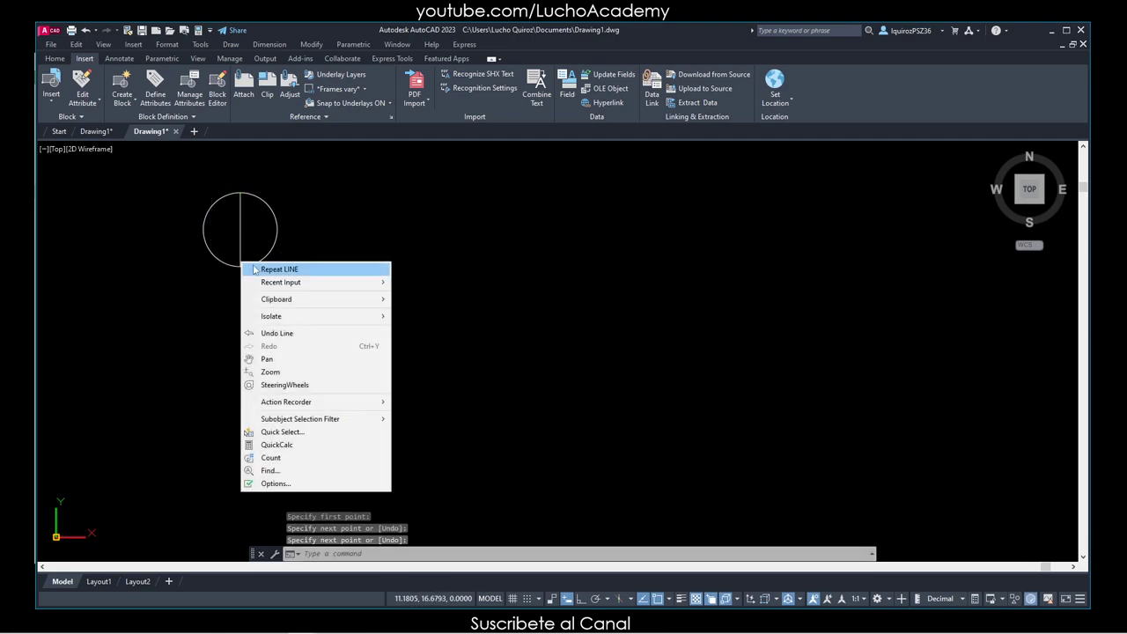
{"action": "left_click", "coordinate": [260, 267]}
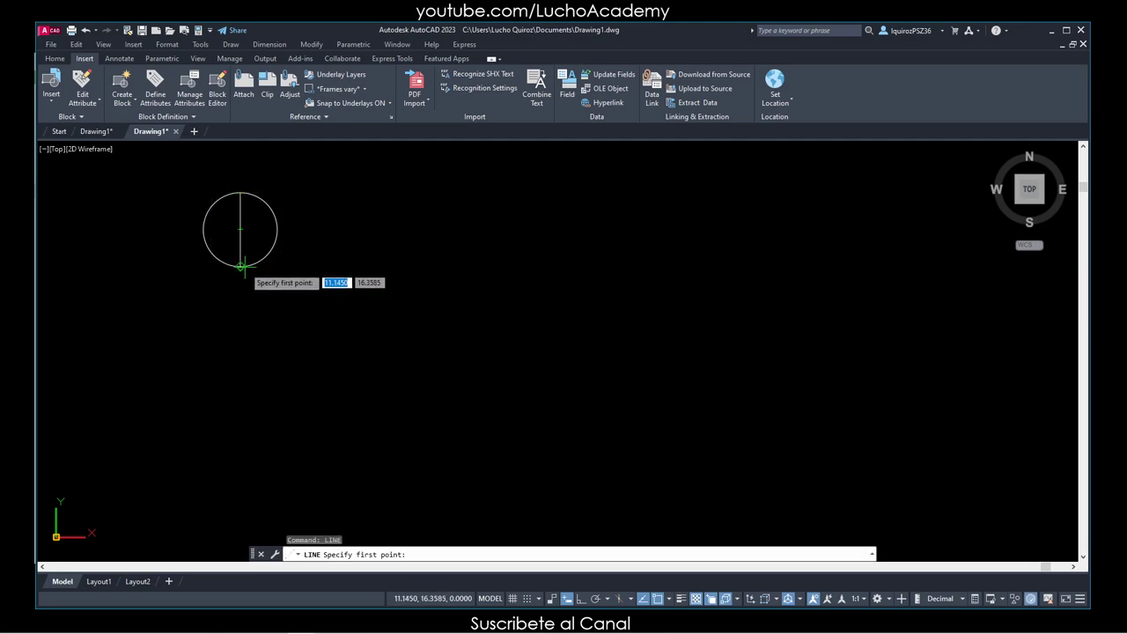
{"action": "left_click", "coordinate": [204, 229]}
{"action": "left_click", "coordinate": [240, 191]}
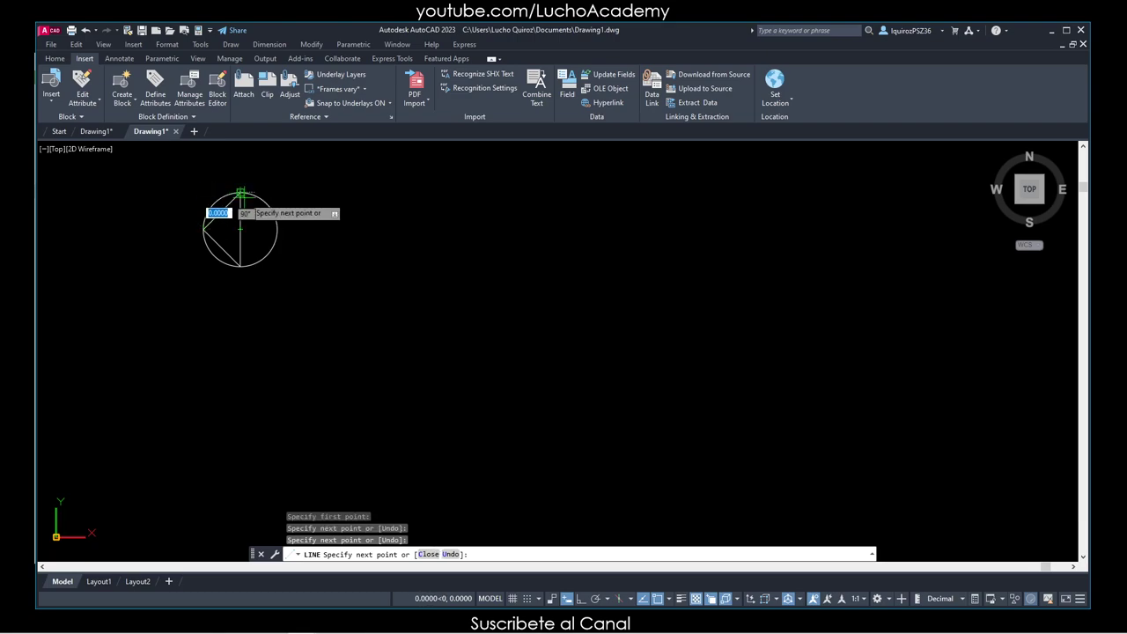
{"action": "left_click", "coordinate": [278, 229]}
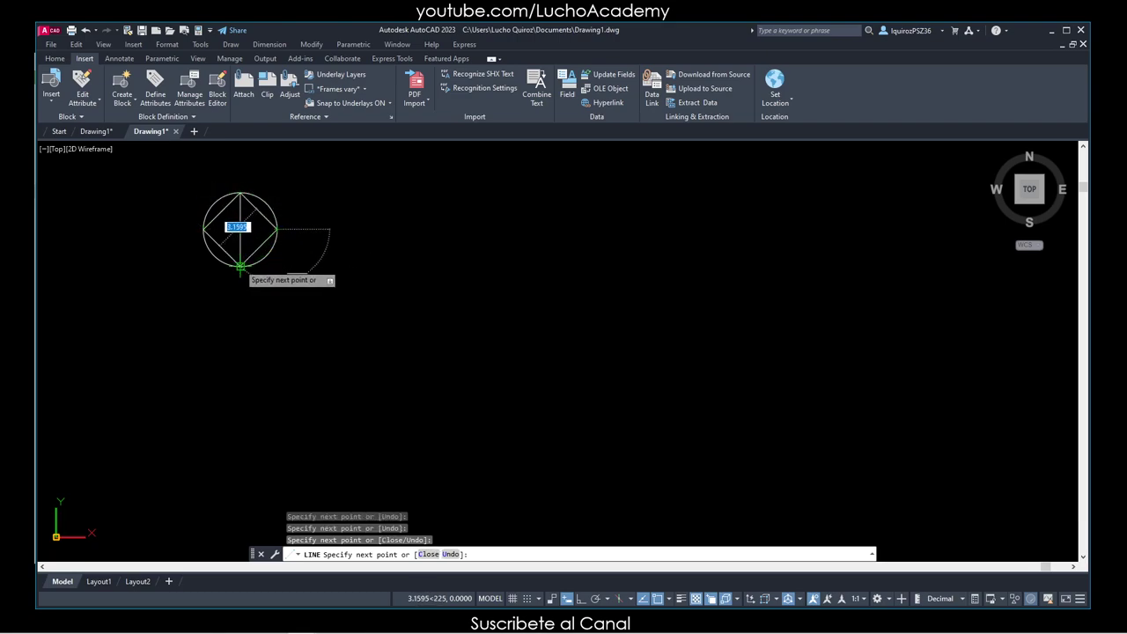
{"action": "left_click", "coordinate": [240, 266]}
{"action": "right_click", "coordinate": [241, 266]}
{"action": "left_click", "coordinate": [268, 273]}
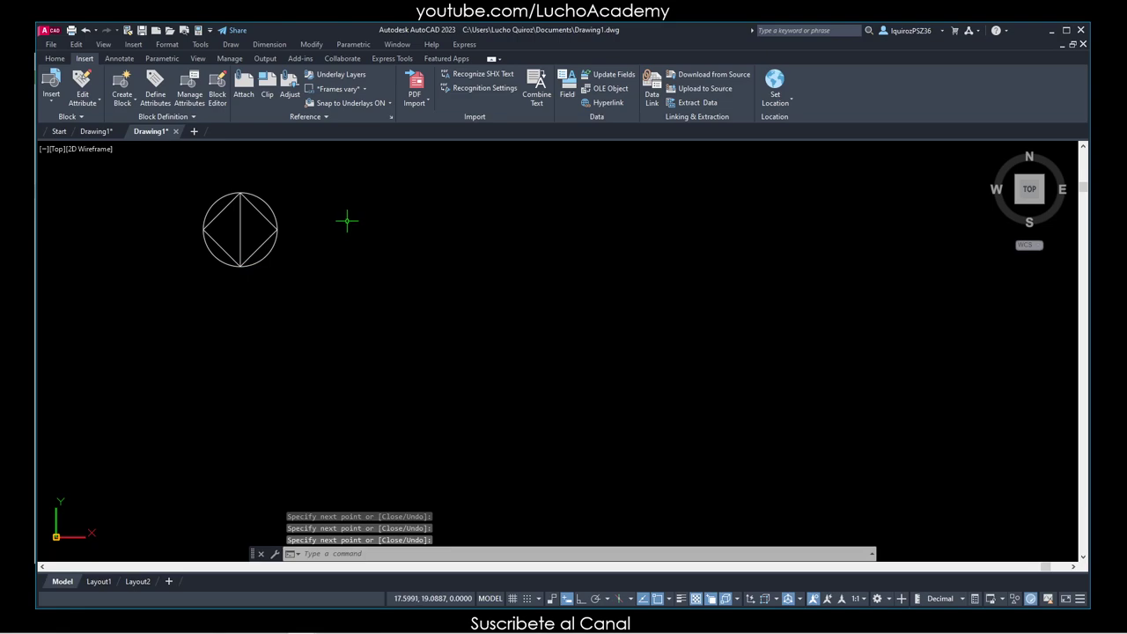
{"action": "type", "text": "PL"}
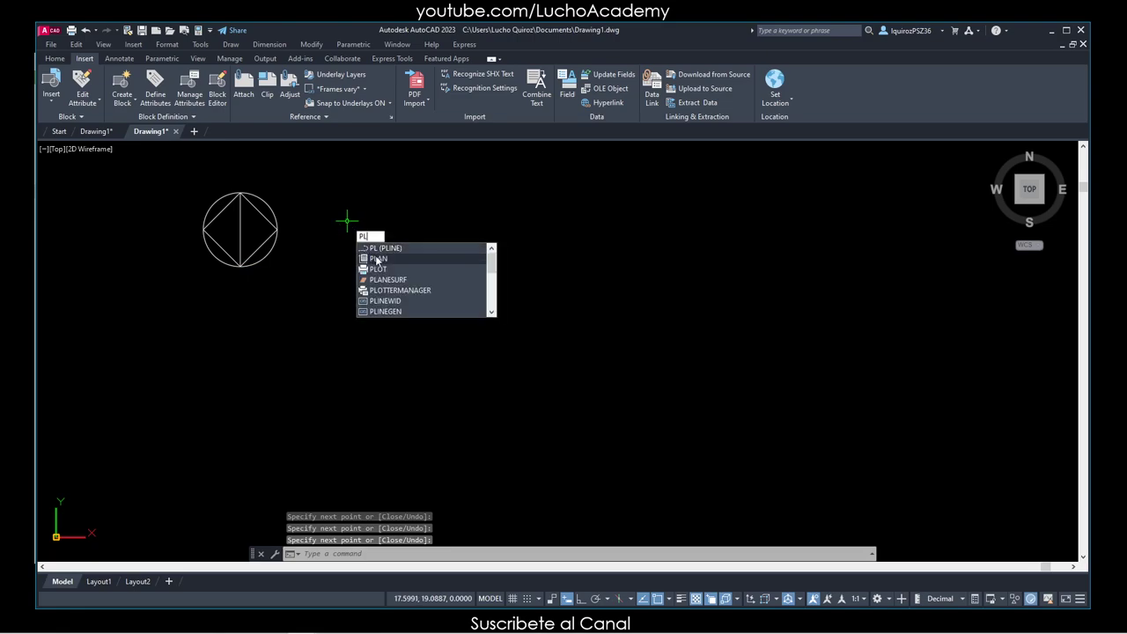
Draw a single slanted polyline segment down to the lower left
{"action": "key", "text": "Return"}
{"action": "left_click", "coordinate": [388, 210]}
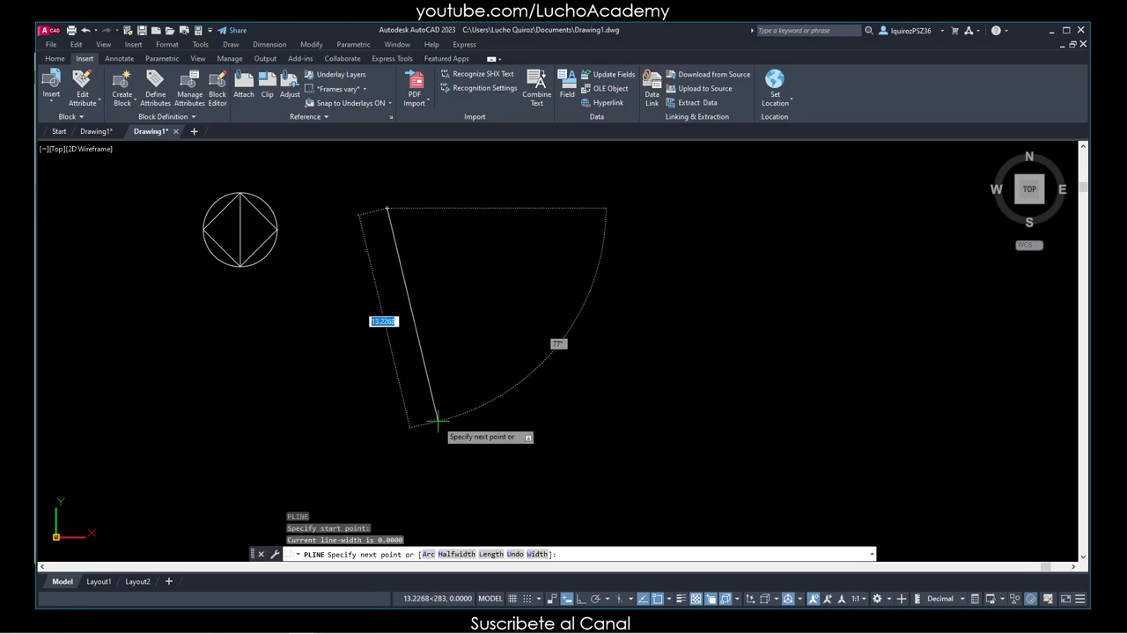
{"action": "left_click", "coordinate": [326, 271]}
{"action": "right_click", "coordinate": [327, 274]}
{"action": "left_click", "coordinate": [346, 281]}
Mirror the slanted line about a vertical axis through its top, keeping the original
{"action": "type", "text": "mi"}
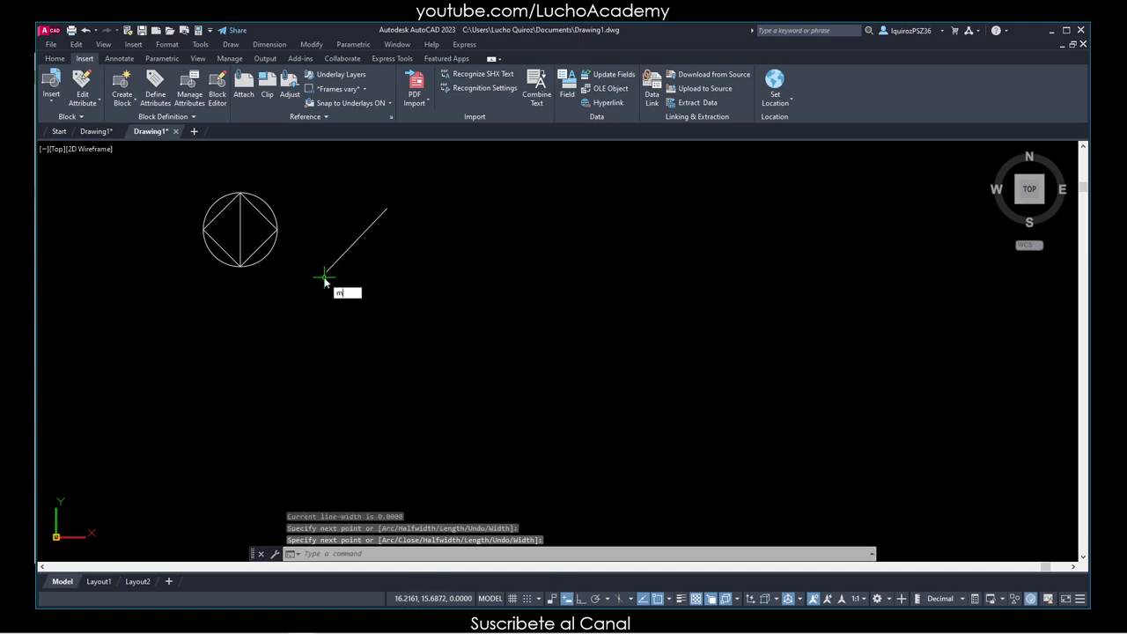
{"action": "key", "text": "Return"}
{"action": "left_click", "coordinate": [340, 284]}
{"action": "left_click", "coordinate": [339, 208]}
{"action": "key", "text": "Return"}
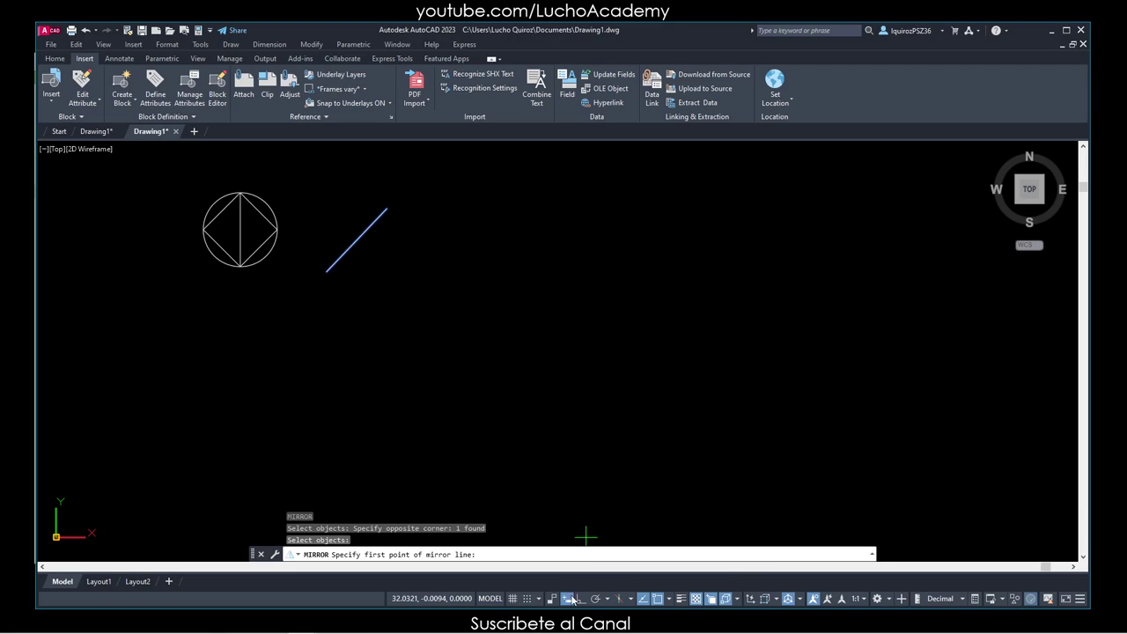
{"action": "key", "text": "F8"}
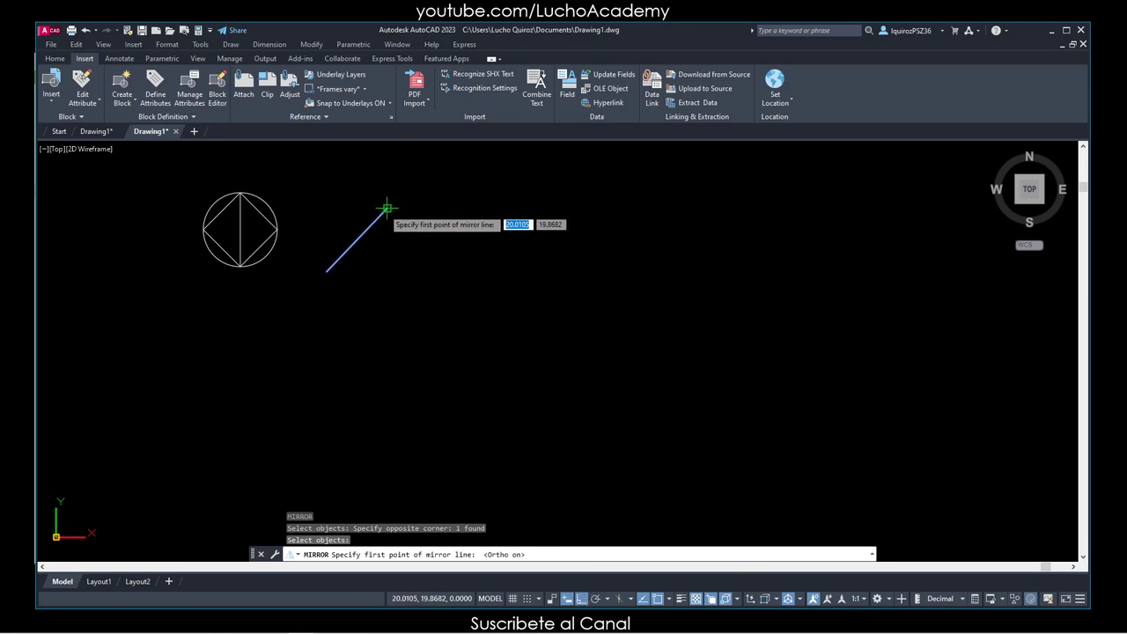
{"action": "left_click", "coordinate": [385, 210]}
{"action": "left_click", "coordinate": [393, 314]}
{"action": "right_click", "coordinate": [395, 318]}
{"action": "left_click", "coordinate": [420, 325]}
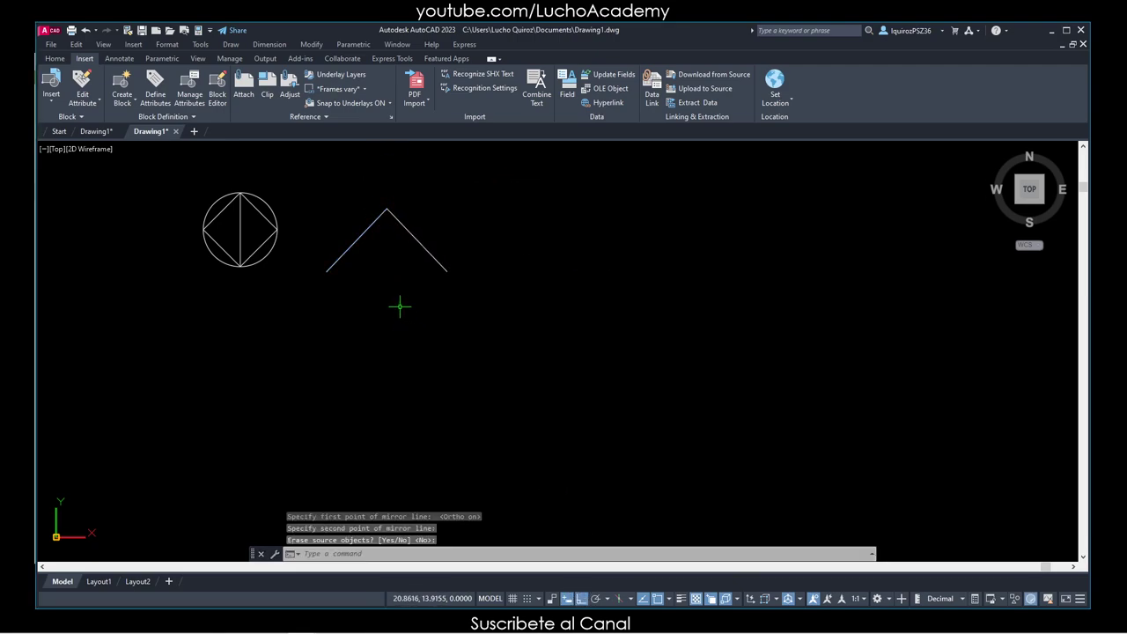
{"action": "key", "text": "Return"}
{"action": "key", "text": "Escape"}
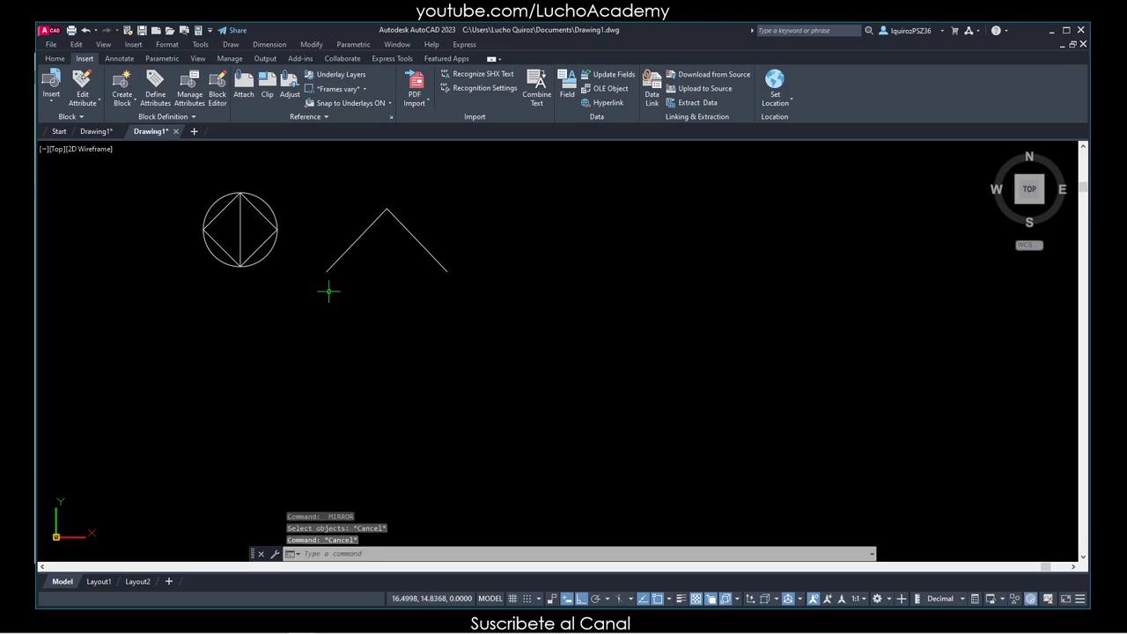
Draw the triangle's horizontal base line between the two lower ends
{"action": "type", "text": "l"}
{"action": "key", "text": "Return"}
{"action": "left_click", "coordinate": [327, 272]}
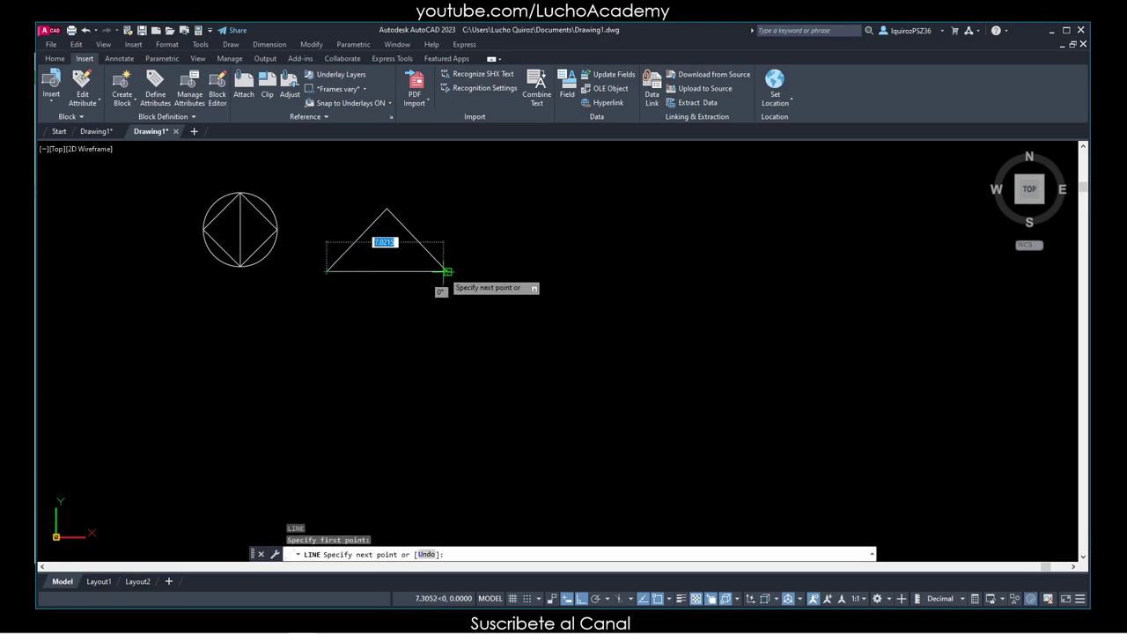
{"action": "left_click", "coordinate": [445, 271]}
{"action": "right_click", "coordinate": [445, 272]}
{"action": "left_click", "coordinate": [465, 280]}
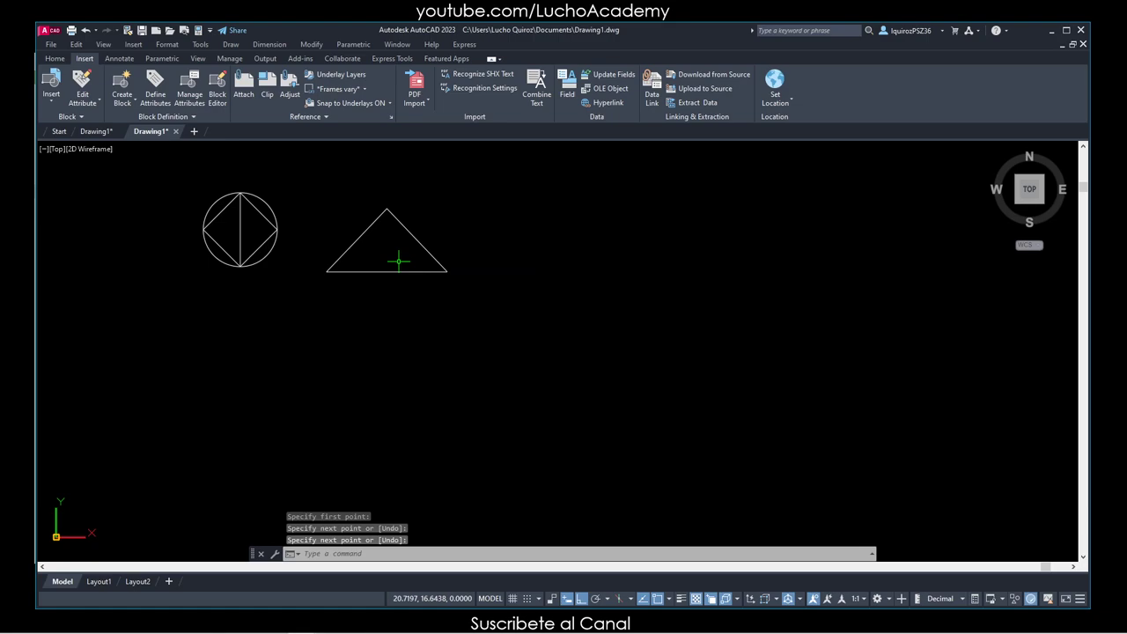
Select the triangle lines for a move, then cancel the move
{"action": "type", "text": "m"}
{"action": "key", "text": "Return"}
{"action": "left_click", "coordinate": [448, 290]}
{"action": "left_click", "coordinate": [423, 239]}
{"action": "key", "text": "Return"}
{"action": "left_click", "coordinate": [422, 247]}
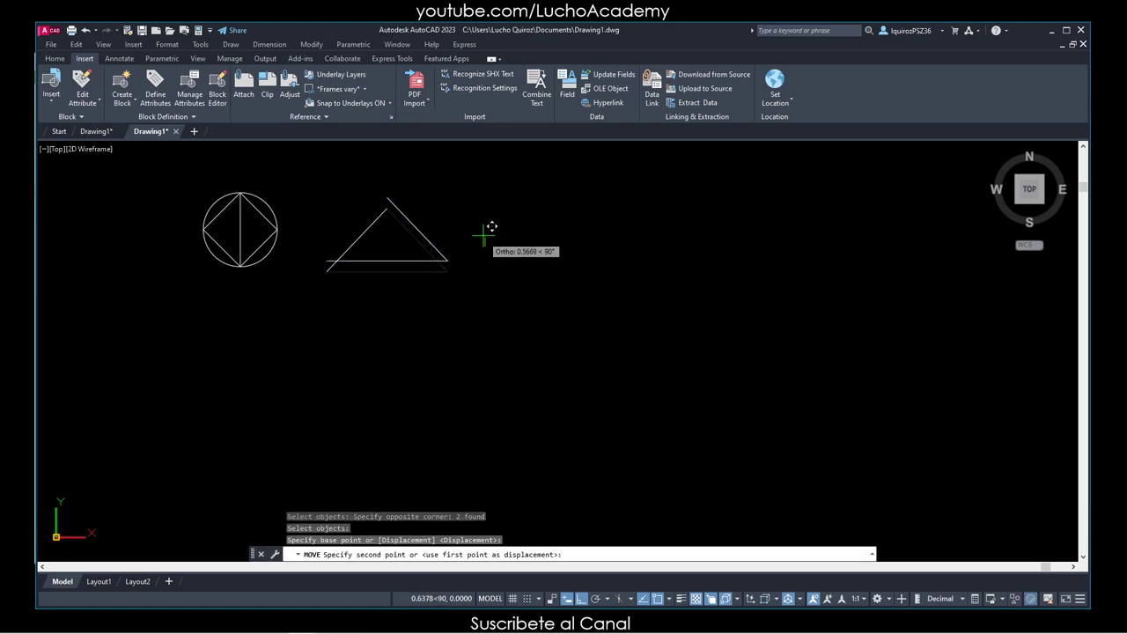
{"action": "key", "text": "Escape"}
{"action": "key", "text": "Escape"}
{"action": "key", "text": "Escape"}
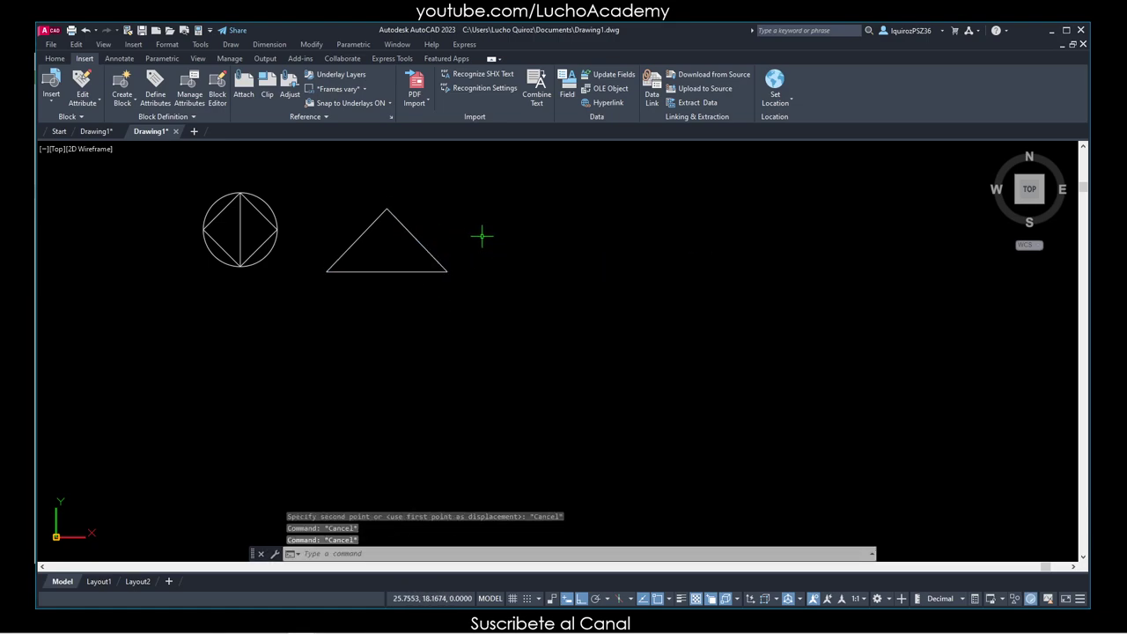
Join the triangle's sides into one polyline
{"action": "type", "text": "joi"}
{"action": "key", "text": "Return"}
{"action": "left_click", "coordinate": [312, 187]}
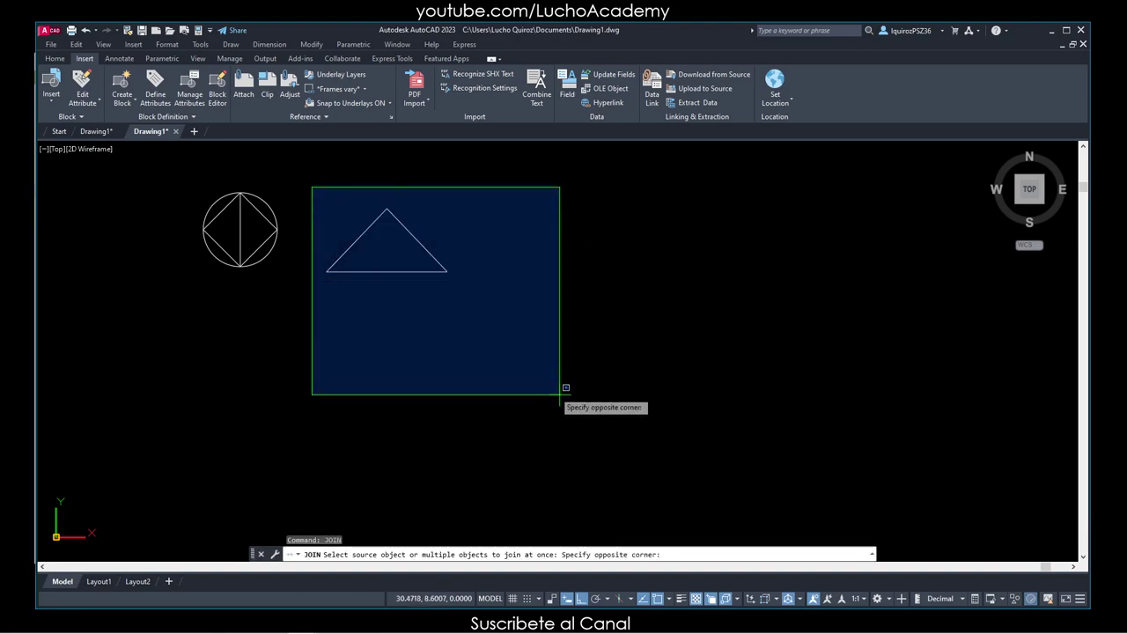
{"action": "left_click", "coordinate": [560, 395]}
{"action": "key", "text": "Return"}
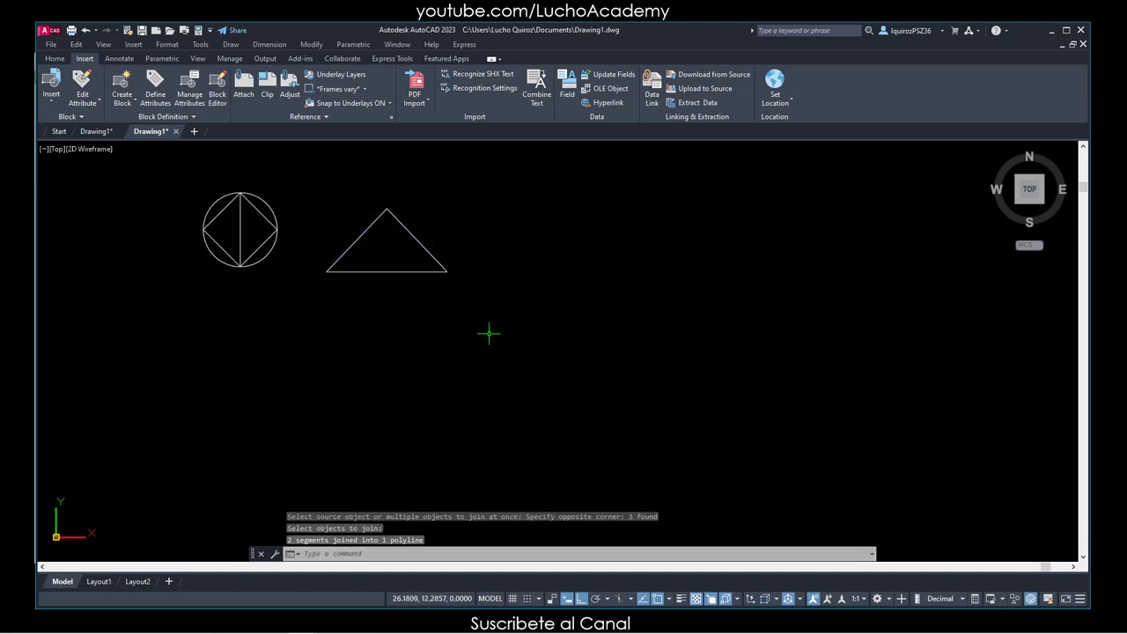
{"action": "type", "text": "co"}
{"action": "key", "text": "Return"}
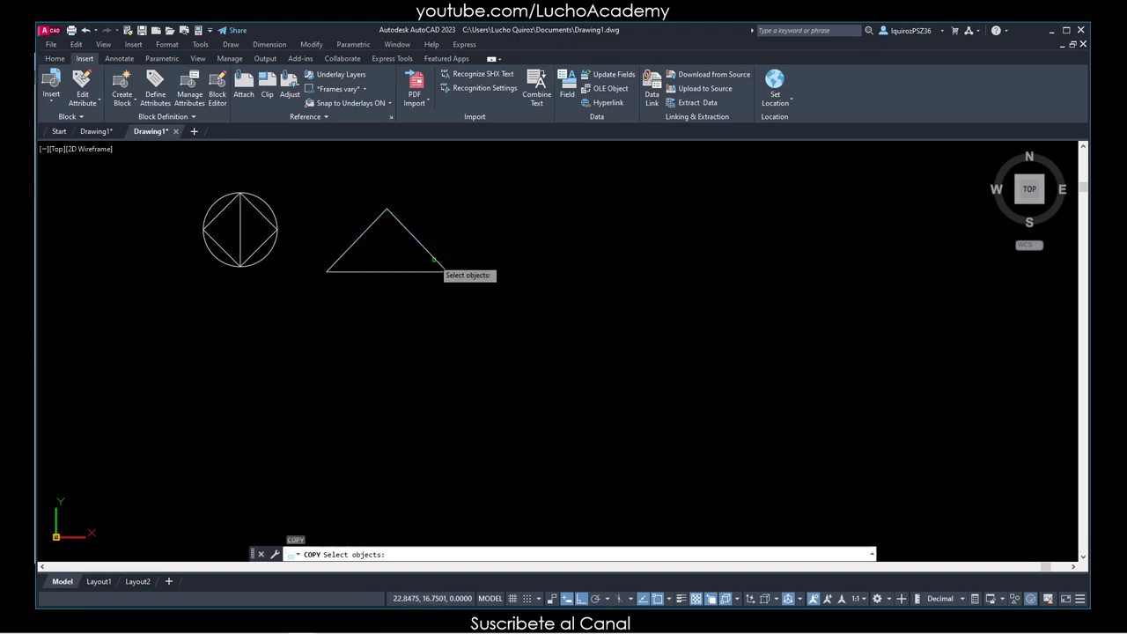
{"action": "key", "text": "Escape"}
Draw a small circle centred inside the triangle
{"action": "type", "text": "c"}
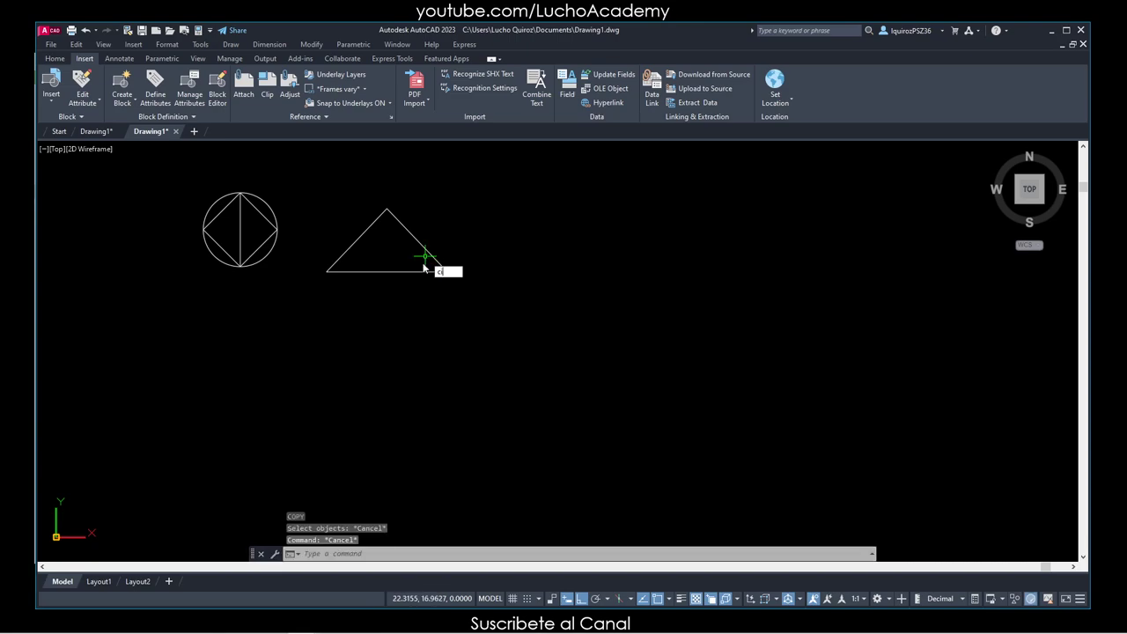
{"action": "key", "text": "Return"}
{"action": "left_click", "coordinate": [385, 250]}
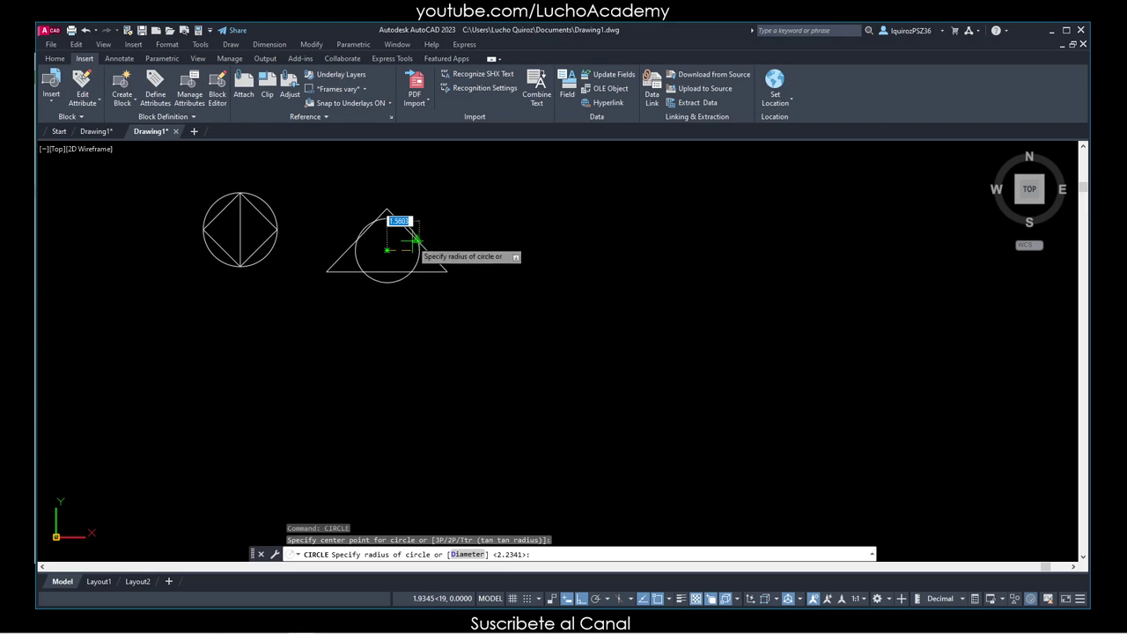
{"action": "left_click", "coordinate": [402, 251]}
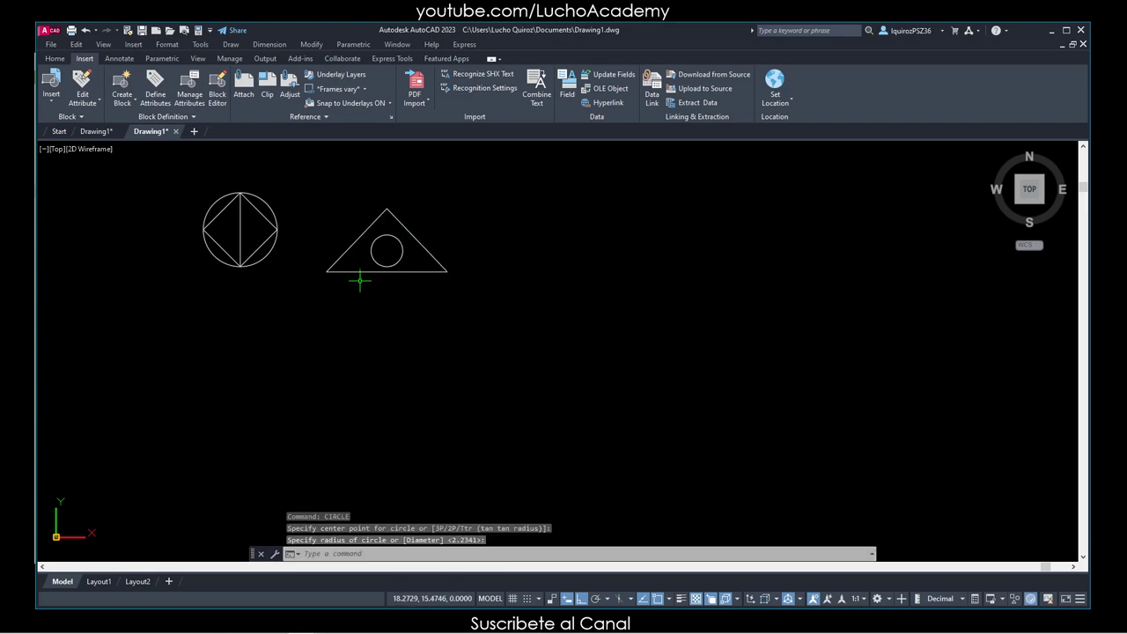
Move the triangle and its inner circle a short distance to the right
{"action": "type", "text": "m"}
{"action": "key", "text": "Return"}
{"action": "left_click", "coordinate": [441, 310]}
{"action": "left_click", "coordinate": [363, 202]}
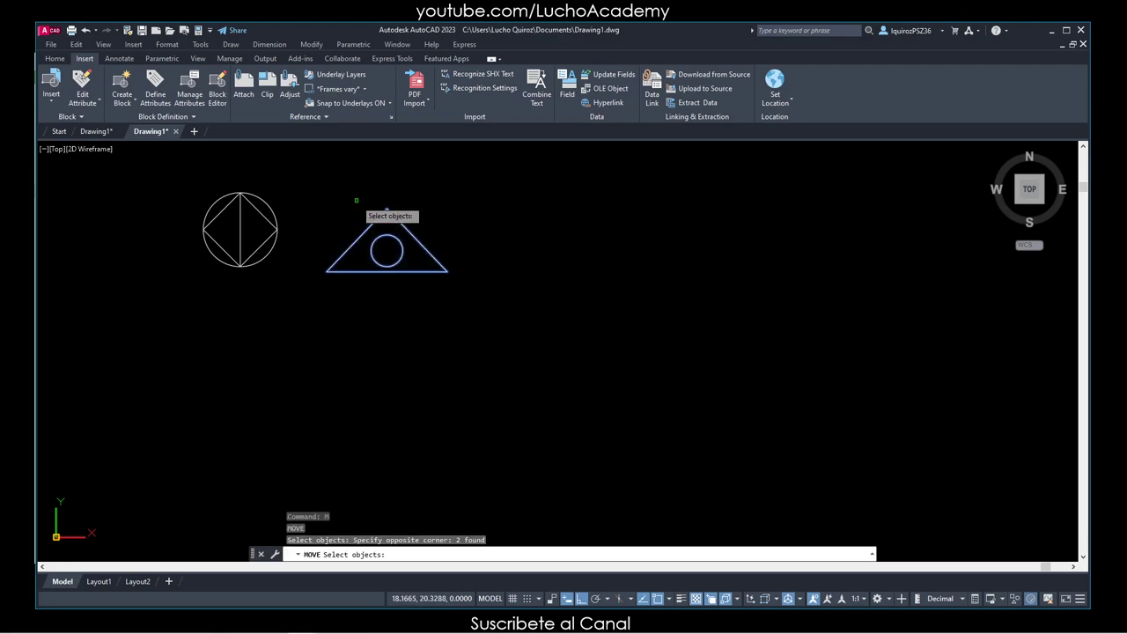
{"action": "key", "text": "Return"}
{"action": "left_click", "coordinate": [491, 238]}
{"action": "left_click", "coordinate": [541, 239]}
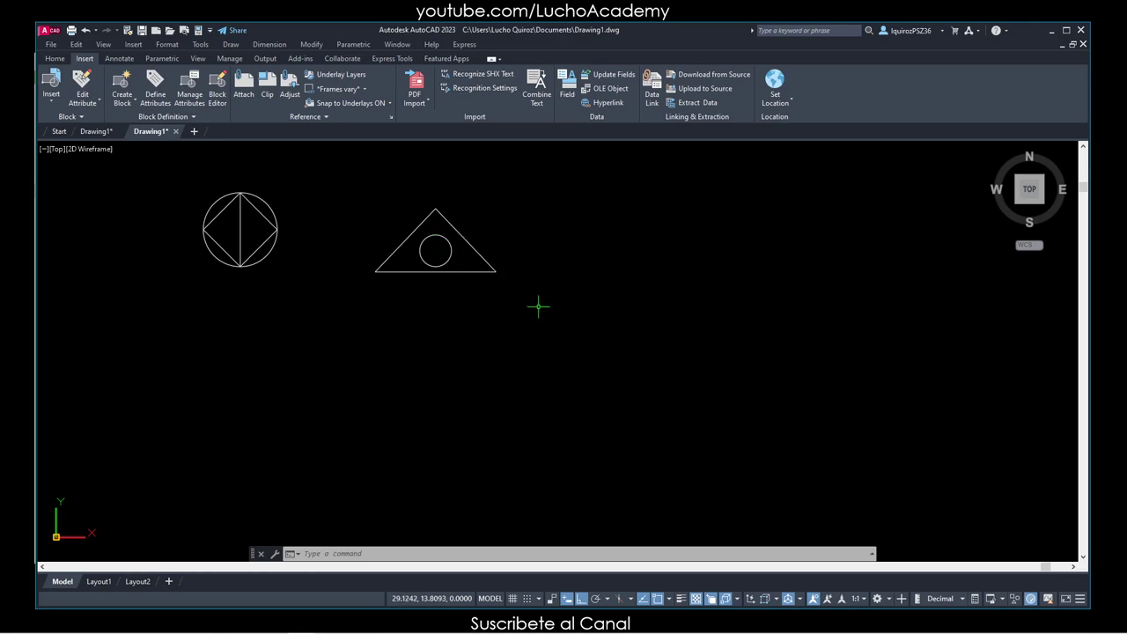
{"action": "type", "text": "blo"}
Define block 'Table' from the six circle-and-diamond objects, base point at the diamond's centre
{"action": "left_click", "coordinate": [572, 334]}
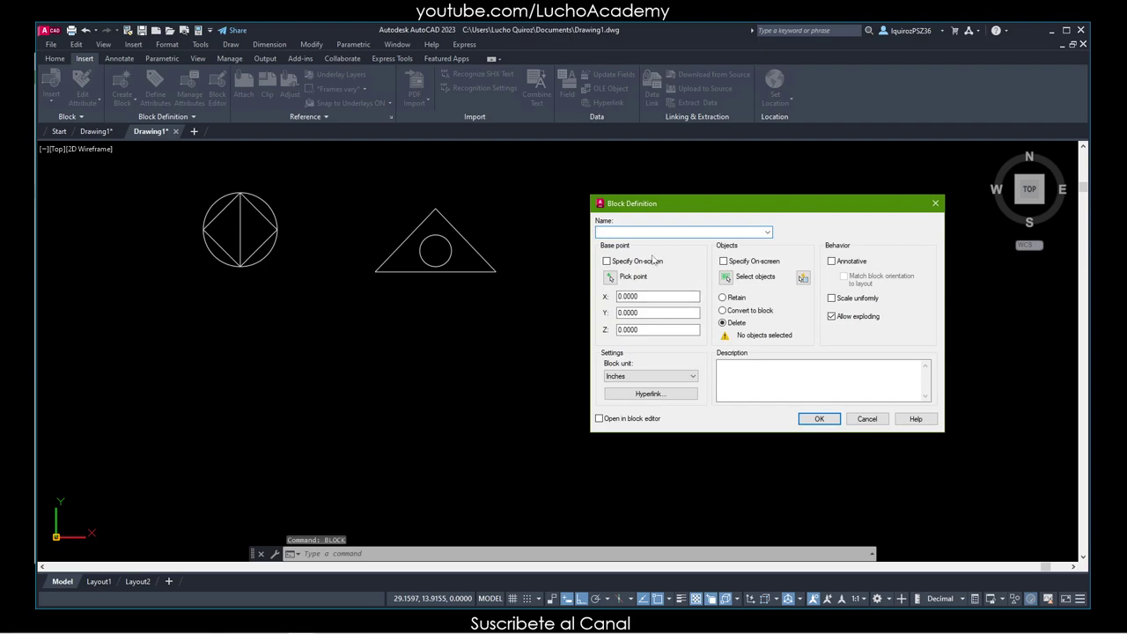
{"action": "type", "text": "1"}
{"action": "type", "text": "able"}
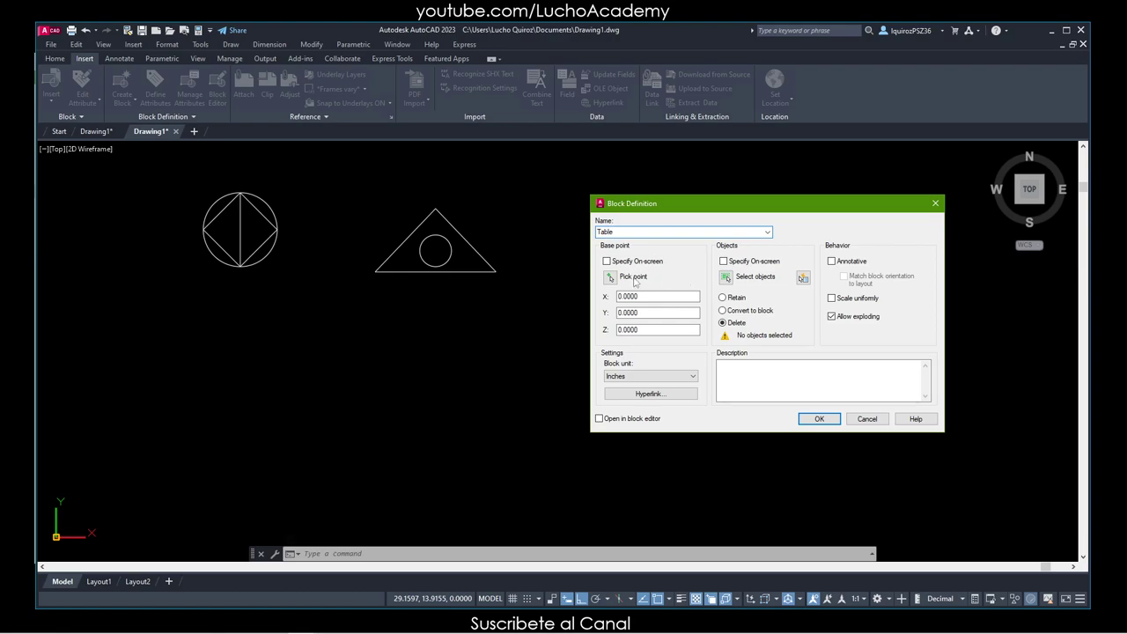
{"action": "left_click", "coordinate": [609, 276]}
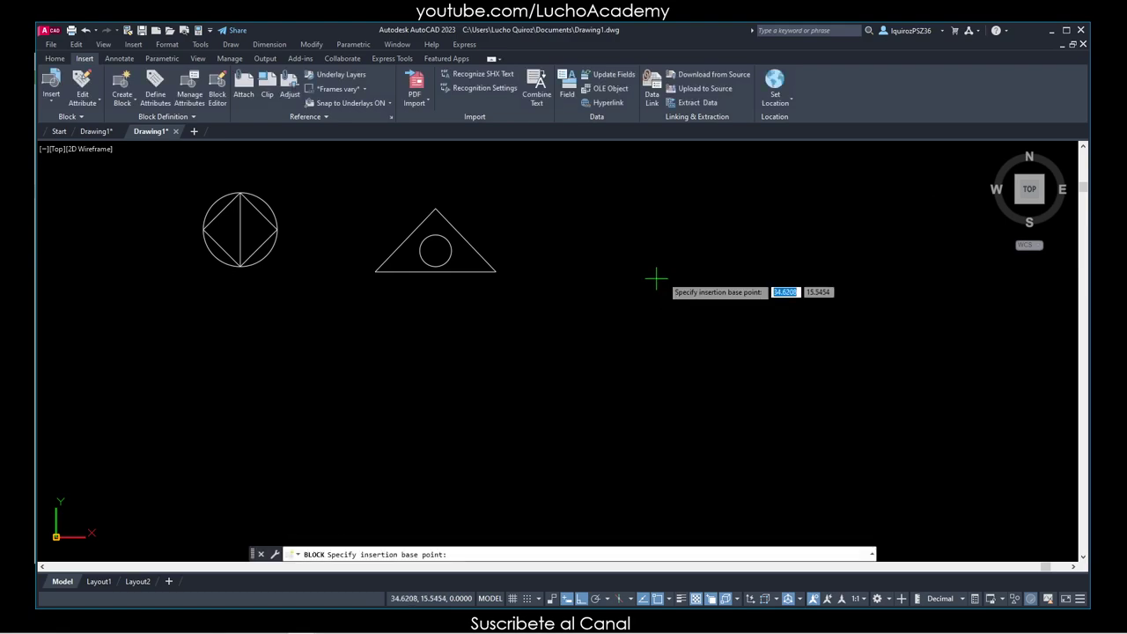
{"action": "left_click", "coordinate": [239, 230]}
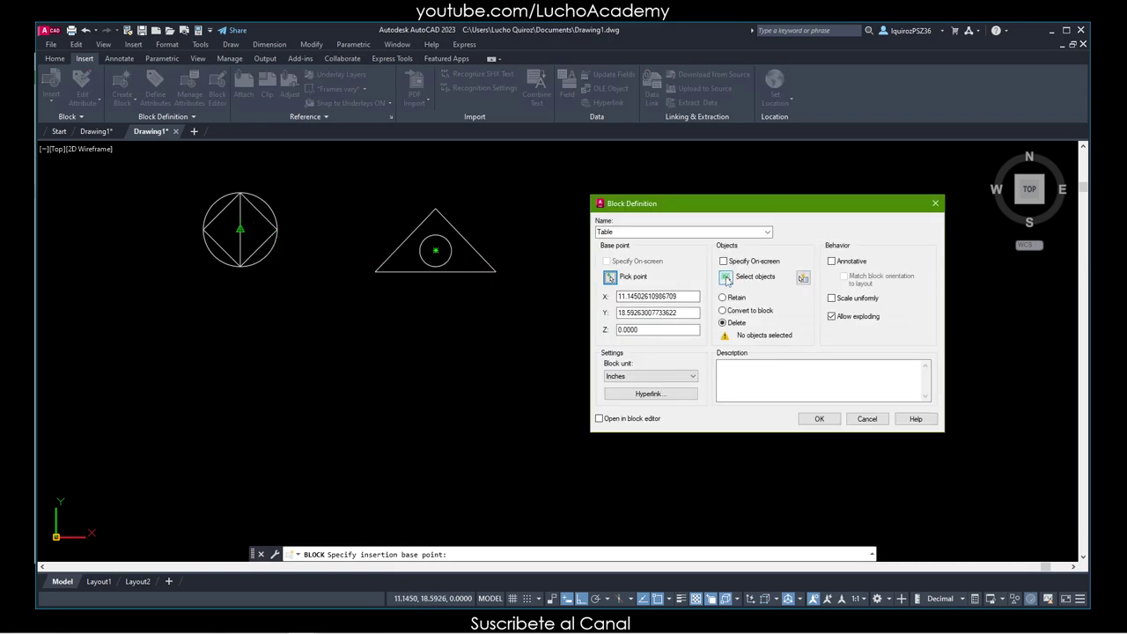
{"action": "left_click", "coordinate": [802, 279]}
{"action": "left_click", "coordinate": [174, 168]}
{"action": "left_click", "coordinate": [289, 293]}
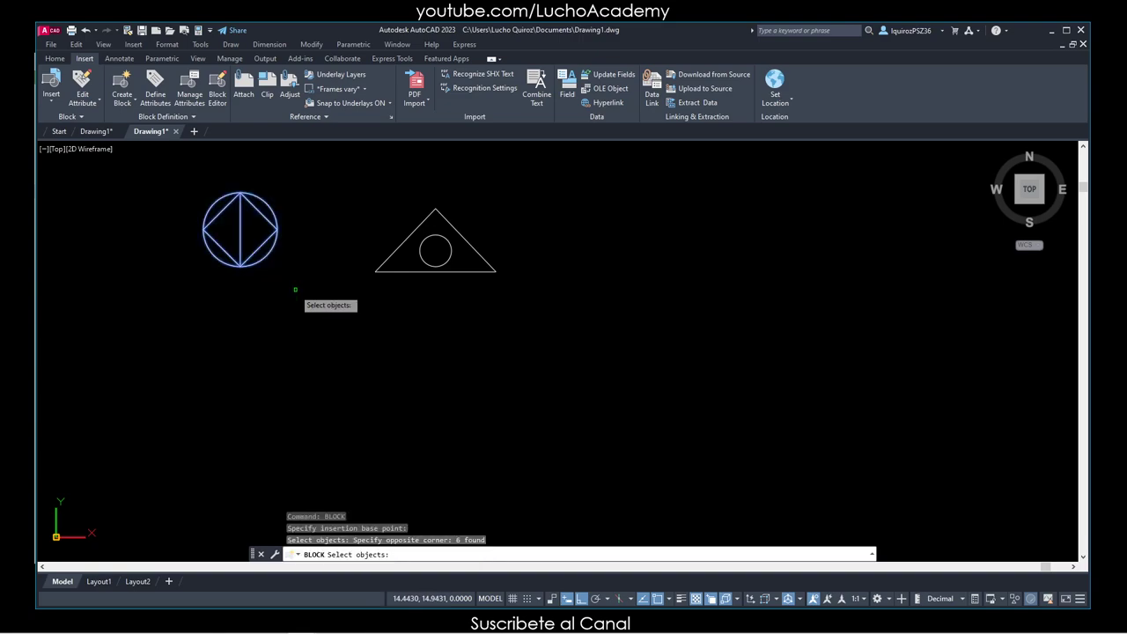
{"action": "key", "text": "Return"}
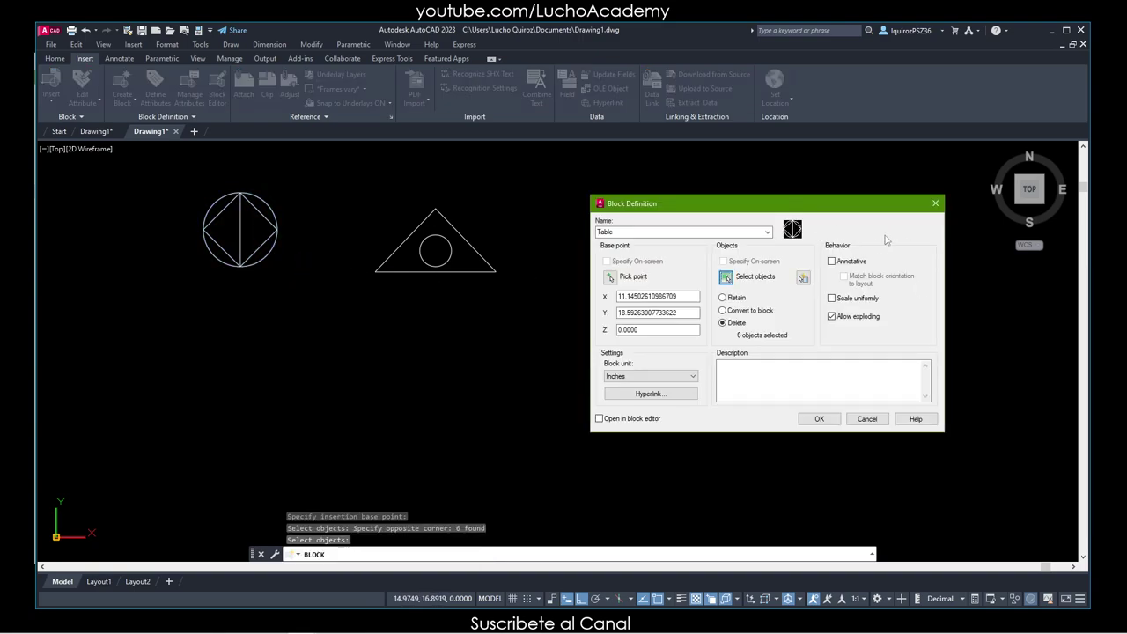
{"action": "left_click", "coordinate": [815, 419]}
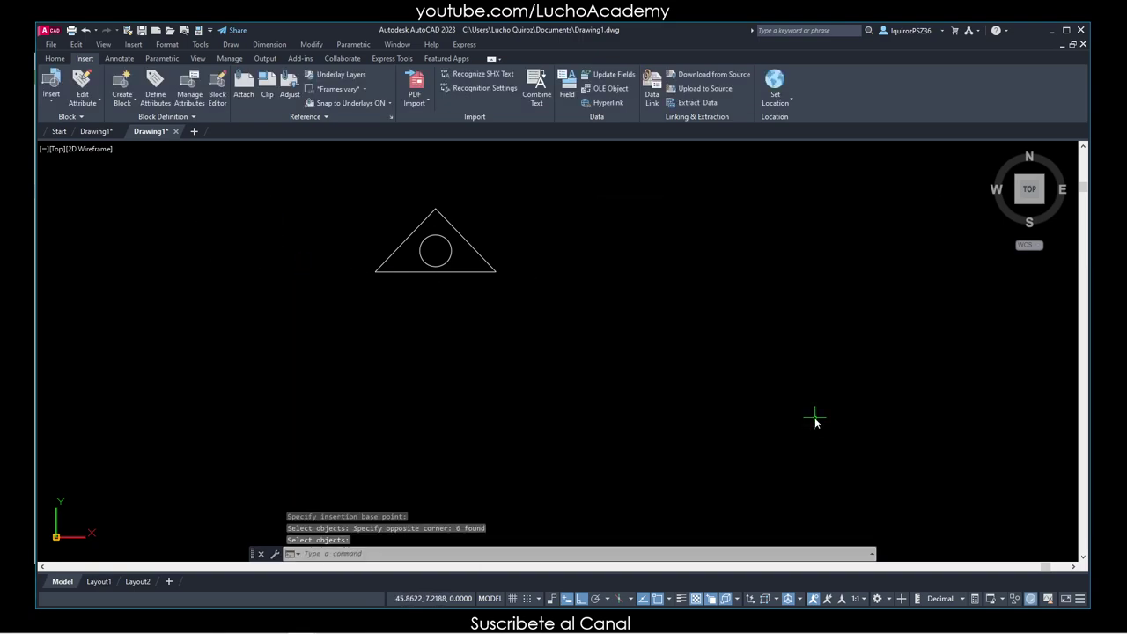
Define block 'Marble' from the triangle and inner circle, base point at the circle's centre
{"action": "type", "text": "block"}
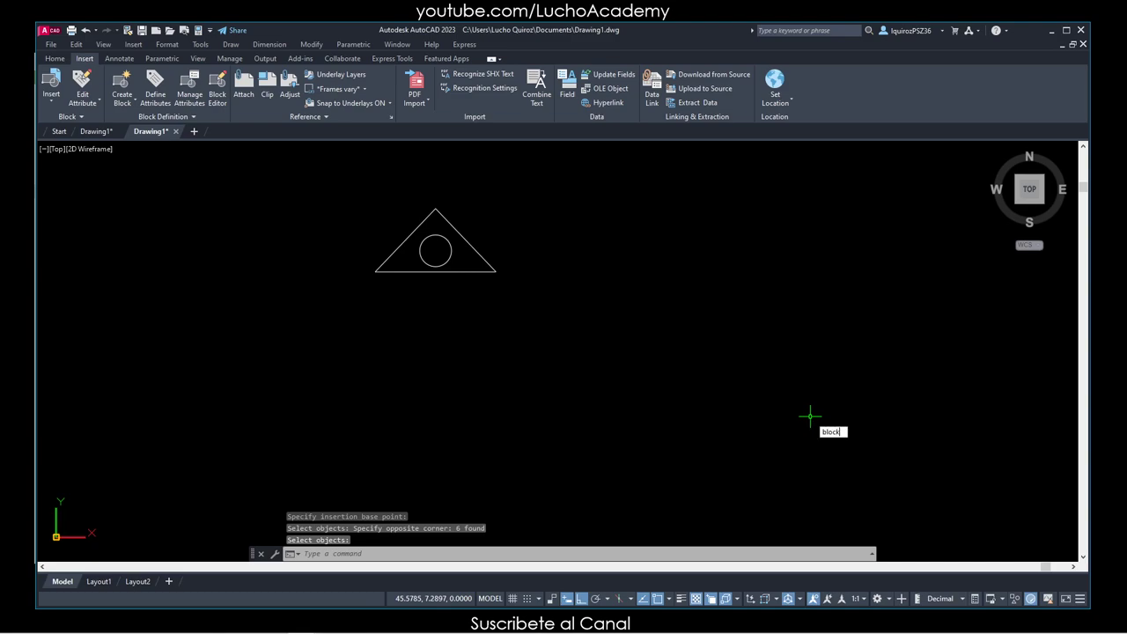
{"action": "left_click", "coordinate": [853, 445]}
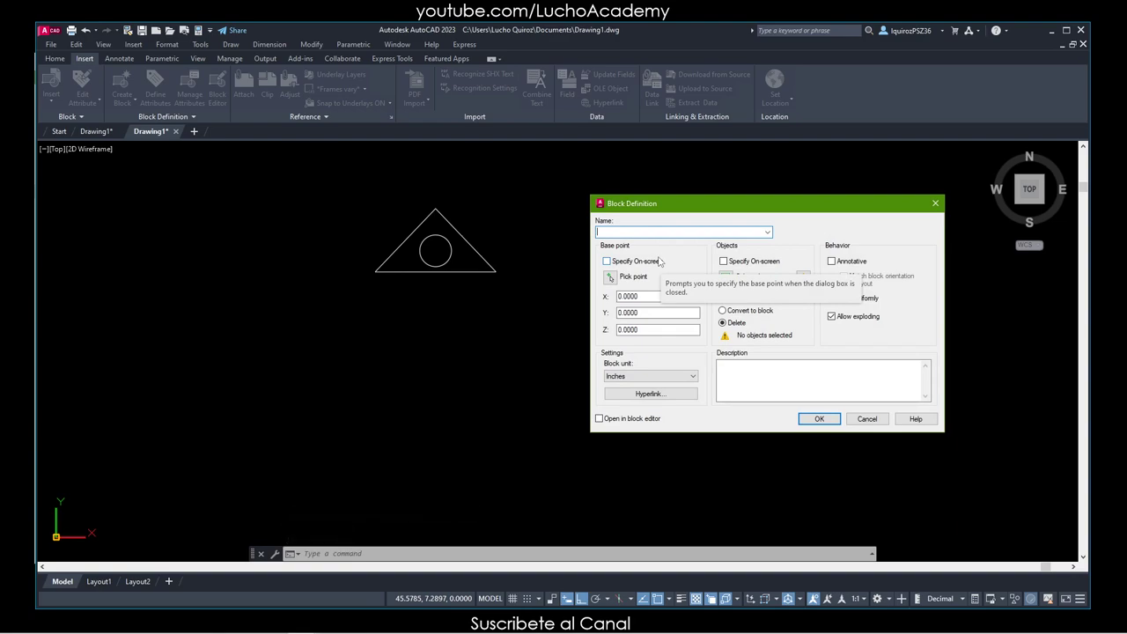
{"action": "type", "text": "Marb"}
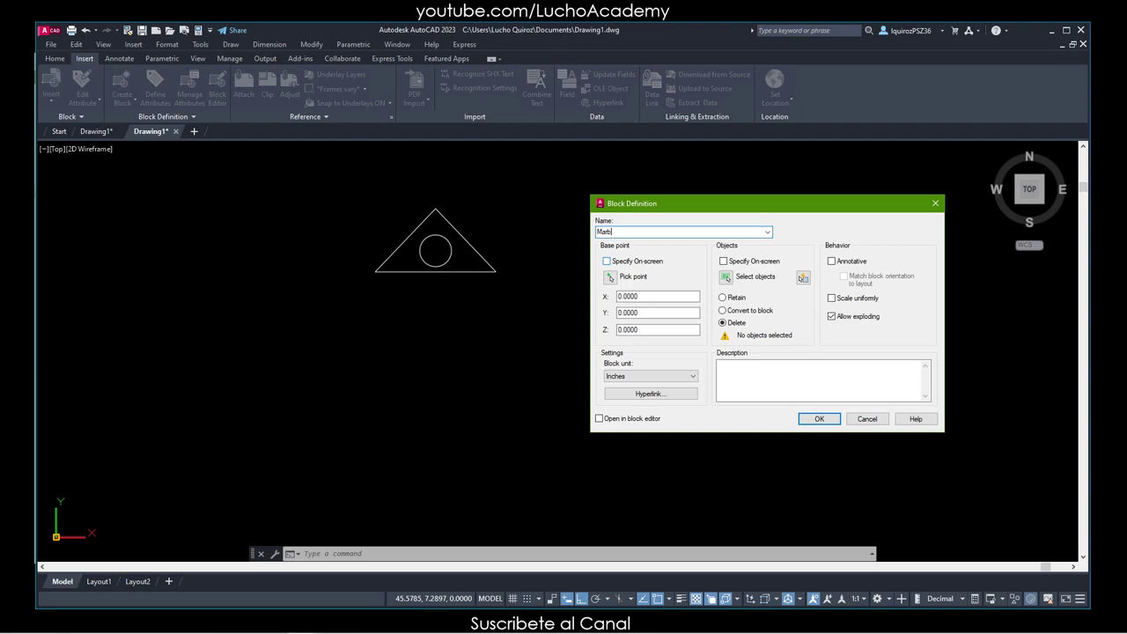
{"action": "type", "text": "le"}
{"action": "left_click", "coordinate": [610, 277]}
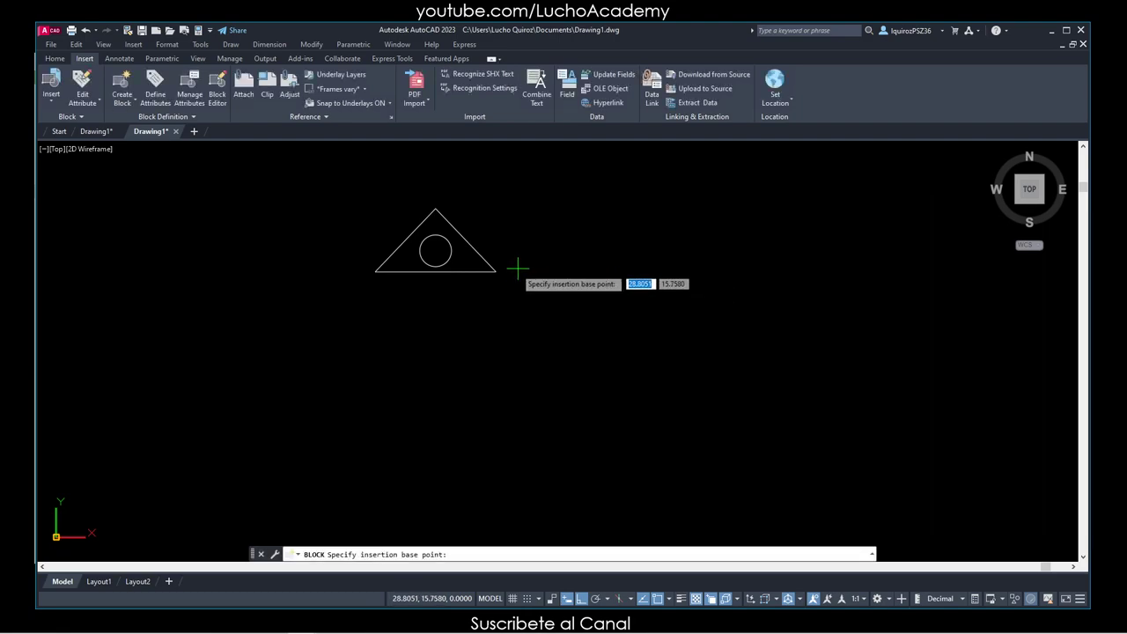
{"action": "left_click", "coordinate": [435, 250]}
{"action": "left_click", "coordinate": [725, 276]}
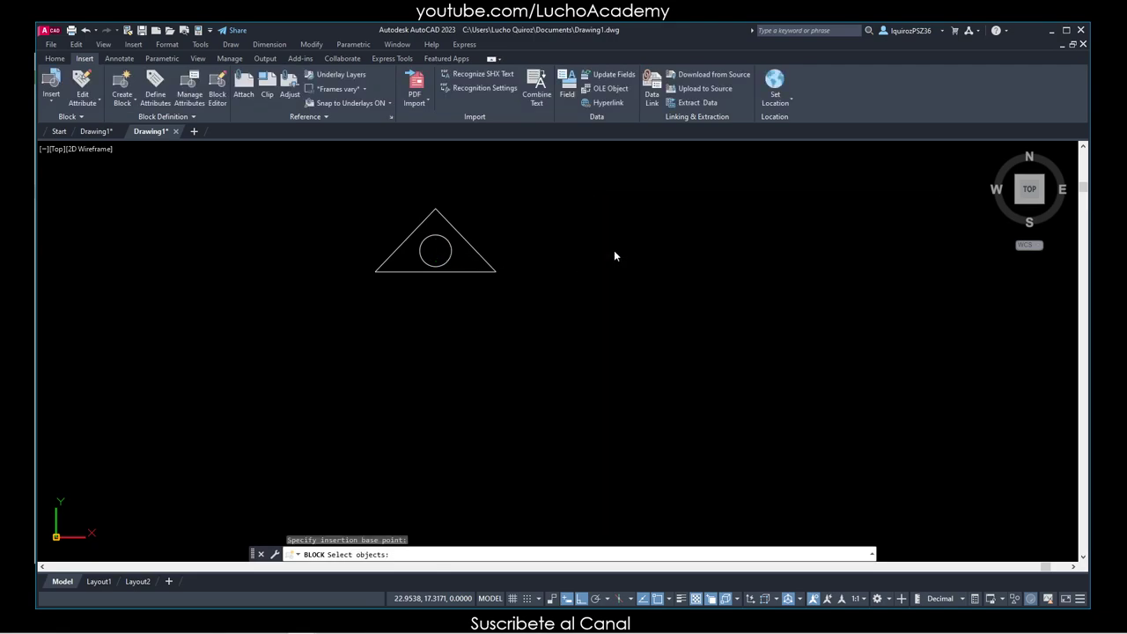
{"action": "left_click", "coordinate": [338, 193]}
{"action": "left_click", "coordinate": [556, 303]}
{"action": "key", "text": "Return"}
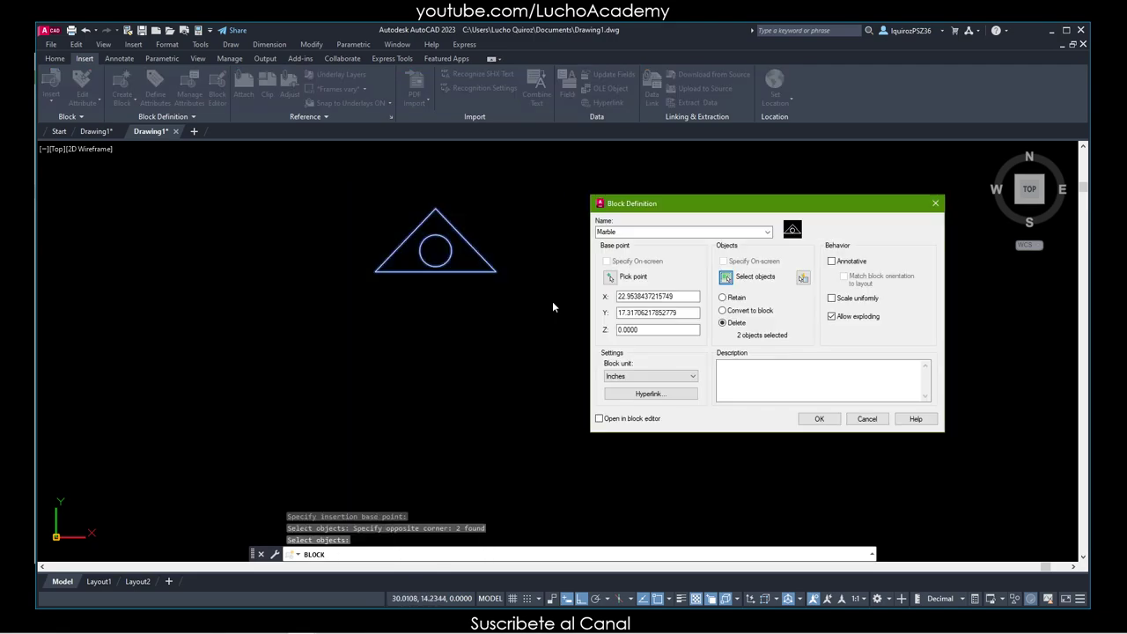
{"action": "left_click", "coordinate": [819, 419]}
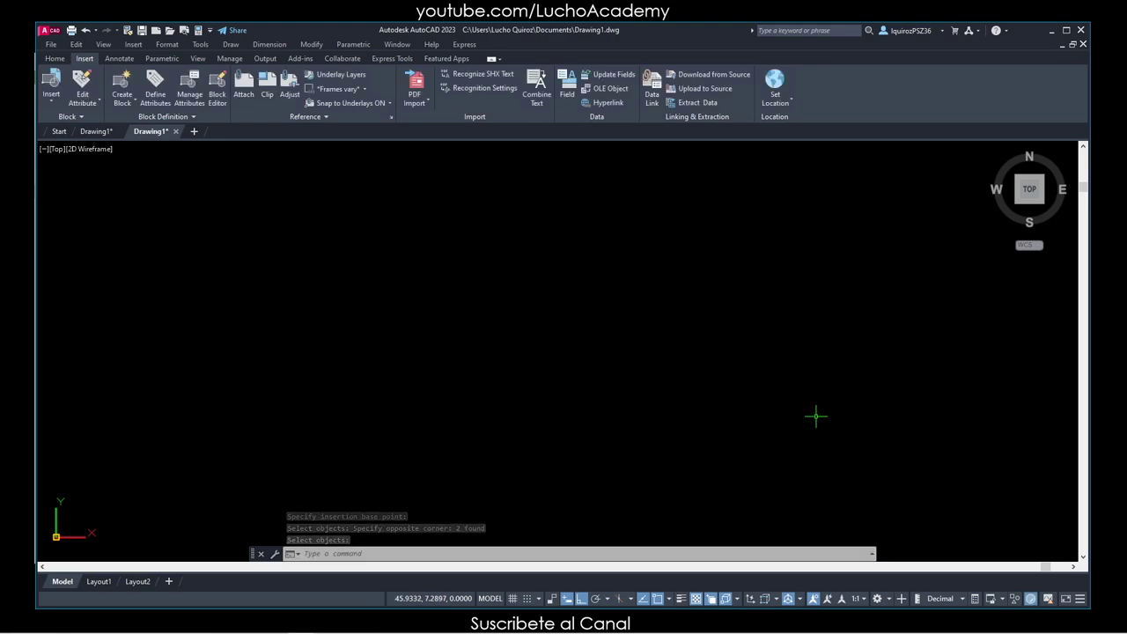
Reopen the Blocks palette and switch it to the Recent blocks page
{"action": "type", "text": "b"}
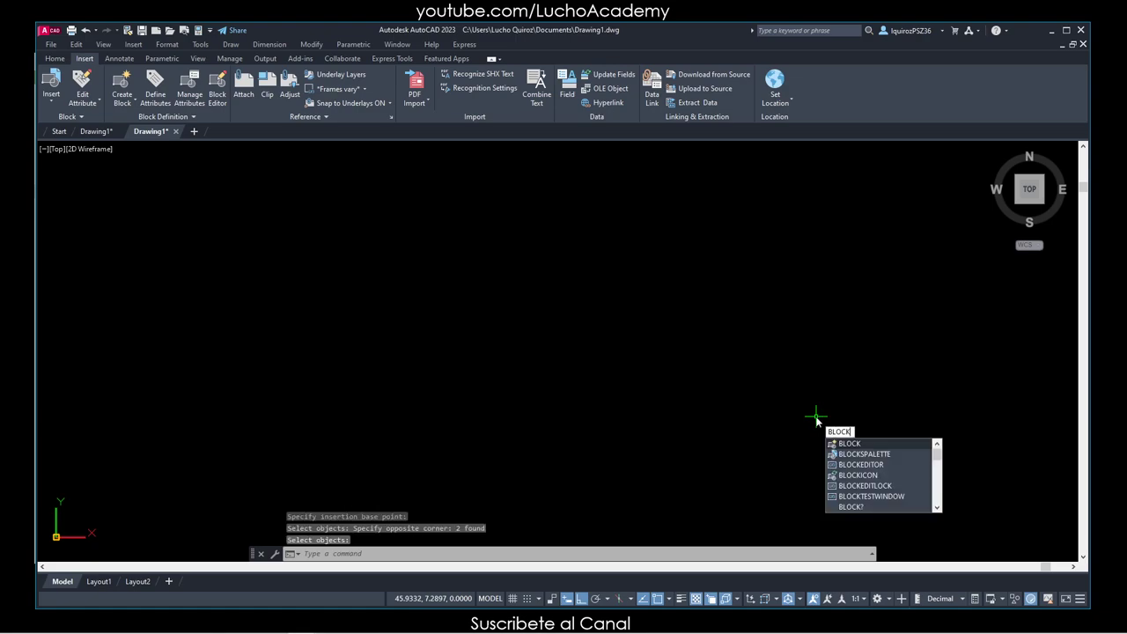
{"action": "left_click", "coordinate": [891, 454]}
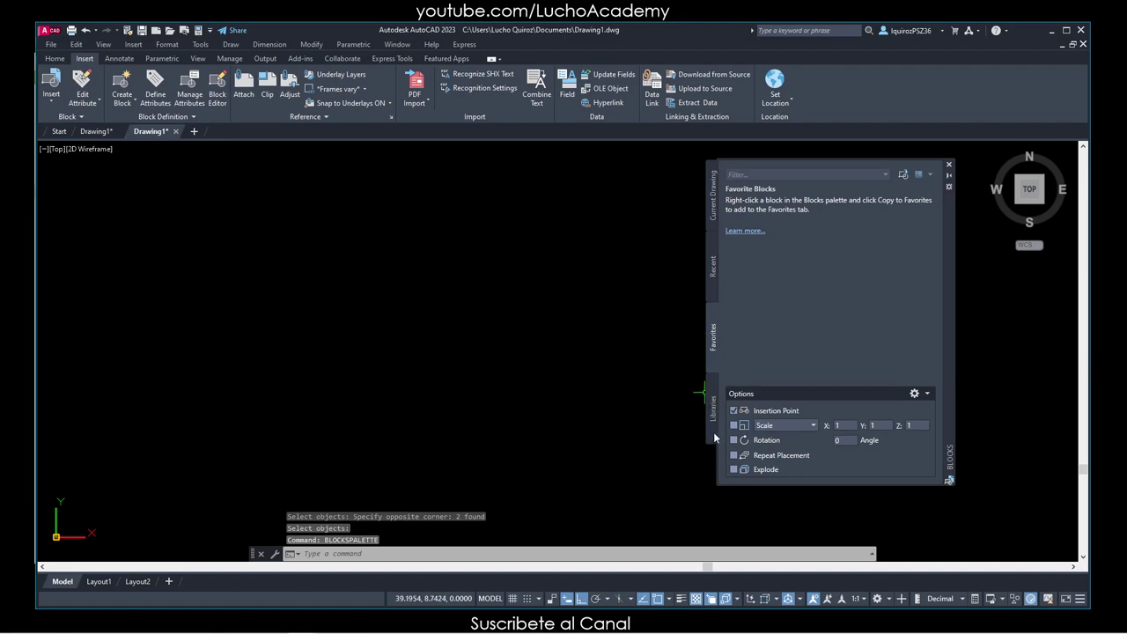
{"action": "left_click", "coordinate": [712, 211]}
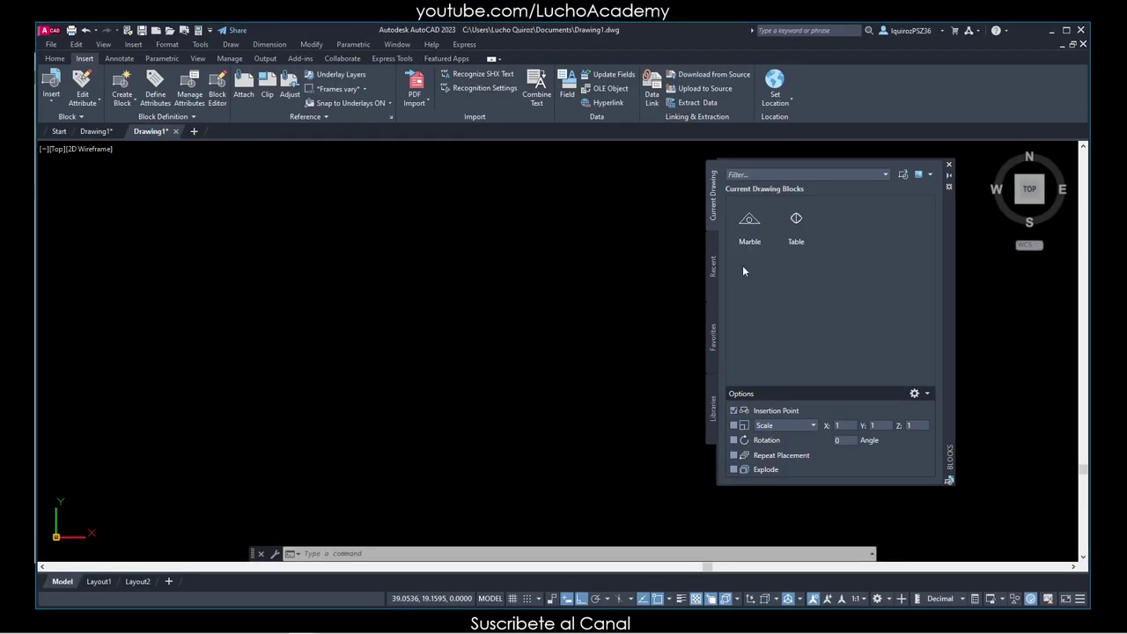
{"action": "left_click", "coordinate": [714, 268]}
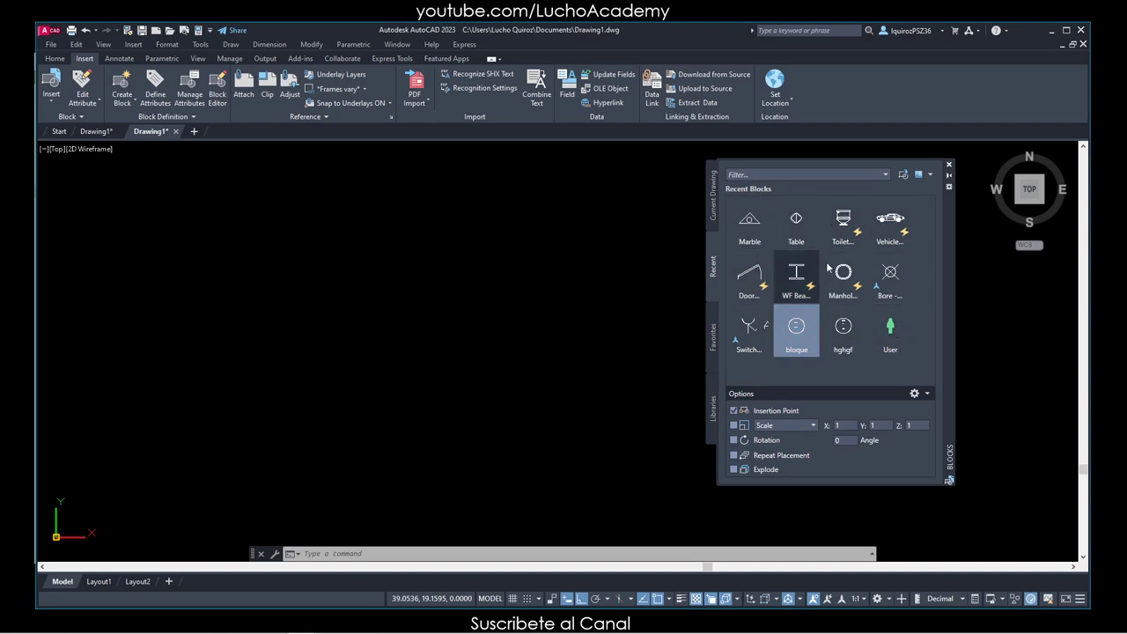
{"action": "mouse_move", "coordinate": [748, 331]}
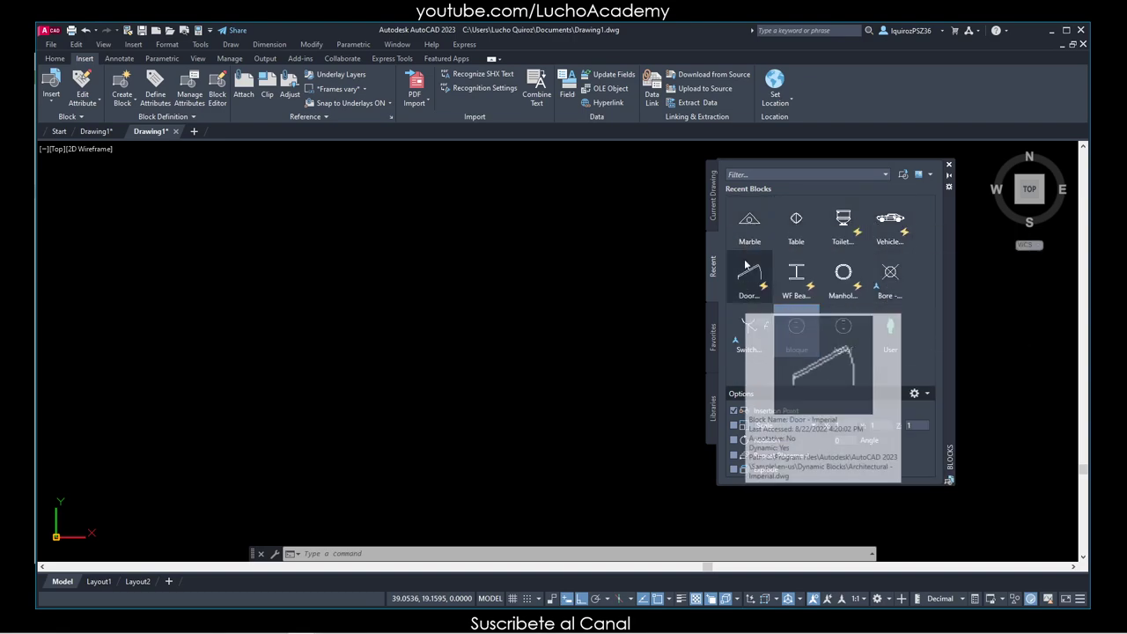
Copy the Marble and Table blocks from the current drawing to Favorites
{"action": "left_click", "coordinate": [713, 336]}
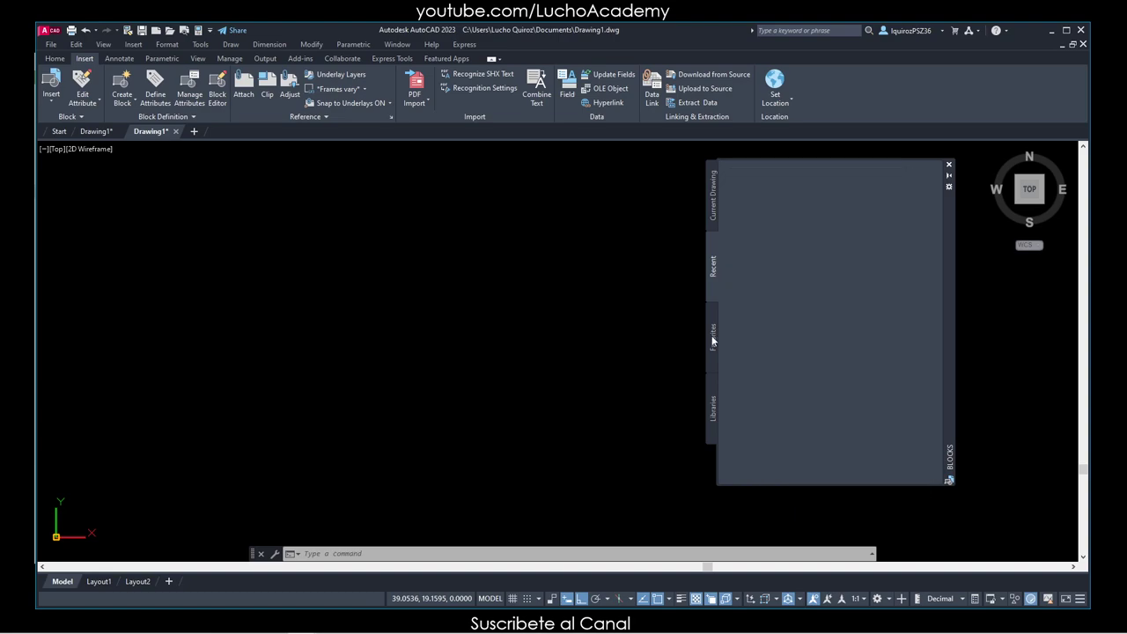
{"action": "left_click", "coordinate": [715, 268]}
{"action": "left_click", "coordinate": [714, 216]}
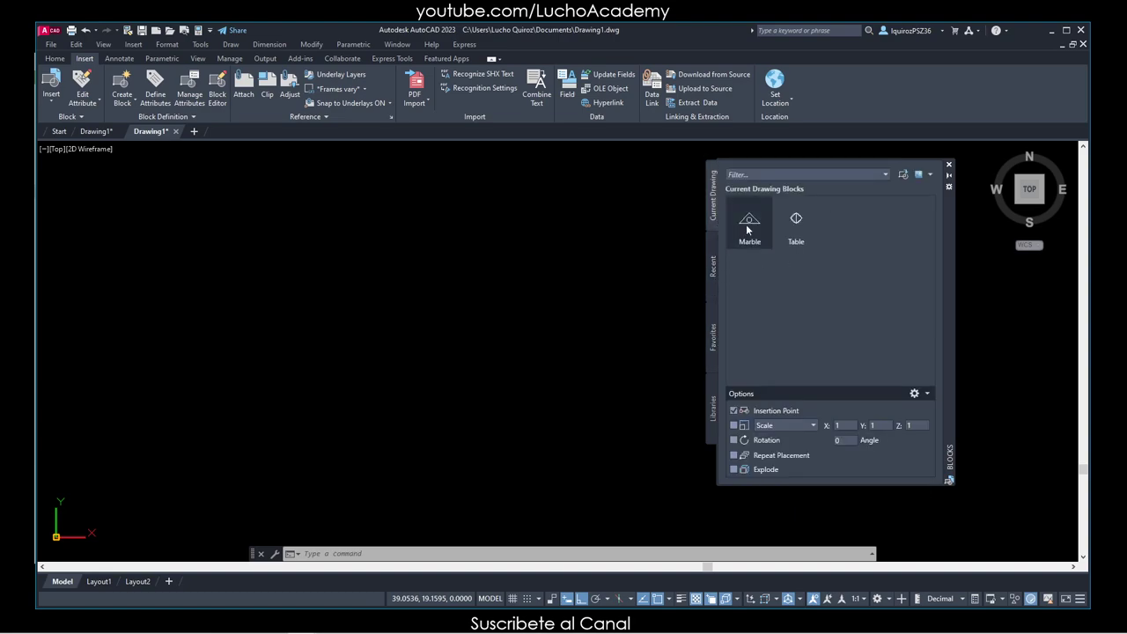
{"action": "left_click", "coordinate": [750, 226]}
{"action": "right_click", "coordinate": [751, 227]}
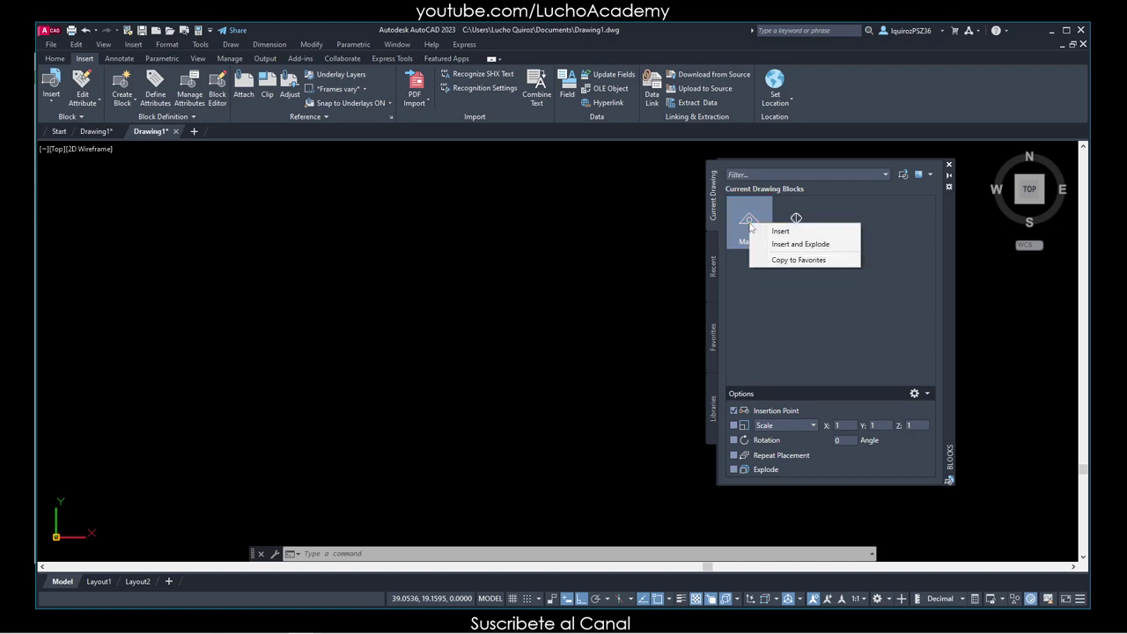
{"action": "left_click", "coordinate": [808, 261]}
{"action": "left_click", "coordinate": [795, 225]}
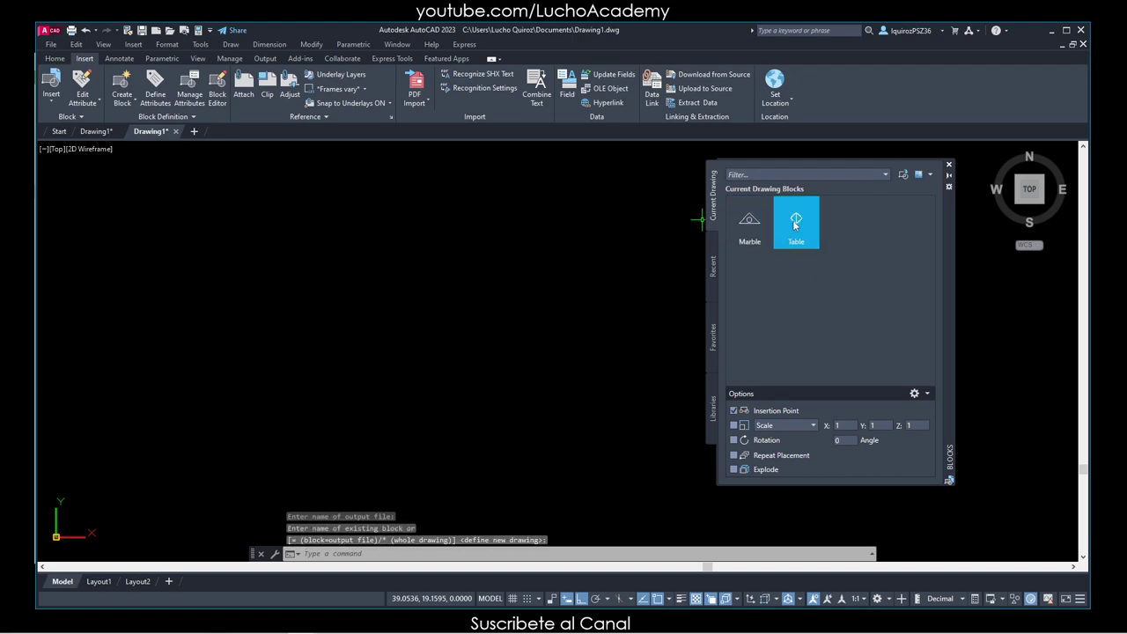
{"action": "right_click", "coordinate": [795, 226]}
{"action": "left_click", "coordinate": [810, 257]}
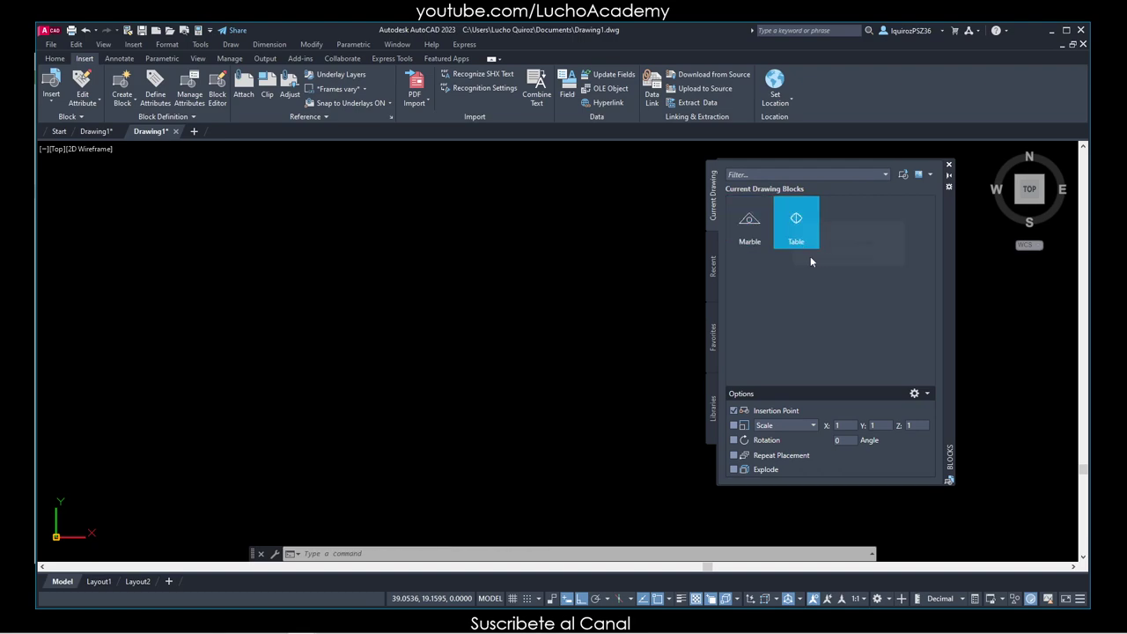
Copy the User and Vehicle blocks from the Recent list to Favorites
{"action": "left_click", "coordinate": [714, 267]}
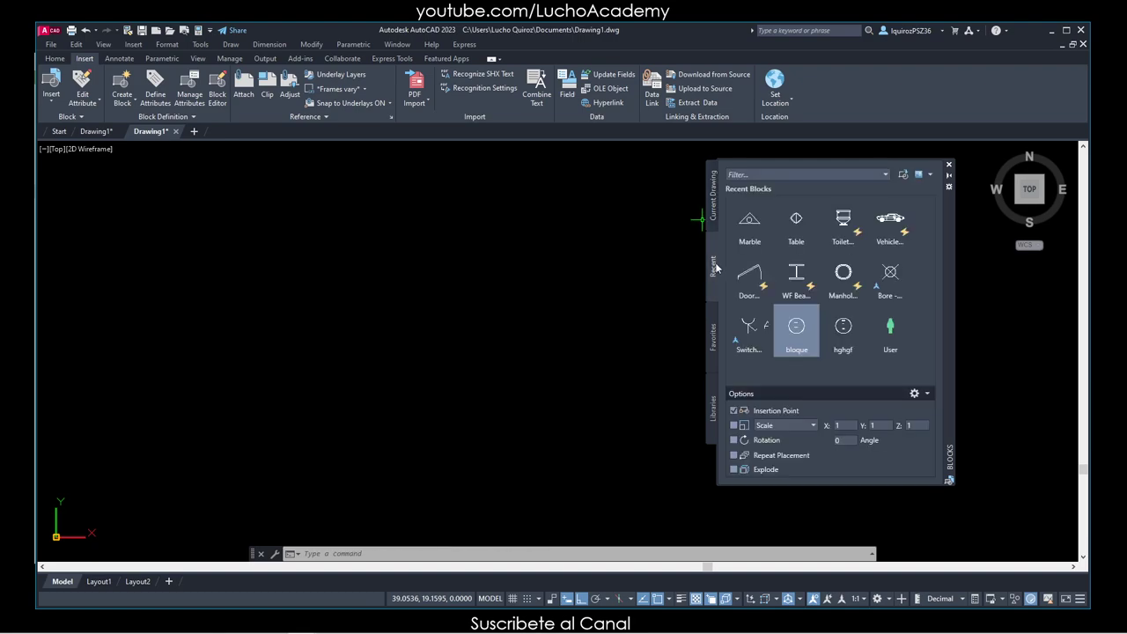
{"action": "left_click", "coordinate": [889, 330]}
{"action": "right_click", "coordinate": [891, 331]}
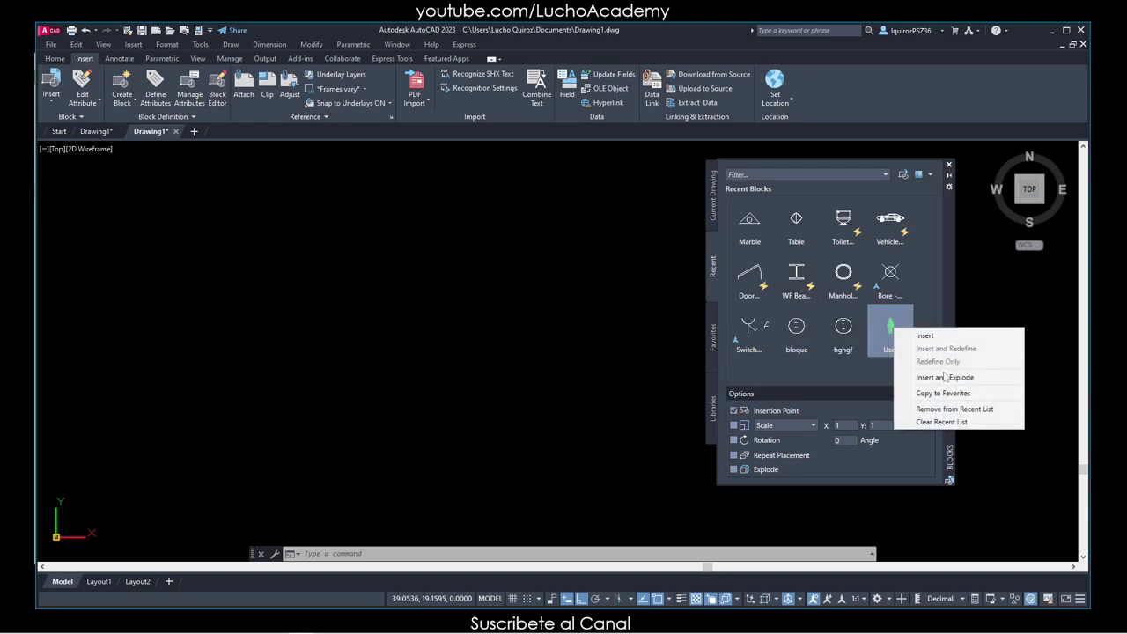
{"action": "left_click", "coordinate": [961, 397]}
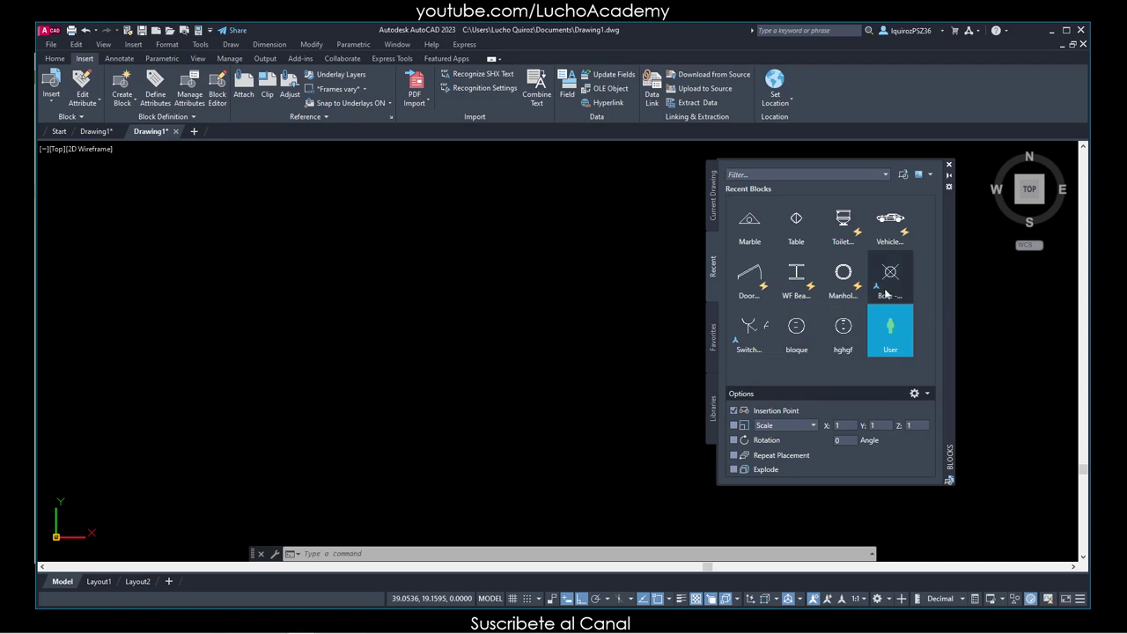
{"action": "left_click", "coordinate": [891, 228]}
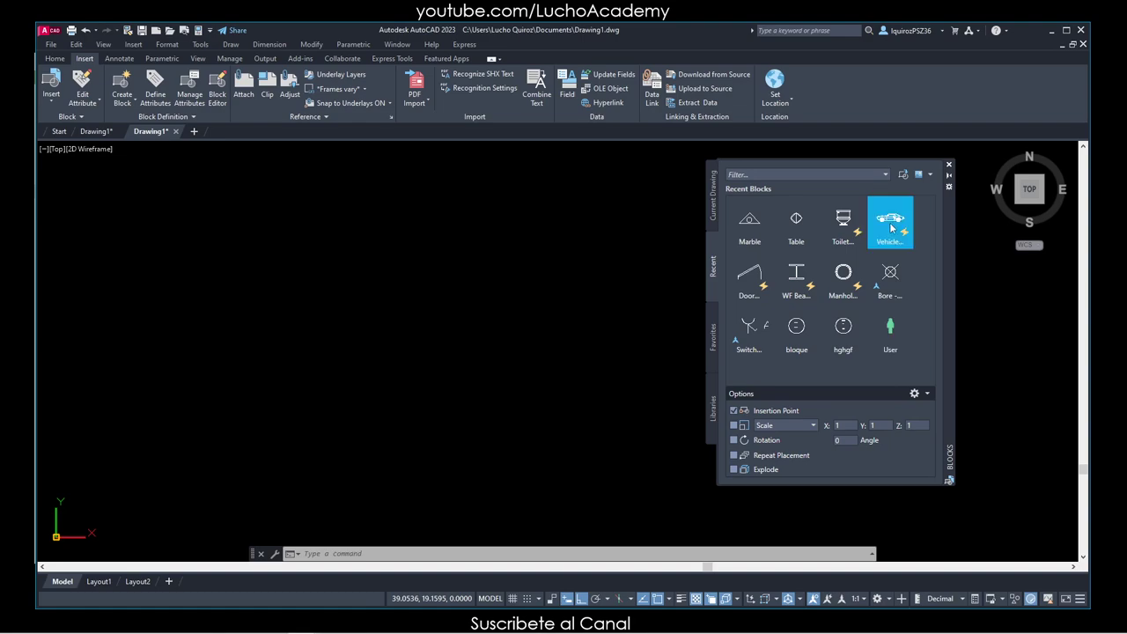
{"action": "right_click", "coordinate": [892, 227]}
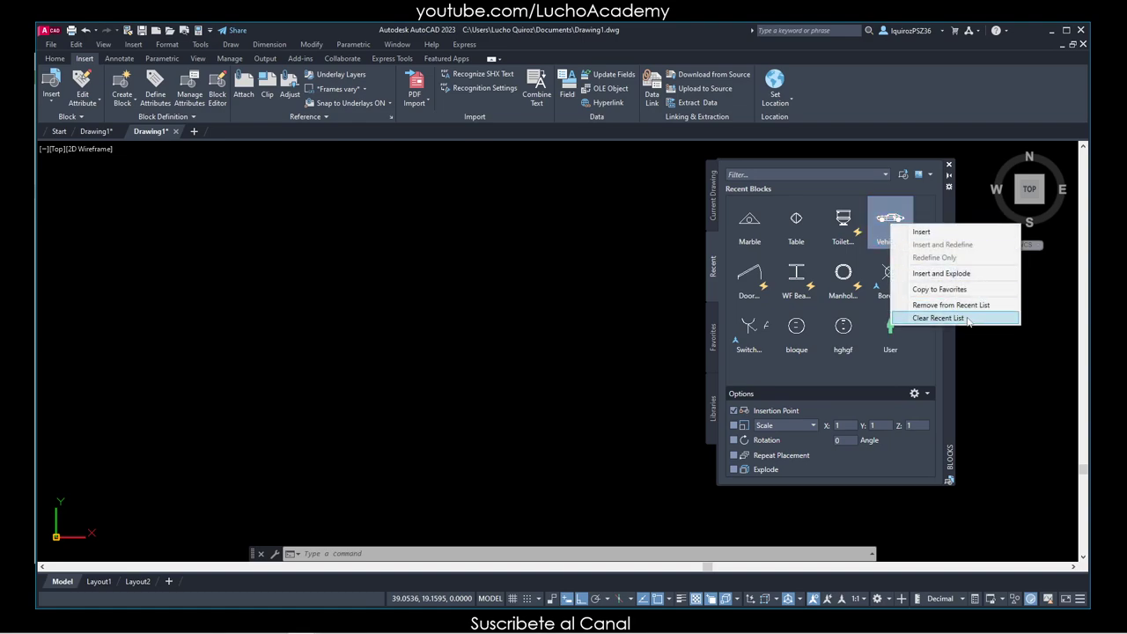
{"action": "left_click", "coordinate": [964, 291]}
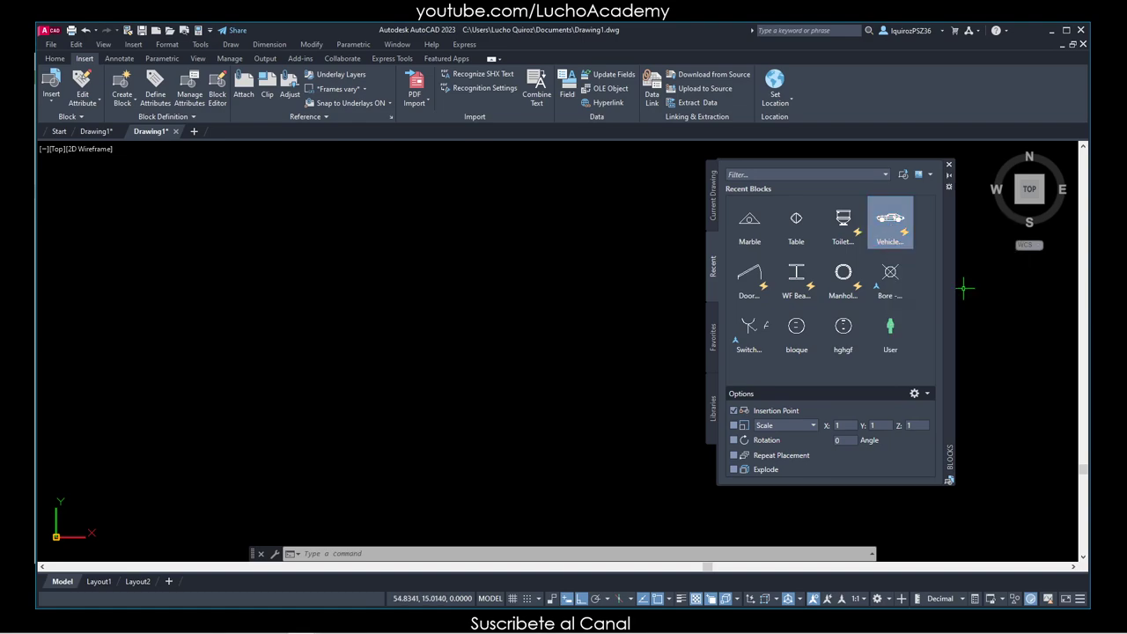
Browse the Blocks palette tabs, then drag a Marble block and a Table block side by side into the drawing
{"action": "left_click", "coordinate": [714, 333]}
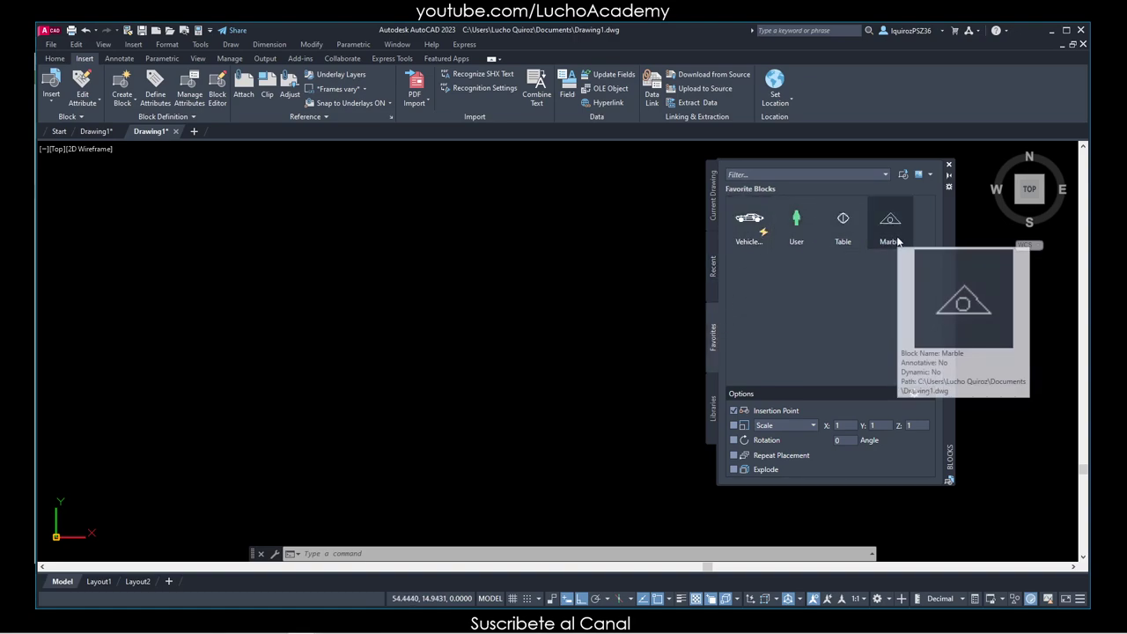
{"action": "left_click", "coordinate": [715, 276]}
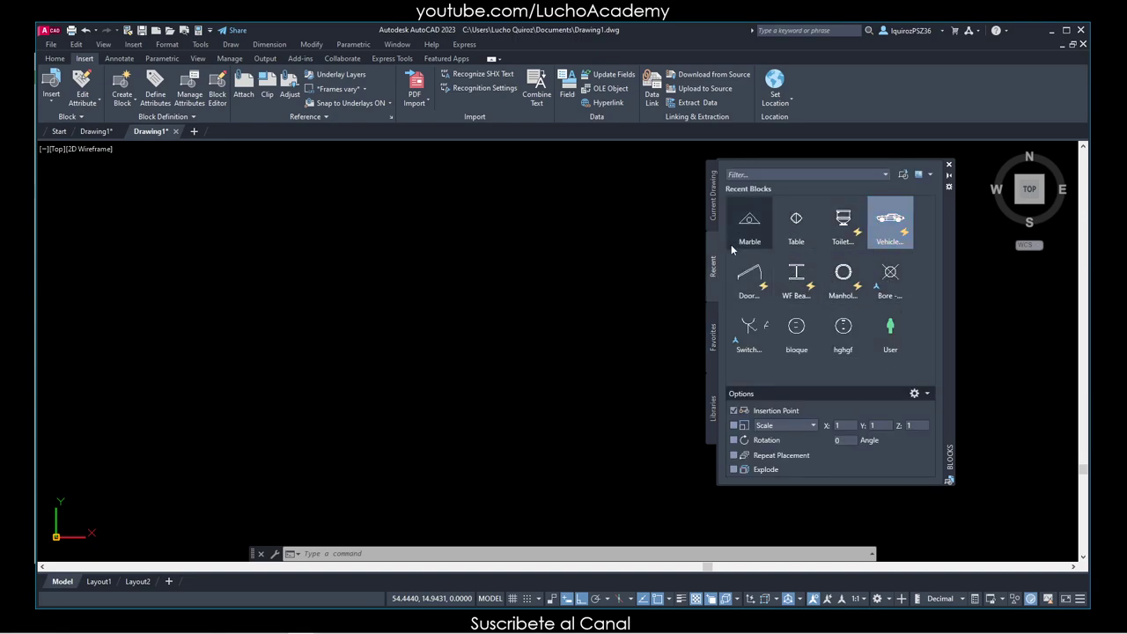
{"action": "left_click", "coordinate": [715, 207]}
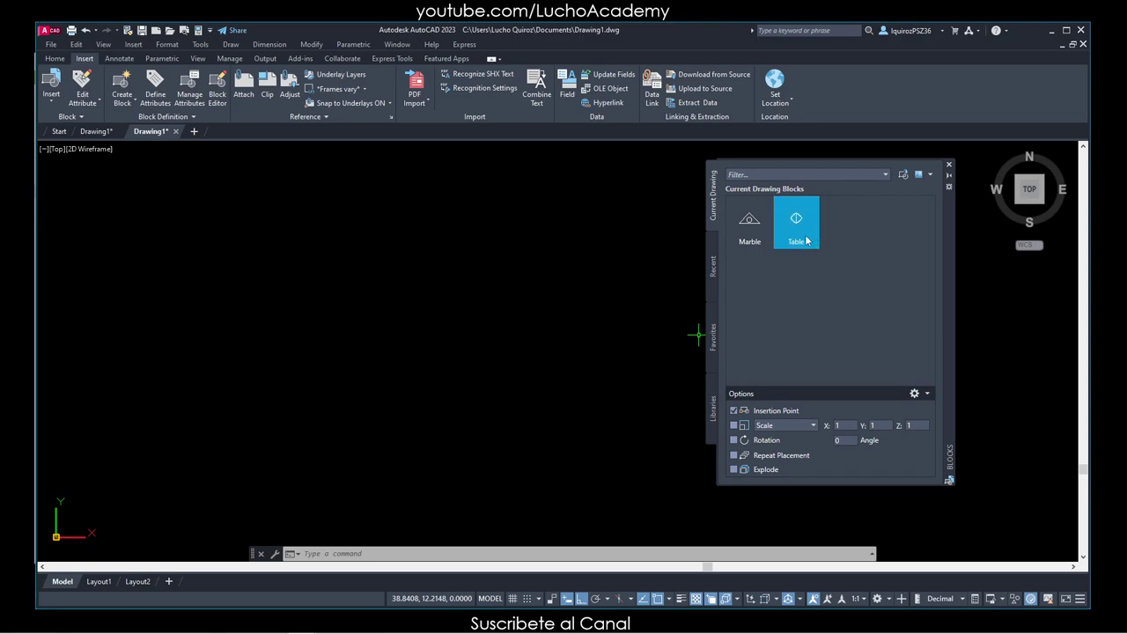
{"action": "left_click", "coordinate": [715, 422]}
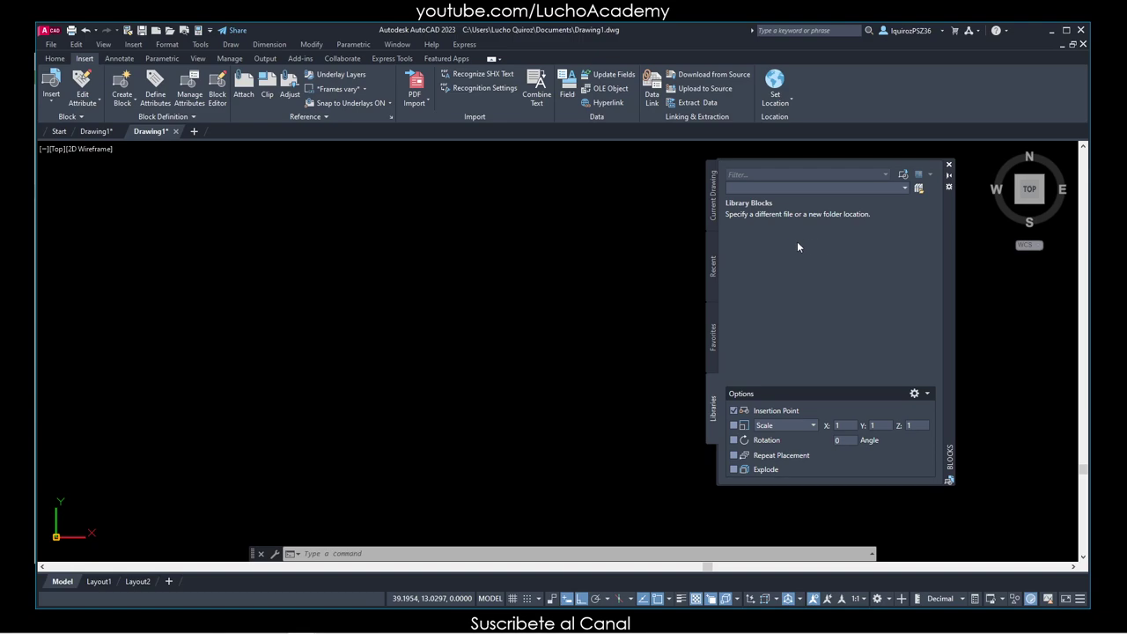
{"action": "left_click", "coordinate": [715, 204]}
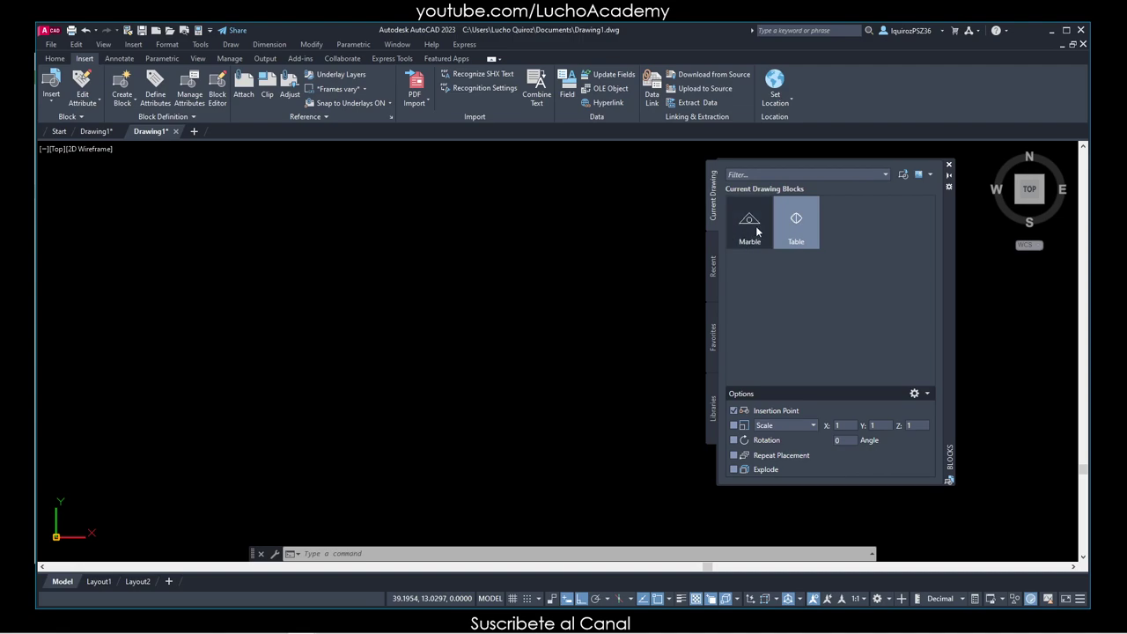
{"action": "left_click_drag", "start_coordinate": [747, 222], "coordinate": [177, 265]}
{"action": "left_click_drag", "start_coordinate": [796, 217], "coordinate": [361, 225]}
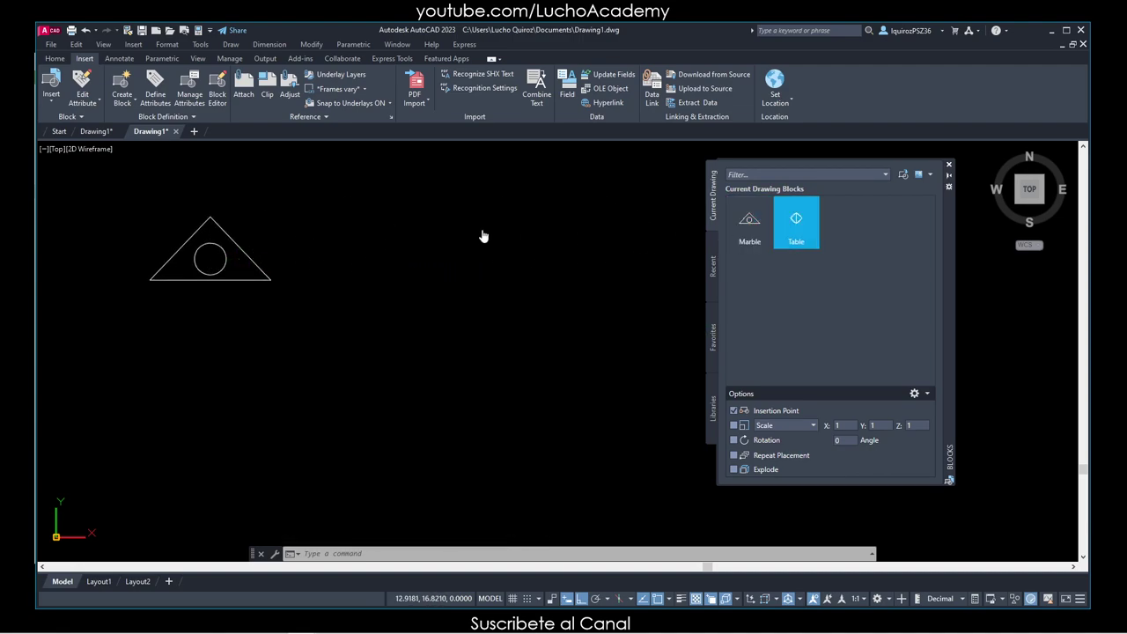
Look through the Recent, Favorites and Libraries tabs, then close the Blocks palette
{"action": "left_click", "coordinate": [713, 267]}
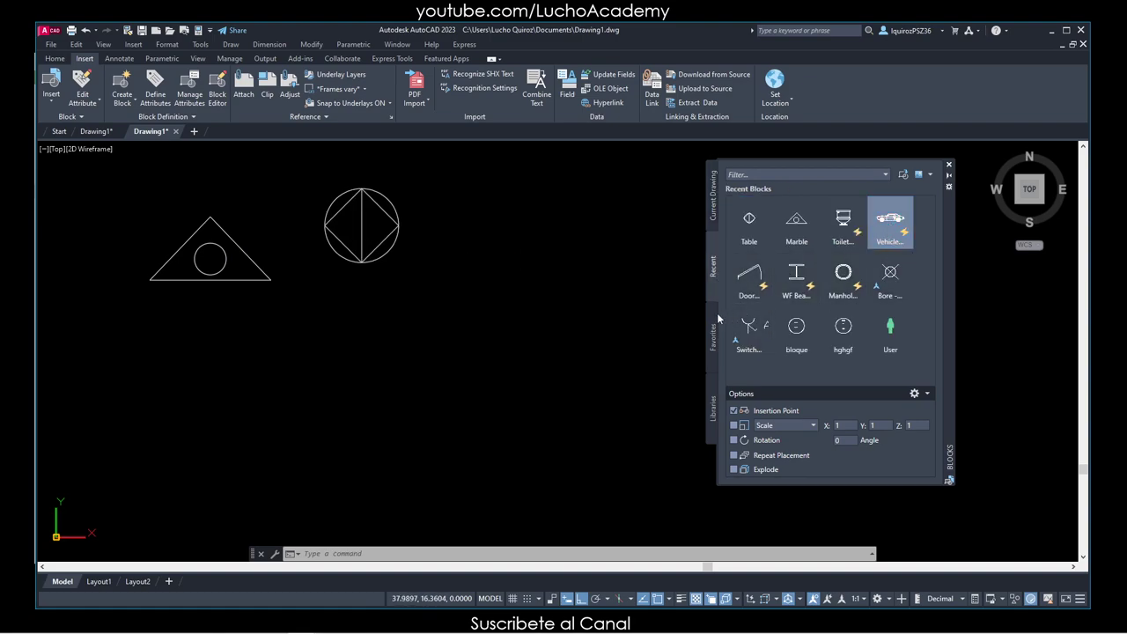
{"action": "left_click", "coordinate": [890, 231]}
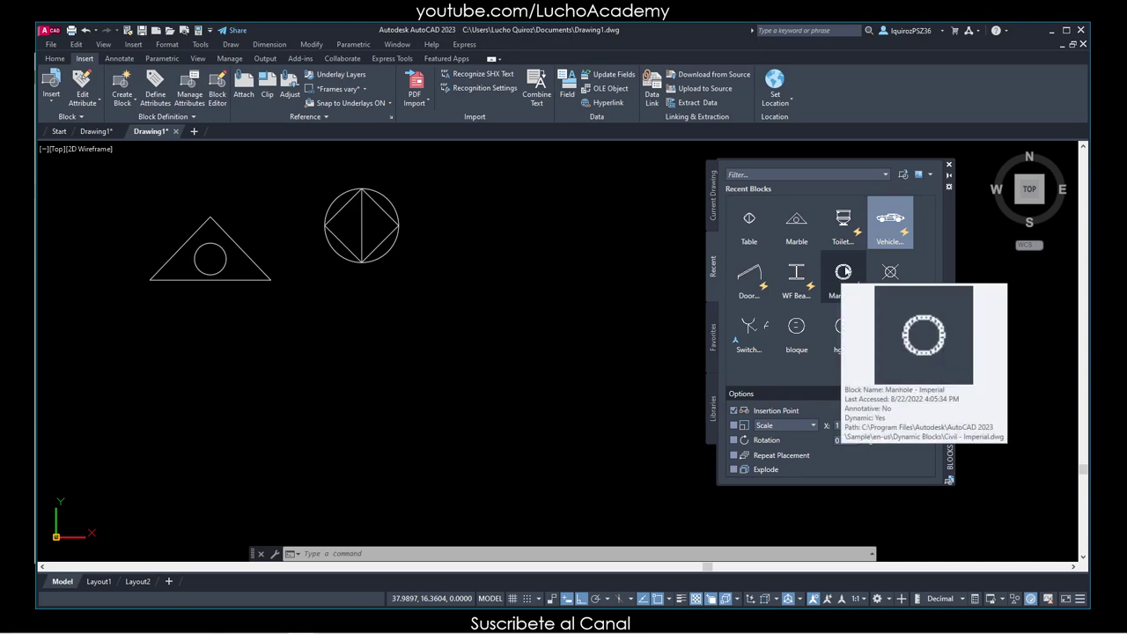
{"action": "left_click", "coordinate": [714, 337]}
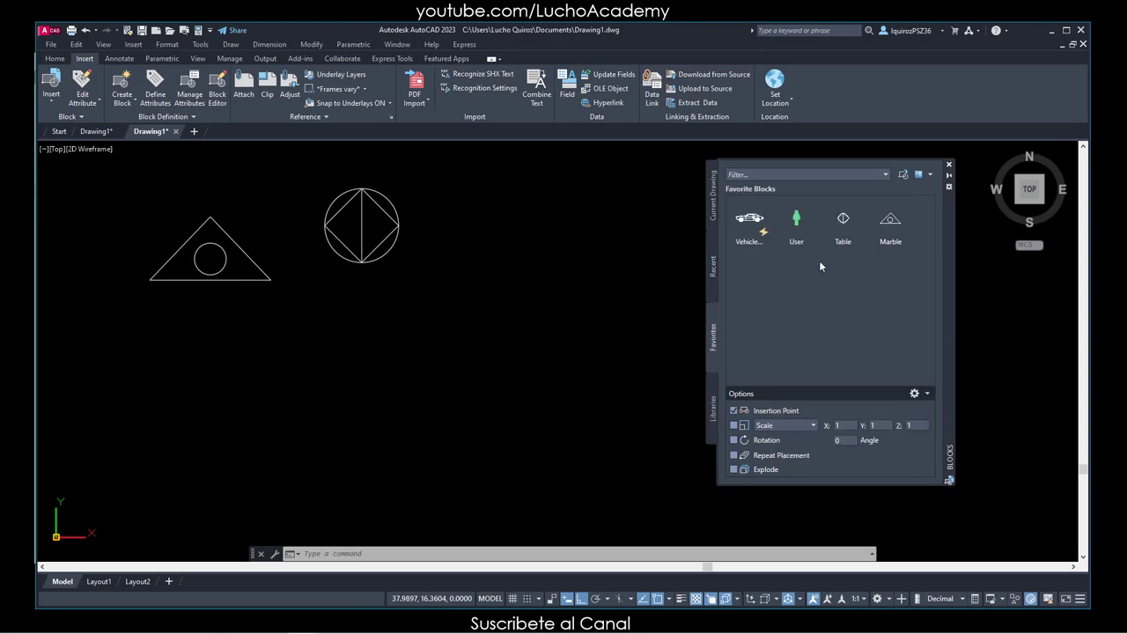
{"action": "left_click", "coordinate": [714, 269]}
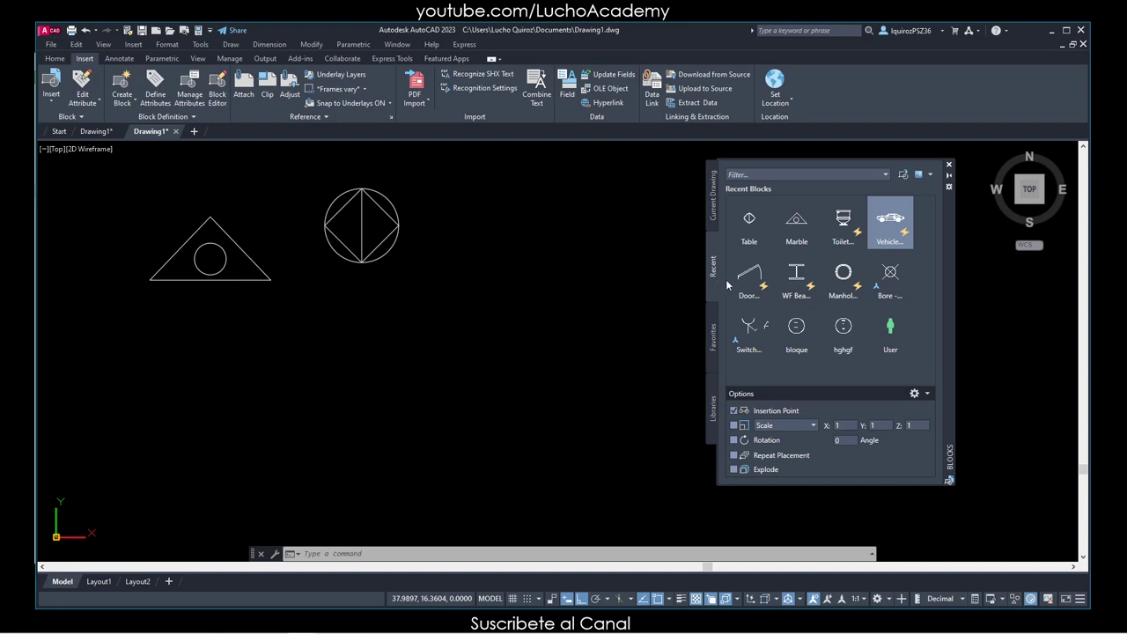
{"action": "left_click", "coordinate": [714, 412]}
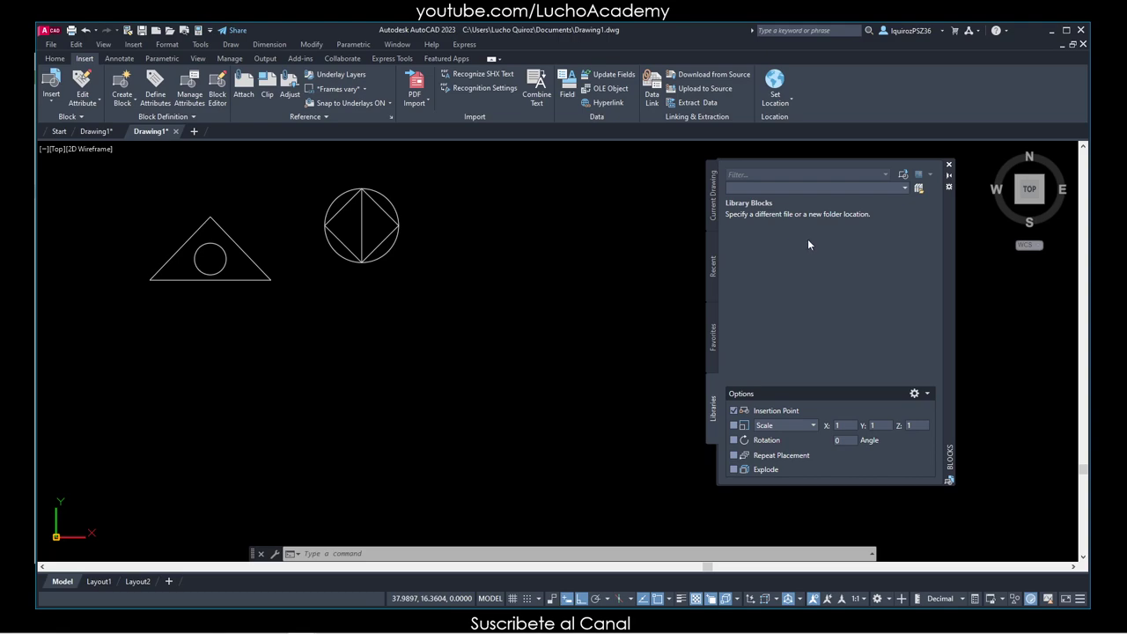
{"action": "left_click", "coordinate": [949, 165]}
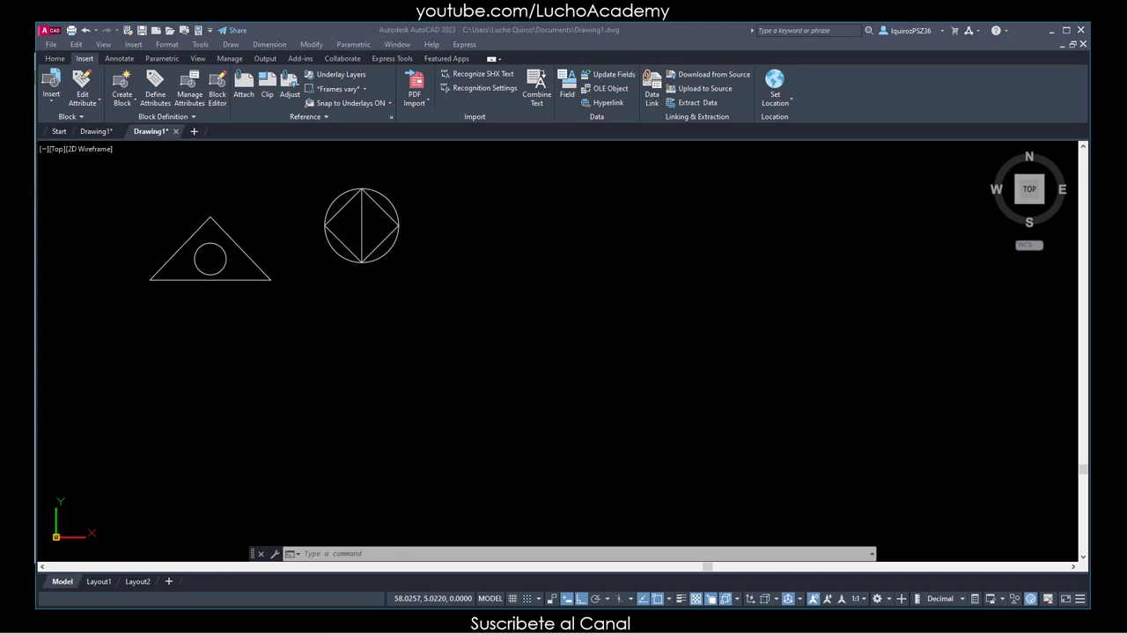
Open File Explorer on the OneDrive Archivitos folder and scroll through its 120 items
{"action": "key", "text": "super+e"}
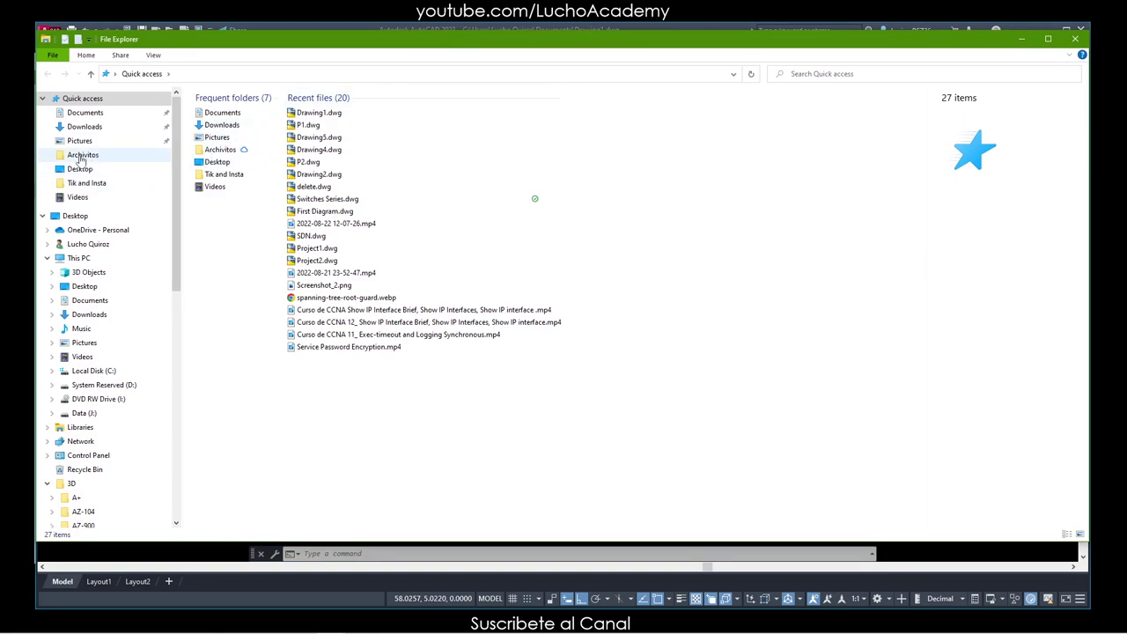
{"action": "left_click", "coordinate": [80, 156]}
{"action": "scroll", "coordinate": [322, 255], "scroll_direction": "down", "scroll_amount": 2}
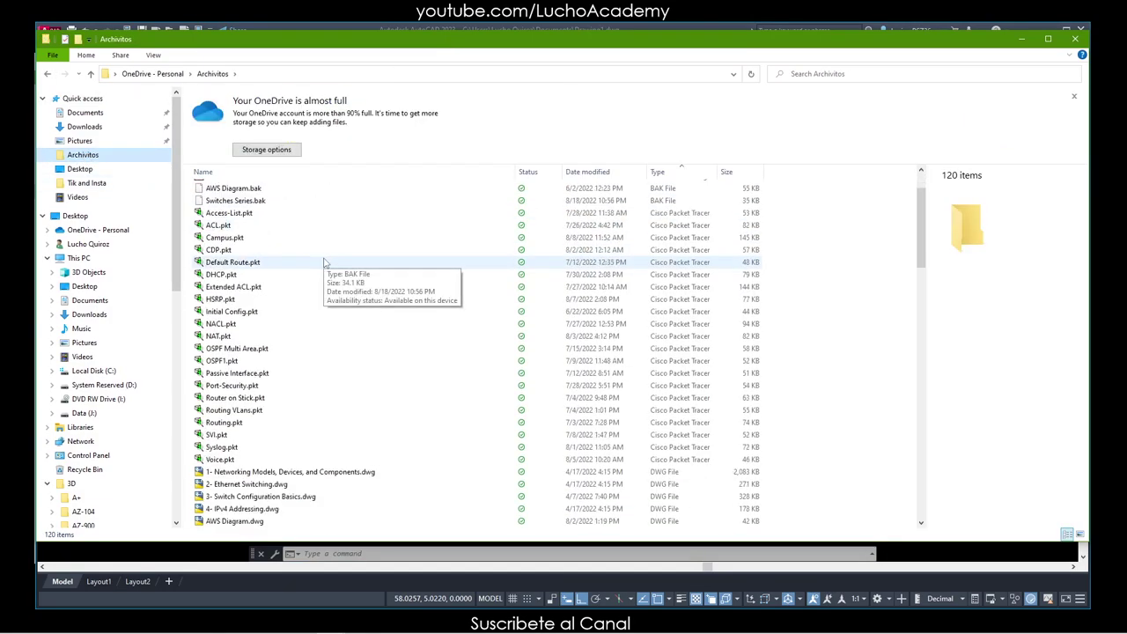
{"action": "scroll", "coordinate": [322, 258], "scroll_direction": "down", "scroll_amount": 5}
{"action": "scroll", "coordinate": [322, 260], "scroll_direction": "down", "scroll_amount": 6}
{"action": "scroll", "coordinate": [324, 262], "scroll_direction": "down", "scroll_amount": 6}
{"action": "scroll", "coordinate": [324, 262], "scroll_direction": "down", "scroll_amount": 5}
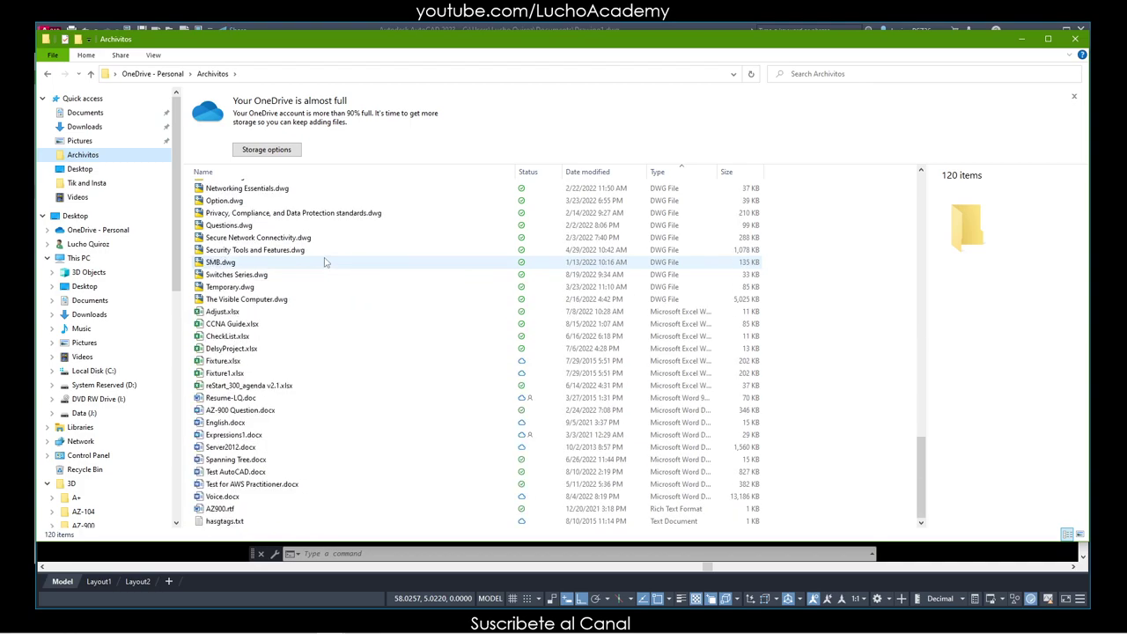
{"action": "scroll", "coordinate": [323, 260], "scroll_direction": "up", "scroll_amount": 6}
{"action": "scroll", "coordinate": [323, 258], "scroll_direction": "up", "scroll_amount": 6}
{"action": "scroll", "coordinate": [322, 255], "scroll_direction": "up", "scroll_amount": 7}
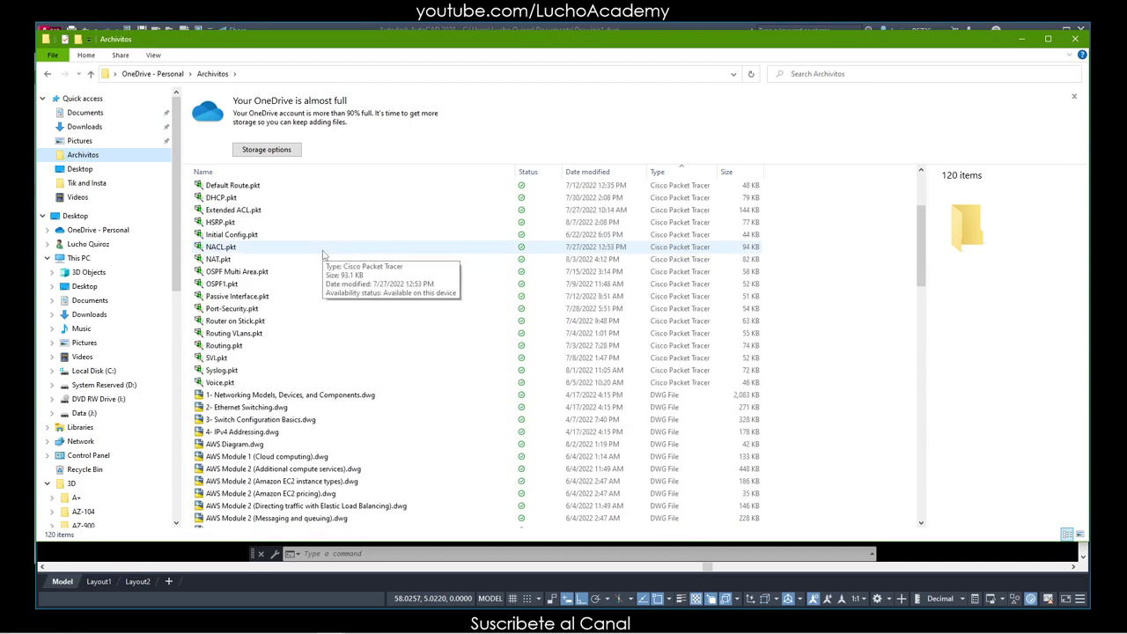
{"action": "scroll", "coordinate": [323, 255], "scroll_direction": "up", "scroll_amount": 4}
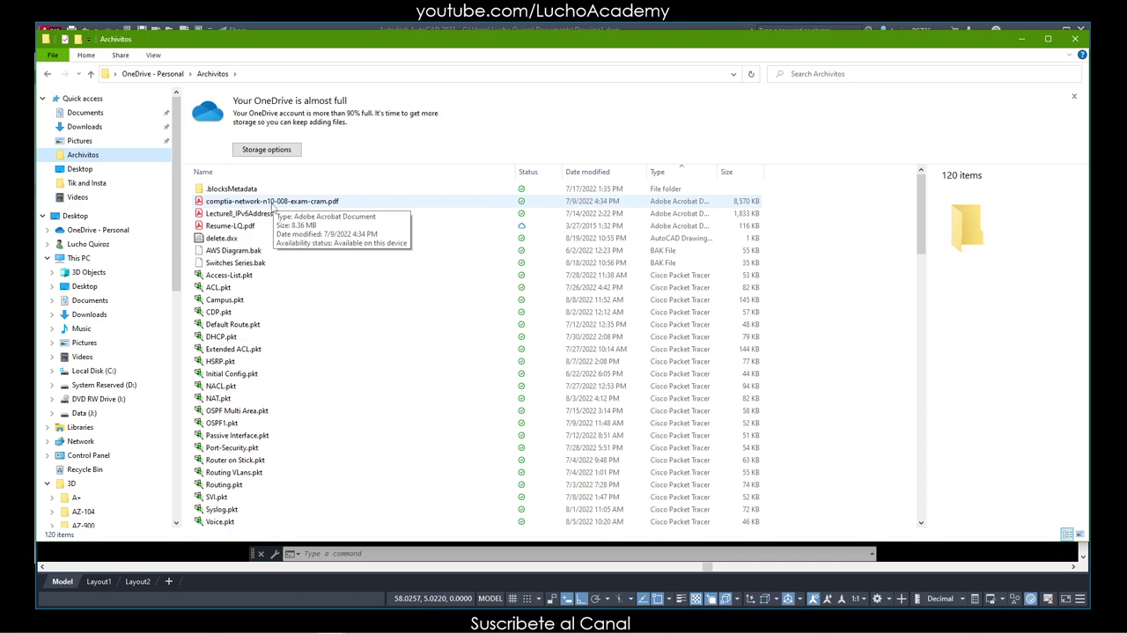
{"action": "scroll", "coordinate": [274, 207], "scroll_direction": "down", "scroll_amount": 5}
{"action": "scroll", "coordinate": [310, 226], "scroll_direction": "down", "scroll_amount": 5}
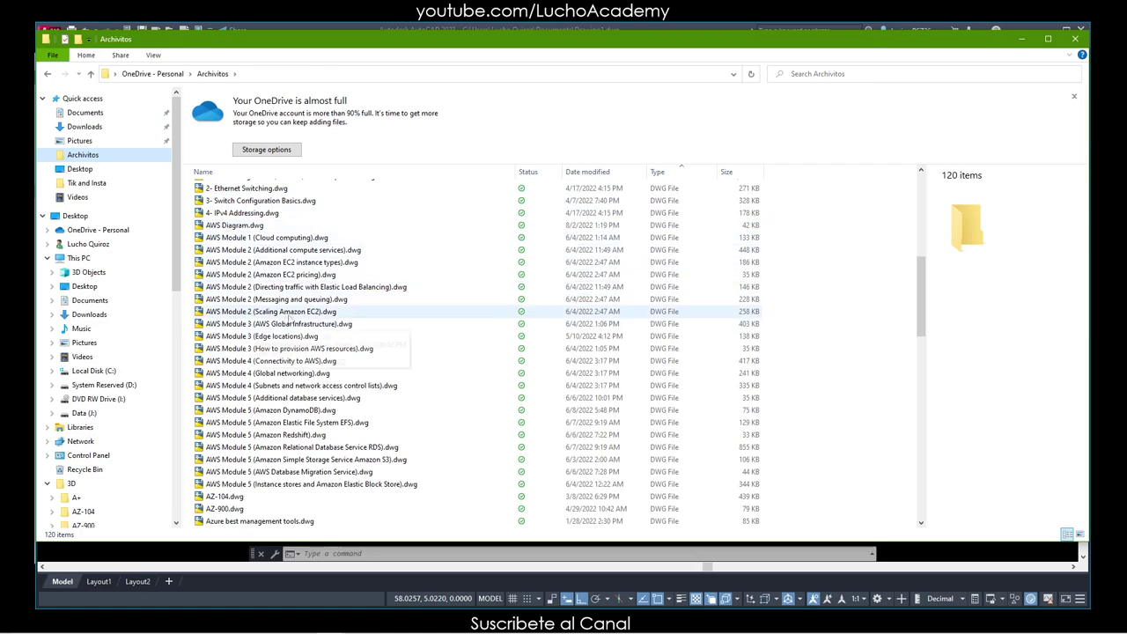
{"action": "scroll", "coordinate": [293, 310], "scroll_direction": "up", "scroll_amount": 3}
{"action": "scroll", "coordinate": [293, 313], "scroll_direction": "up", "scroll_amount": 7}
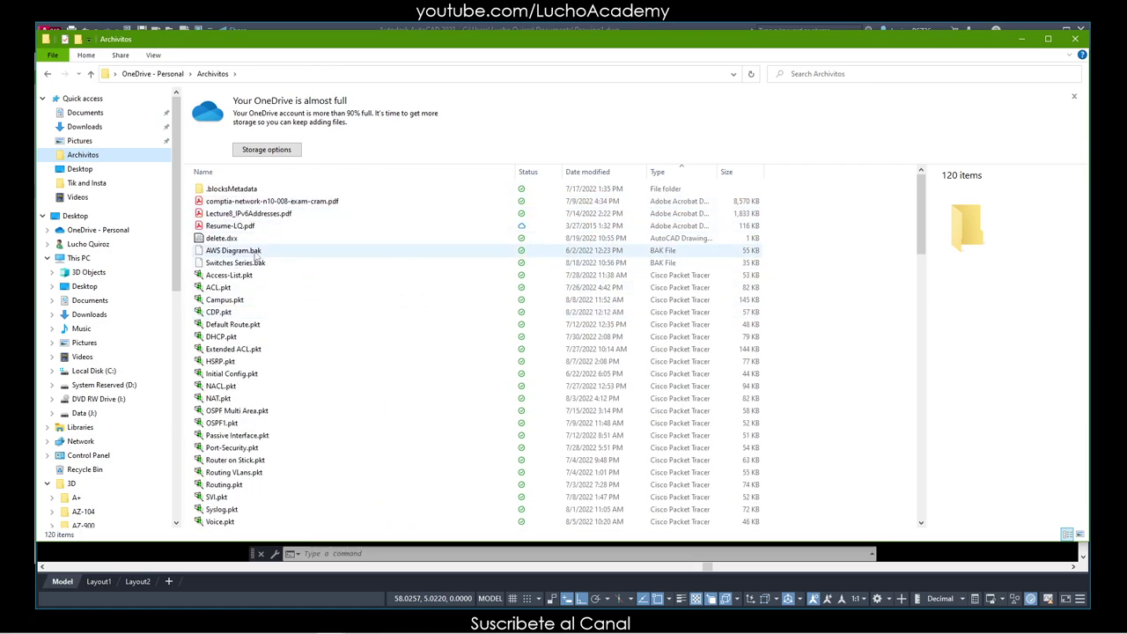
Delete AWS Diagram.bak and Switches Series.bak together
{"action": "left_click", "coordinate": [255, 252]}
{"action": "left_click", "coordinate": [322, 262], "text": "shift"}
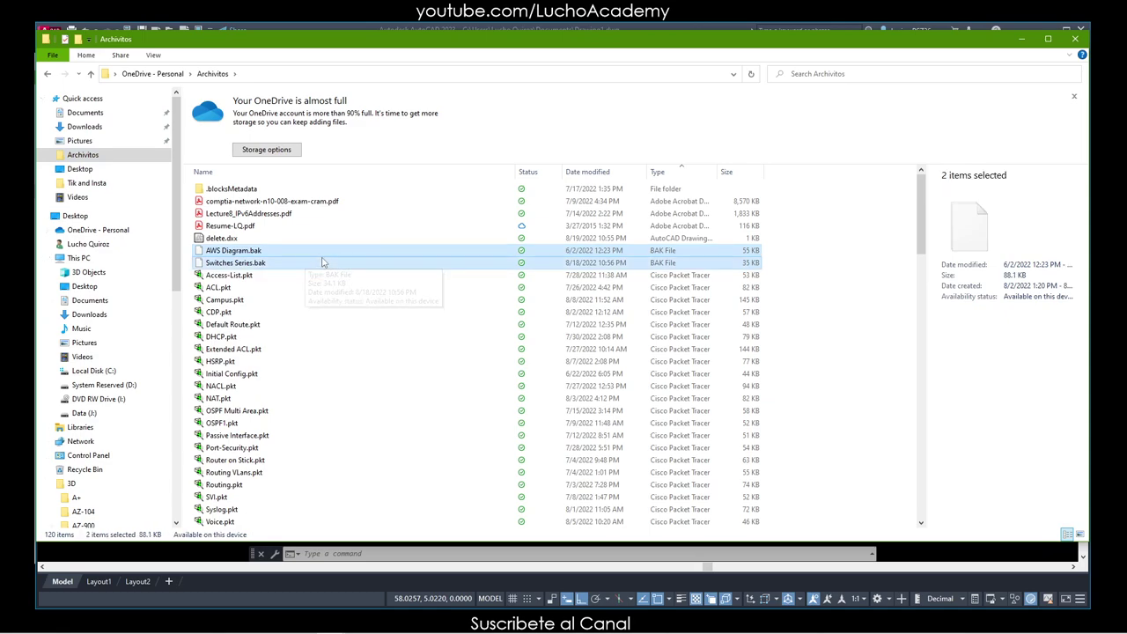
{"action": "key", "text": "Delete"}
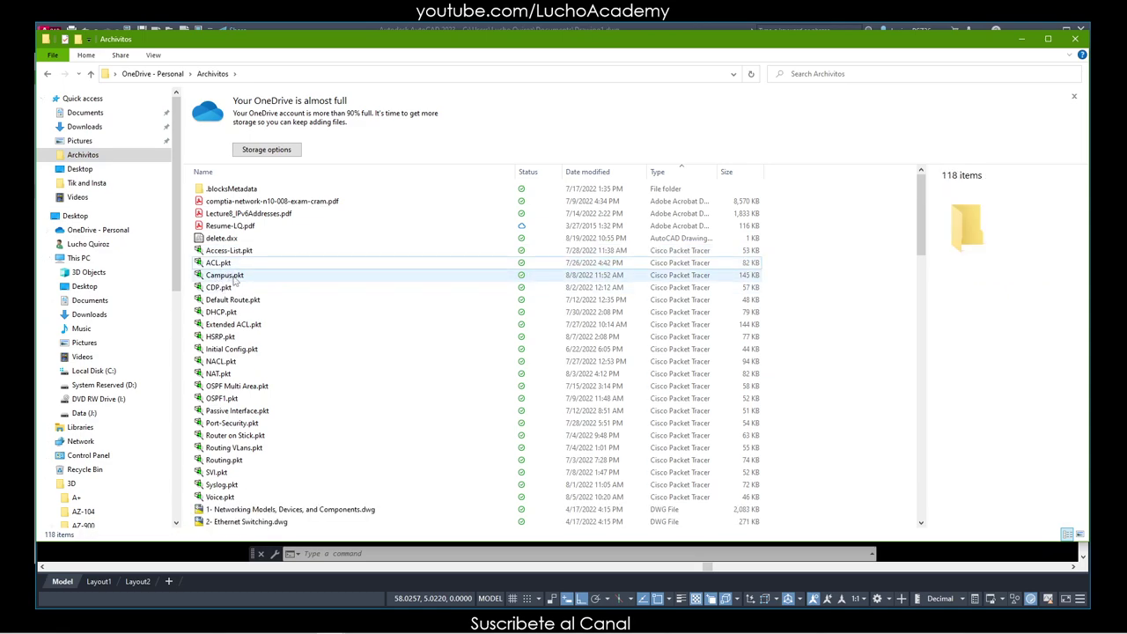
{"action": "mouse_move", "coordinate": [224, 275]}
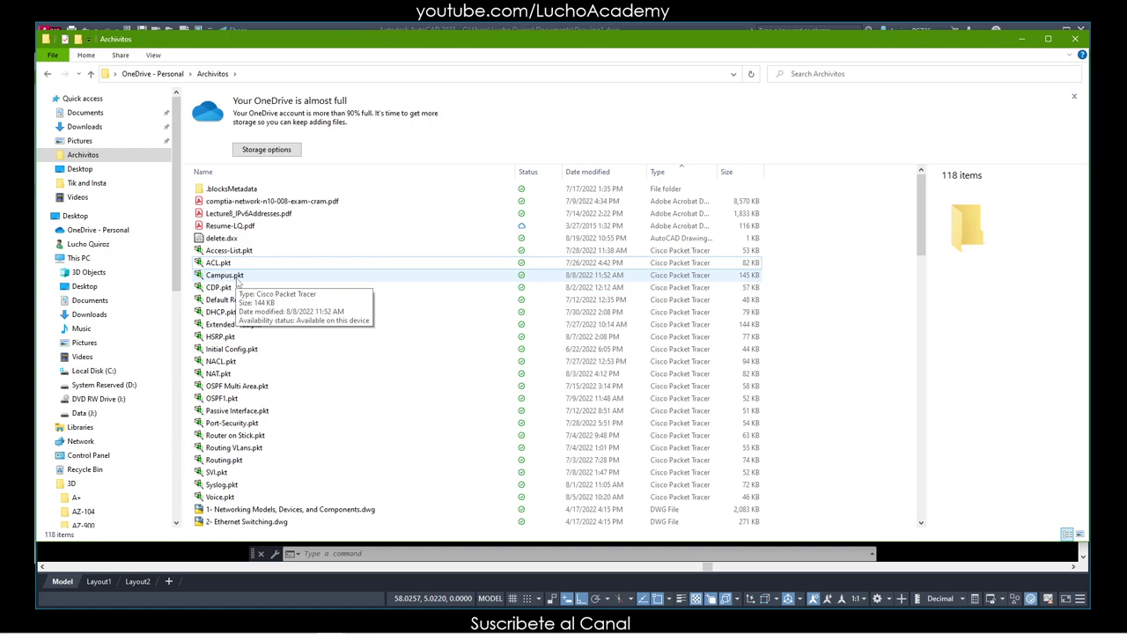
Delete hasgtags.txt and confirm the deletion, leaving 117 items
{"action": "scroll", "coordinate": [236, 281], "scroll_direction": "down", "scroll_amount": 7}
{"action": "scroll", "coordinate": [236, 281], "scroll_direction": "down", "scroll_amount": 8}
{"action": "scroll", "coordinate": [236, 280], "scroll_direction": "down", "scroll_amount": 8}
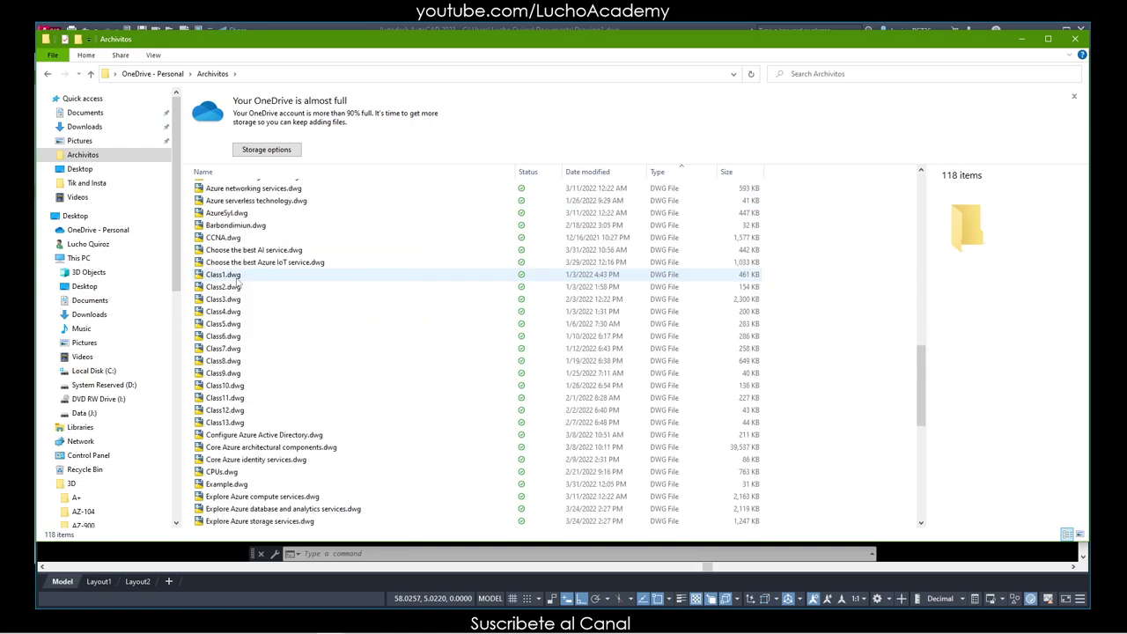
{"action": "scroll", "coordinate": [236, 281], "scroll_direction": "down", "scroll_amount": 7}
{"action": "scroll", "coordinate": [236, 281], "scroll_direction": "down", "scroll_amount": 2}
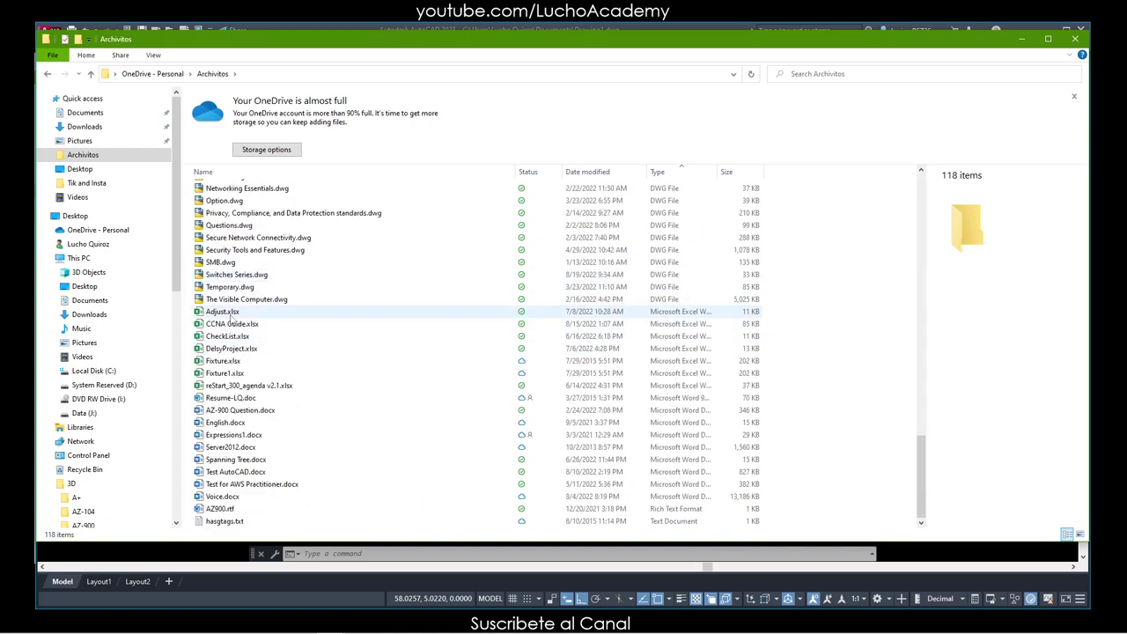
{"action": "mouse_move", "coordinate": [231, 398]}
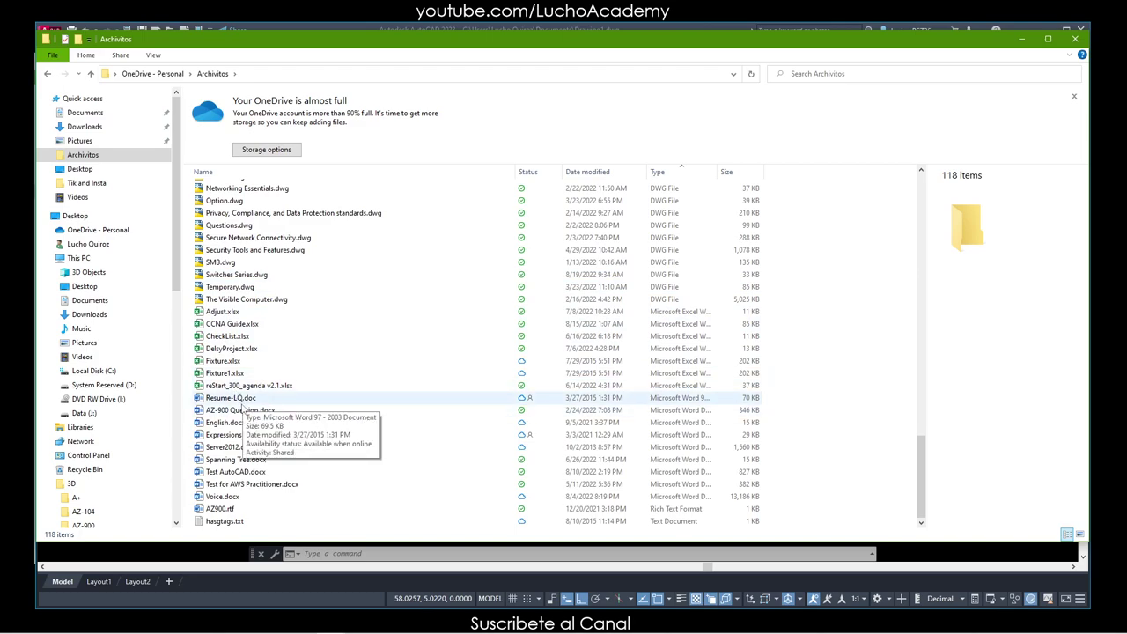
{"action": "left_click", "coordinate": [238, 521]}
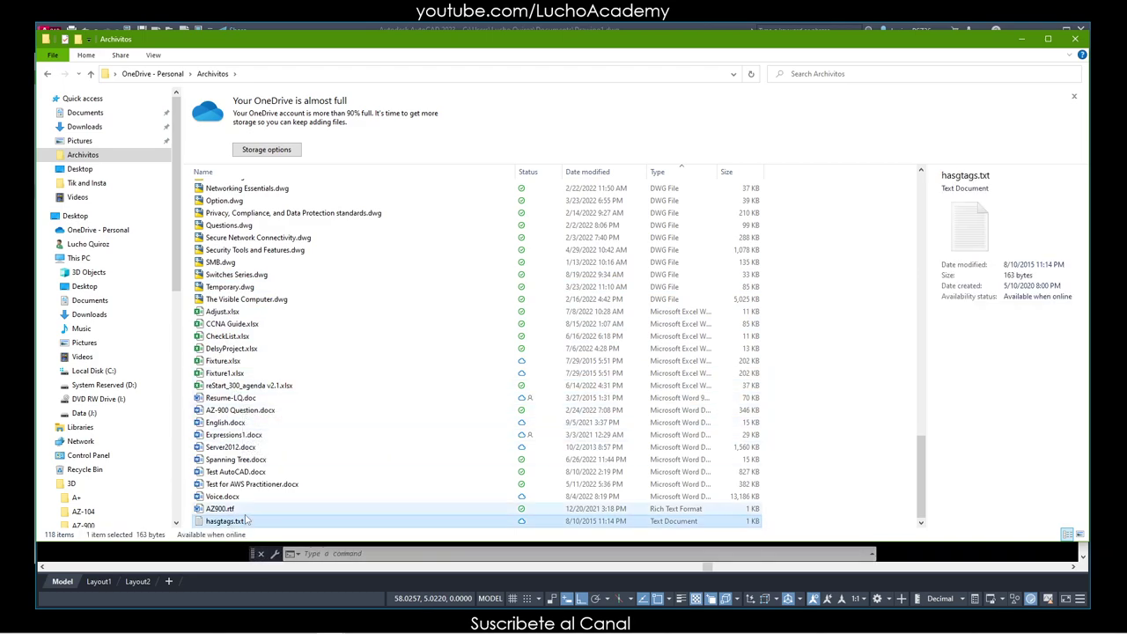
{"action": "key", "text": "Delete"}
{"action": "left_click", "coordinate": [585, 347]}
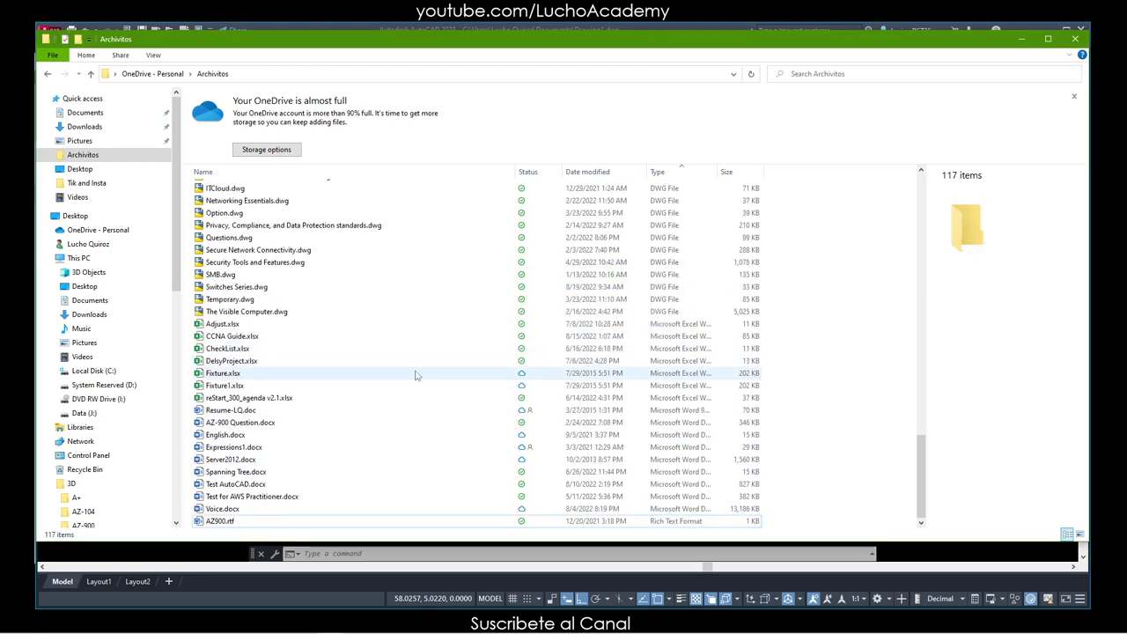
{"action": "scroll", "coordinate": [294, 378], "scroll_direction": "up", "scroll_amount": 8}
{"action": "scroll", "coordinate": [294, 378], "scroll_direction": "up", "scroll_amount": 8}
{"action": "scroll", "coordinate": [294, 377], "scroll_direction": "up", "scroll_amount": 8}
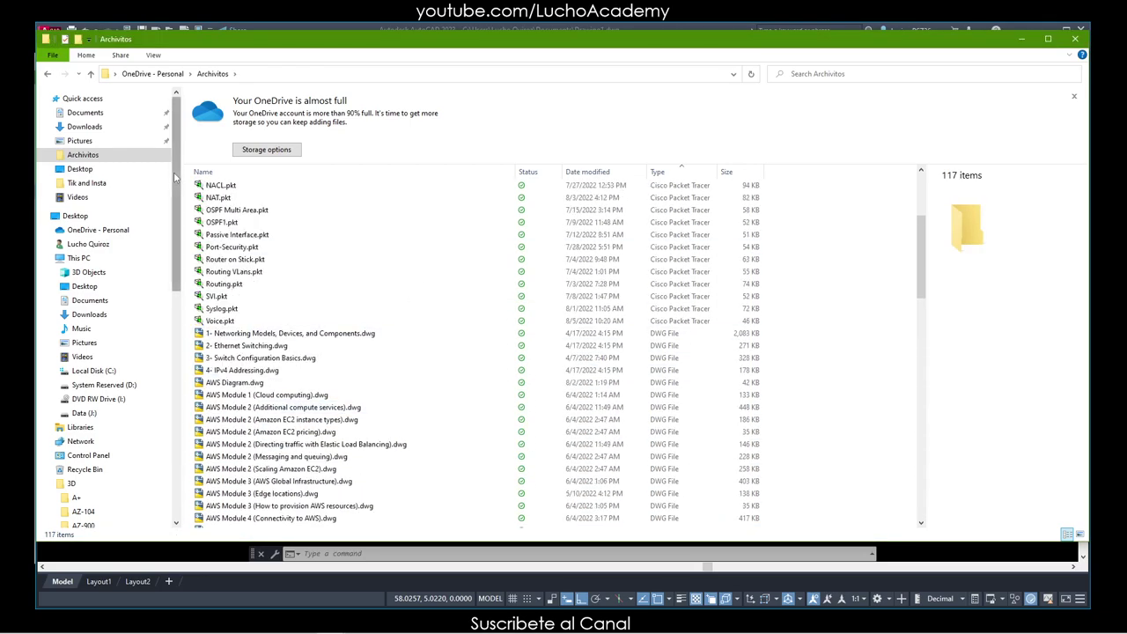
{"action": "mouse_move", "coordinate": [88, 221]}
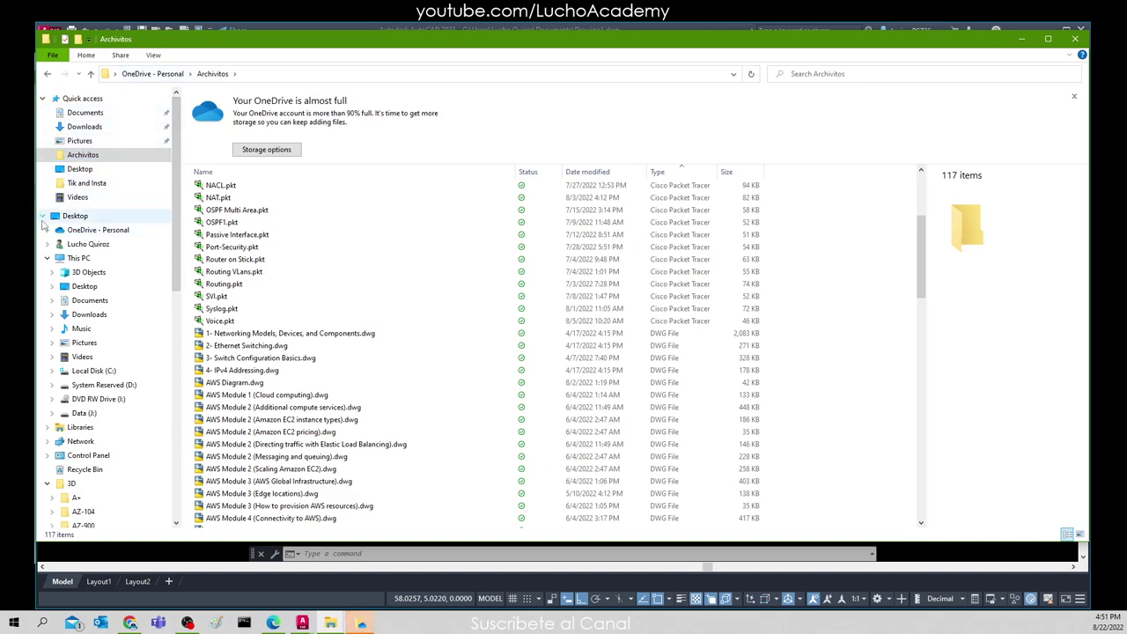
Collapse This PC in the navigation pane and scroll through the folder tree
{"action": "left_click", "coordinate": [47, 258]}
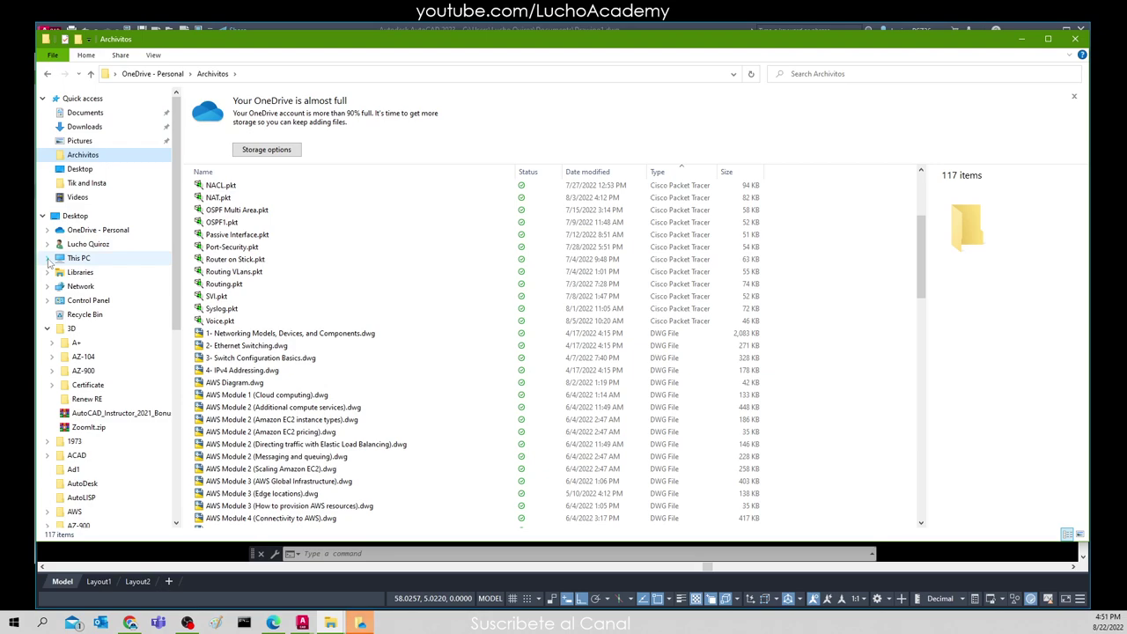
{"action": "scroll", "coordinate": [92, 294], "scroll_direction": "down", "scroll_amount": 1}
{"action": "scroll", "coordinate": [108, 309], "scroll_direction": "down", "scroll_amount": 2}
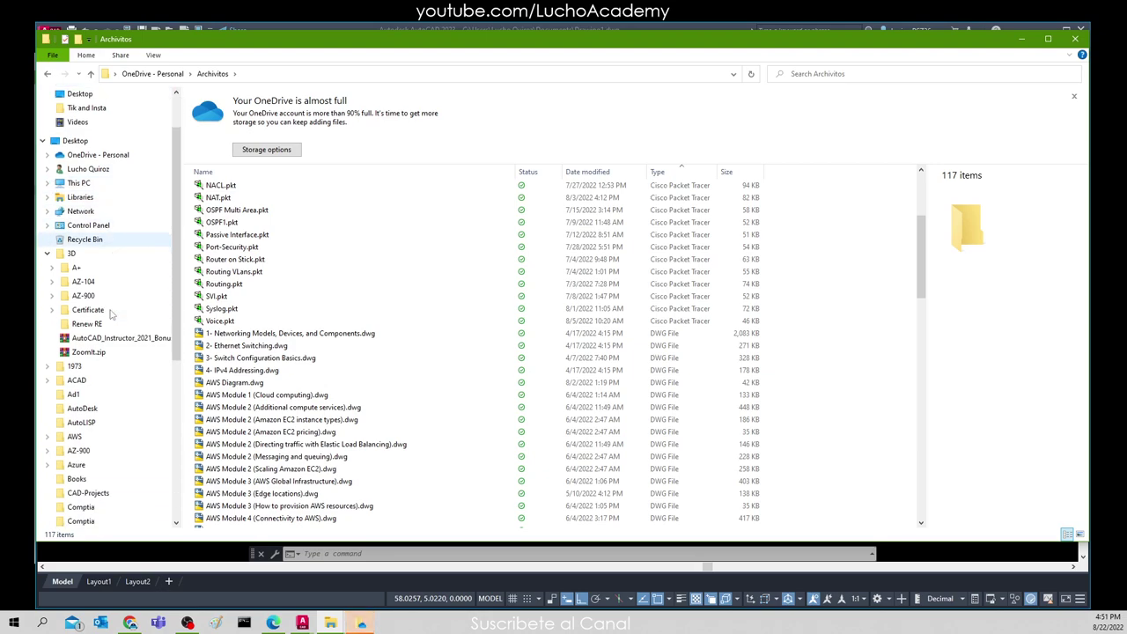
{"action": "scroll", "coordinate": [111, 315], "scroll_direction": "down", "scroll_amount": 1}
{"action": "scroll", "coordinate": [111, 315], "scroll_direction": "down", "scroll_amount": 1}
{"action": "scroll", "coordinate": [111, 315], "scroll_direction": "down", "scroll_amount": 2}
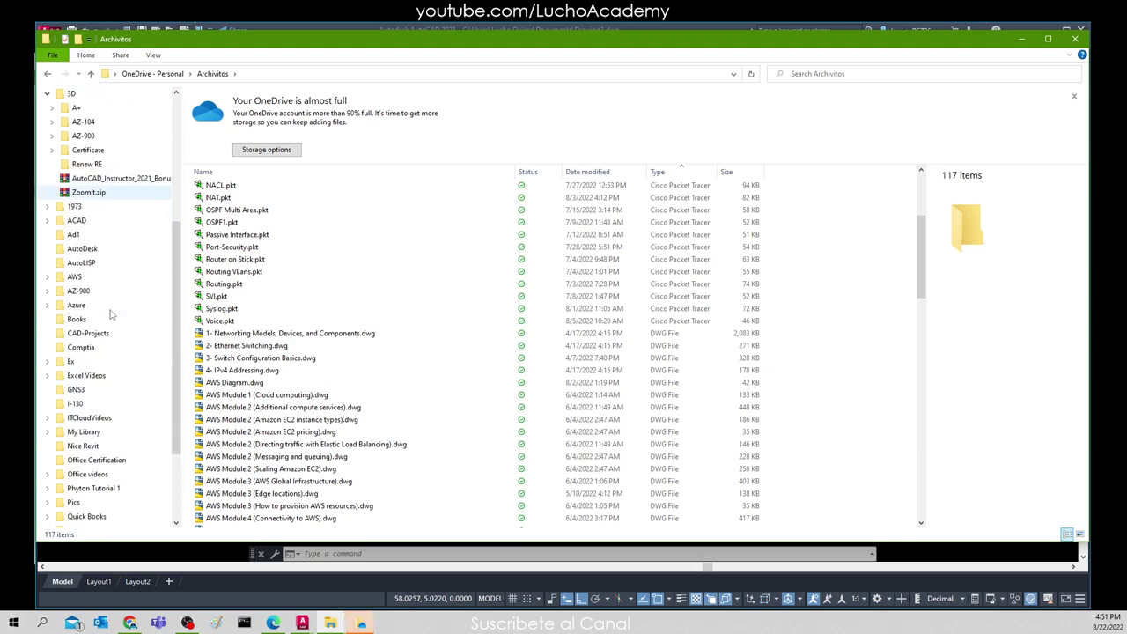
{"action": "scroll", "coordinate": [111, 315], "scroll_direction": "down", "scroll_amount": 1}
{"action": "scroll", "coordinate": [111, 314], "scroll_direction": "down", "scroll_amount": 1}
{"action": "scroll", "coordinate": [111, 313], "scroll_direction": "up", "scroll_amount": 3}
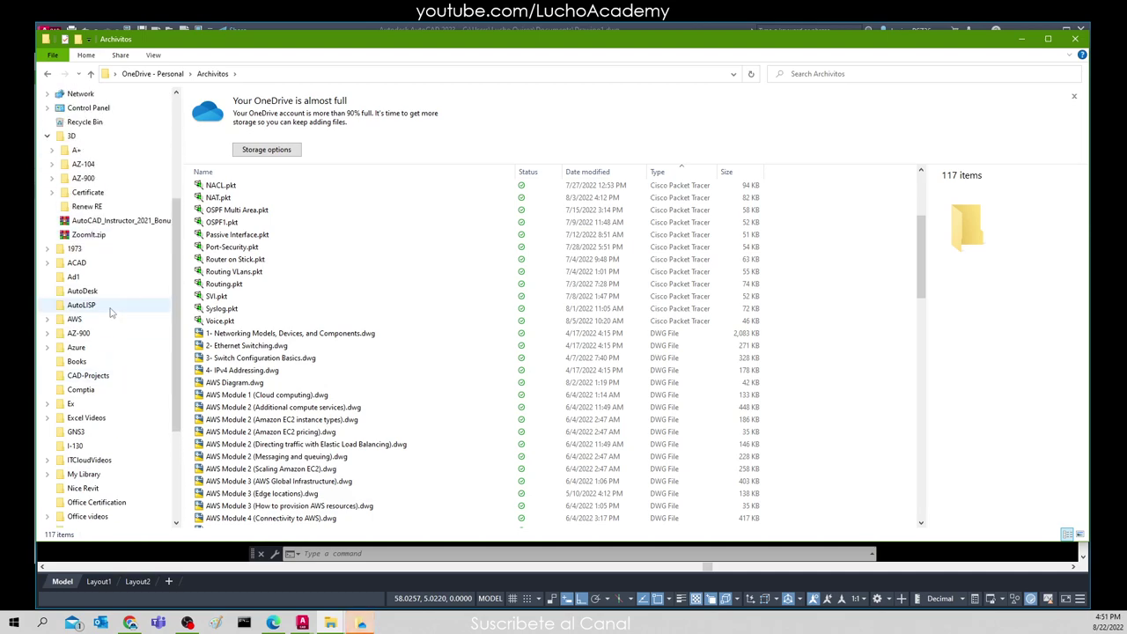
{"action": "scroll", "coordinate": [111, 310], "scroll_direction": "up", "scroll_amount": 3}
{"action": "scroll", "coordinate": [111, 304], "scroll_direction": "up", "scroll_amount": 1}
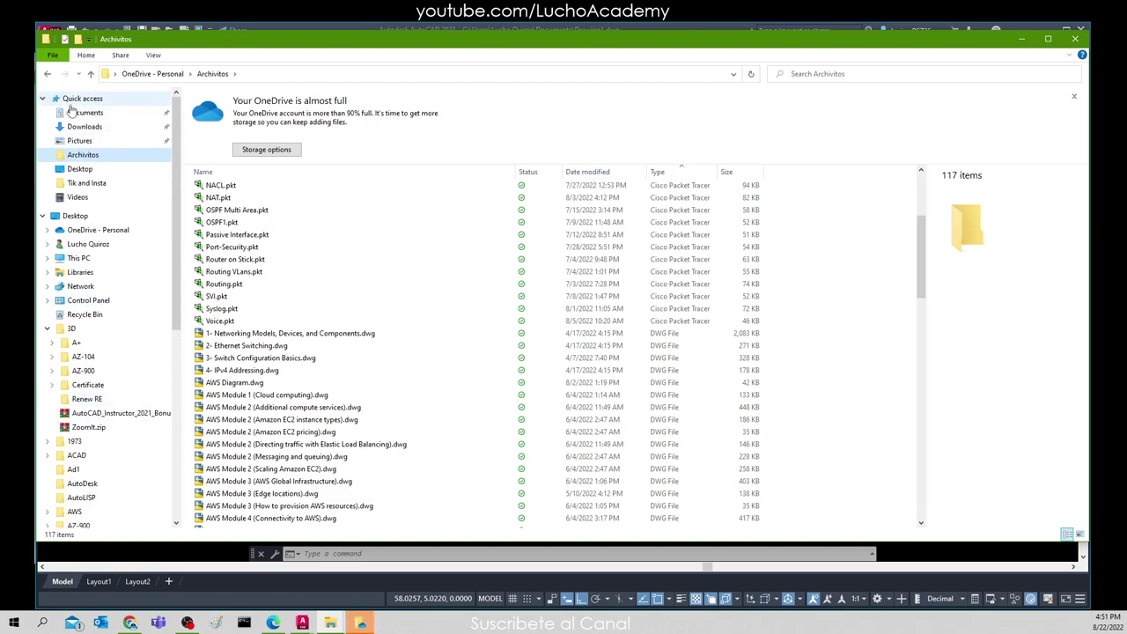
Collapse Quick access, re-expand This PC, and briefly expand Local Disk (C:)
{"action": "left_click", "coordinate": [41, 99]}
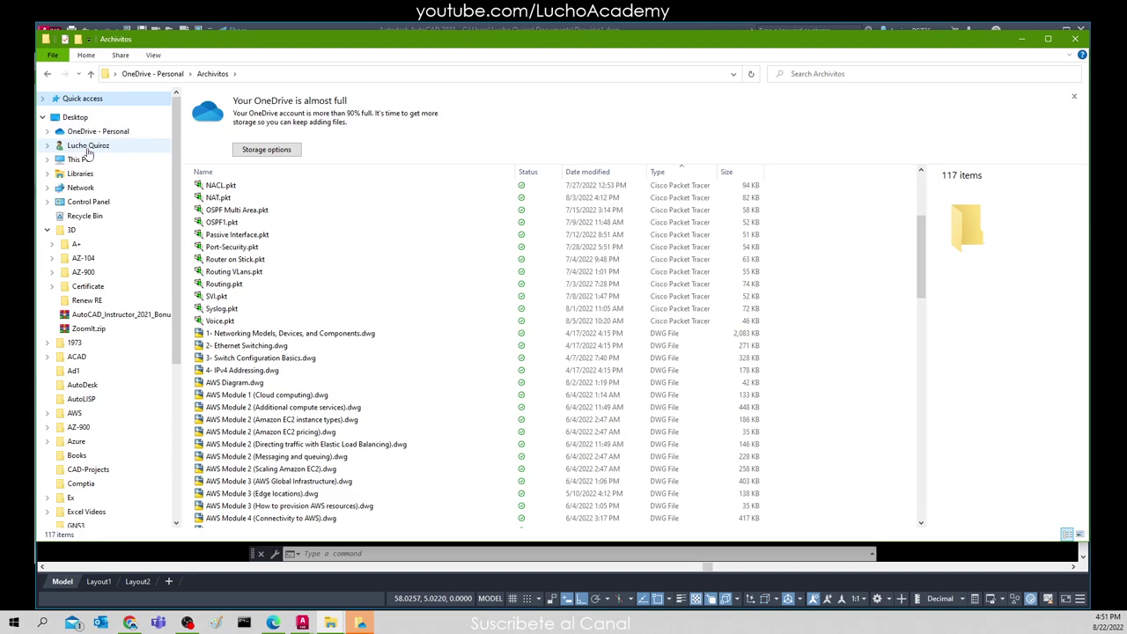
{"action": "left_click", "coordinate": [47, 159]}
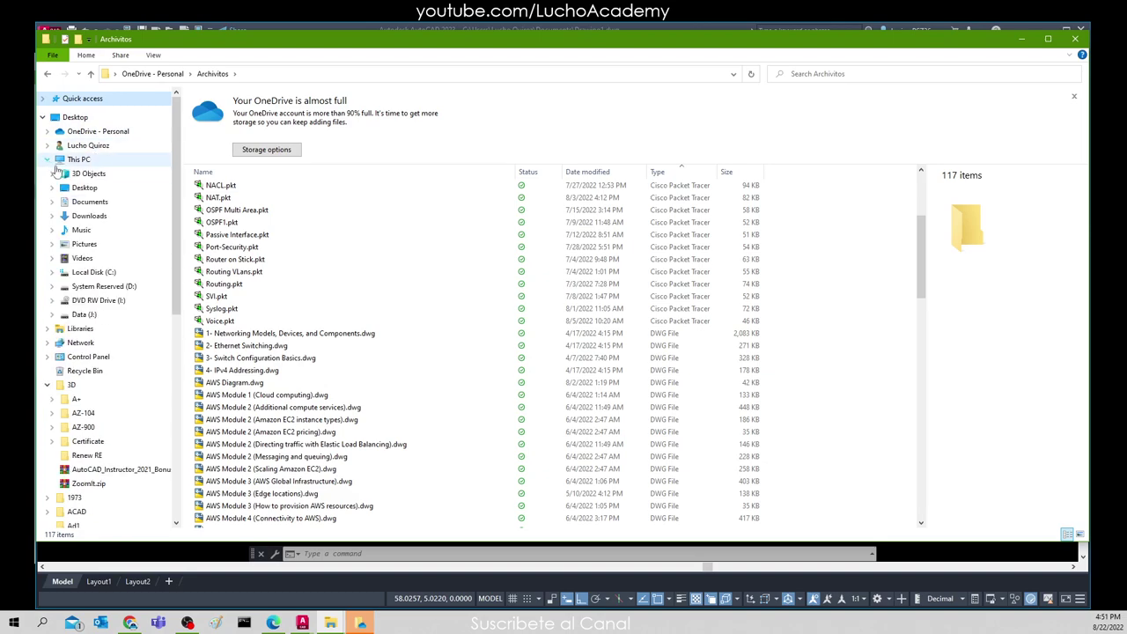
{"action": "left_click", "coordinate": [52, 274]}
{"action": "left_click", "coordinate": [52, 254]}
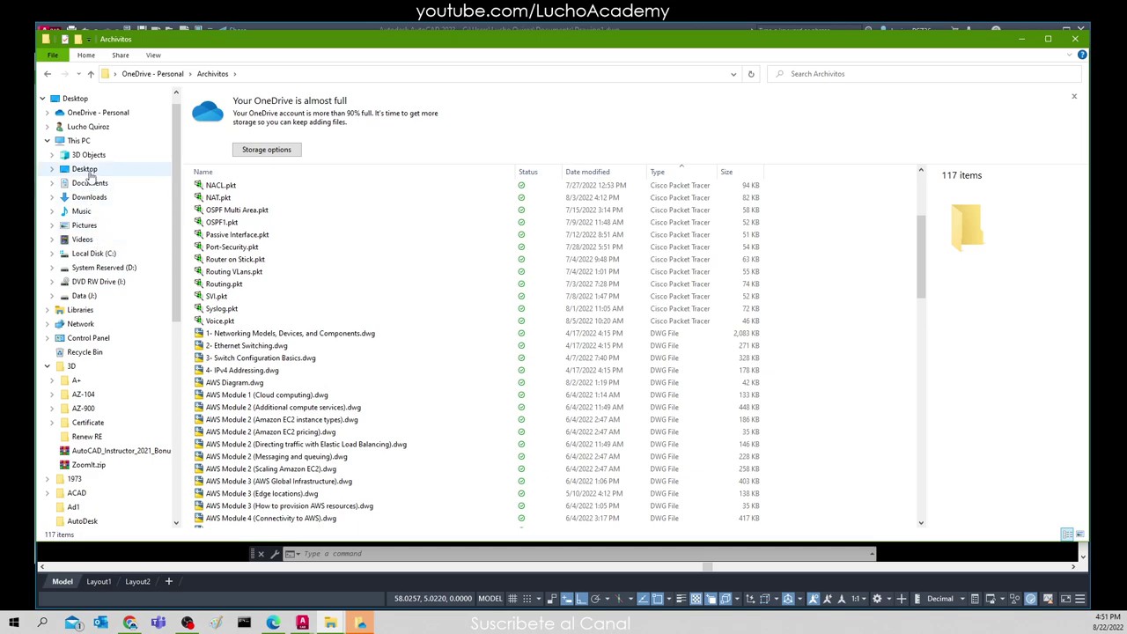
Open Desktop under This PC, scroll its 139 items, then put the address bar into edit mode
{"action": "left_click", "coordinate": [88, 172]}
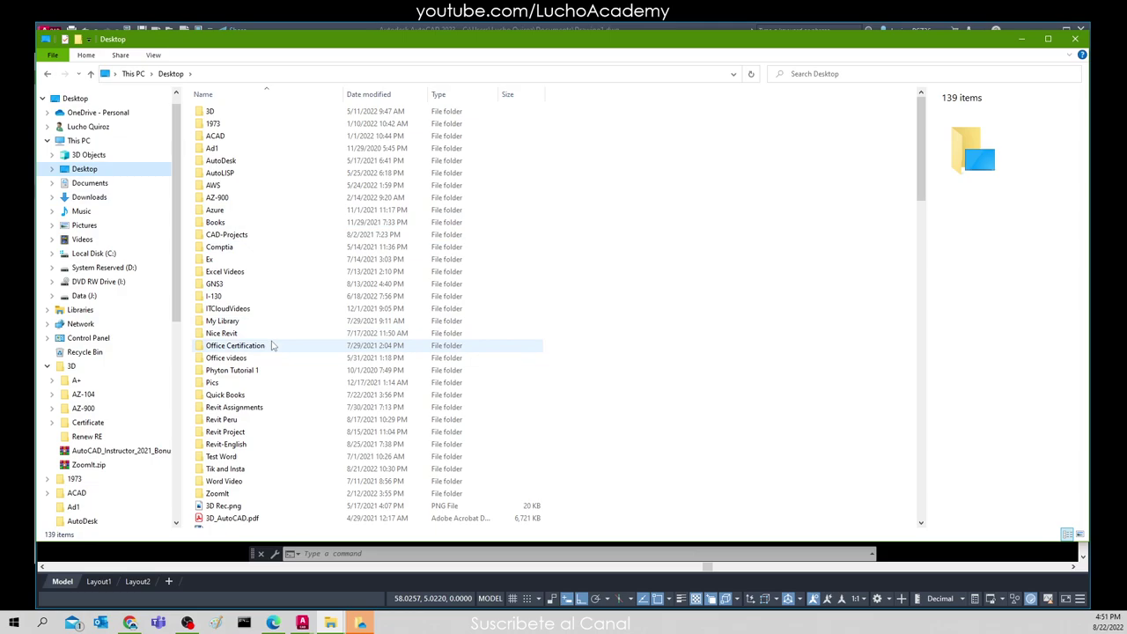
{"action": "scroll", "coordinate": [272, 346], "scroll_direction": "down", "scroll_amount": 4}
{"action": "scroll", "coordinate": [272, 345], "scroll_direction": "down", "scroll_amount": 2}
{"action": "scroll", "coordinate": [272, 345], "scroll_direction": "down", "scroll_amount": 5}
{"action": "scroll", "coordinate": [272, 345], "scroll_direction": "down", "scroll_amount": 2}
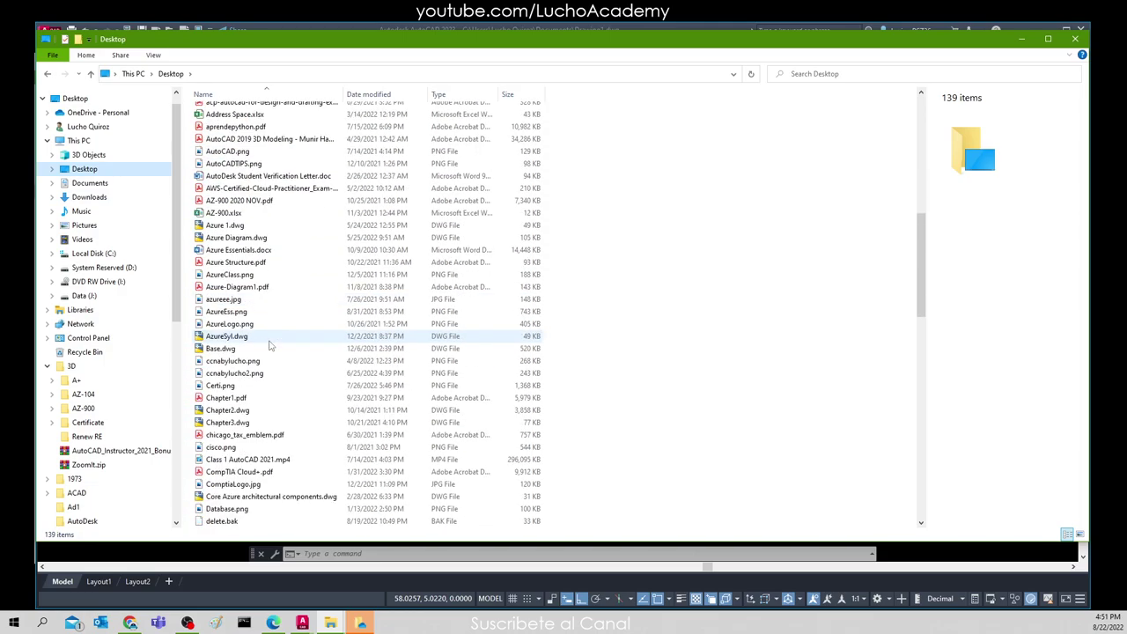
{"action": "scroll", "coordinate": [271, 345], "scroll_direction": "down", "scroll_amount": 4}
{"action": "scroll", "coordinate": [271, 345], "scroll_direction": "down", "scroll_amount": 6}
{"action": "scroll", "coordinate": [272, 346], "scroll_direction": "down", "scroll_amount": 6}
{"action": "scroll", "coordinate": [272, 345], "scroll_direction": "down", "scroll_amount": 2}
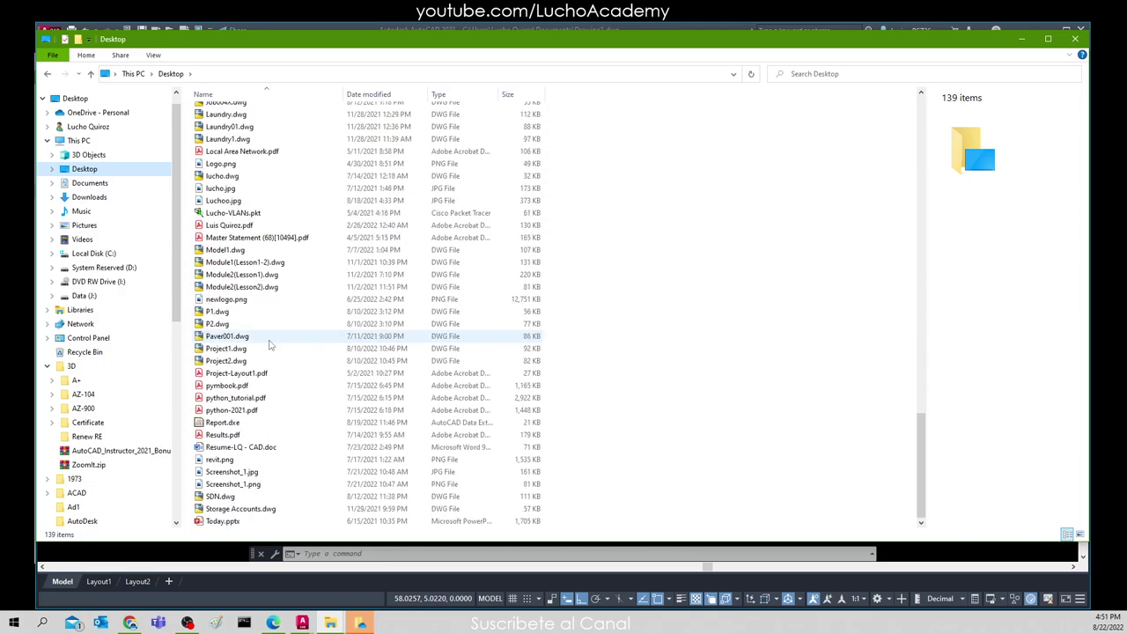
{"action": "scroll", "coordinate": [271, 345], "scroll_direction": "up", "scroll_amount": 6}
{"action": "scroll", "coordinate": [272, 346], "scroll_direction": "up", "scroll_amount": 6}
{"action": "scroll", "coordinate": [271, 346], "scroll_direction": "up", "scroll_amount": 6}
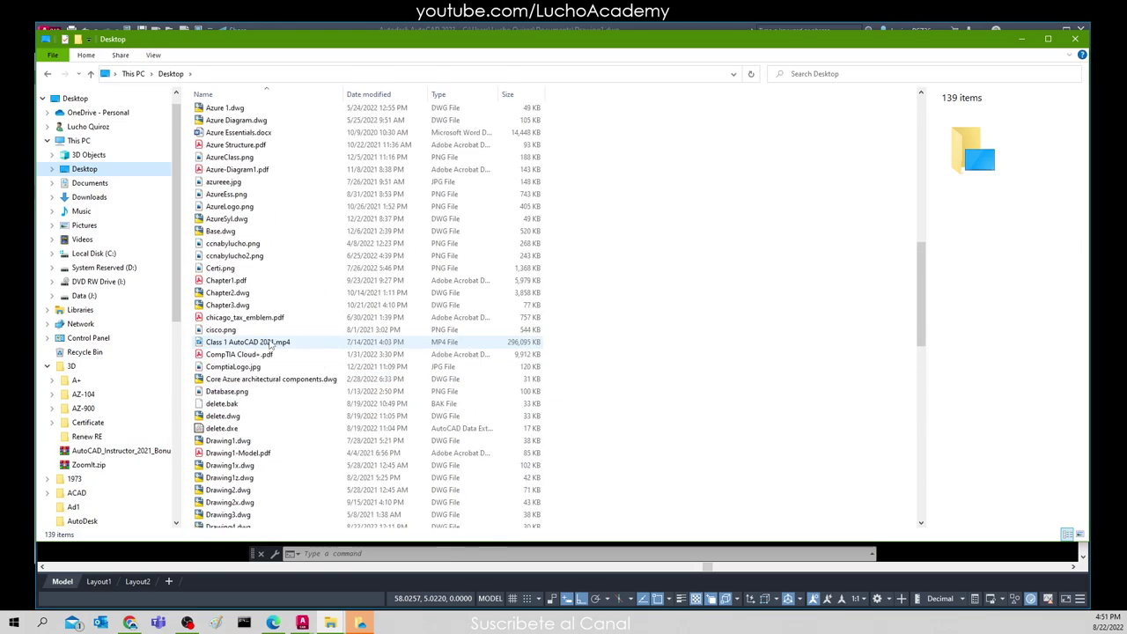
{"action": "scroll", "coordinate": [271, 345], "scroll_direction": "up", "scroll_amount": 9}
{"action": "scroll", "coordinate": [272, 345], "scroll_direction": "up", "scroll_amount": 6}
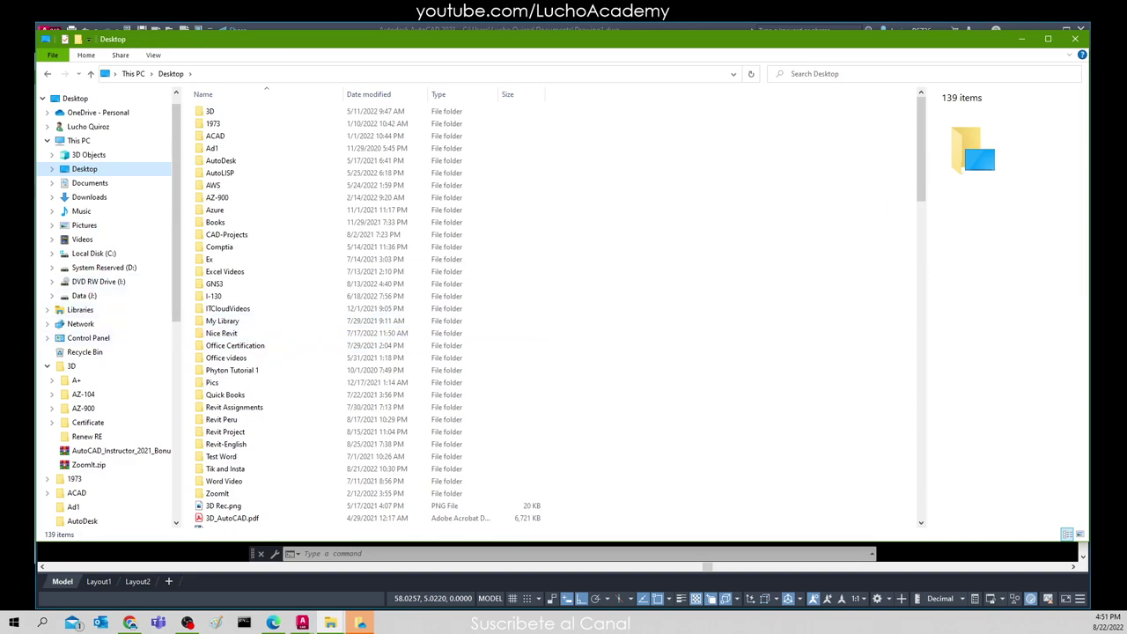
{"action": "left_click", "coordinate": [226, 75]}
{"action": "left_click", "coordinate": [183, 79]}
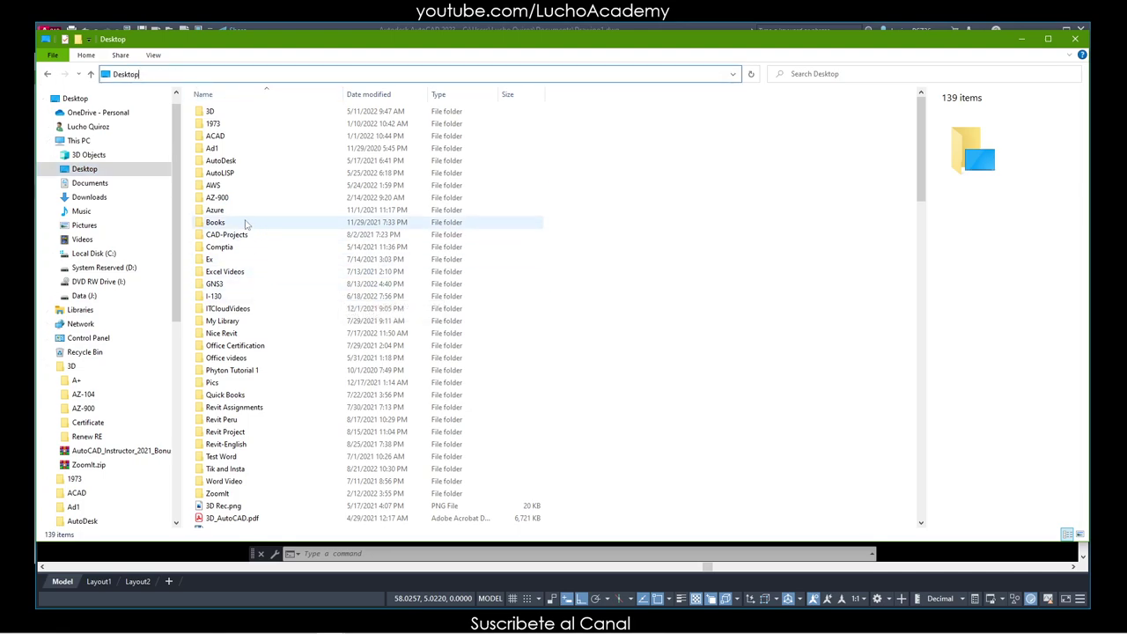
{"action": "mouse_move", "coordinate": [94, 254]}
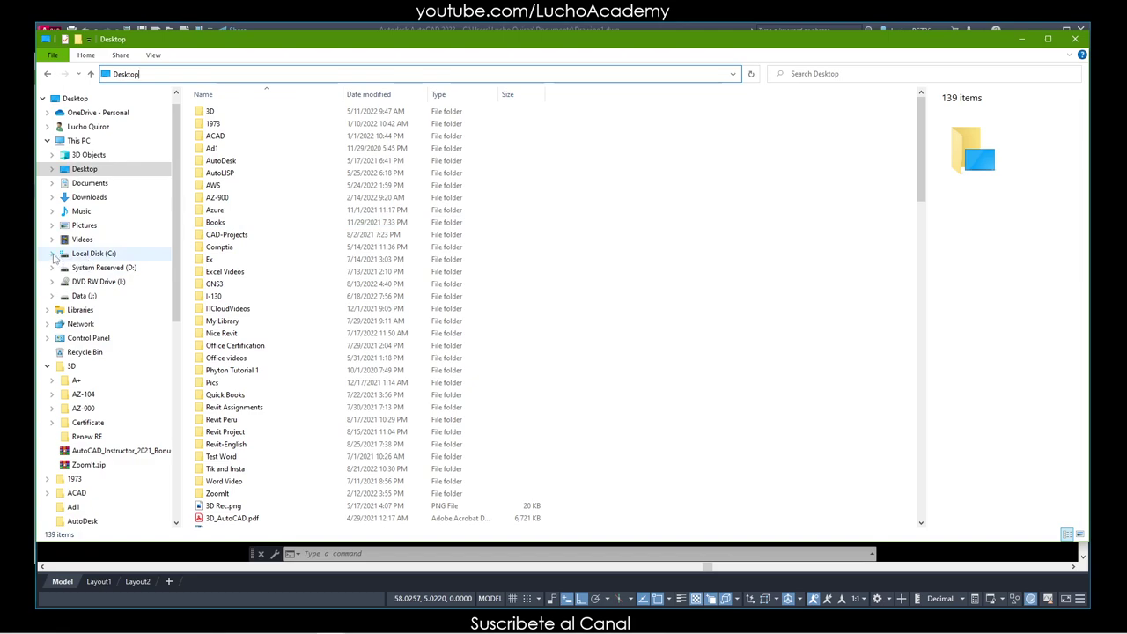
{"action": "left_click", "coordinate": [52, 254]}
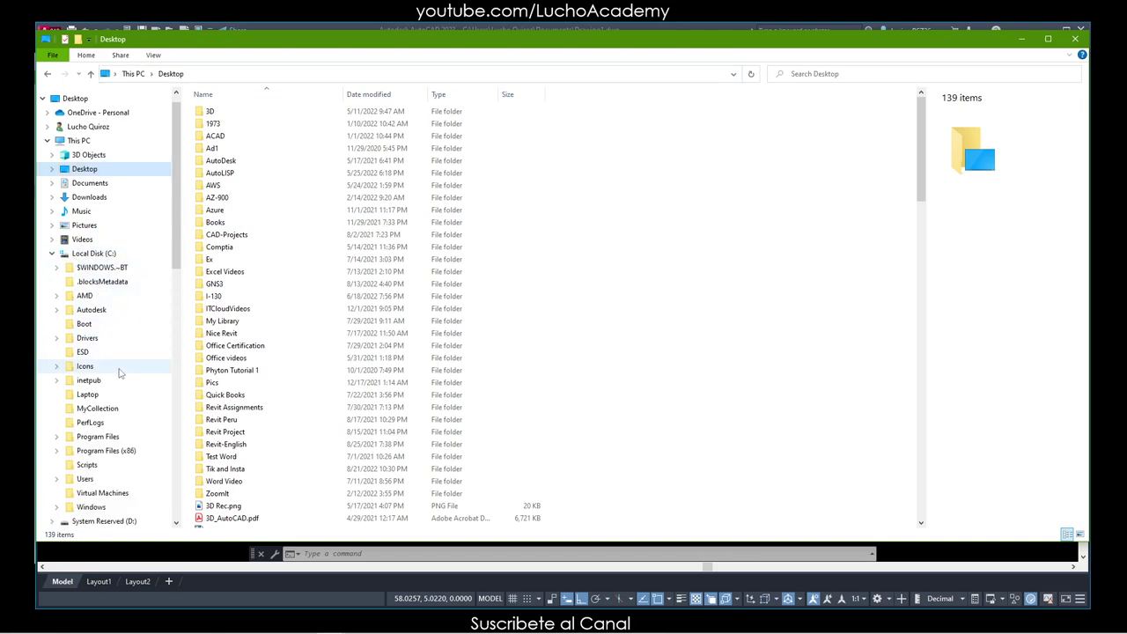
{"action": "scroll", "coordinate": [116, 379], "scroll_direction": "down", "scroll_amount": 3}
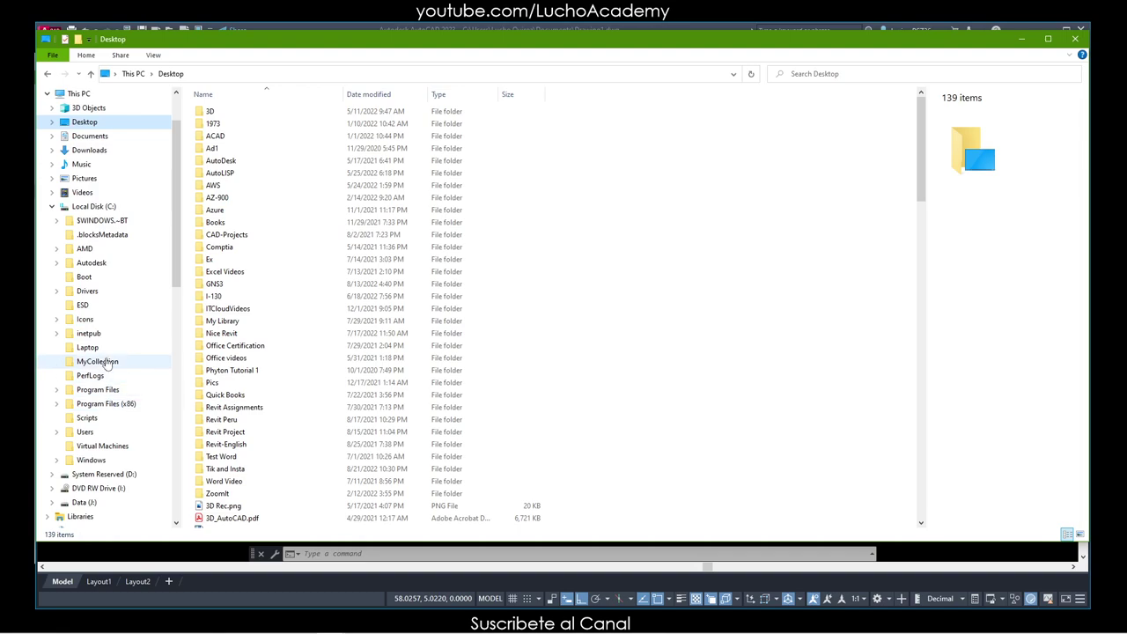
{"action": "left_click", "coordinate": [51, 206]}
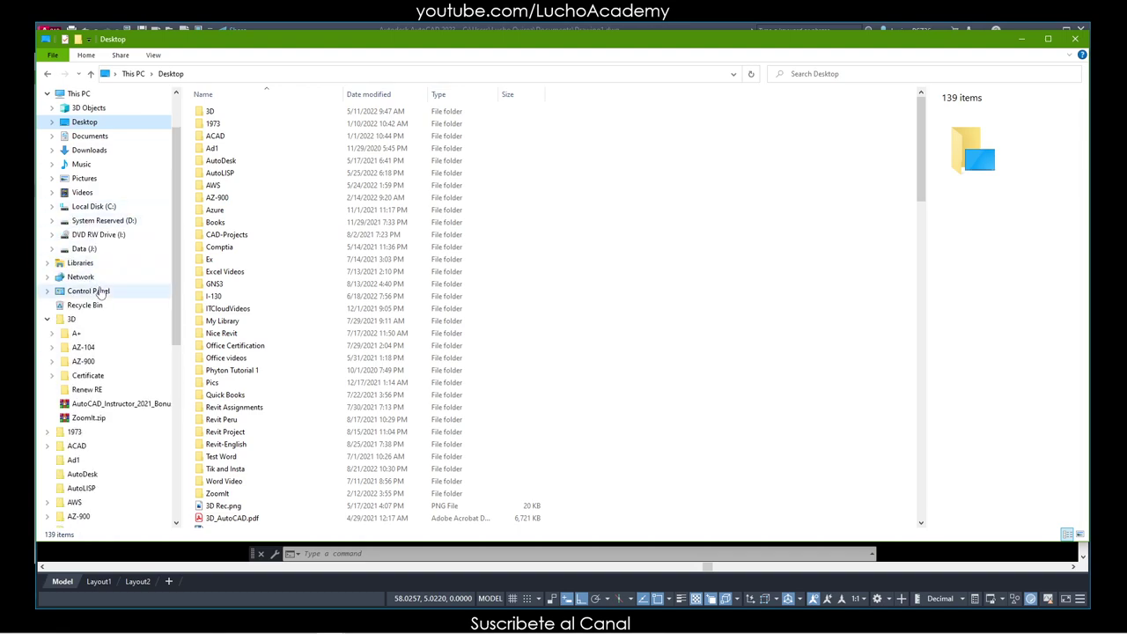
{"action": "left_click", "coordinate": [51, 136]}
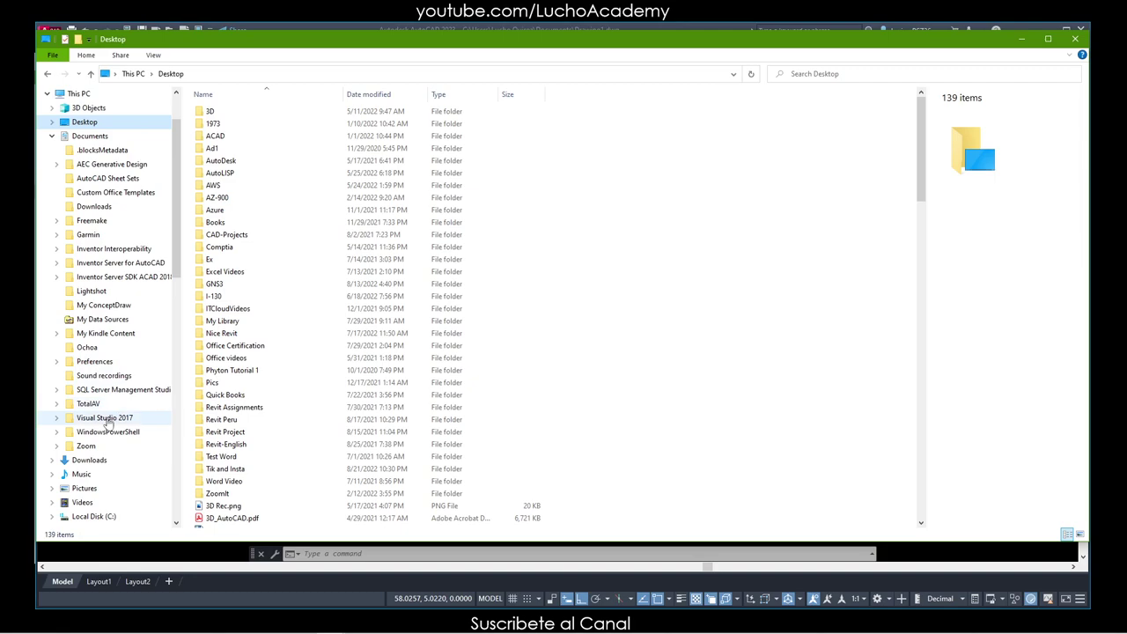
{"action": "scroll", "coordinate": [101, 433], "scroll_direction": "down", "scroll_amount": 1}
{"action": "scroll", "coordinate": [101, 433], "scroll_direction": "down", "scroll_amount": 1}
{"action": "scroll", "coordinate": [101, 432], "scroll_direction": "down", "scroll_amount": 2}
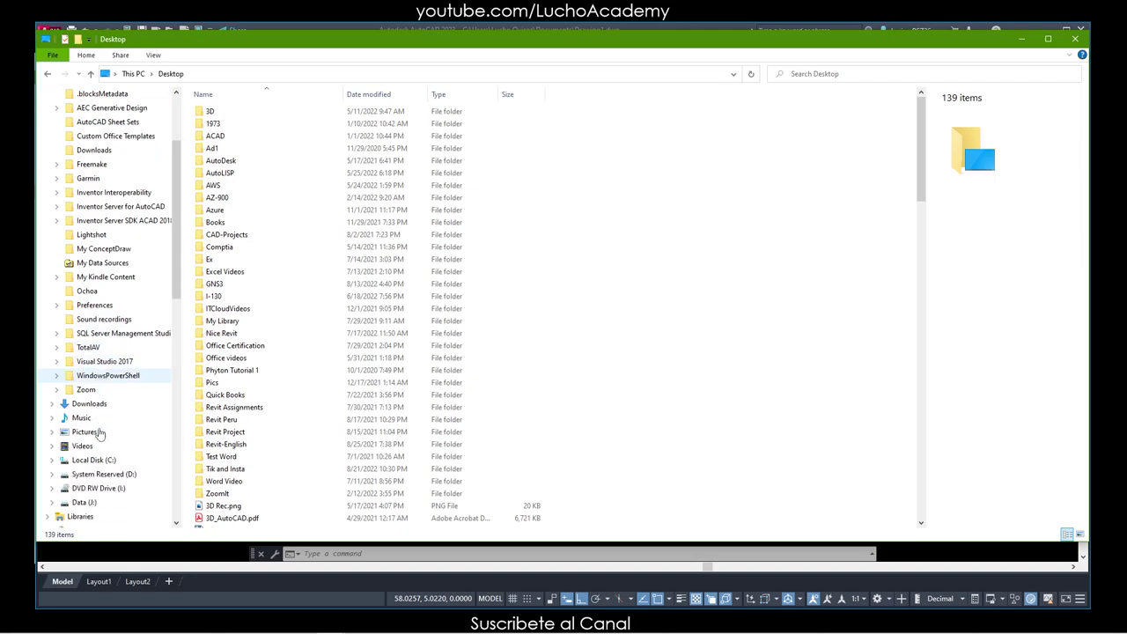
{"action": "scroll", "coordinate": [101, 431], "scroll_direction": "down", "scroll_amount": 1}
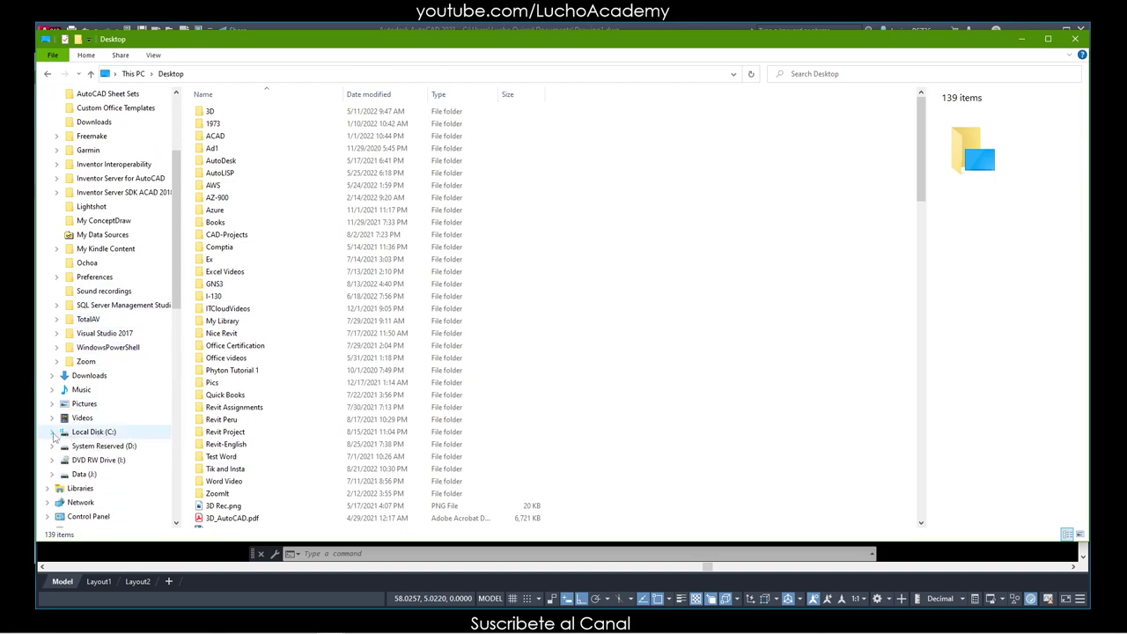
{"action": "scroll", "coordinate": [77, 448], "scroll_direction": "down", "scroll_amount": 1}
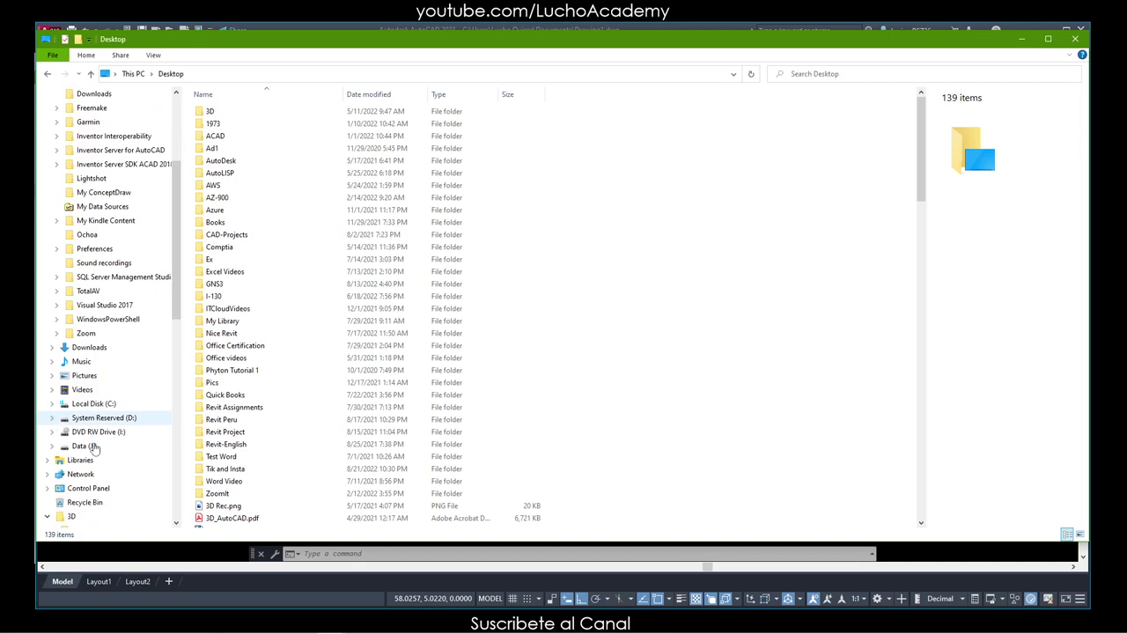
{"action": "scroll", "coordinate": [84, 448], "scroll_direction": "down", "scroll_amount": 2}
{"action": "scroll", "coordinate": [93, 448], "scroll_direction": "down", "scroll_amount": 1}
{"action": "scroll", "coordinate": [96, 448], "scroll_direction": "down", "scroll_amount": 2}
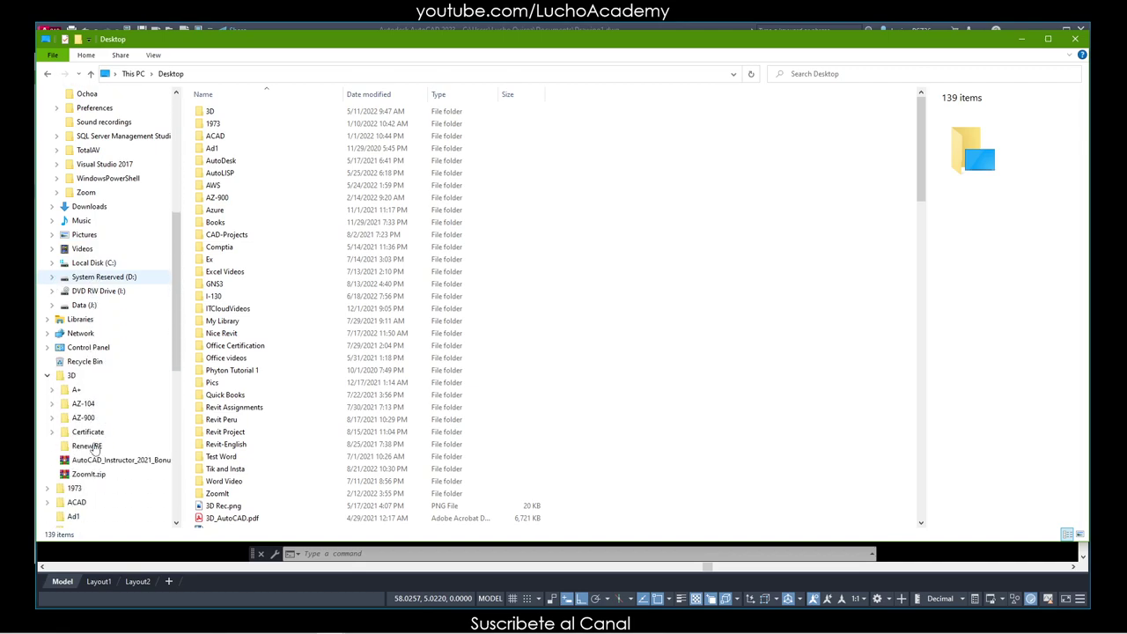
{"action": "scroll", "coordinate": [95, 449], "scroll_direction": "down", "scroll_amount": 2}
{"action": "scroll", "coordinate": [95, 448], "scroll_direction": "down", "scroll_amount": 1}
{"action": "scroll", "coordinate": [95, 448], "scroll_direction": "down", "scroll_amount": 1}
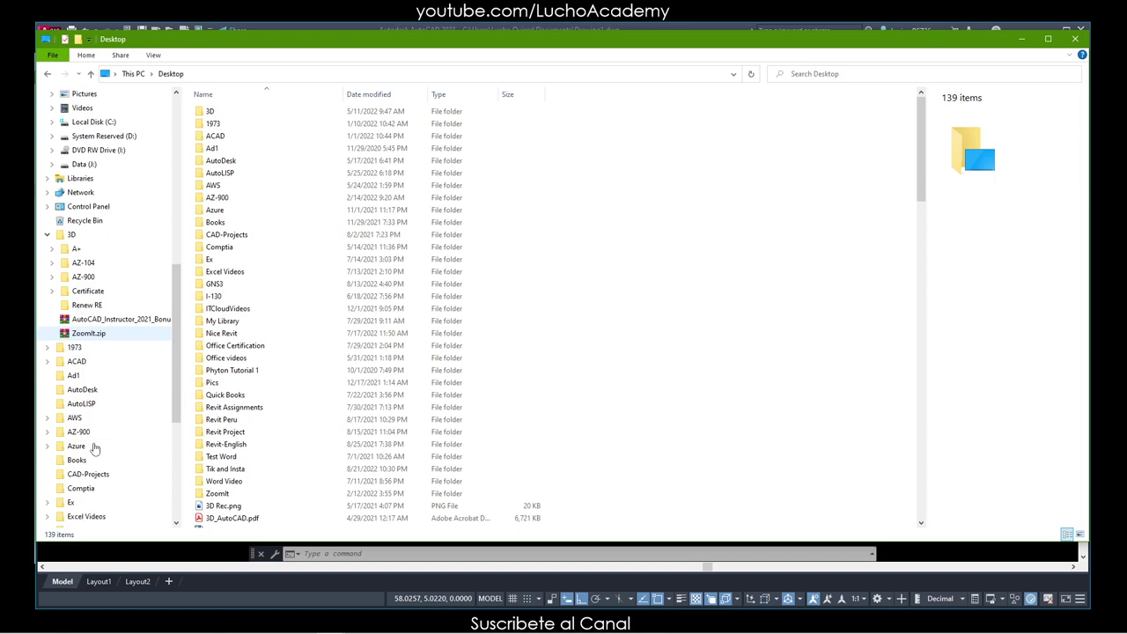
{"action": "scroll", "coordinate": [95, 448], "scroll_direction": "down", "scroll_amount": 1}
{"action": "scroll", "coordinate": [95, 449], "scroll_direction": "down", "scroll_amount": 1}
{"action": "scroll", "coordinate": [95, 448], "scroll_direction": "down", "scroll_amount": 1}
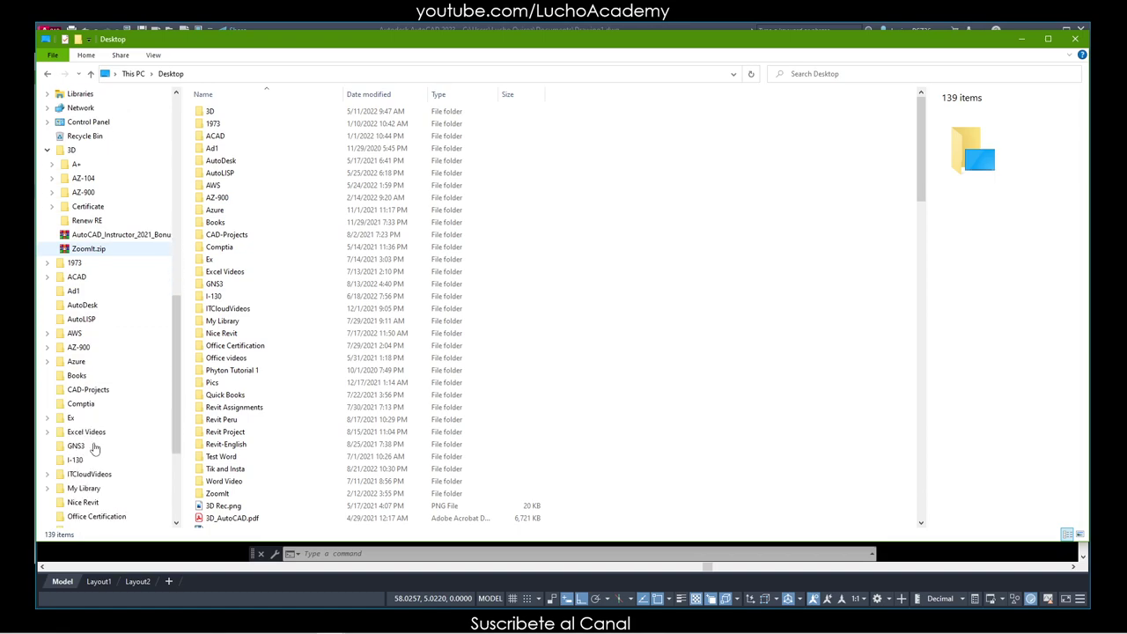
{"action": "scroll", "coordinate": [95, 448], "scroll_direction": "down", "scroll_amount": 1}
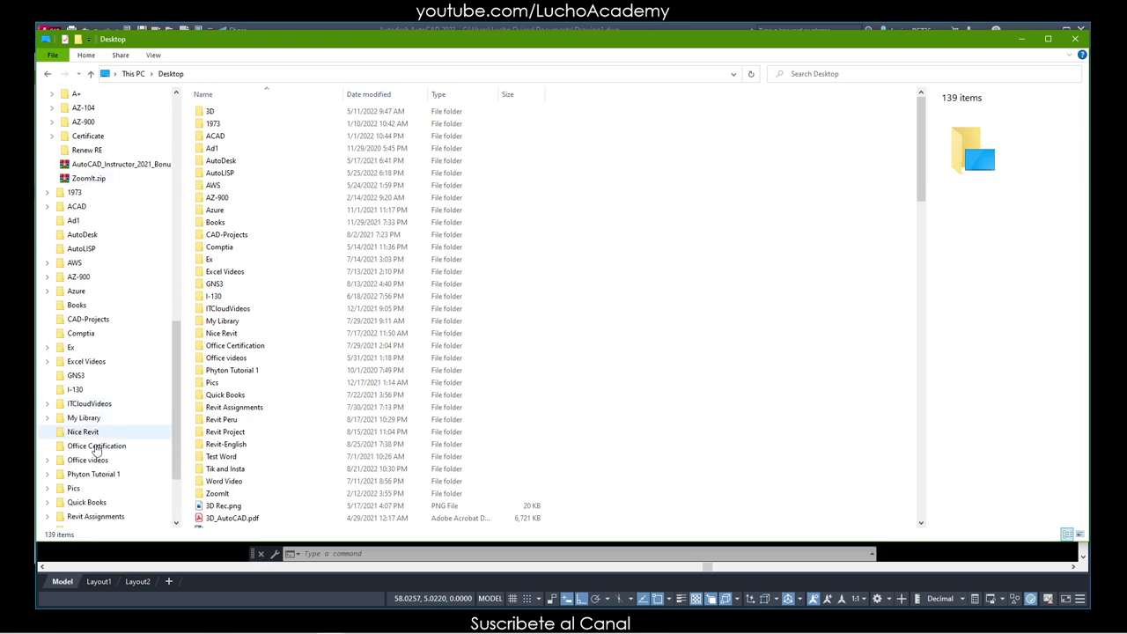
{"action": "scroll", "coordinate": [95, 448], "scroll_direction": "down", "scroll_amount": 1}
{"action": "scroll", "coordinate": [95, 448], "scroll_direction": "down", "scroll_amount": 1}
{"action": "scroll", "coordinate": [95, 448], "scroll_direction": "down", "scroll_amount": 1}
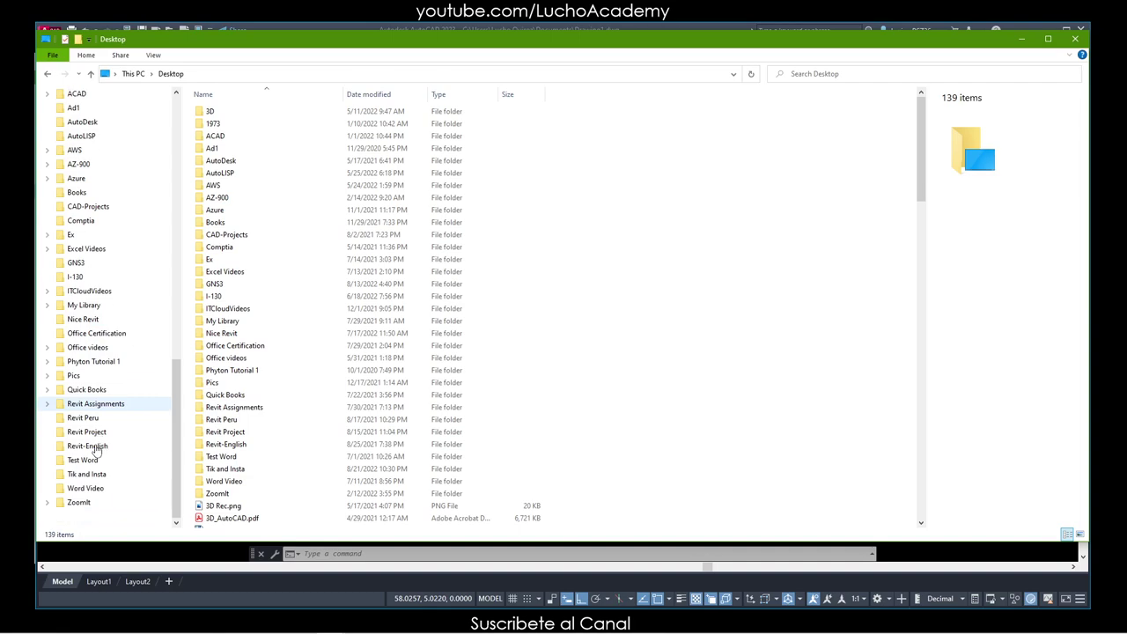
{"action": "scroll", "coordinate": [97, 449], "scroll_direction": "up", "scroll_amount": 2}
{"action": "scroll", "coordinate": [96, 449], "scroll_direction": "up", "scroll_amount": 3}
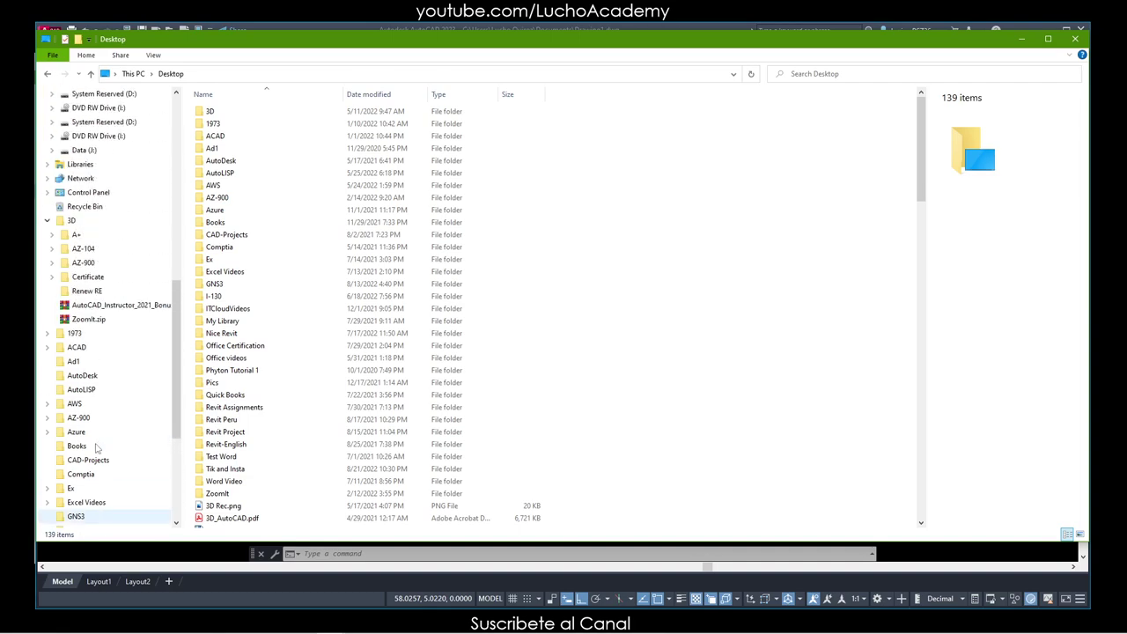
{"action": "scroll", "coordinate": [97, 449], "scroll_direction": "up", "scroll_amount": 2}
{"action": "scroll", "coordinate": [176, 377], "scroll_direction": "up", "scroll_amount": 1}
{"action": "left_click_drag", "start_coordinate": [176, 377], "coordinate": [176, 239]}
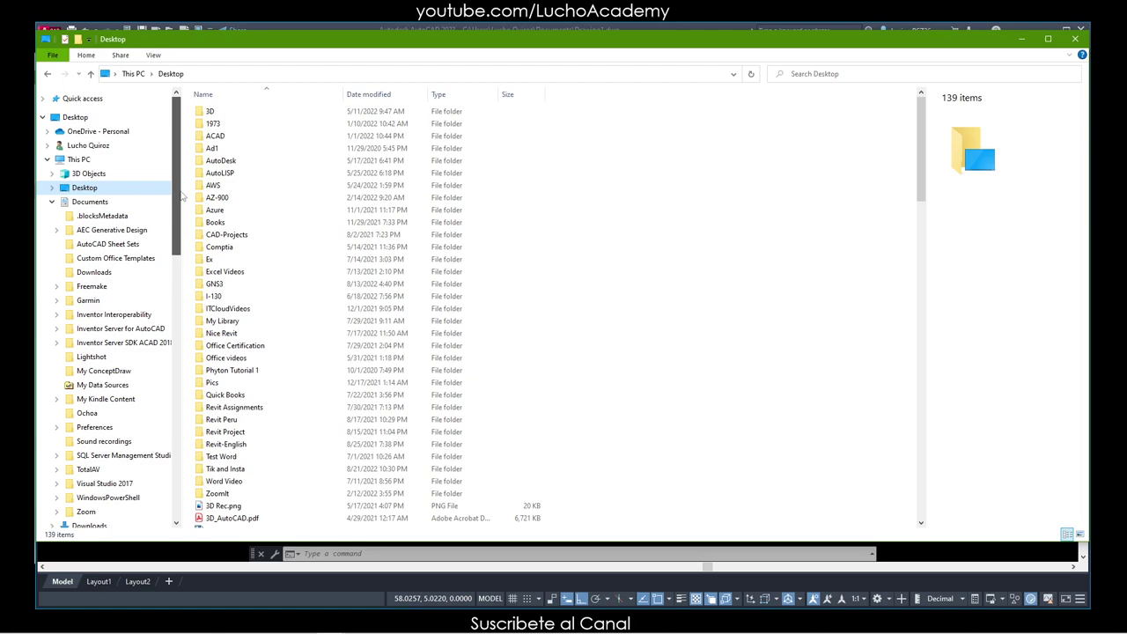
Browse Downloads, Inventor Server for AutoCAD, Content Center Files and My Data Sources, then collapse Documents
{"action": "left_click", "coordinate": [213, 73]}
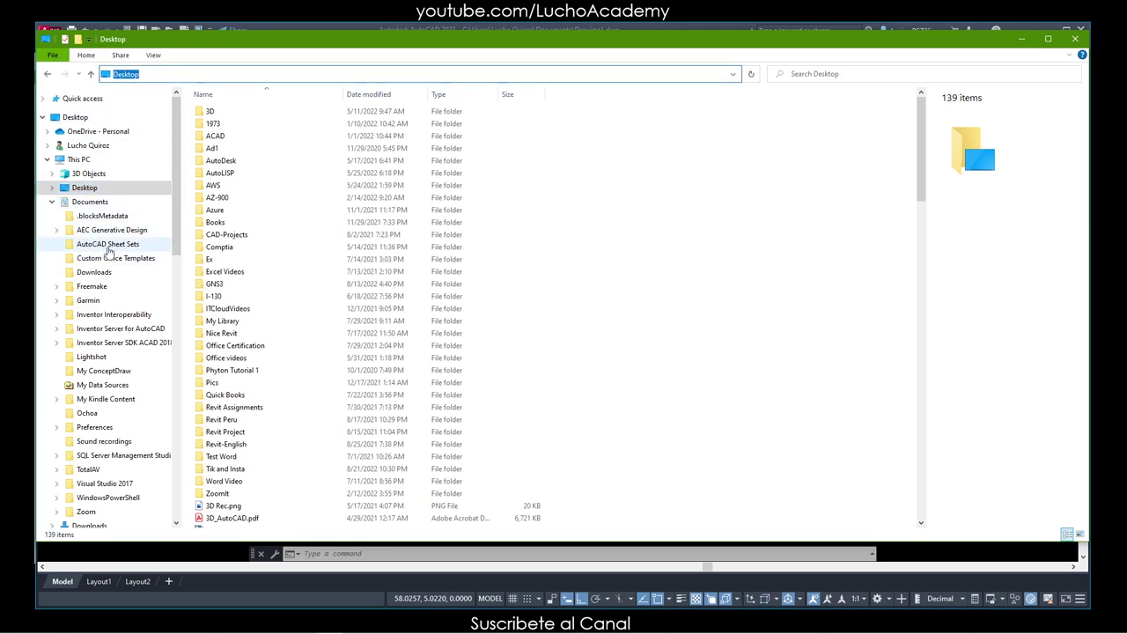
{"action": "left_click", "coordinate": [95, 273]}
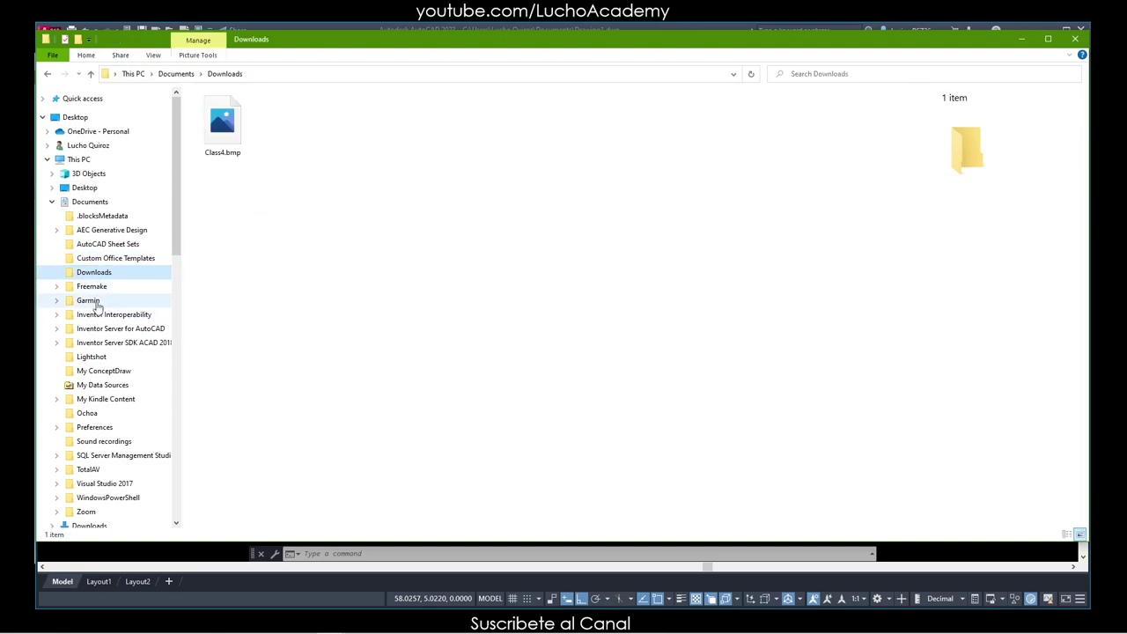
{"action": "left_click", "coordinate": [113, 330]}
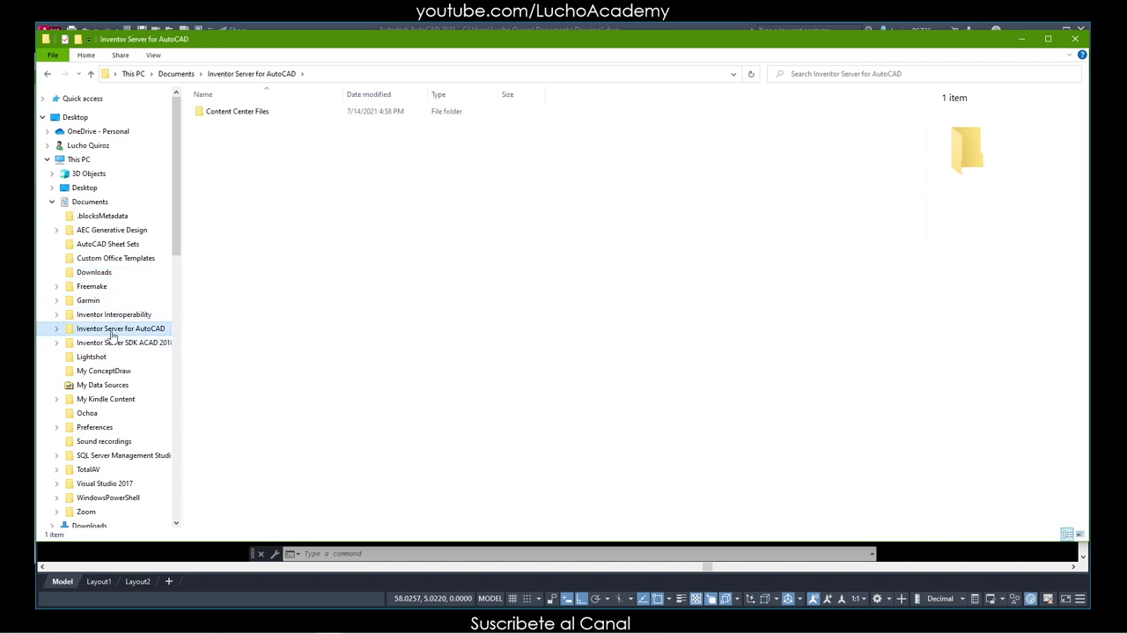
{"action": "double_click", "coordinate": [242, 112]}
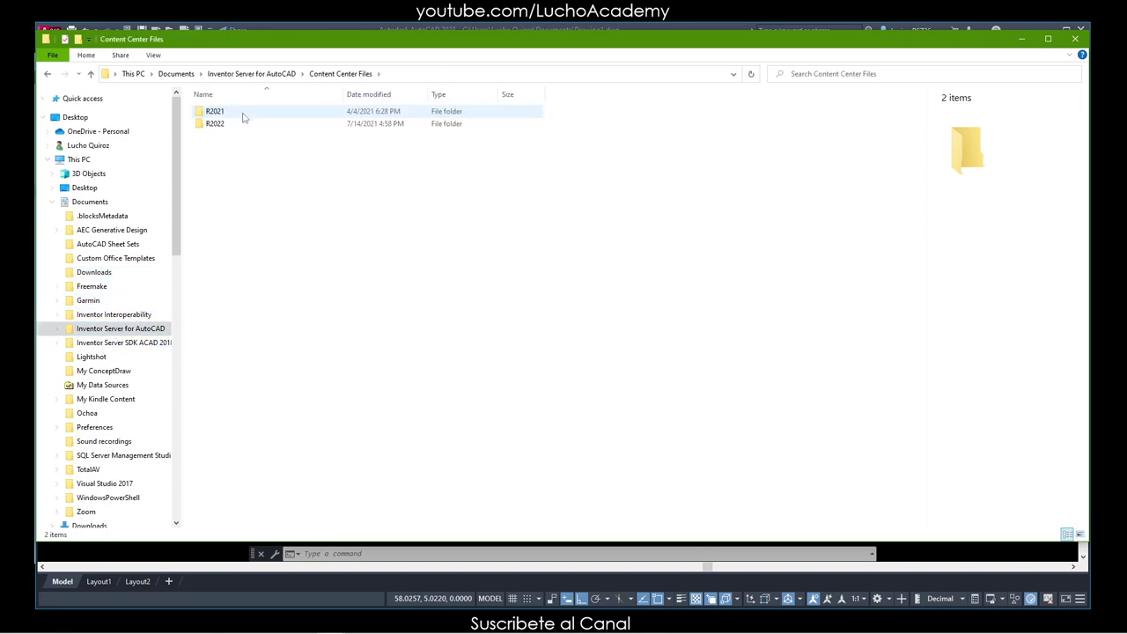
{"action": "left_click", "coordinate": [106, 387]}
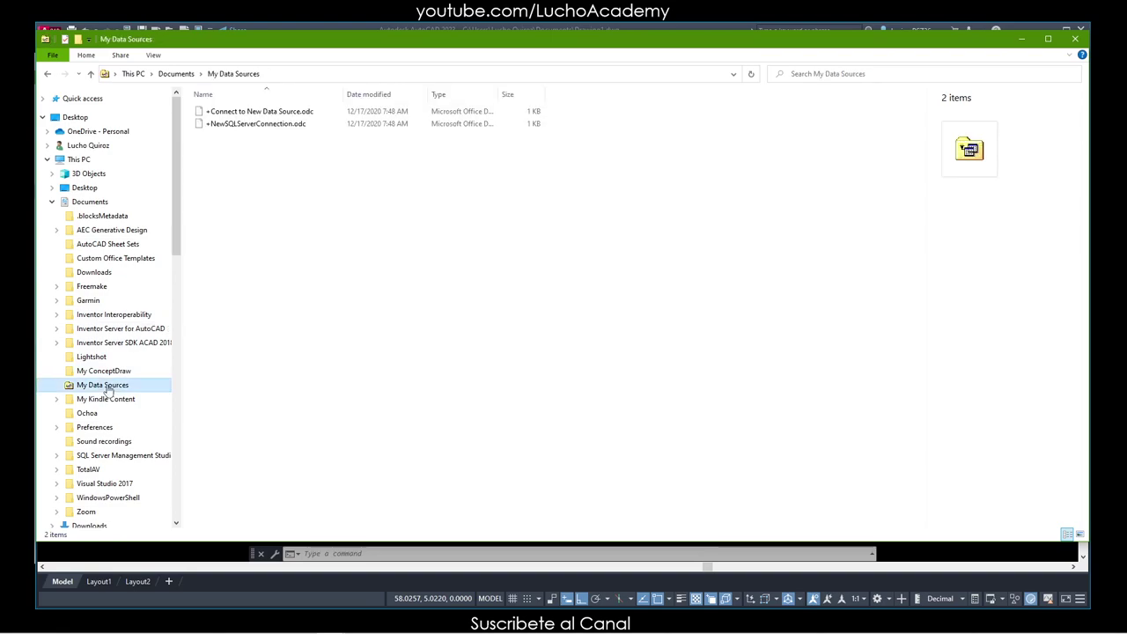
{"action": "left_click", "coordinate": [53, 203]}
Expand Local Disk (C:), open Laptop, then Users and the user's 33-item profile folder
{"action": "left_click", "coordinate": [53, 272]}
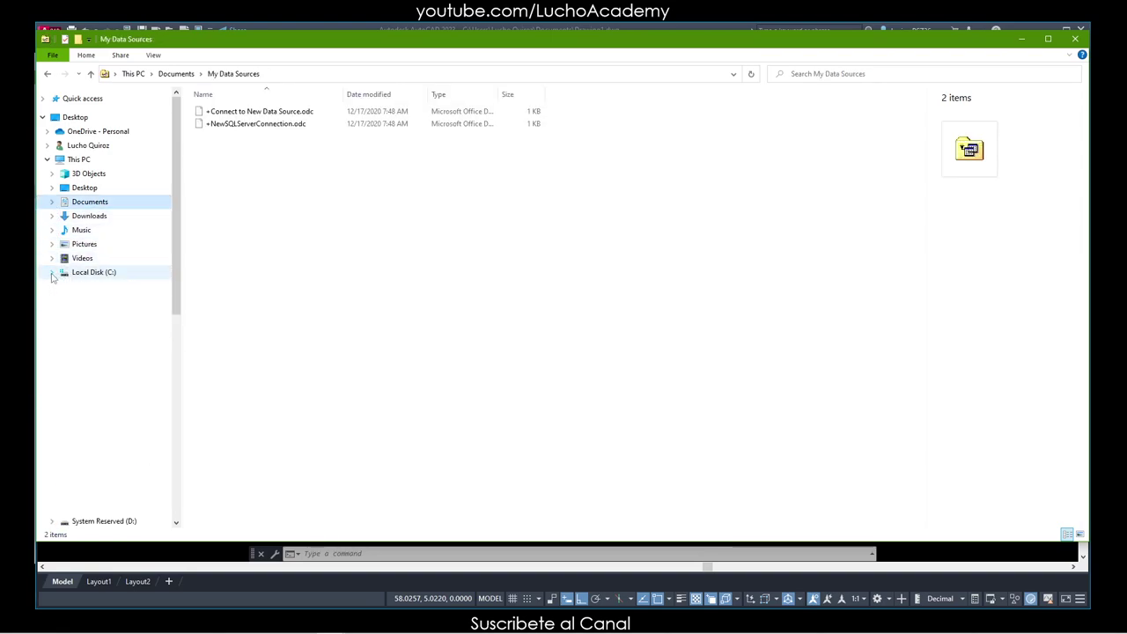
{"action": "left_click", "coordinate": [88, 395]}
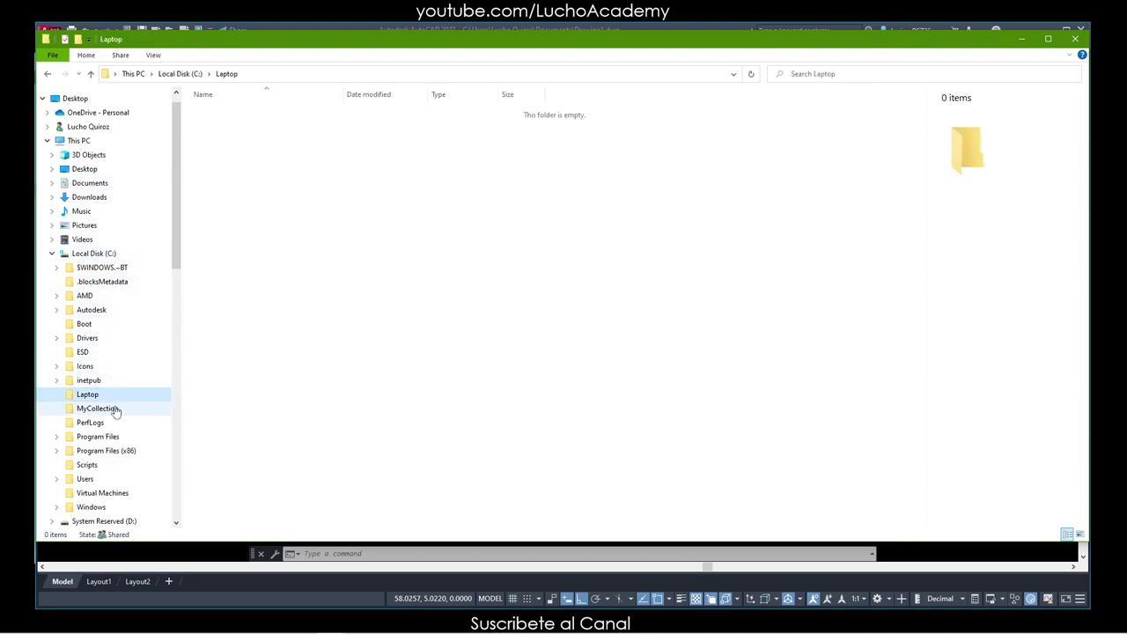
{"action": "left_click", "coordinate": [56, 380]}
{"action": "scroll", "coordinate": [77, 282], "scroll_direction": "up", "scroll_amount": 1}
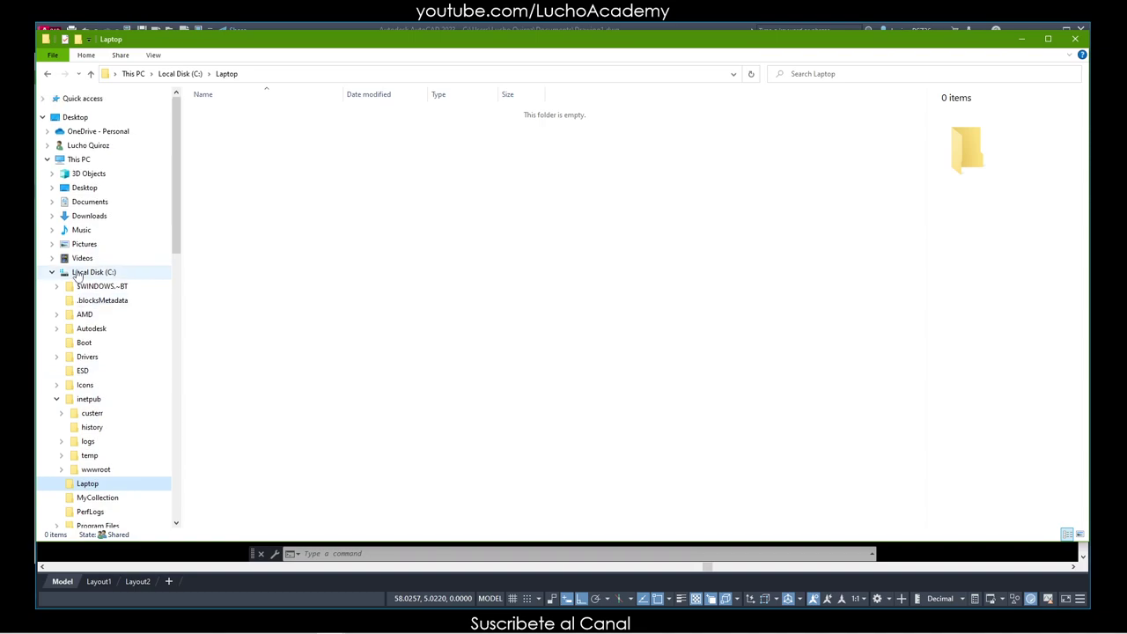
{"action": "scroll", "coordinate": [93, 380], "scroll_direction": "down", "scroll_amount": 1}
{"action": "scroll", "coordinate": [99, 427], "scroll_direction": "down", "scroll_amount": 1}
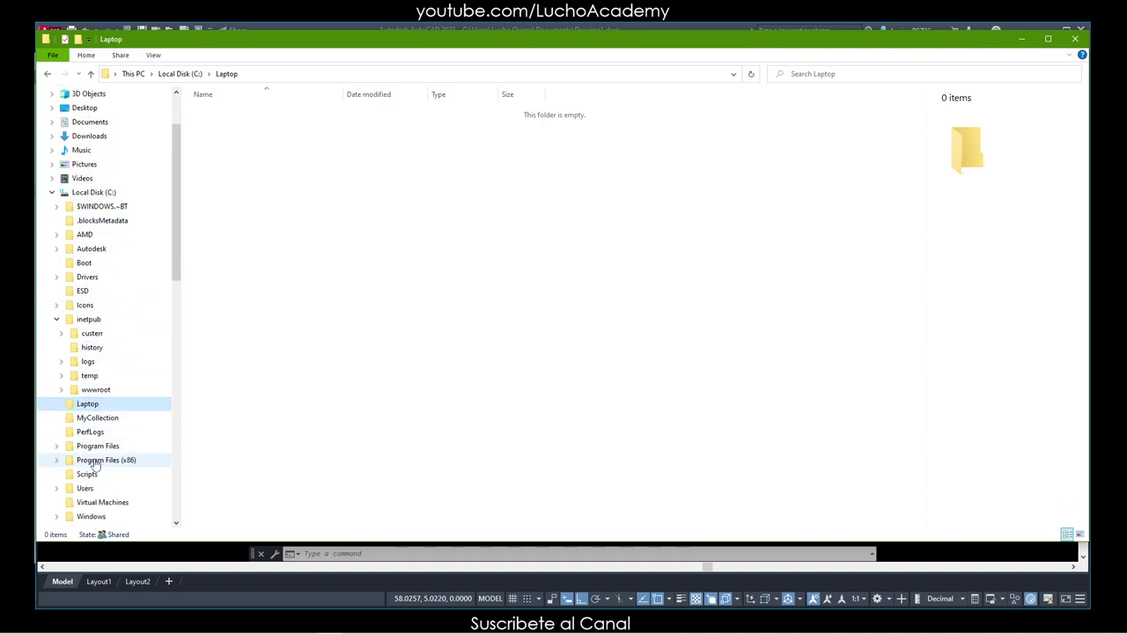
{"action": "left_click", "coordinate": [59, 488]}
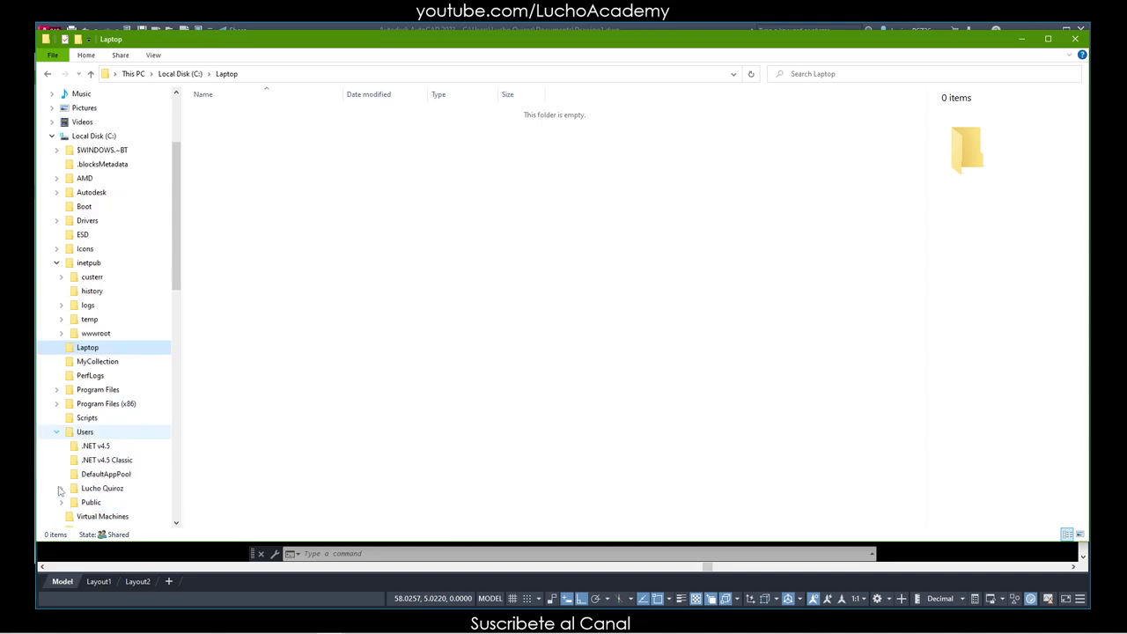
{"action": "left_click", "coordinate": [94, 490]}
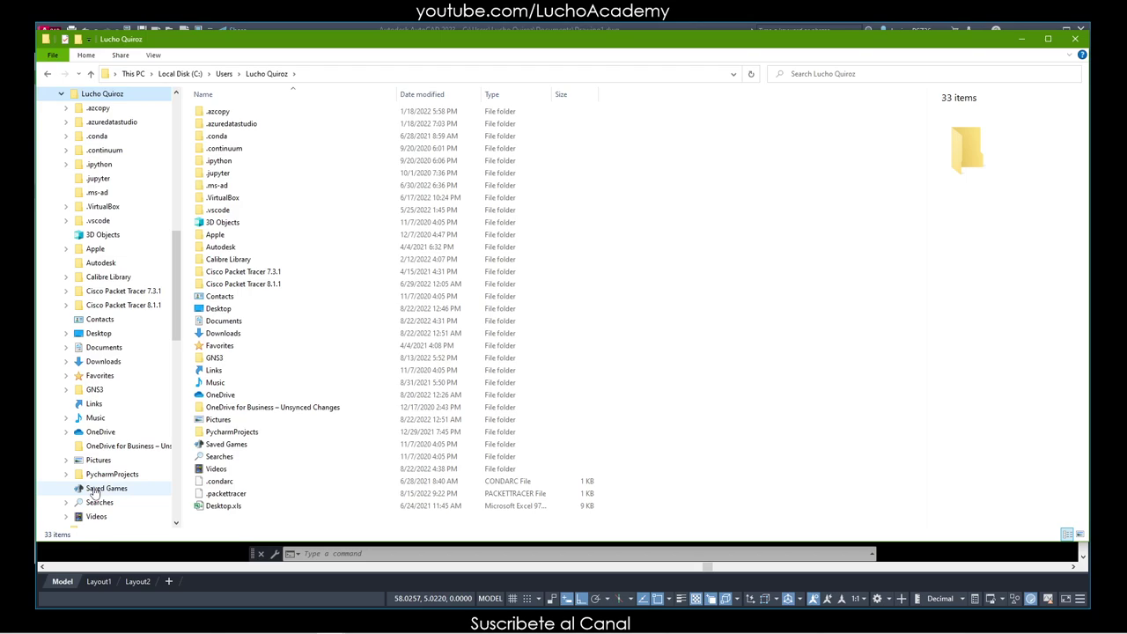
Open the empty Autodesk folder in the profile, then expand OneDrive - Personal in the navigation pane
{"action": "double_click", "coordinate": [224, 249]}
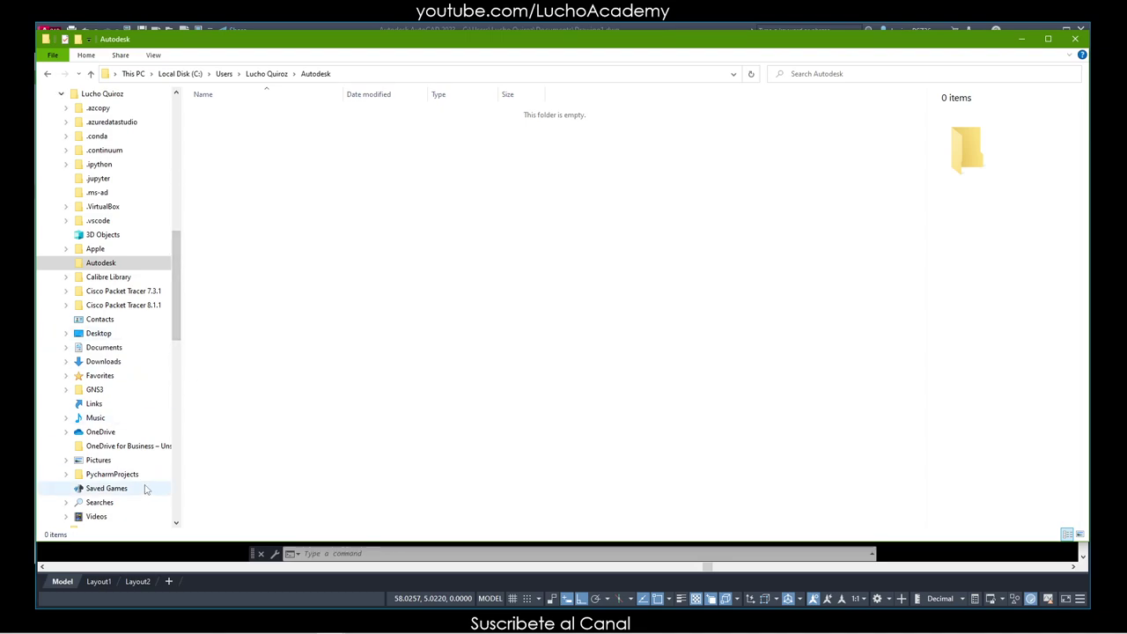
{"action": "left_click_drag", "start_coordinate": [176, 320], "coordinate": [175, 208]}
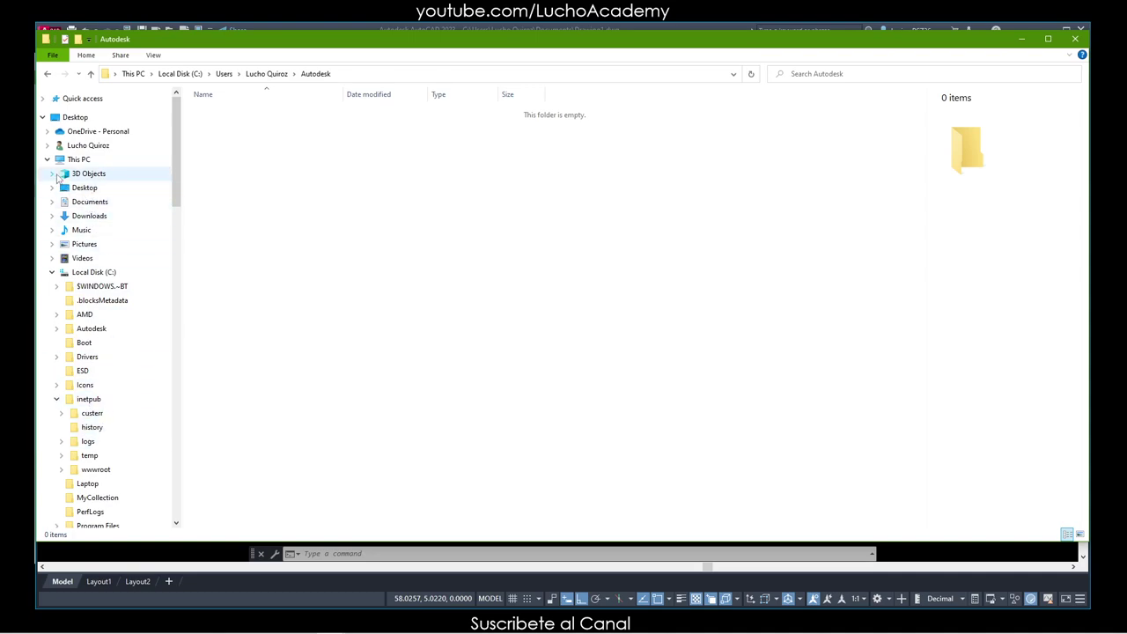
{"action": "left_click", "coordinate": [48, 131]}
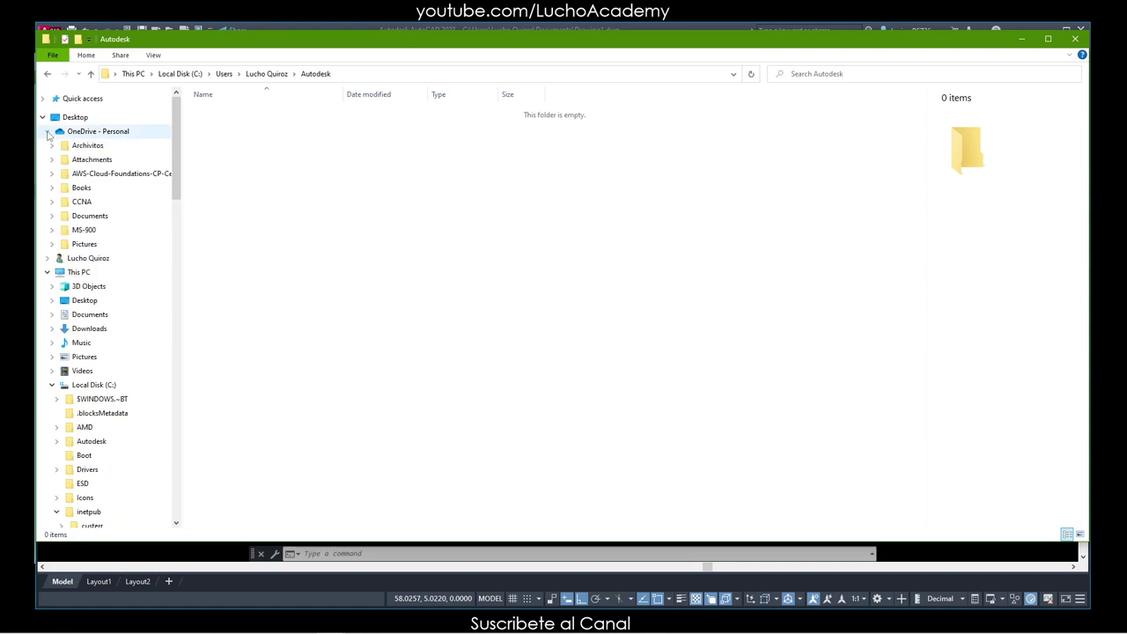
Open Archivitos under OneDrive - Personal and select its full path in the address bar
{"action": "left_click", "coordinate": [85, 146]}
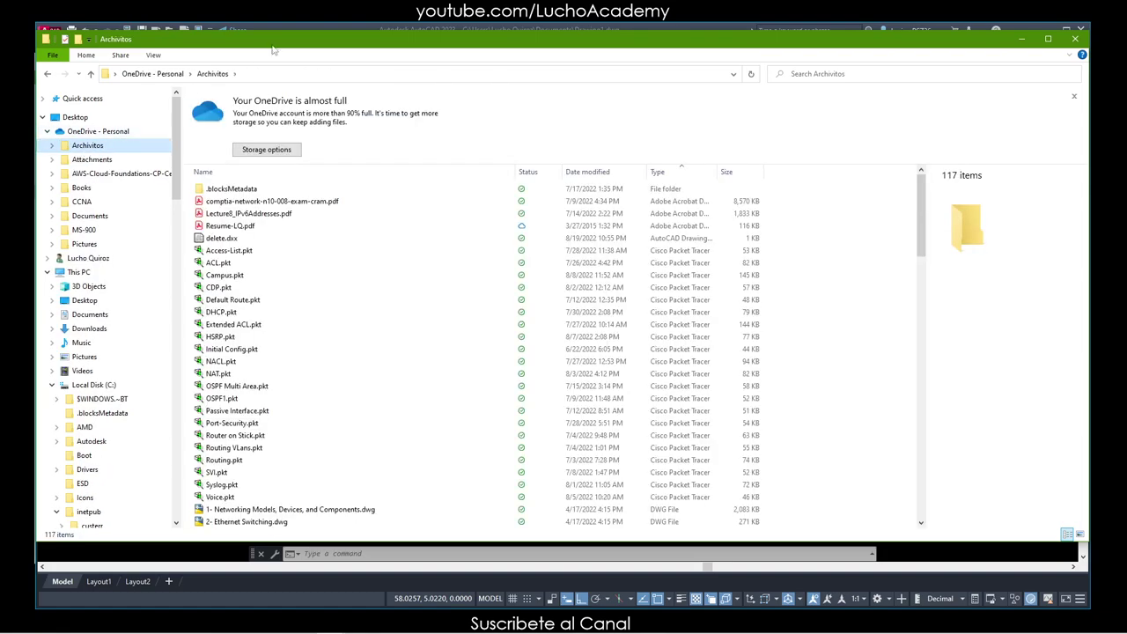
{"action": "left_click", "coordinate": [253, 74]}
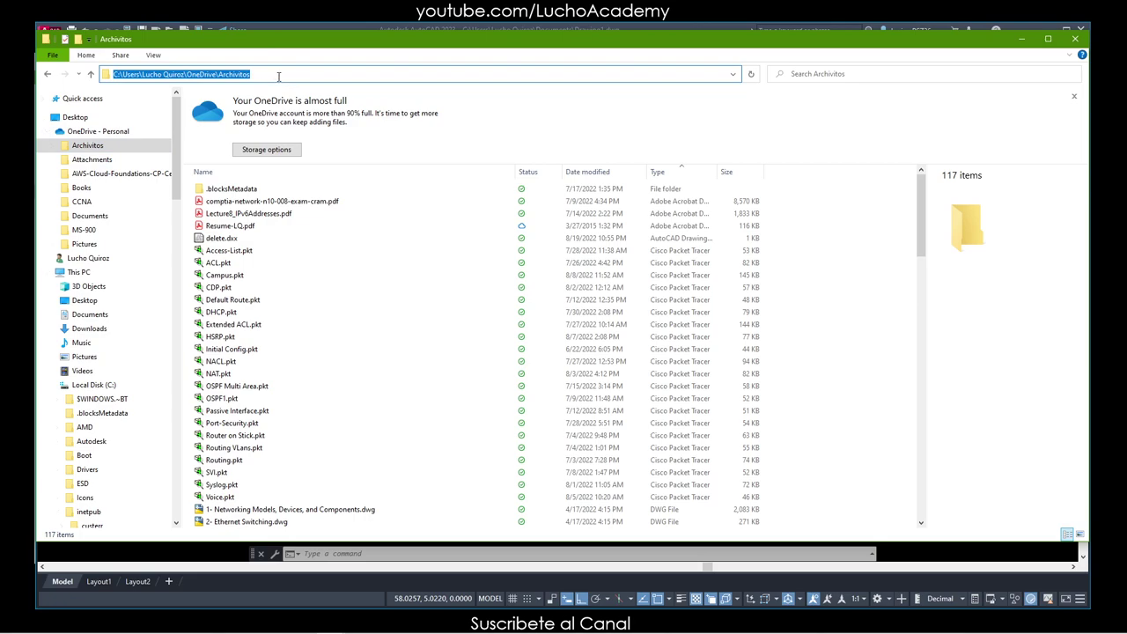
{"action": "left_click", "coordinate": [279, 76]}
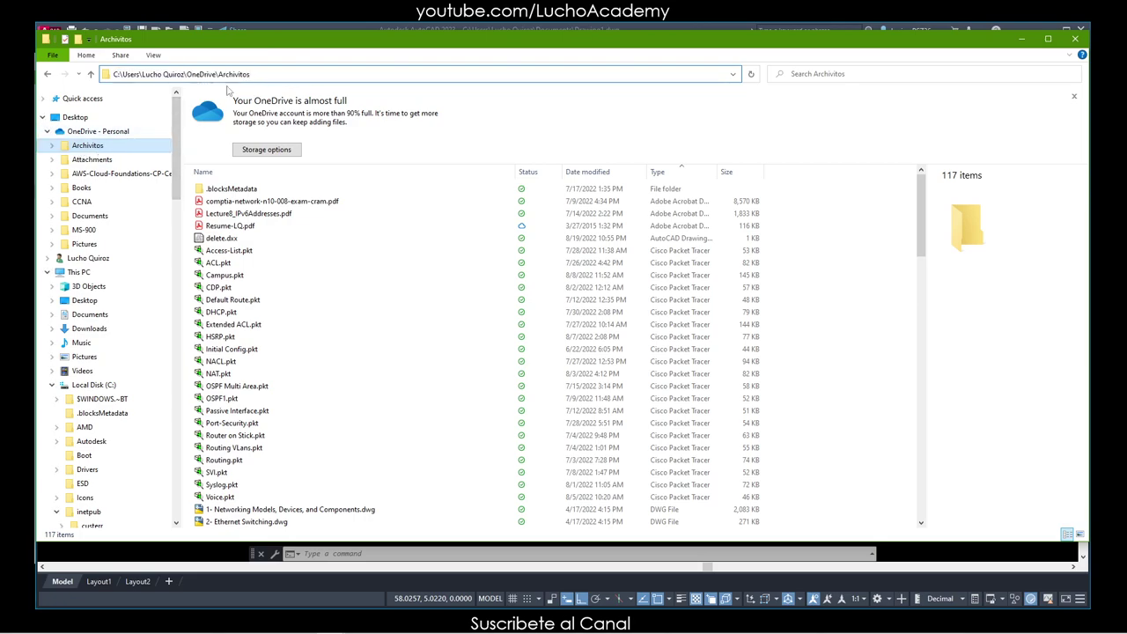
{"action": "left_click_drag", "start_coordinate": [286, 75], "coordinate": [153, 74]}
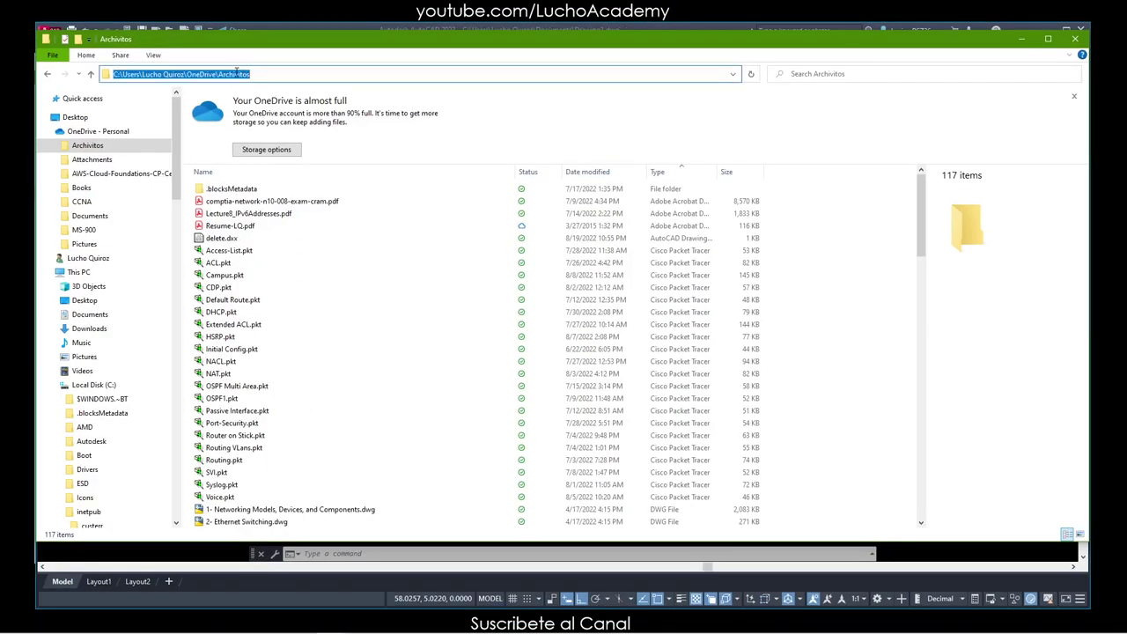
Copy the selected Archivitos path and scroll through the folder's files
{"action": "right_click", "coordinate": [233, 70]}
{"action": "left_click", "coordinate": [257, 109]}
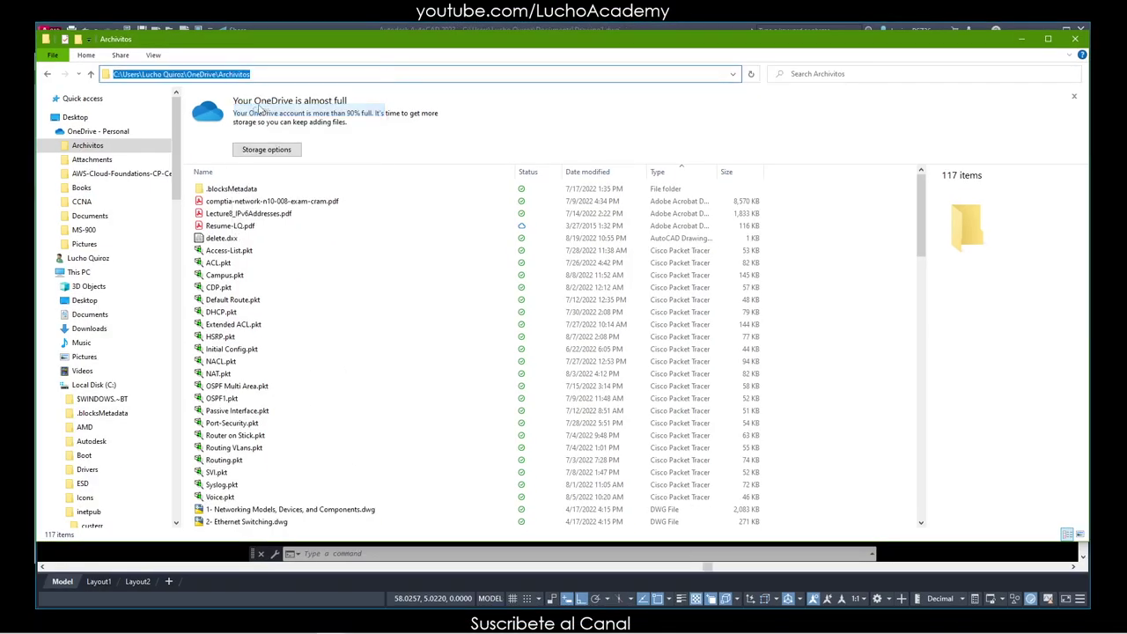
{"action": "scroll", "coordinate": [262, 255], "scroll_direction": "down", "scroll_amount": 2}
{"action": "scroll", "coordinate": [260, 273], "scroll_direction": "down", "scroll_amount": 3}
{"action": "scroll", "coordinate": [257, 299], "scroll_direction": "down", "scroll_amount": 3}
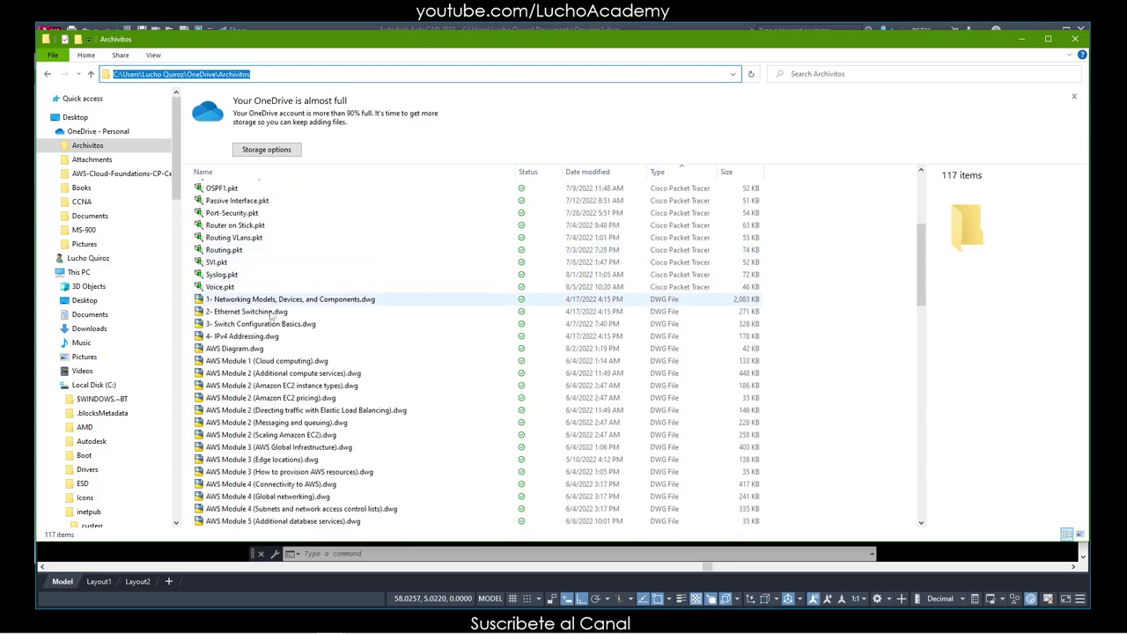
{"action": "scroll", "coordinate": [254, 324], "scroll_direction": "down", "scroll_amount": 1}
{"action": "scroll", "coordinate": [254, 328], "scroll_direction": "down", "scroll_amount": 3}
{"action": "scroll", "coordinate": [255, 329], "scroll_direction": "down", "scroll_amount": 2}
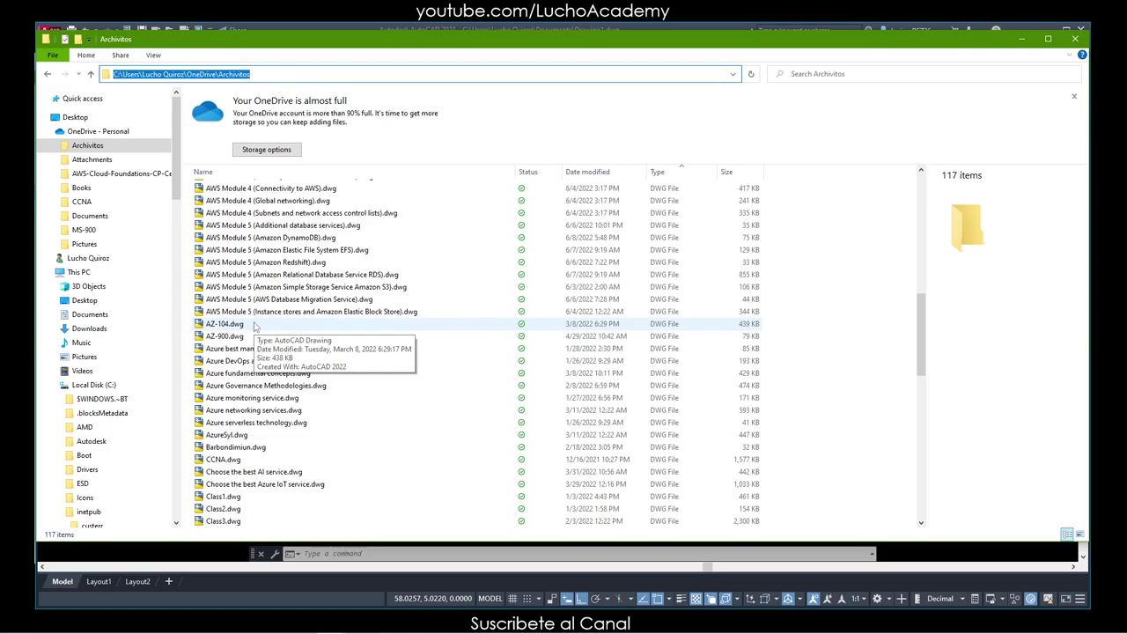
{"action": "scroll", "coordinate": [254, 327], "scroll_direction": "up", "scroll_amount": 4}
{"action": "scroll", "coordinate": [238, 343], "scroll_direction": "up", "scroll_amount": 5}
{"action": "scroll", "coordinate": [227, 365], "scroll_direction": "up", "scroll_amount": 1}
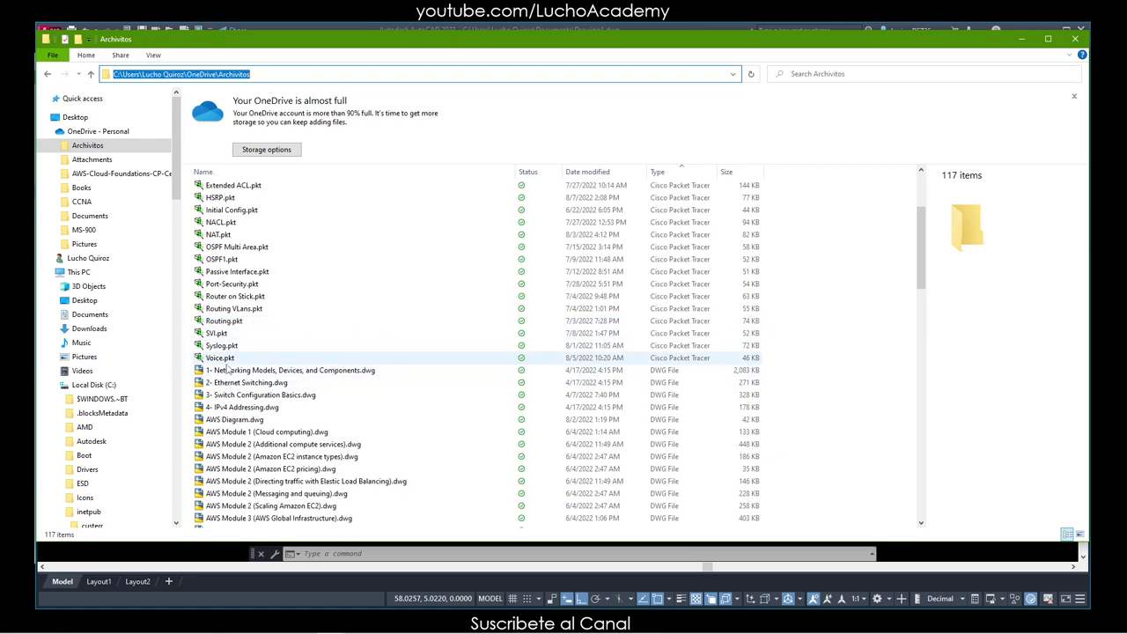
{"action": "scroll", "coordinate": [228, 365], "scroll_direction": "up", "scroll_amount": 4}
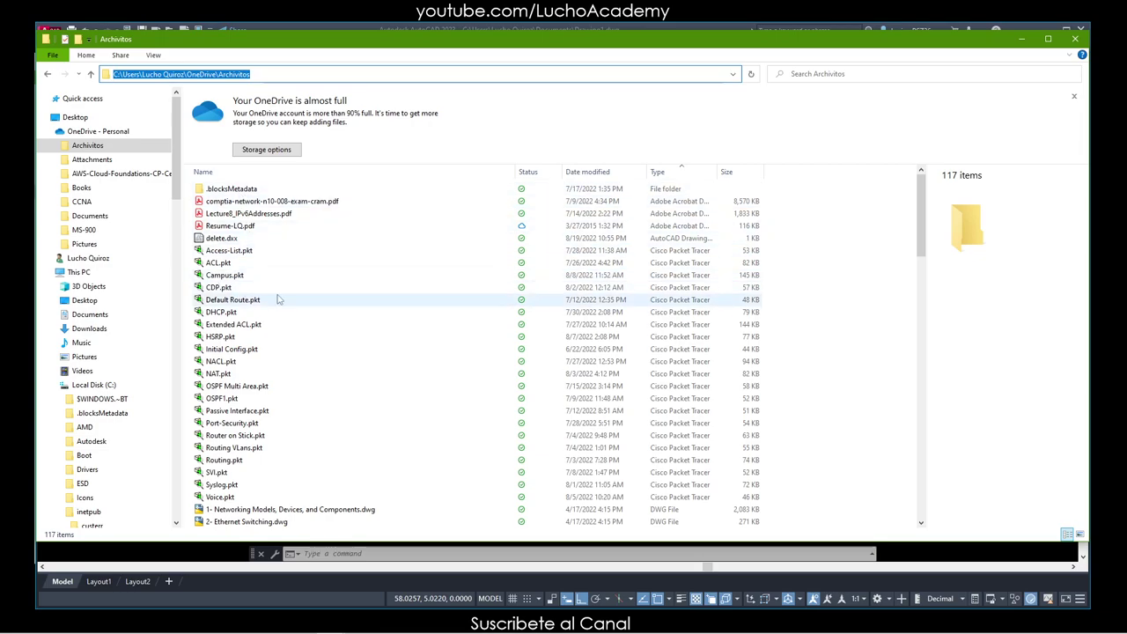
{"action": "scroll", "coordinate": [286, 291], "scroll_direction": "down", "scroll_amount": 5}
{"action": "scroll", "coordinate": [287, 291], "scroll_direction": "down", "scroll_amount": 3}
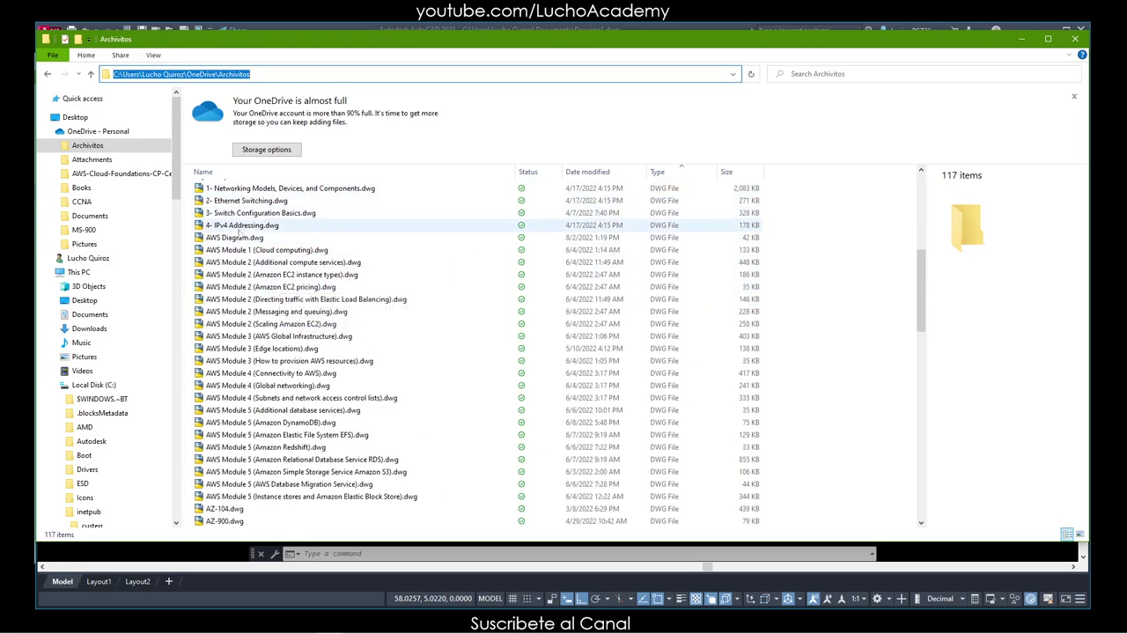
{"action": "scroll", "coordinate": [238, 317], "scroll_direction": "down", "scroll_amount": 3}
{"action": "scroll", "coordinate": [238, 317], "scroll_direction": "down", "scroll_amount": 3}
{"action": "scroll", "coordinate": [238, 318], "scroll_direction": "down", "scroll_amount": 4}
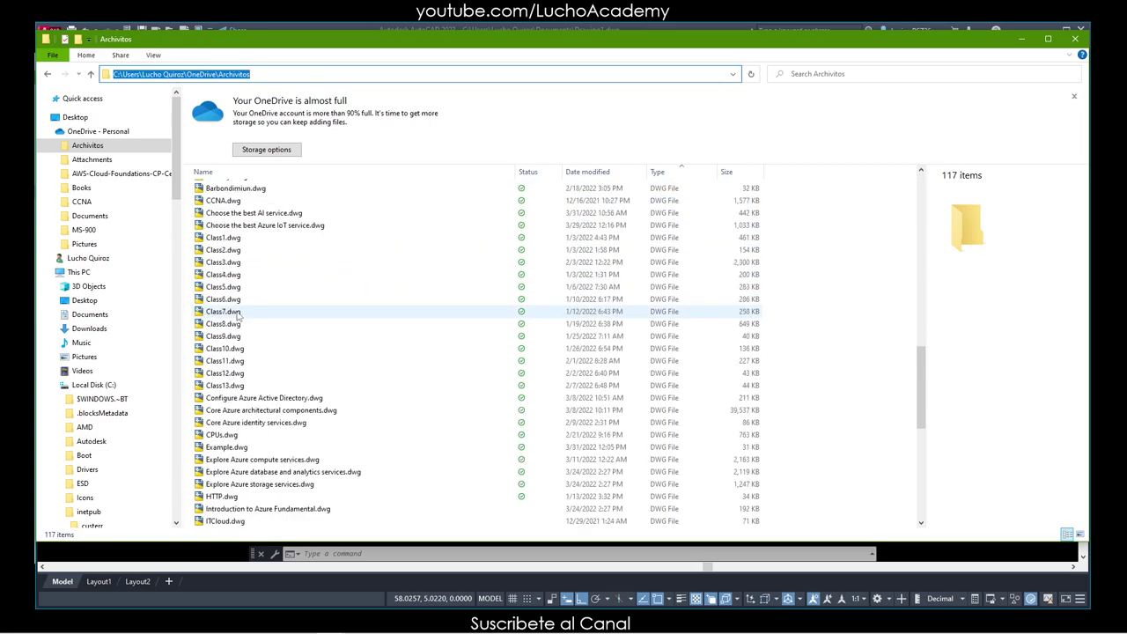
{"action": "scroll", "coordinate": [238, 317], "scroll_direction": "down", "scroll_amount": 3}
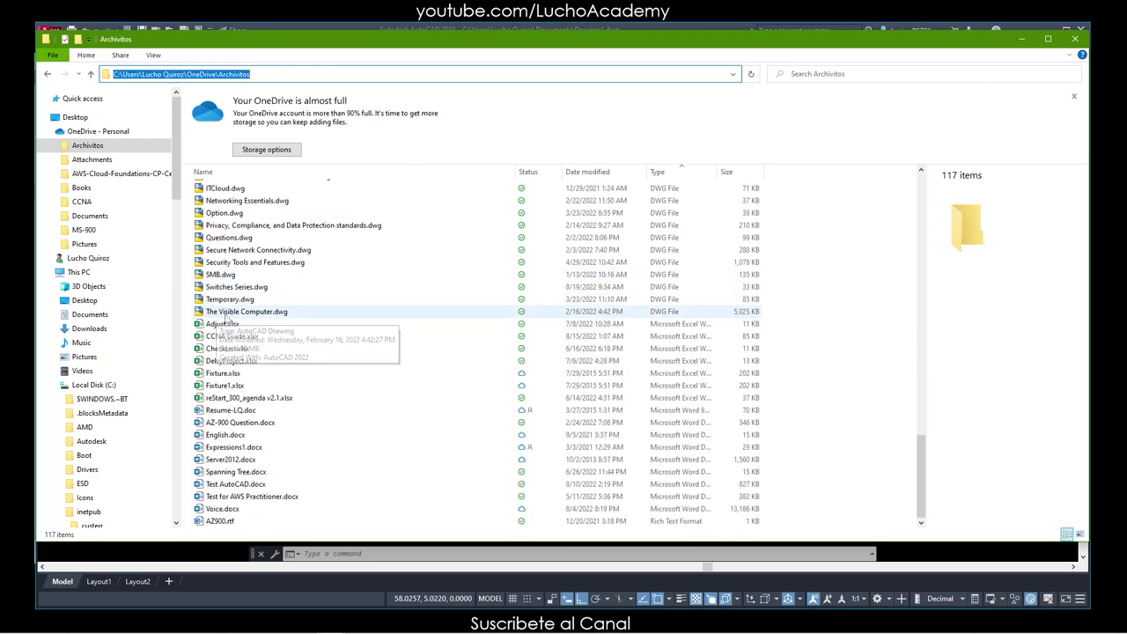
{"action": "scroll", "coordinate": [255, 431], "scroll_direction": "up", "scroll_amount": 3}
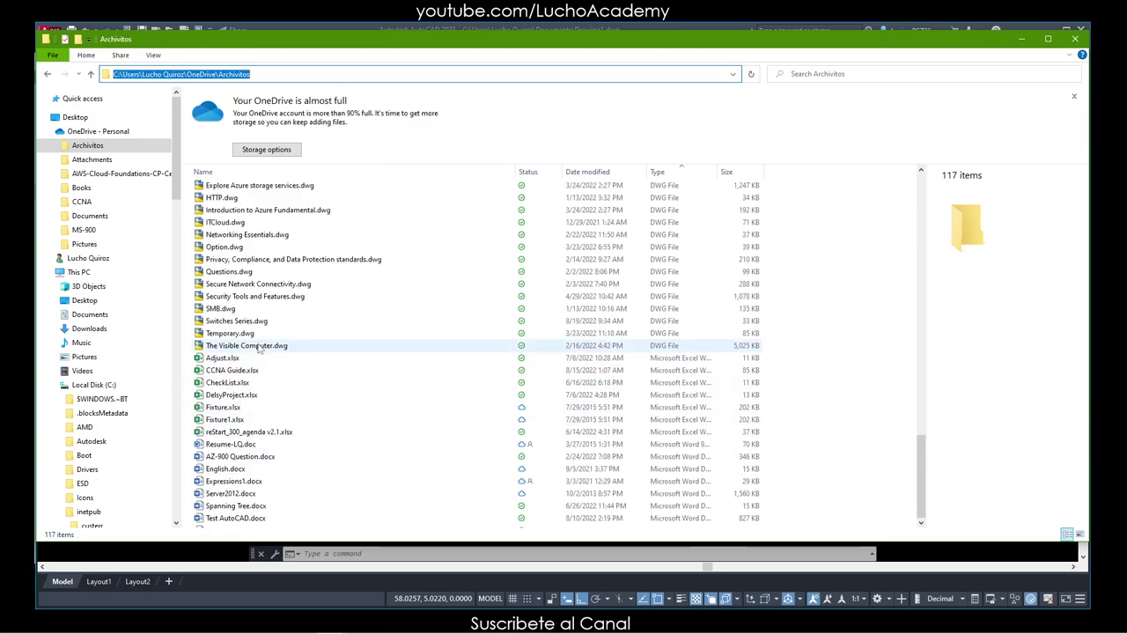
{"action": "scroll", "coordinate": [257, 414], "scroll_direction": "up", "scroll_amount": 5}
{"action": "scroll", "coordinate": [260, 370], "scroll_direction": "up", "scroll_amount": 6}
{"action": "scroll", "coordinate": [261, 352], "scroll_direction": "up", "scroll_amount": 8}
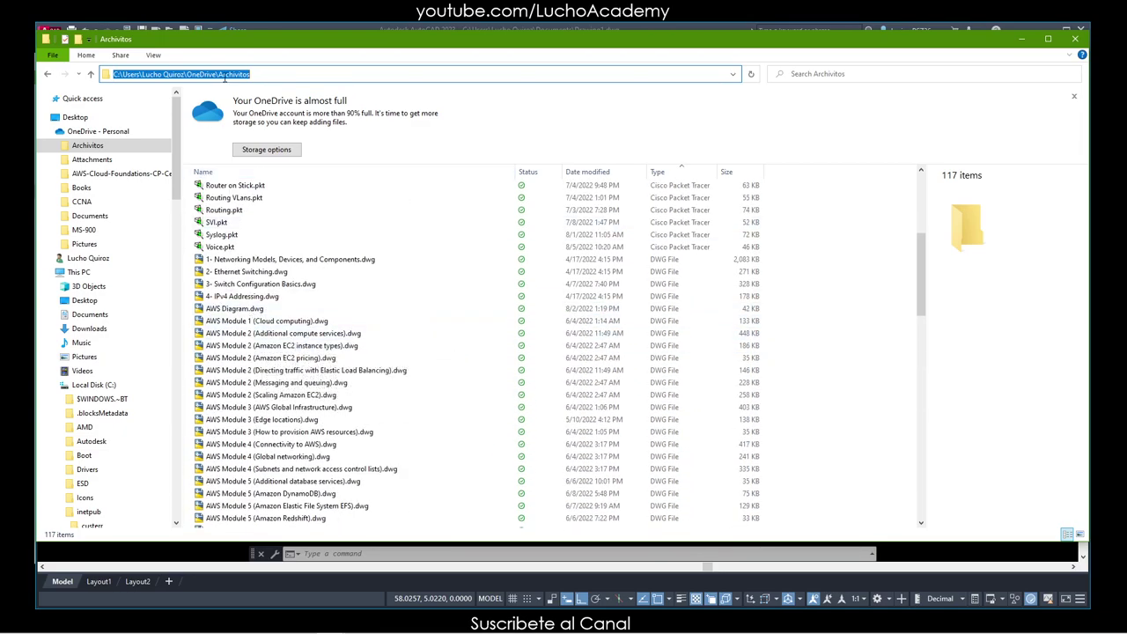
Copy the Archivitos path again and close File Explorer
{"action": "right_click", "coordinate": [239, 75]}
{"action": "left_click", "coordinate": [253, 113]}
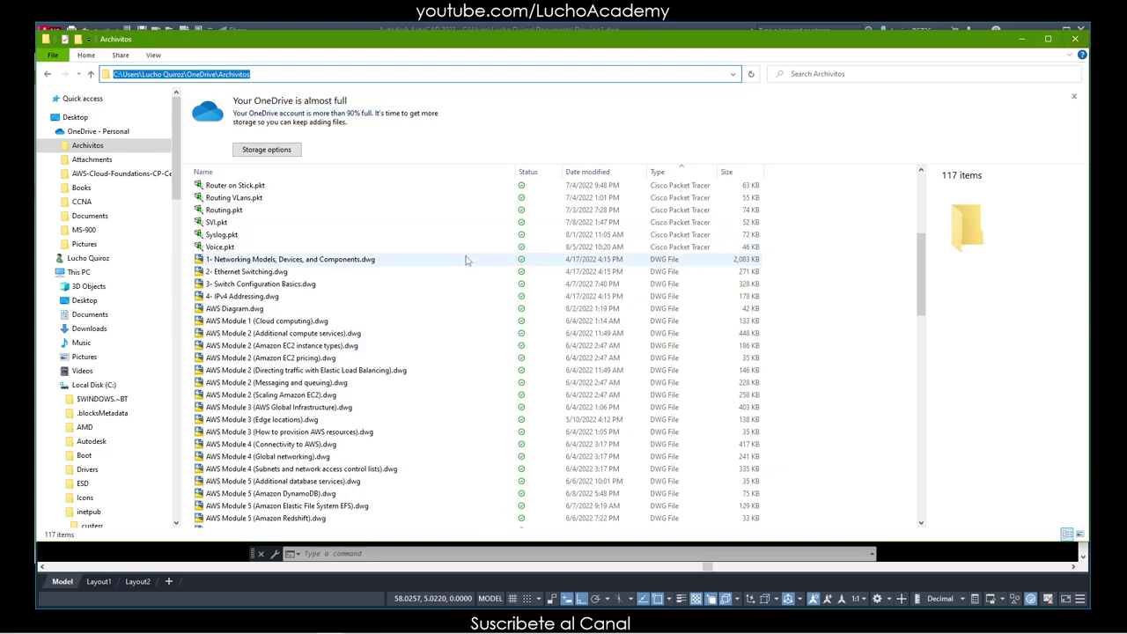
{"action": "scroll", "coordinate": [292, 327], "scroll_direction": "down", "scroll_amount": 3}
{"action": "scroll", "coordinate": [291, 327], "scroll_direction": "down", "scroll_amount": 5}
{"action": "scroll", "coordinate": [264, 370], "scroll_direction": "down", "scroll_amount": 5}
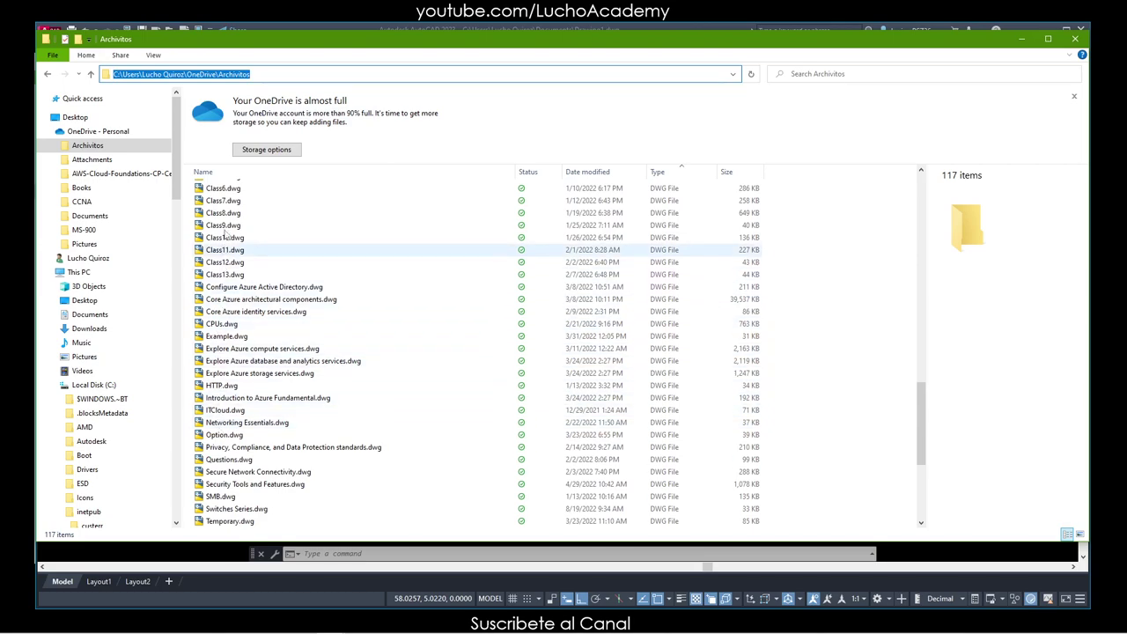
{"action": "left_click", "coordinate": [1075, 39]}
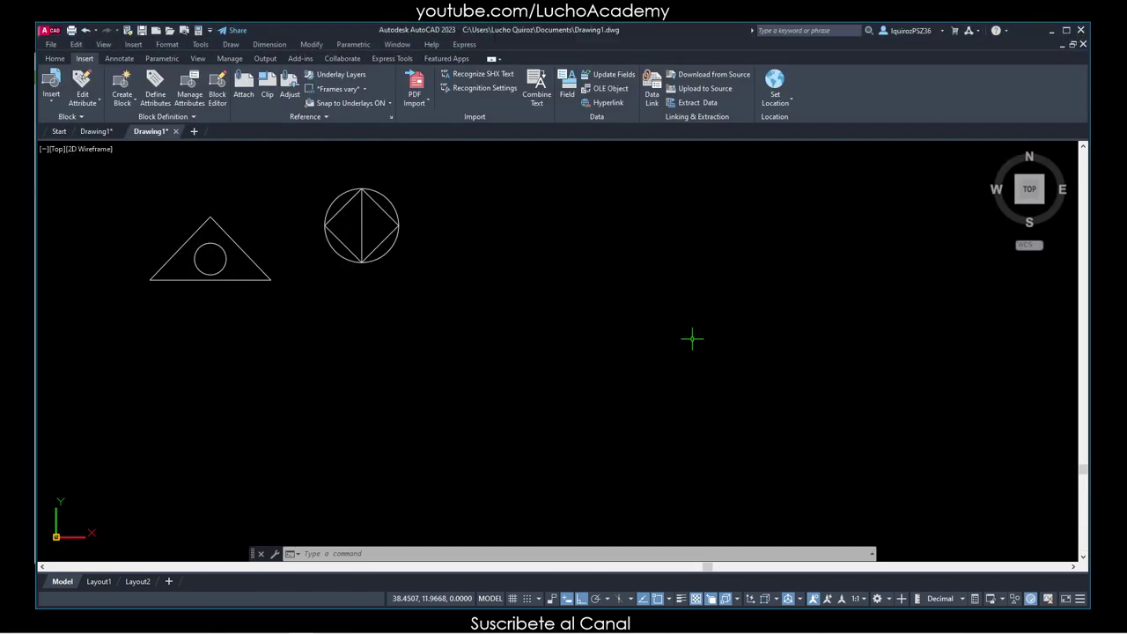
{"action": "type", "text": "b"}
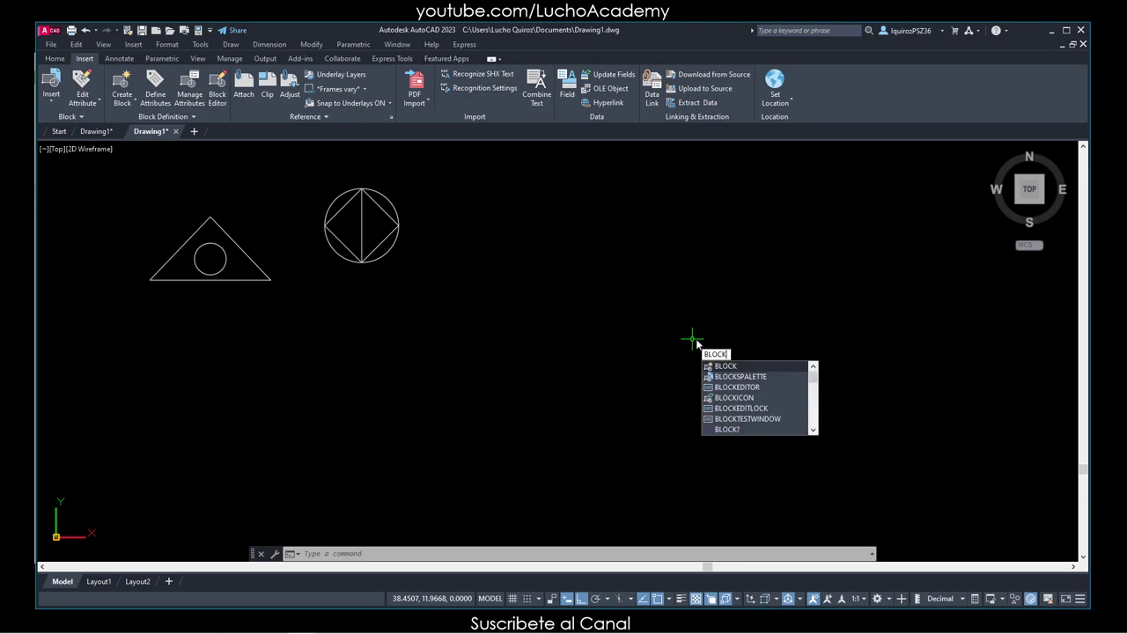
{"action": "left_click", "coordinate": [731, 377]}
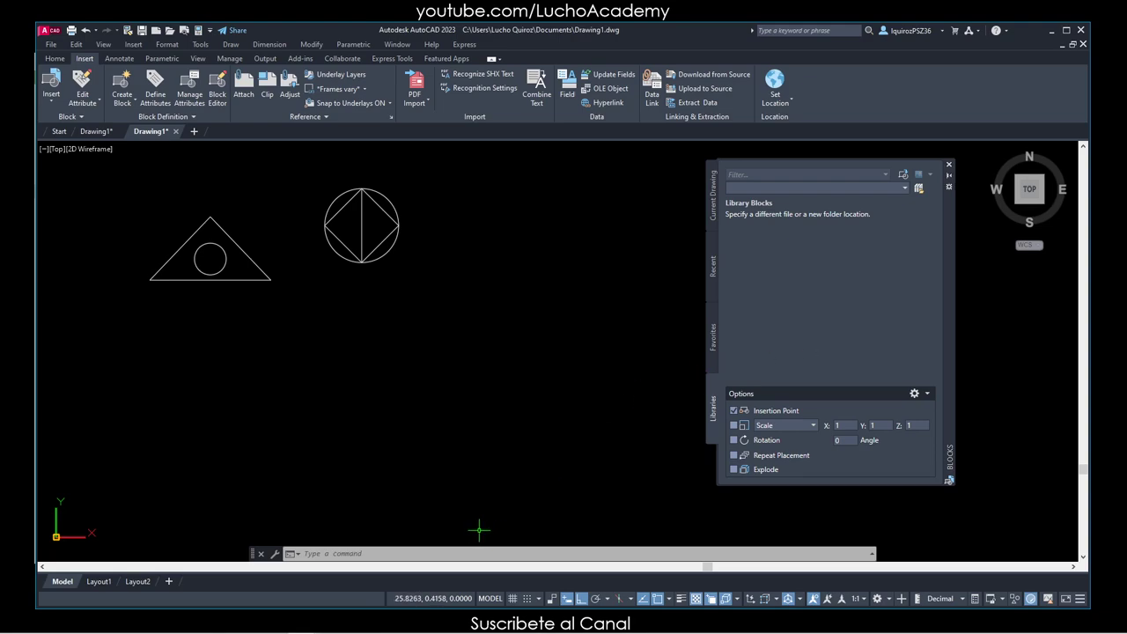
{"action": "left_click", "coordinate": [435, 553]}
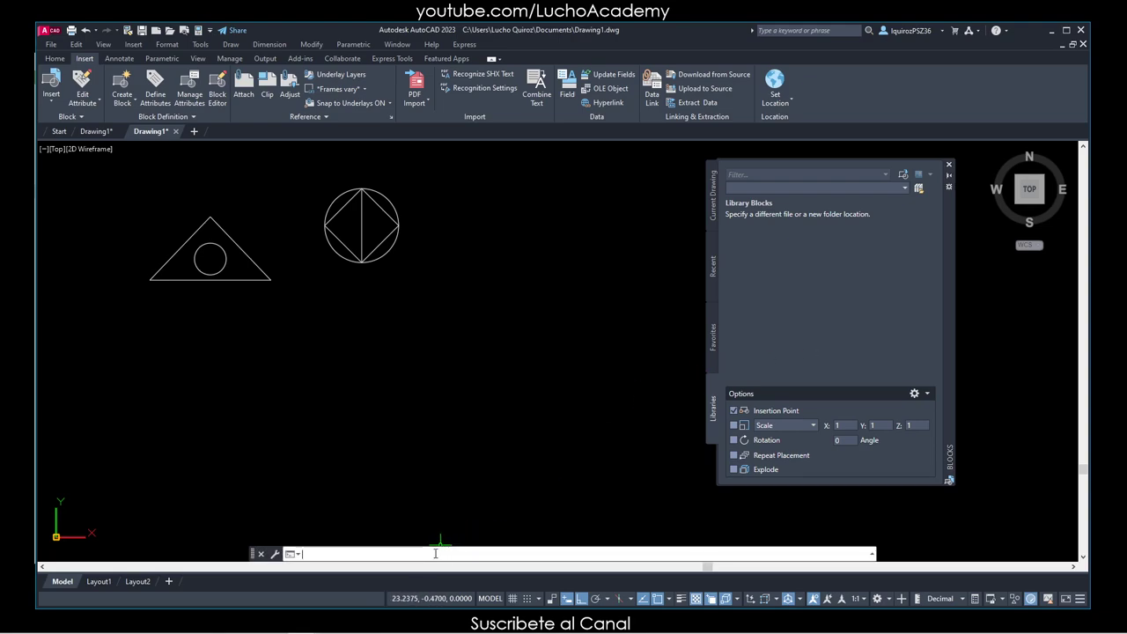
{"action": "left_click", "coordinate": [948, 165]}
{"action": "type", "text": "b"}
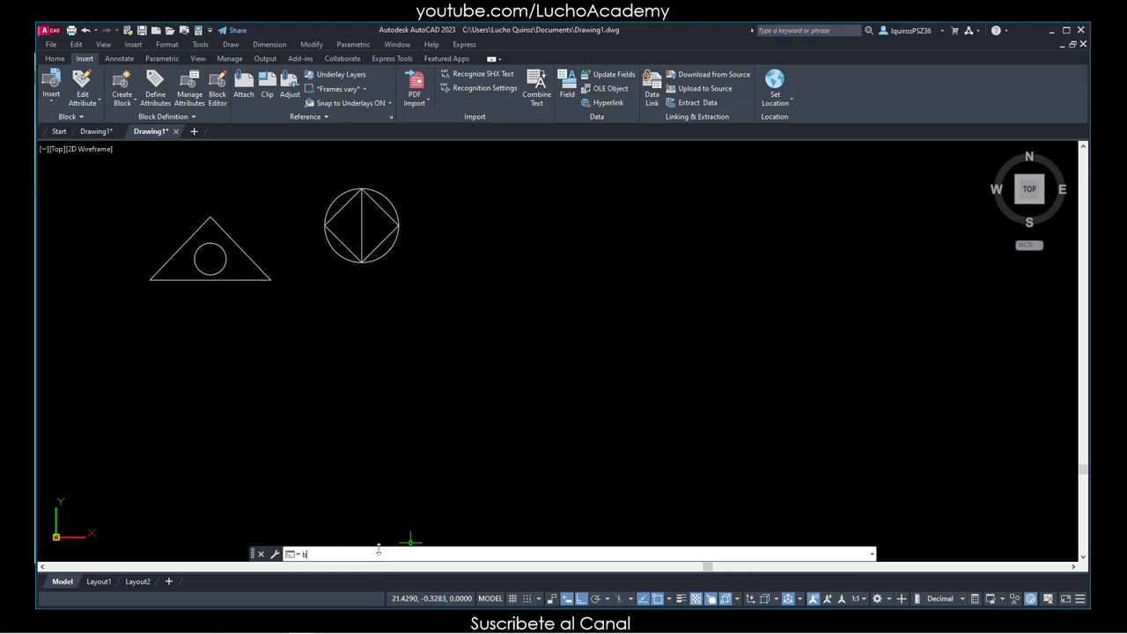
Set BLOCKNAVIGATE to the pasted OneDrive Archivitos folder path
{"action": "type", "text": "lock"}
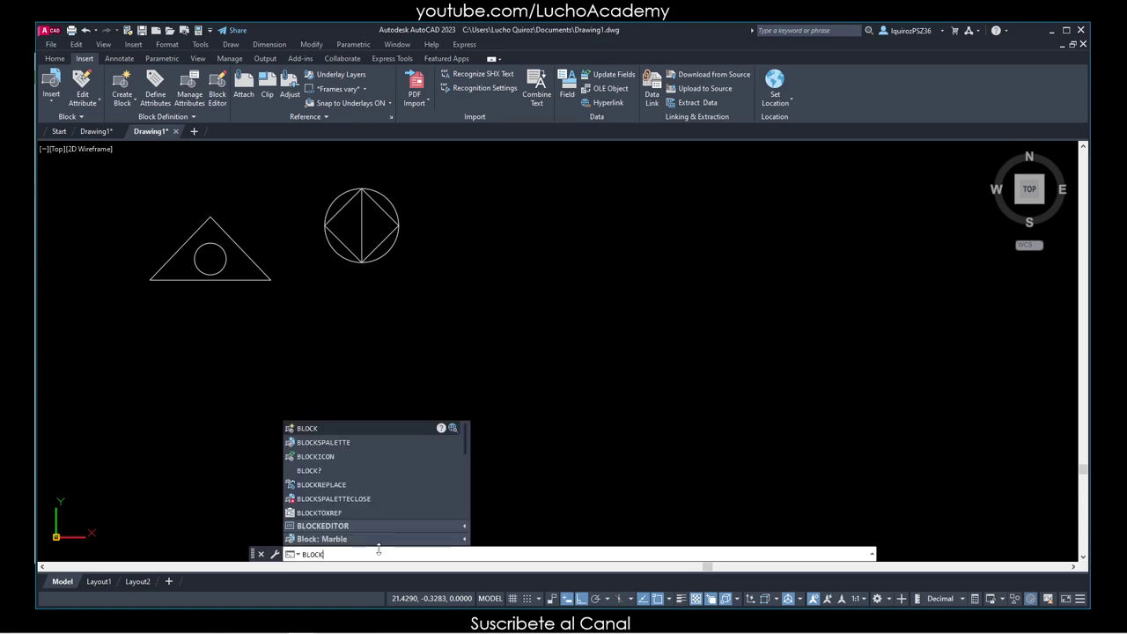
{"action": "type", "text": "navi"}
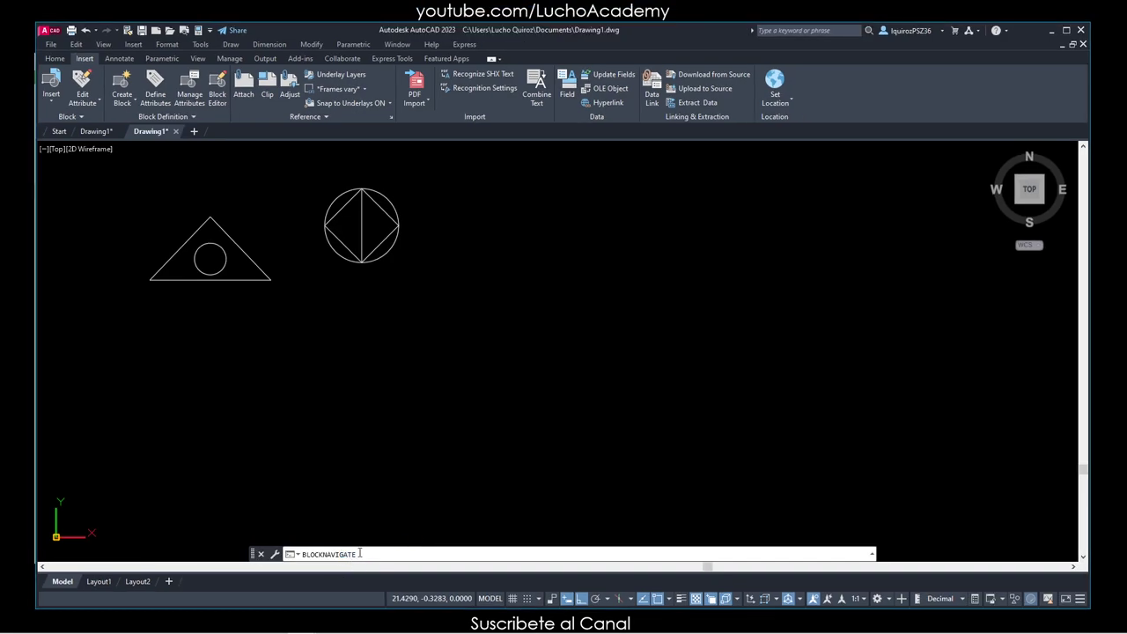
{"action": "key", "text": "Return"}
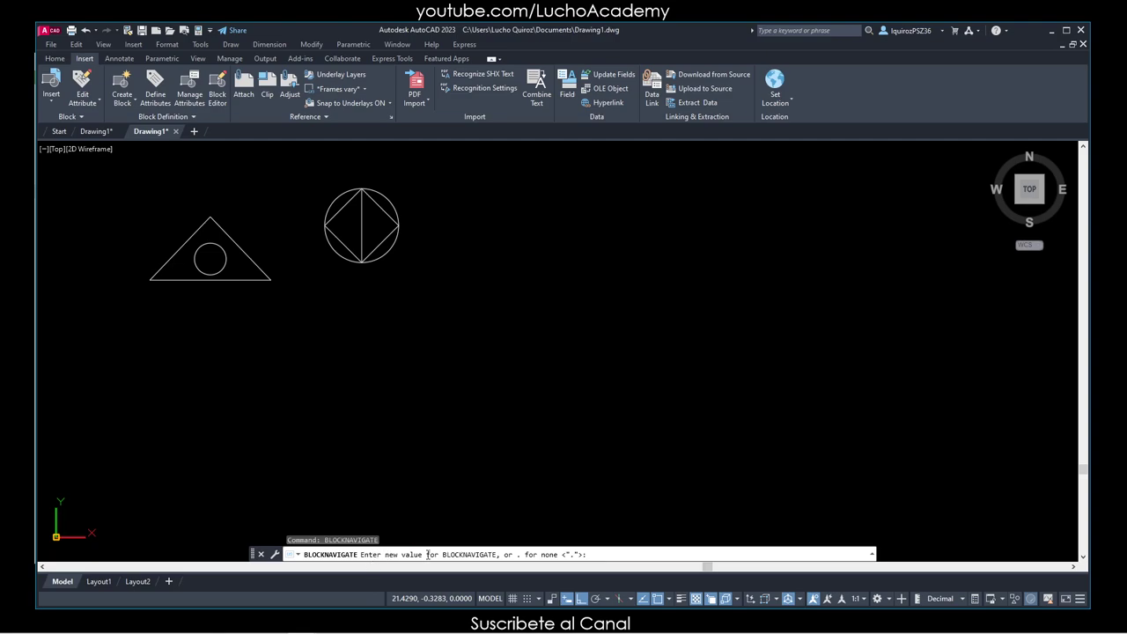
{"action": "right_click", "coordinate": [595, 553]}
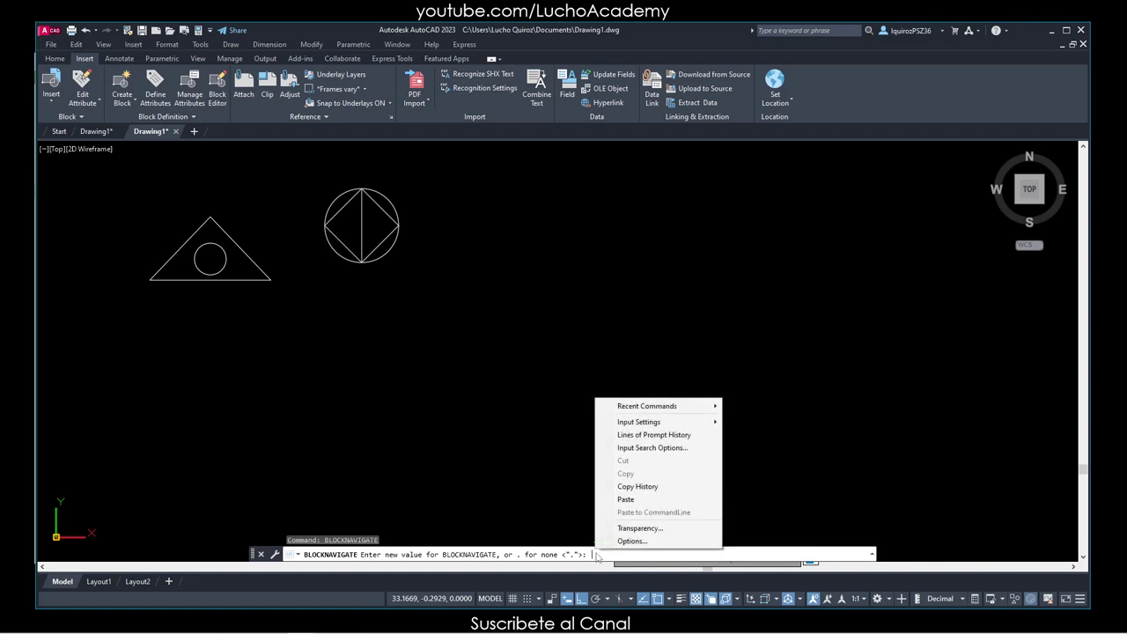
{"action": "left_click", "coordinate": [627, 499]}
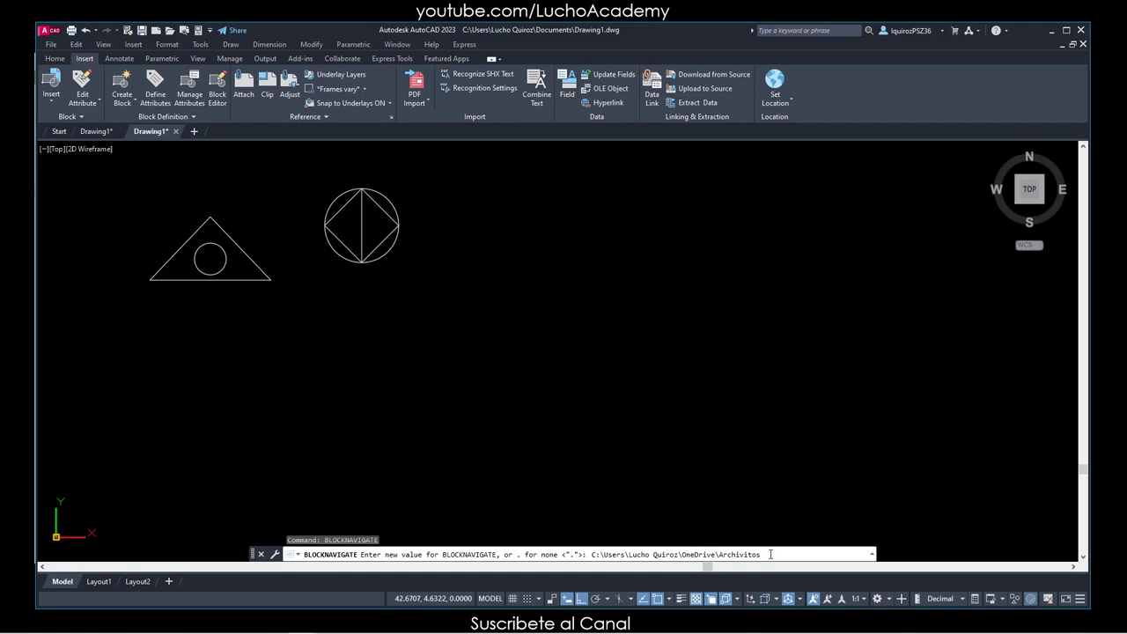
{"action": "key", "text": "Return"}
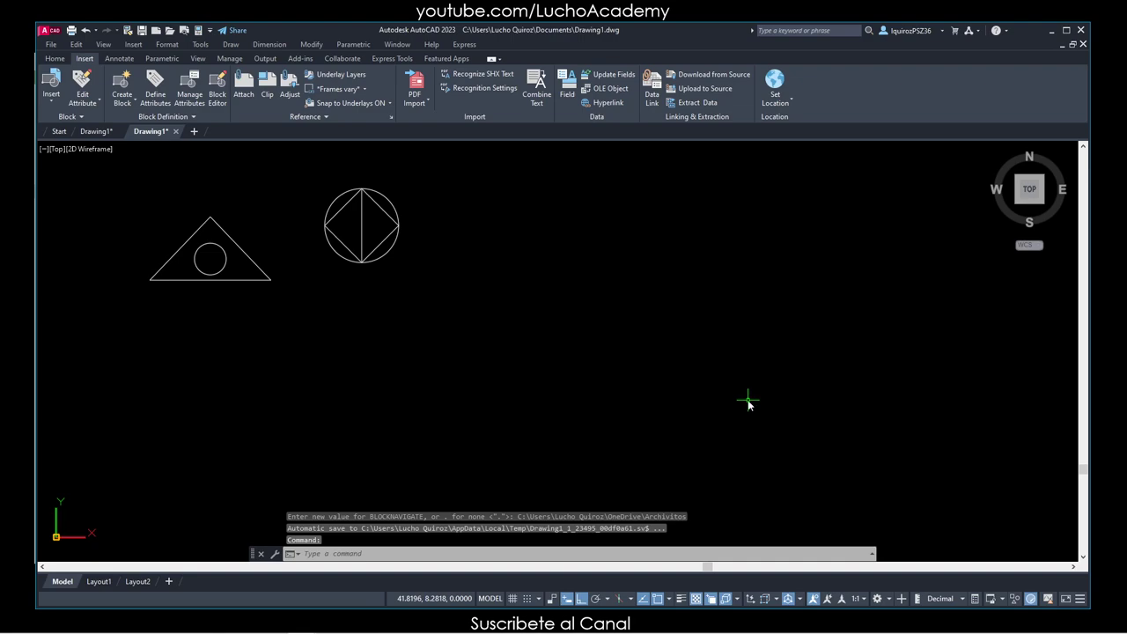
{"action": "type", "text": "BLOCK"}
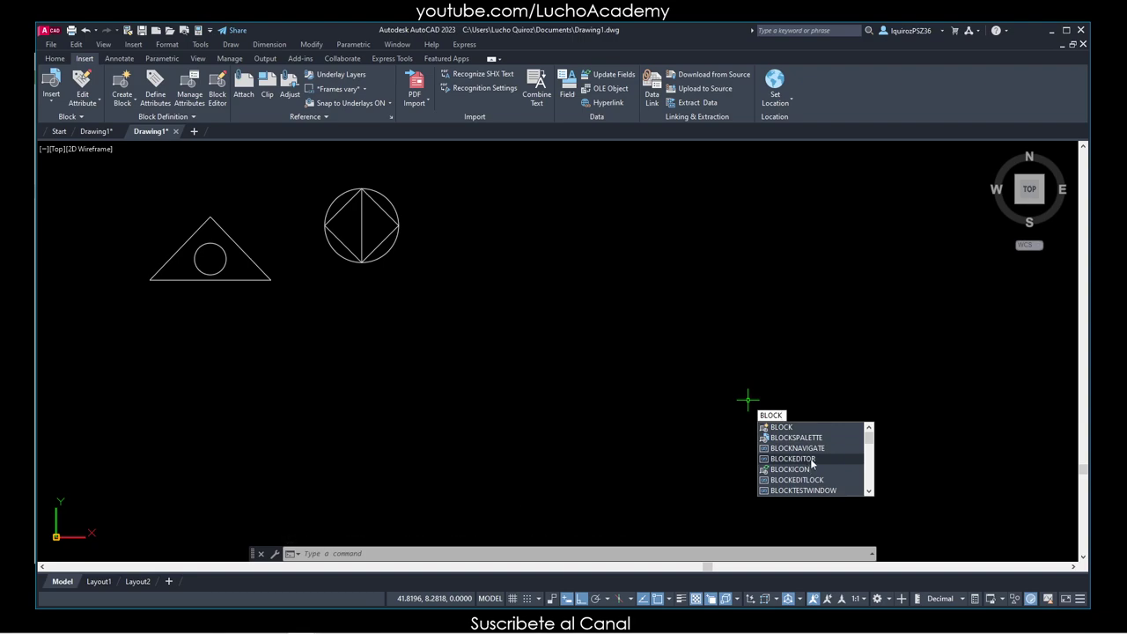
{"action": "type", "text": "SPALETTE"}
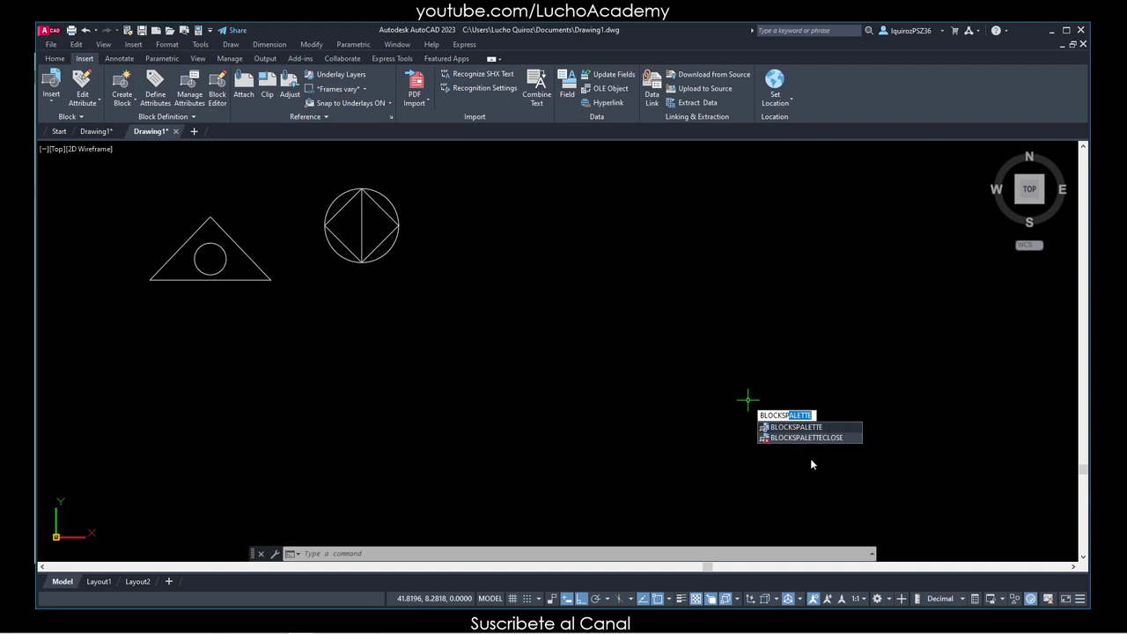
{"action": "left_click", "coordinate": [797, 426]}
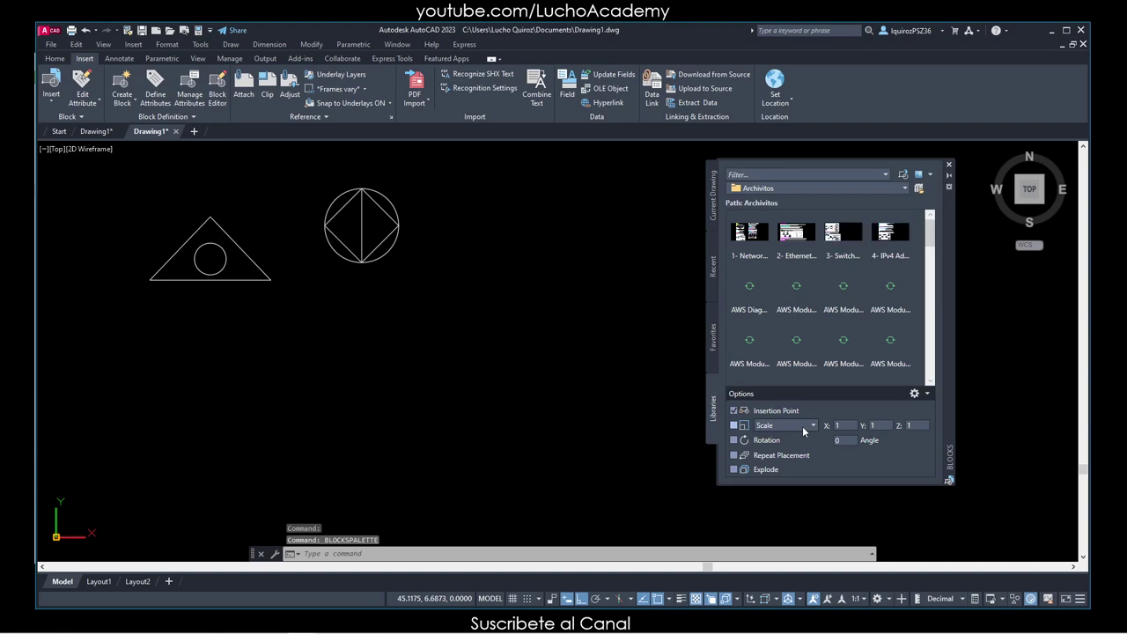
{"action": "left_click", "coordinate": [712, 197]}
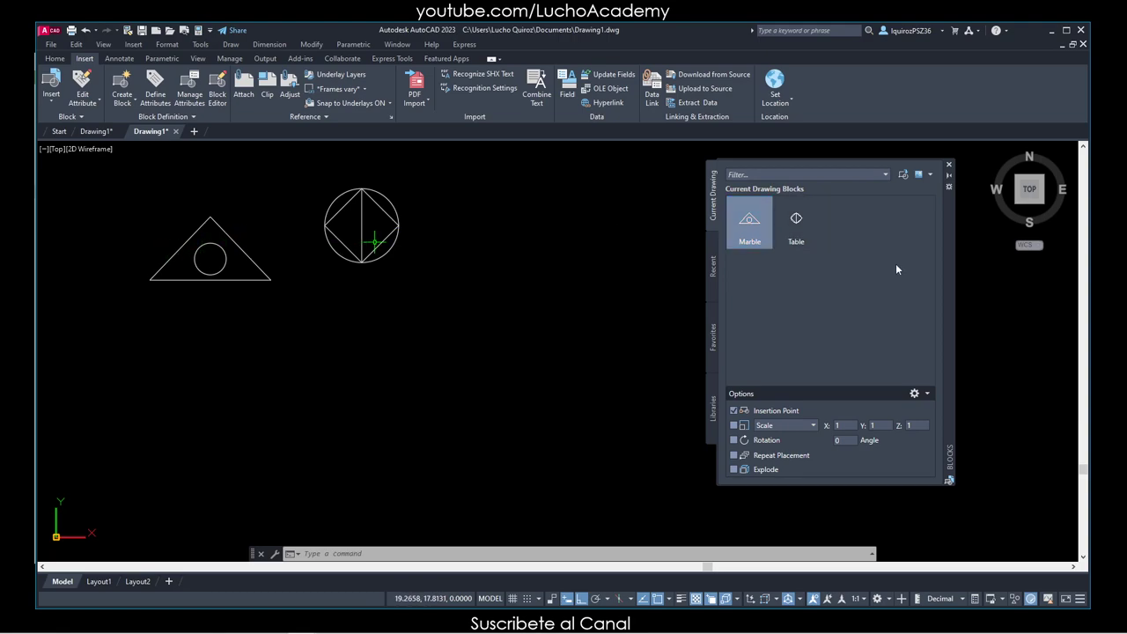
{"action": "left_click", "coordinate": [714, 264]}
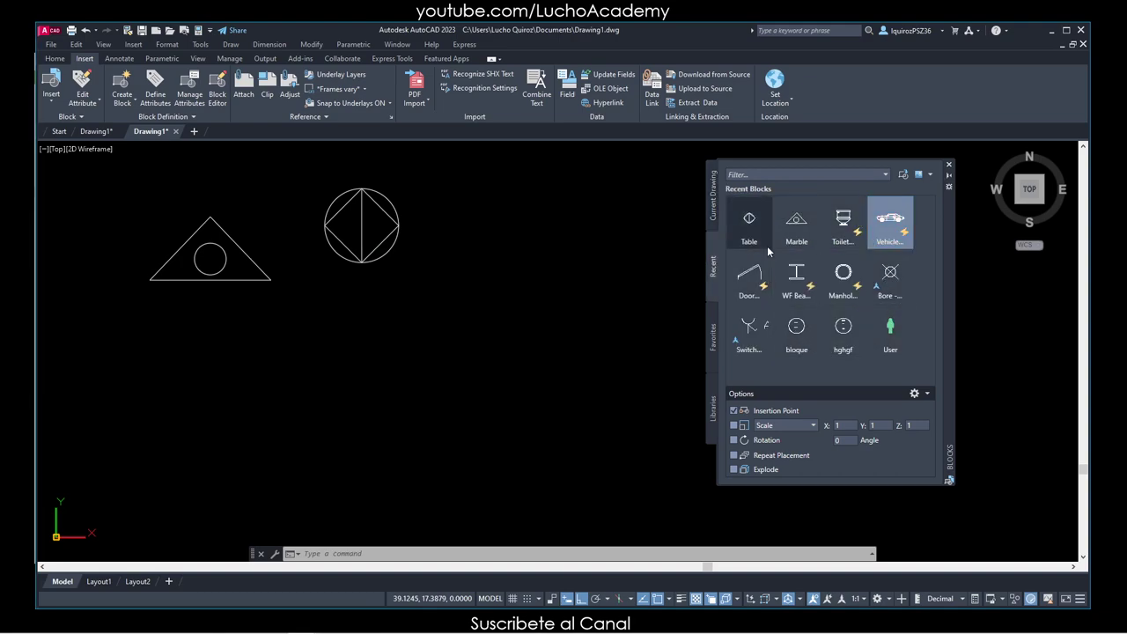
{"action": "left_click", "coordinate": [713, 333]}
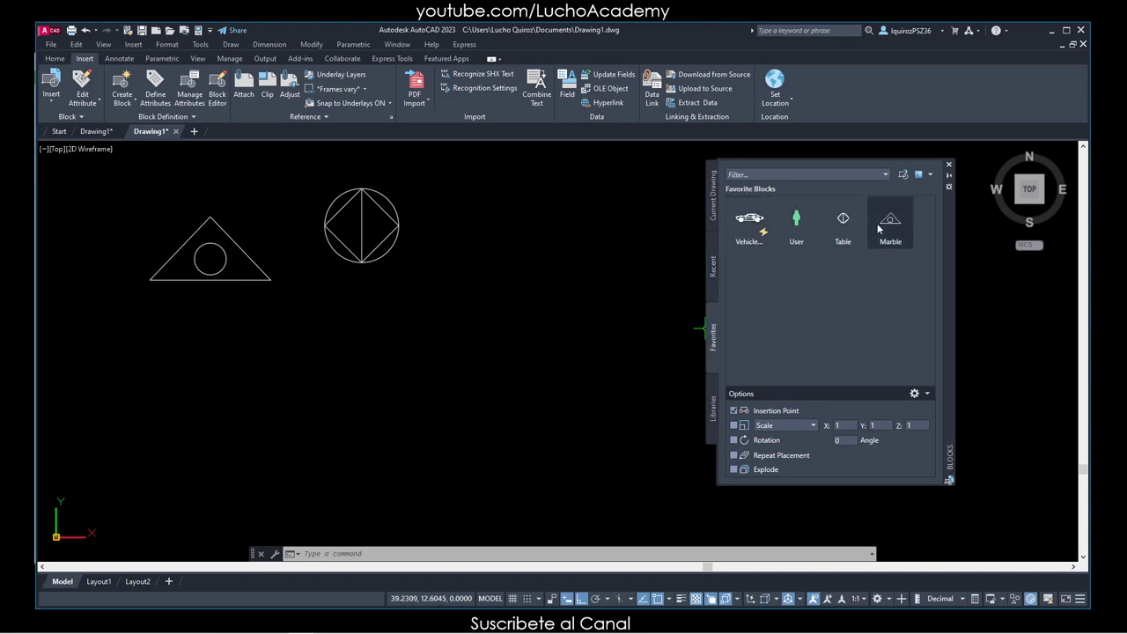
{"action": "left_click", "coordinate": [715, 412]}
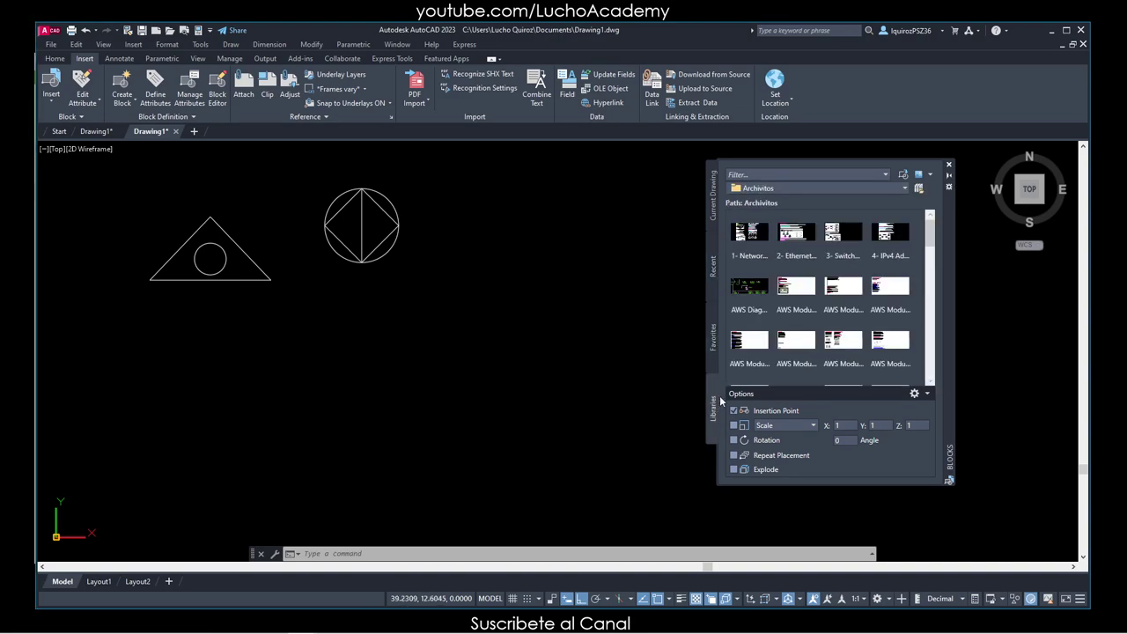
{"action": "scroll", "coordinate": [934, 240], "scroll_direction": "down", "scroll_amount": 2}
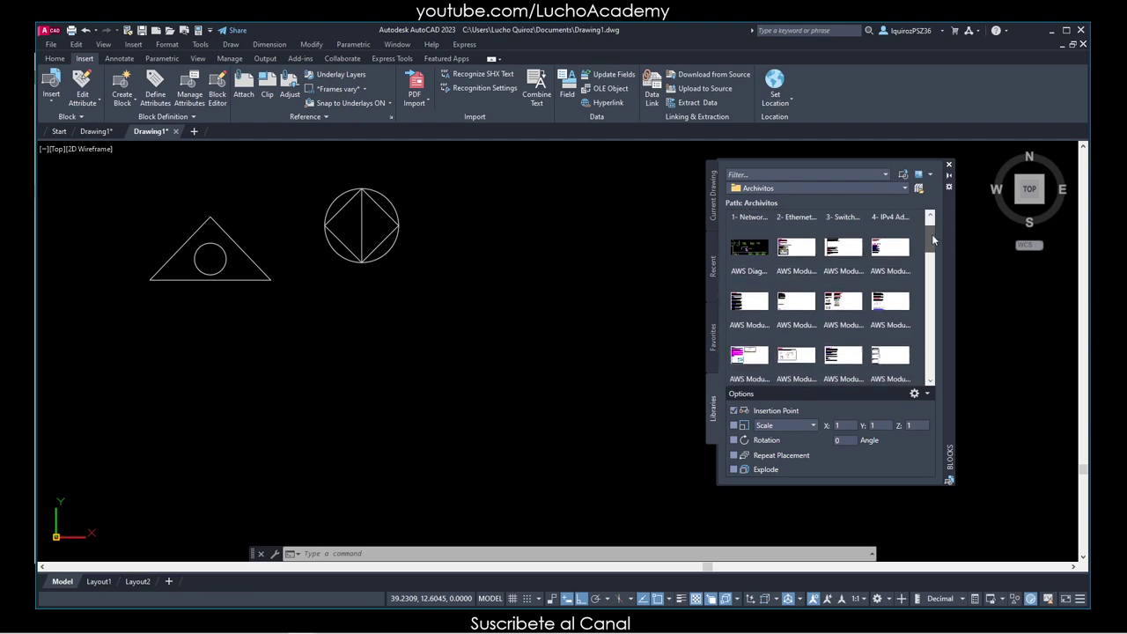
{"action": "mouse_move", "coordinate": [934, 240]}
{"action": "left_mouse_down"}
{"action": "mouse_move", "coordinate": [928, 361]}
{"action": "mouse_move", "coordinate": [935, 233]}
{"action": "left_mouse_up"}
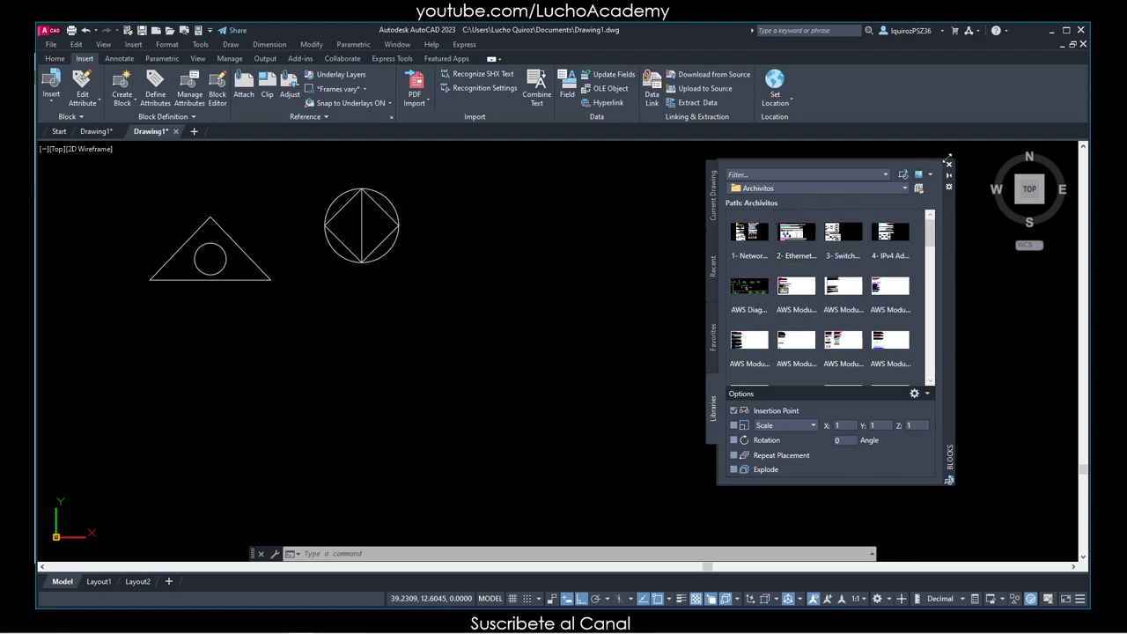
{"action": "left_click", "coordinate": [948, 165]}
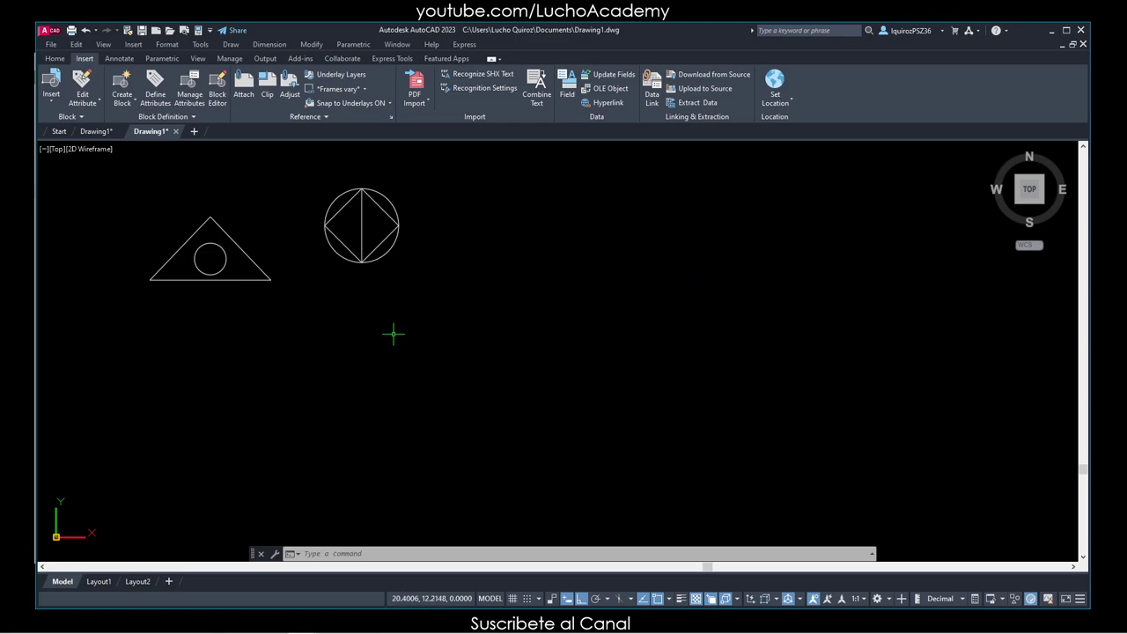
Erase the triangle and circled diamond with the E command and a crossing window
{"action": "type", "text": "e"}
{"action": "key", "text": "Return"}
{"action": "left_click", "coordinate": [487, 380]}
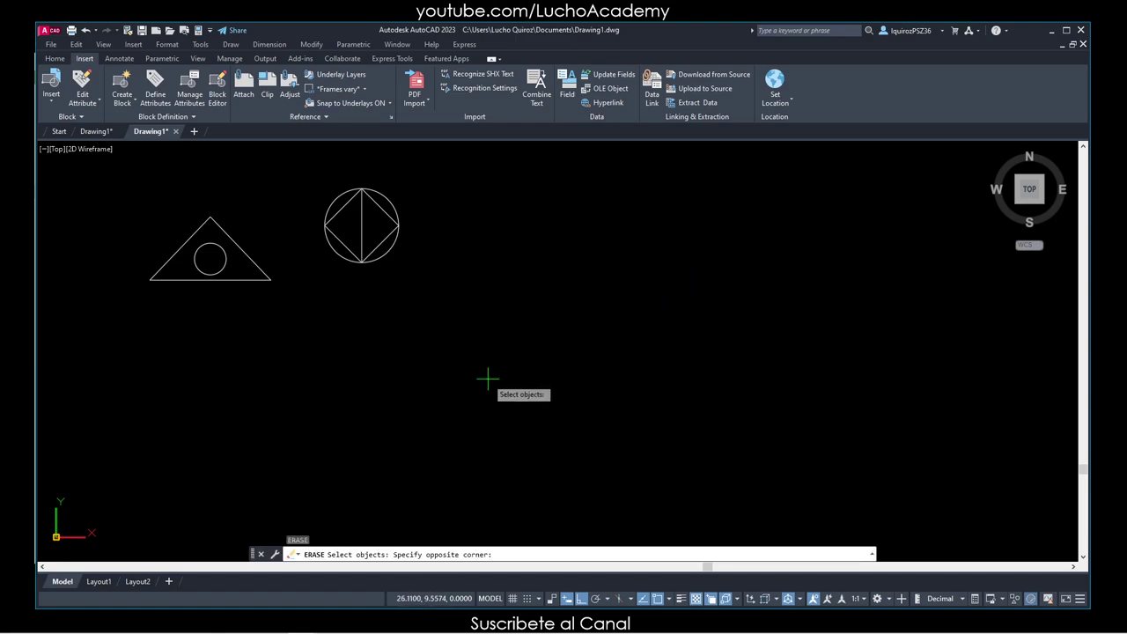
{"action": "left_click", "coordinate": [116, 152]}
{"action": "key", "text": "Return"}
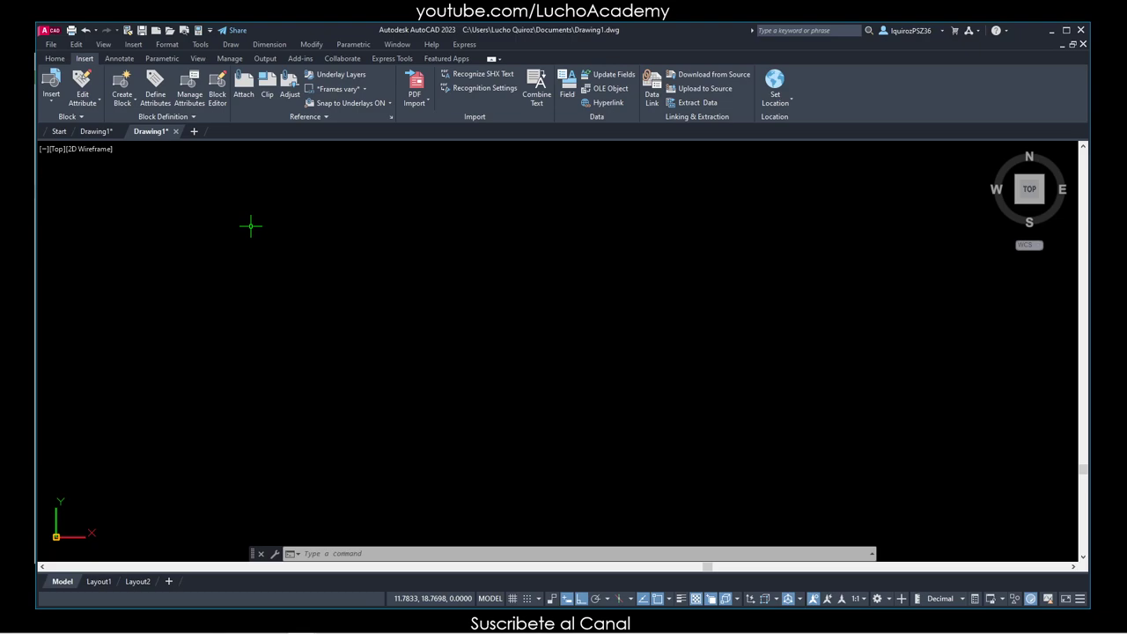
Open the Tool Palettes window and nudge it slightly down and right
{"action": "type", "text": "tools"}
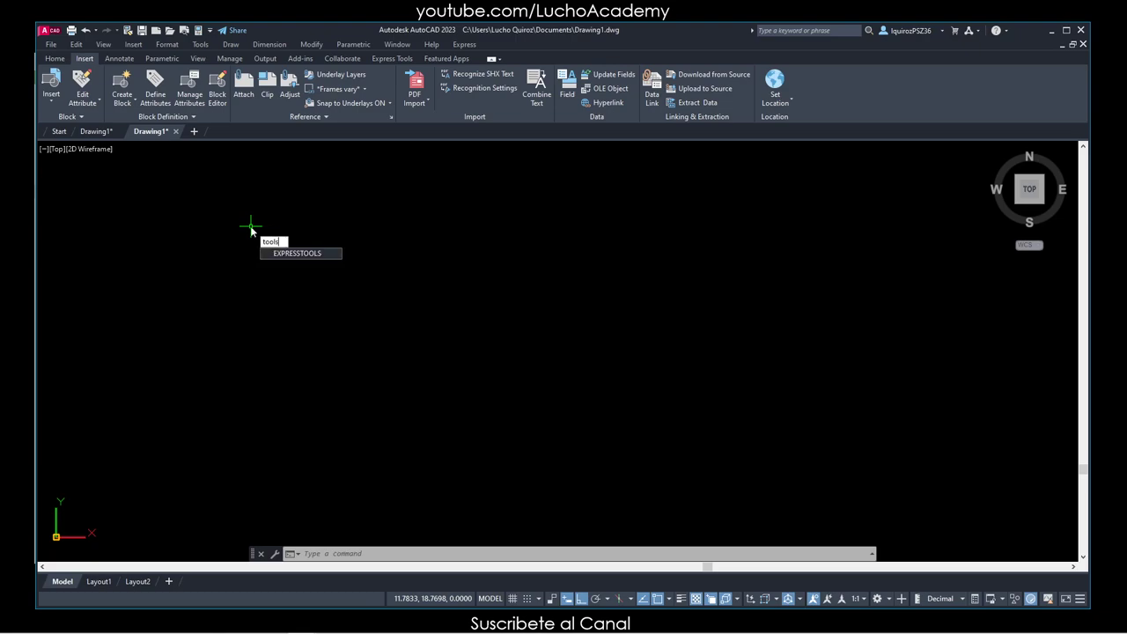
{"action": "key", "text": "BackSpace"}
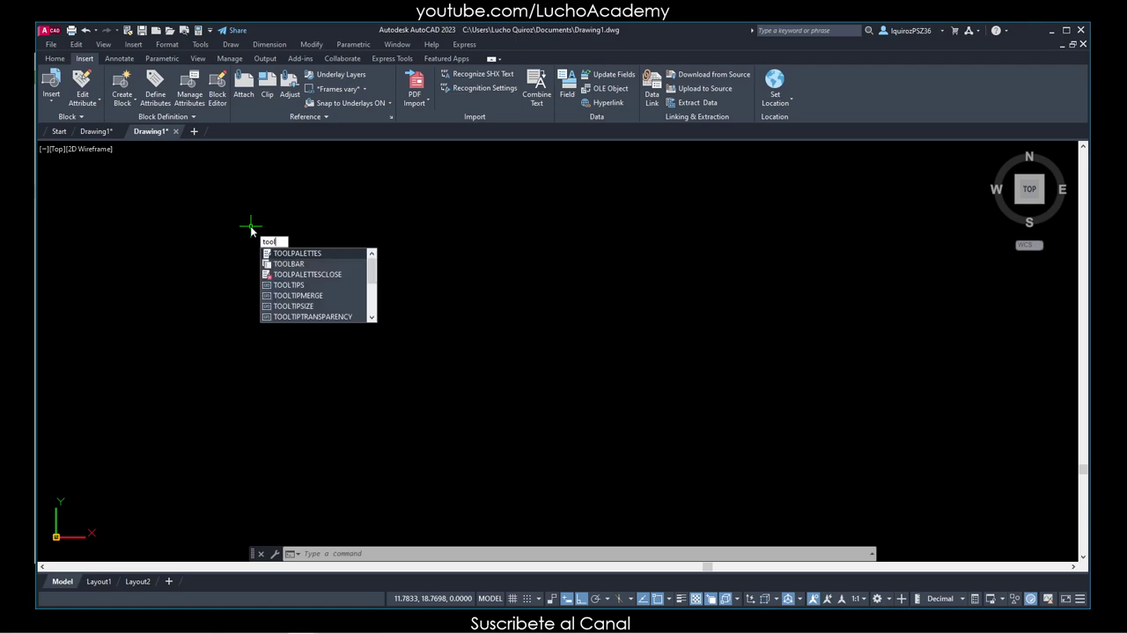
{"action": "left_click", "coordinate": [298, 253]}
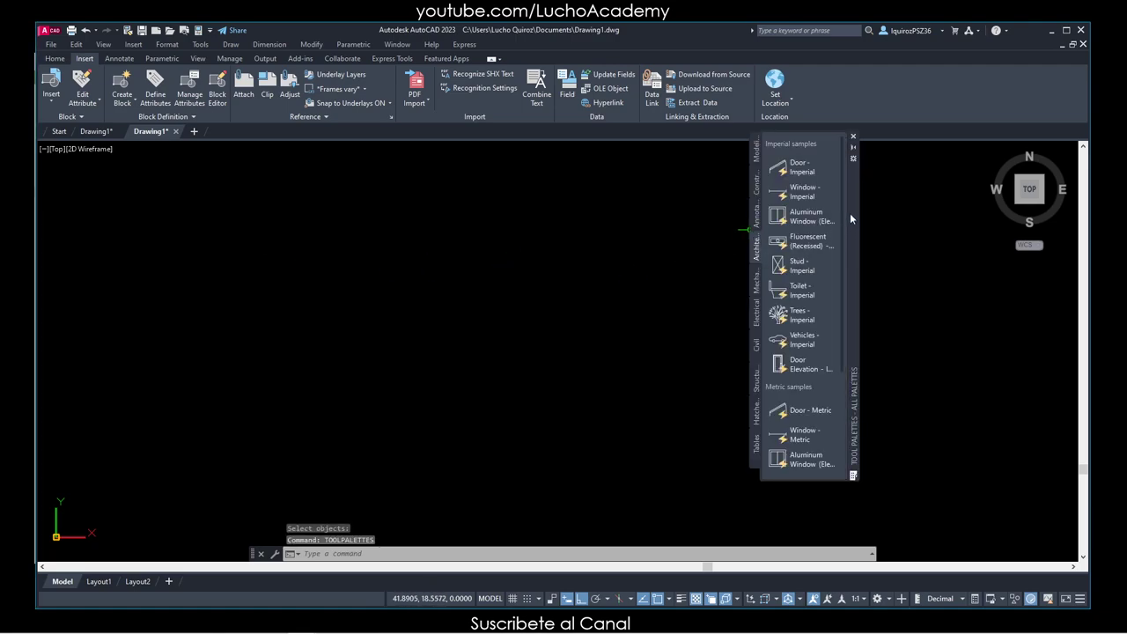
{"action": "left_click_drag", "start_coordinate": [855, 225], "coordinate": [867, 257]}
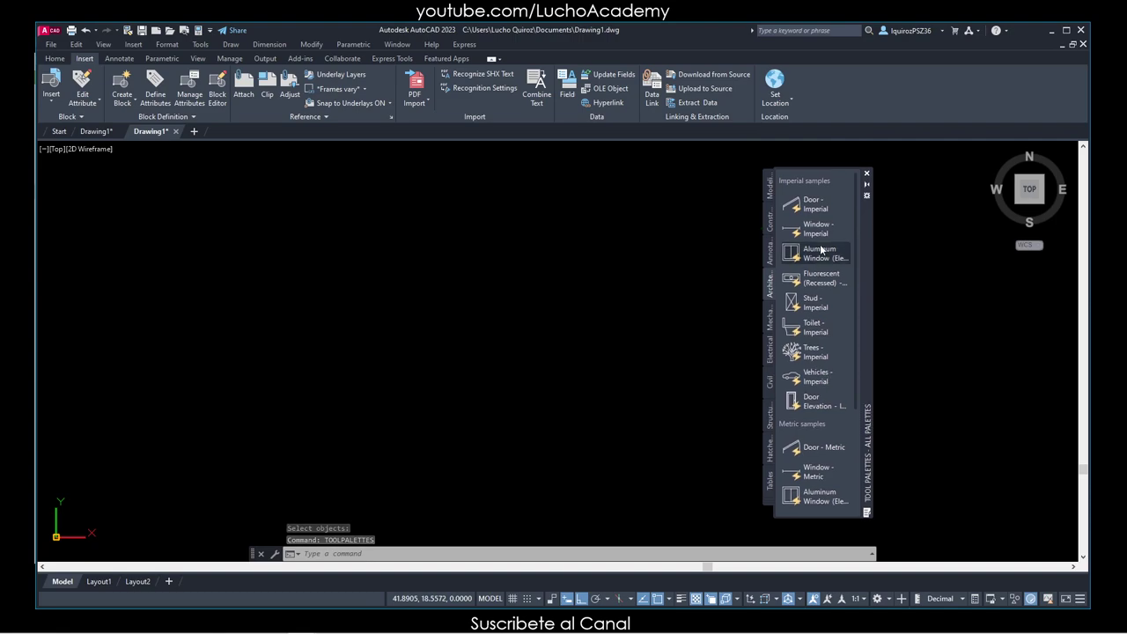
Show the Modeling palette, then the Constraints palette with geometric and dimensional constraints
{"action": "left_click", "coordinate": [771, 192]}
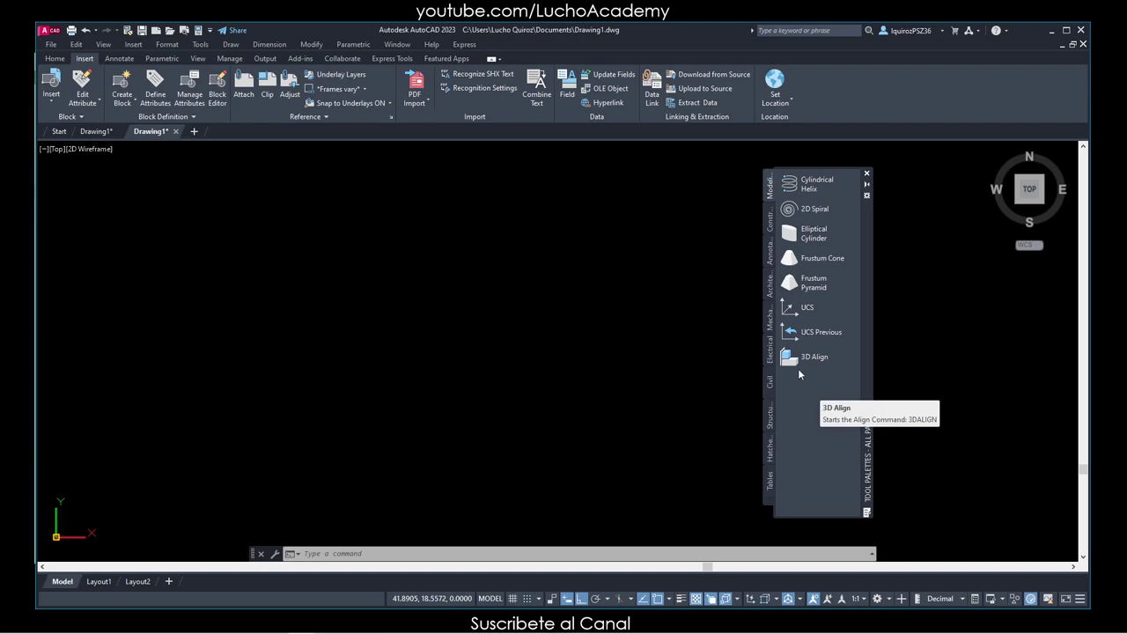
{"action": "left_click", "coordinate": [771, 214]}
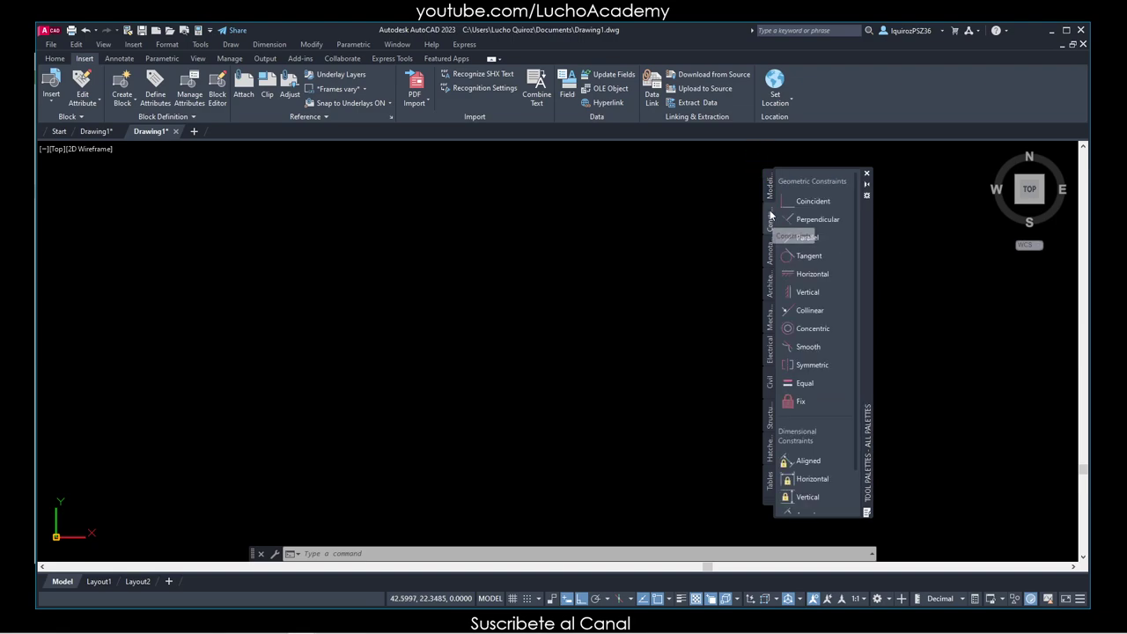
{"action": "scroll", "coordinate": [833, 289], "scroll_direction": "down", "scroll_amount": 2}
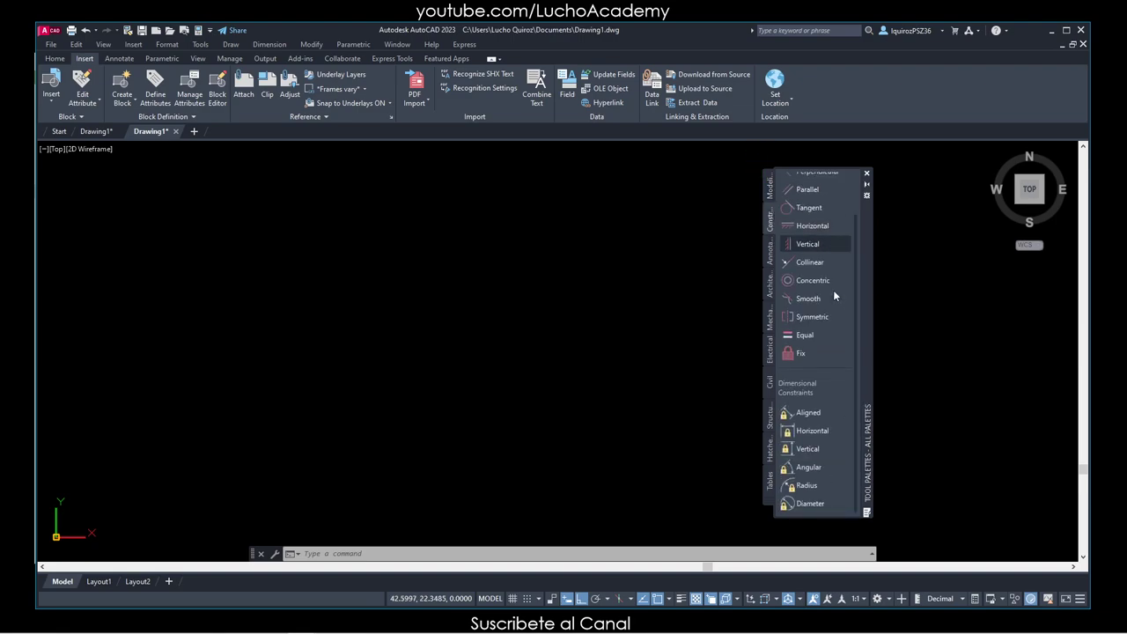
{"action": "scroll", "coordinate": [833, 290], "scroll_direction": "up", "scroll_amount": 2}
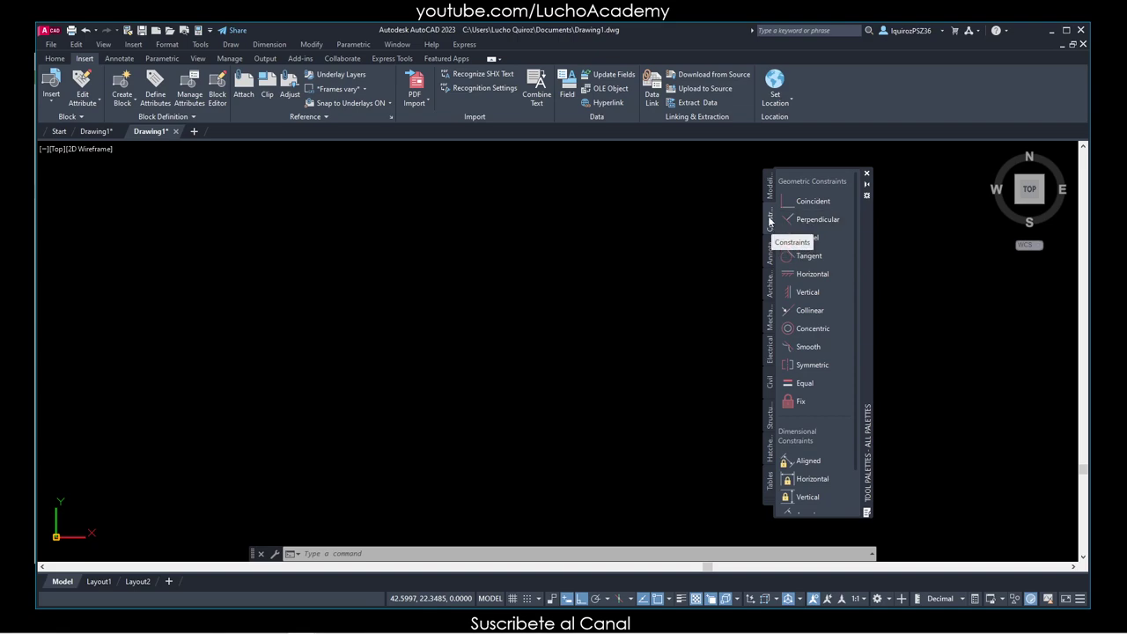
Browse the Annotation, Architectural and Mechanical palette samples
{"action": "left_click", "coordinate": [770, 258]}
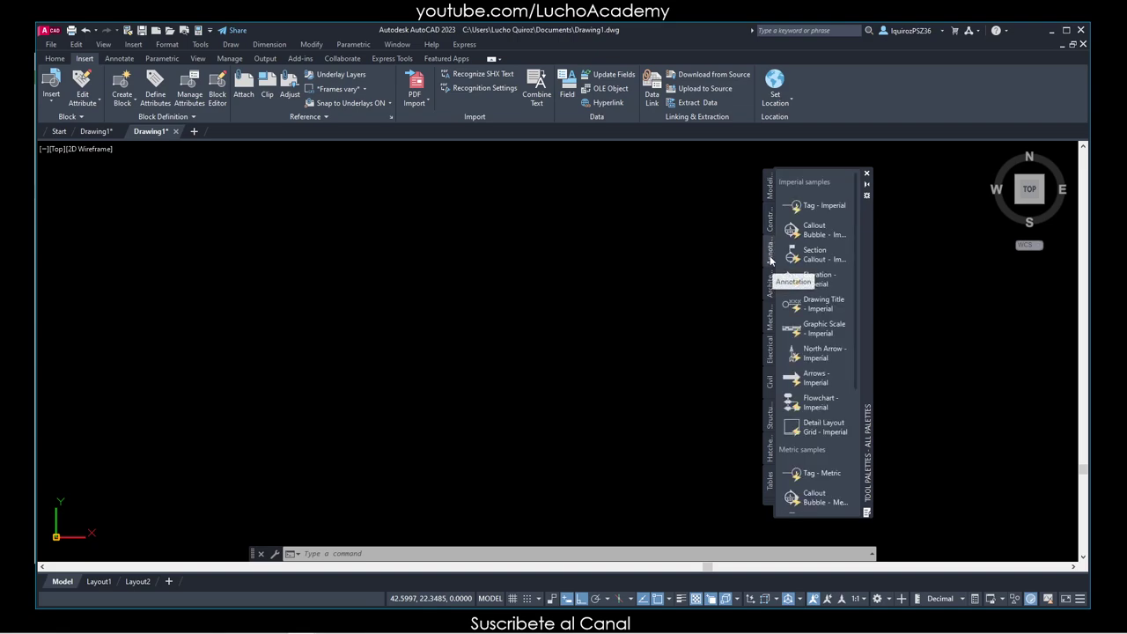
{"action": "scroll", "coordinate": [819, 258], "scroll_direction": "down", "scroll_amount": 2}
{"action": "scroll", "coordinate": [822, 258], "scroll_direction": "down", "scroll_amount": 2}
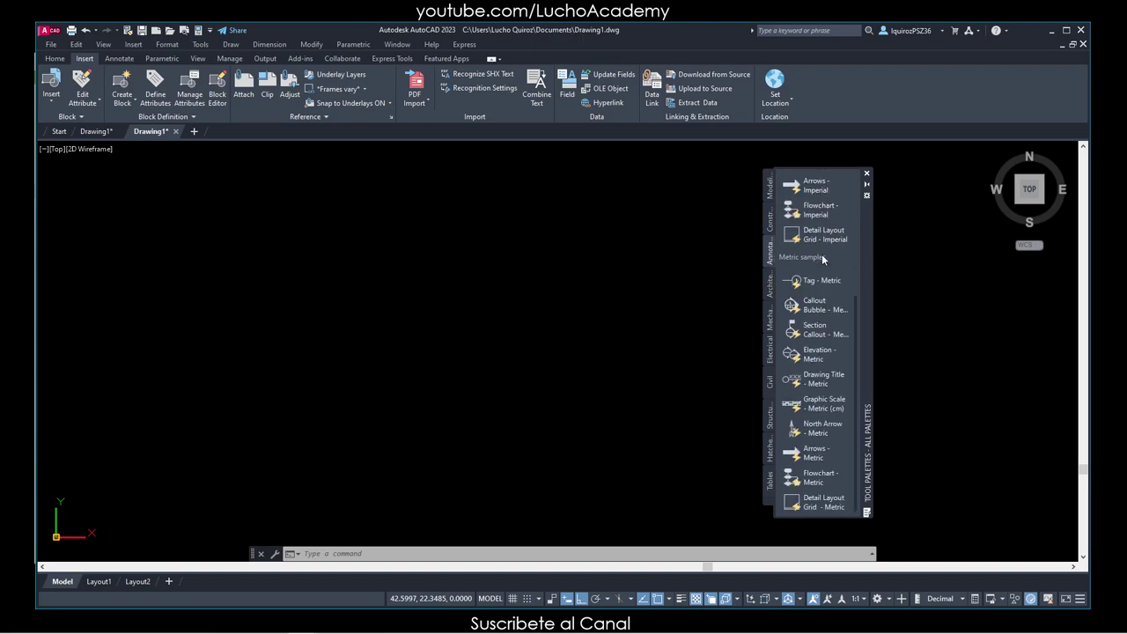
{"action": "left_click", "coordinate": [772, 289]}
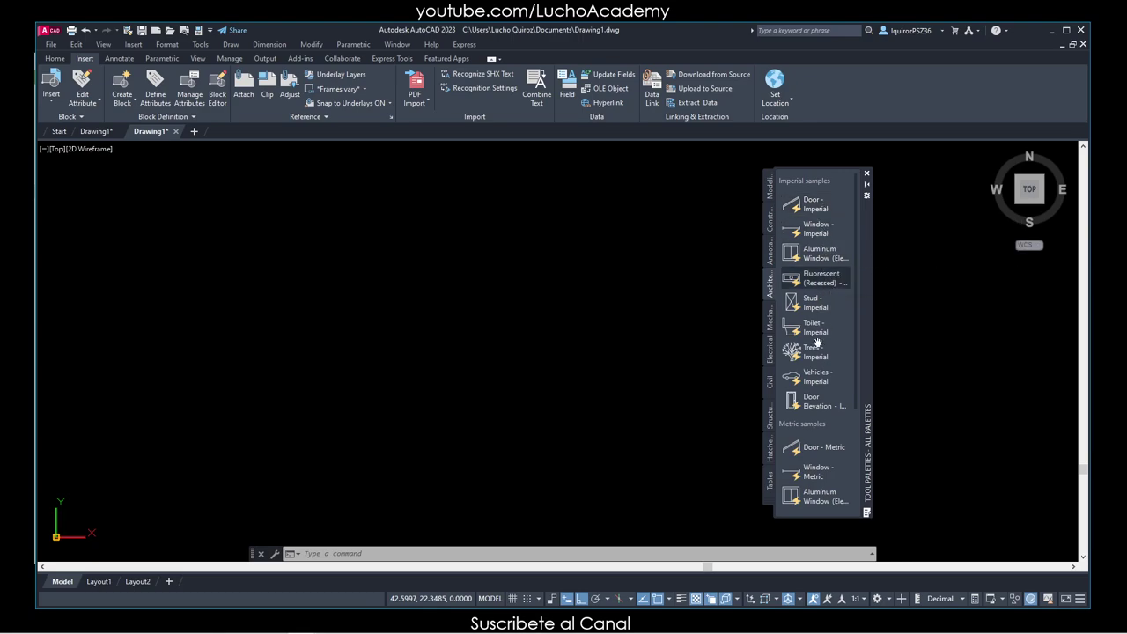
{"action": "scroll", "coordinate": [818, 350], "scroll_direction": "down", "scroll_amount": 3}
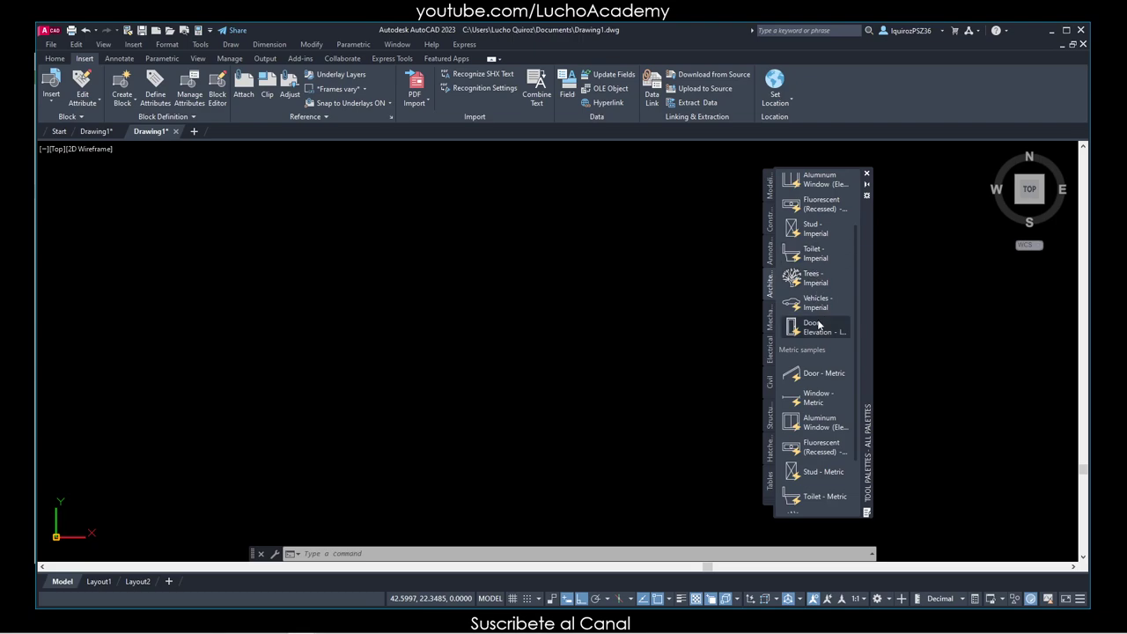
{"action": "scroll", "coordinate": [817, 324], "scroll_direction": "down", "scroll_amount": 3}
{"action": "left_click", "coordinate": [771, 322]}
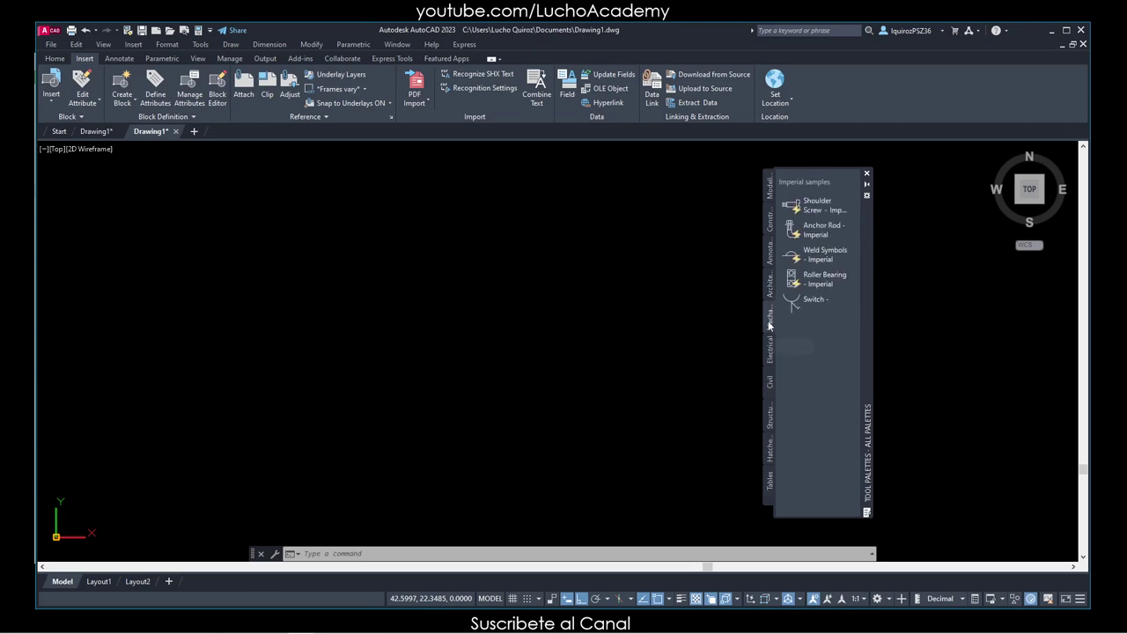
{"action": "scroll", "coordinate": [828, 220], "scroll_direction": "down", "scroll_amount": 5}
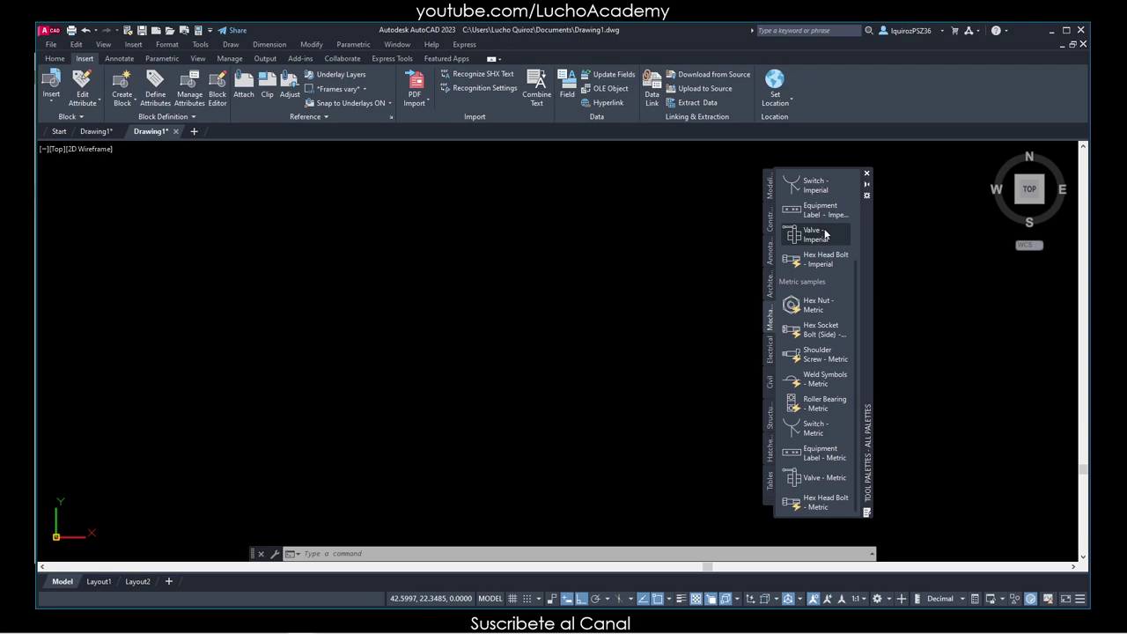
Browse the Electrical, Civil, Structural, Hatches and Tables palettes, then show the palette group list
{"action": "left_click", "coordinate": [770, 350]}
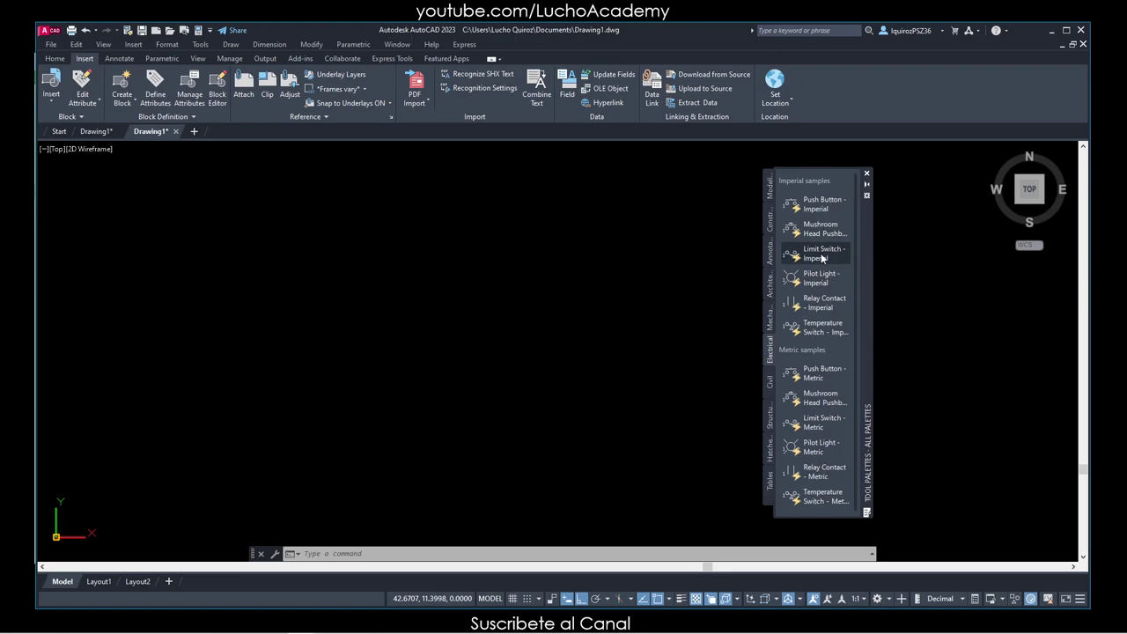
{"action": "left_click", "coordinate": [772, 378]}
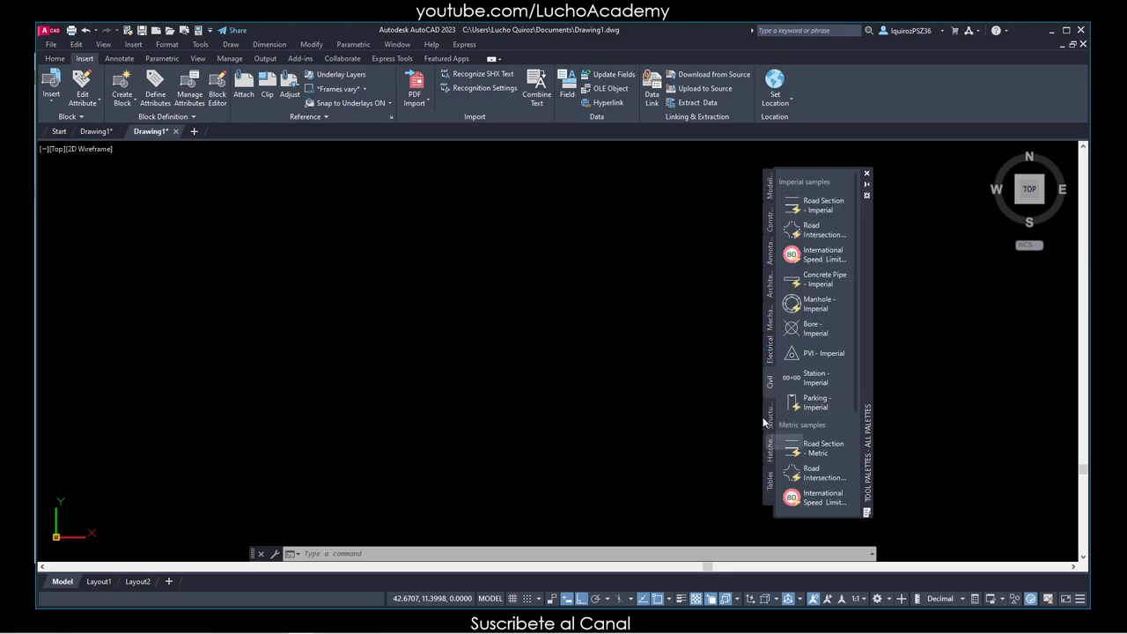
{"action": "scroll", "coordinate": [823, 339], "scroll_direction": "down", "scroll_amount": 3}
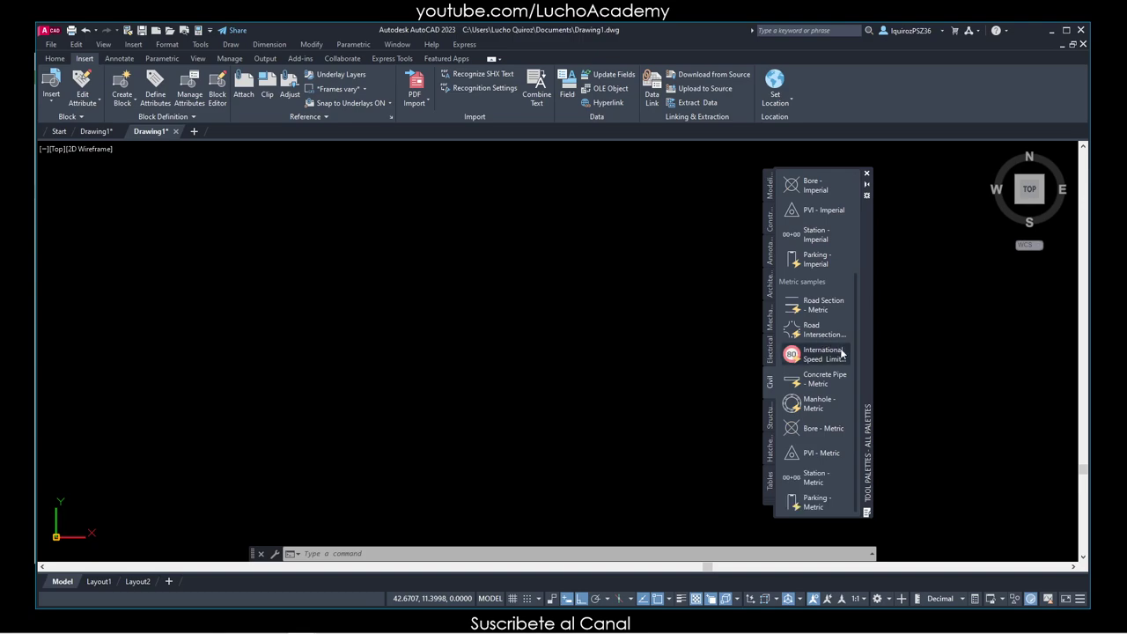
{"action": "left_click", "coordinate": [771, 419]}
{"action": "scroll", "coordinate": [808, 320], "scroll_direction": "down", "scroll_amount": 1}
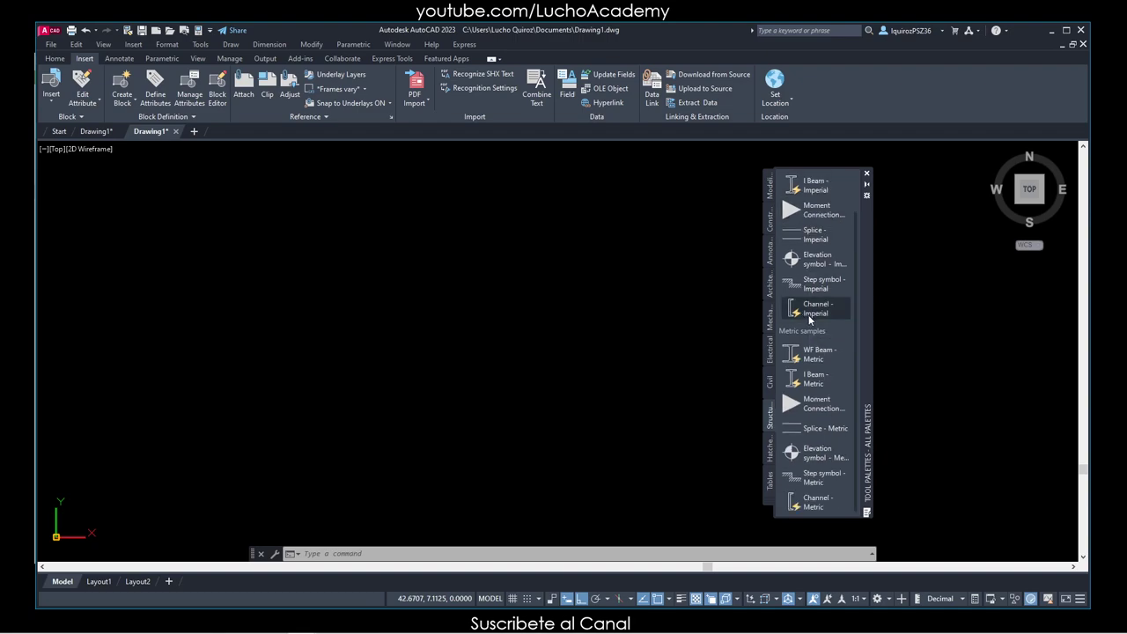
{"action": "left_click", "coordinate": [770, 457]}
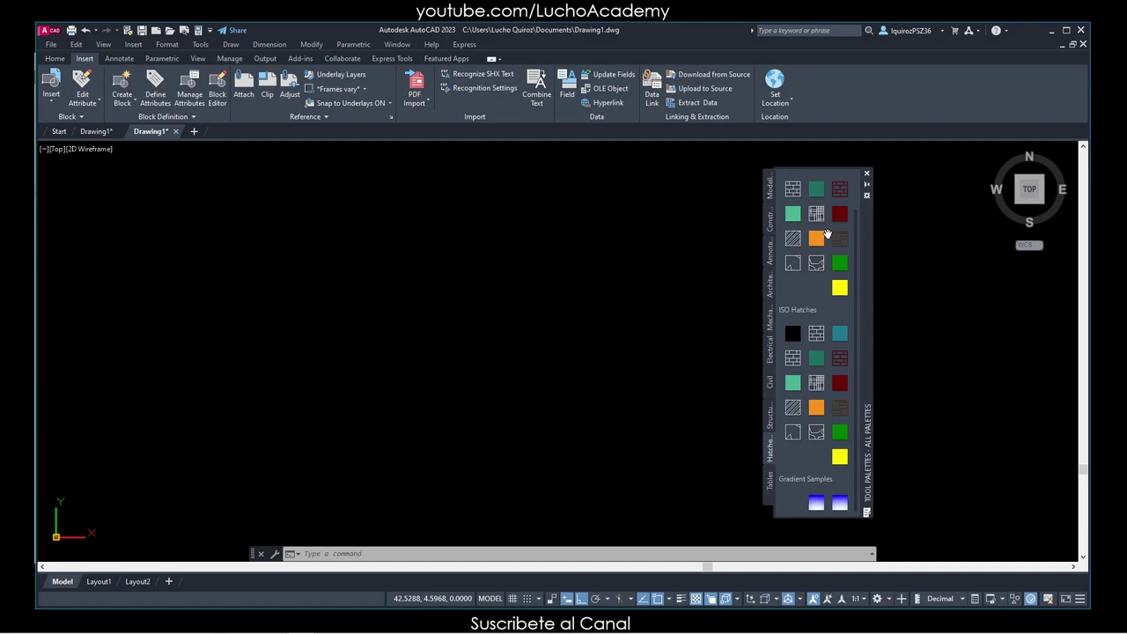
{"action": "scroll", "coordinate": [826, 236], "scroll_direction": "up", "scroll_amount": 1}
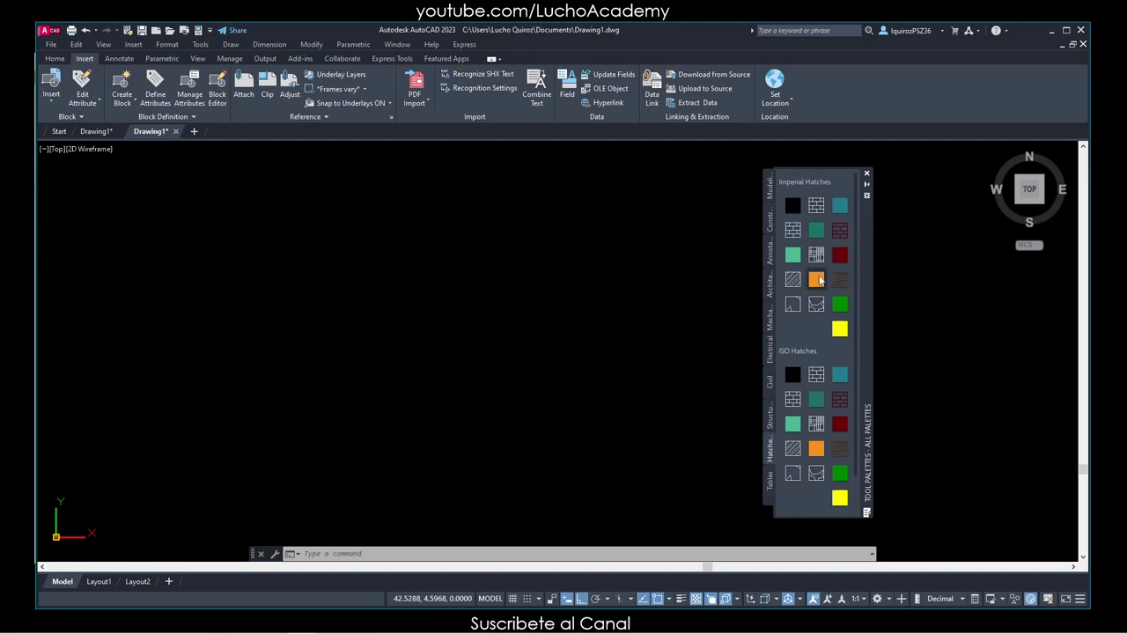
{"action": "left_click", "coordinate": [768, 480]}
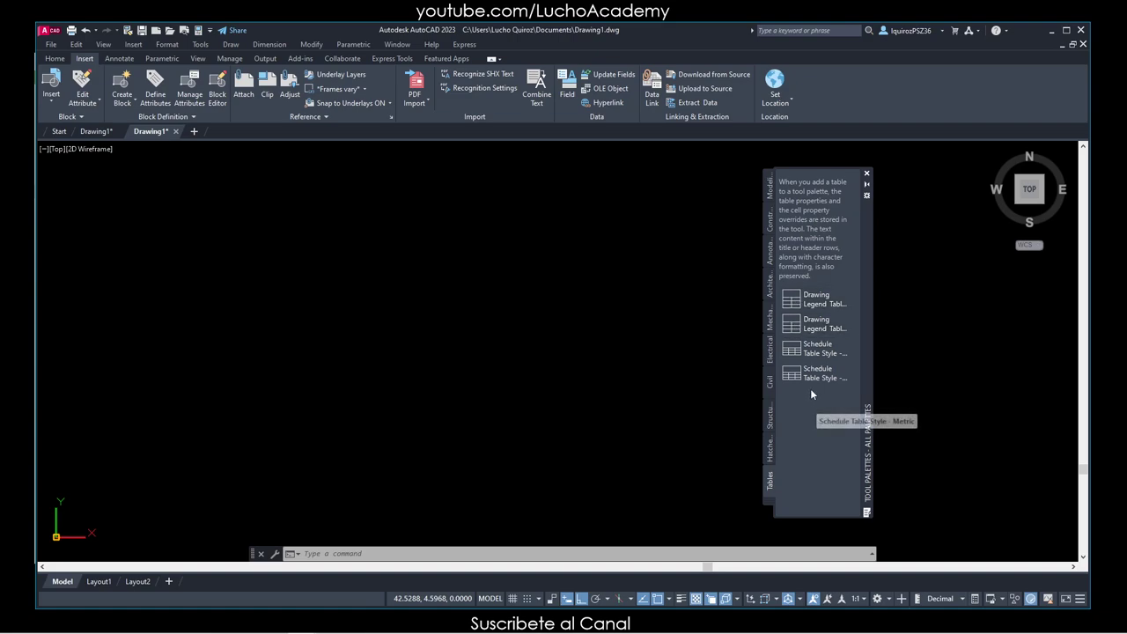
{"action": "left_click", "coordinate": [769, 505]}
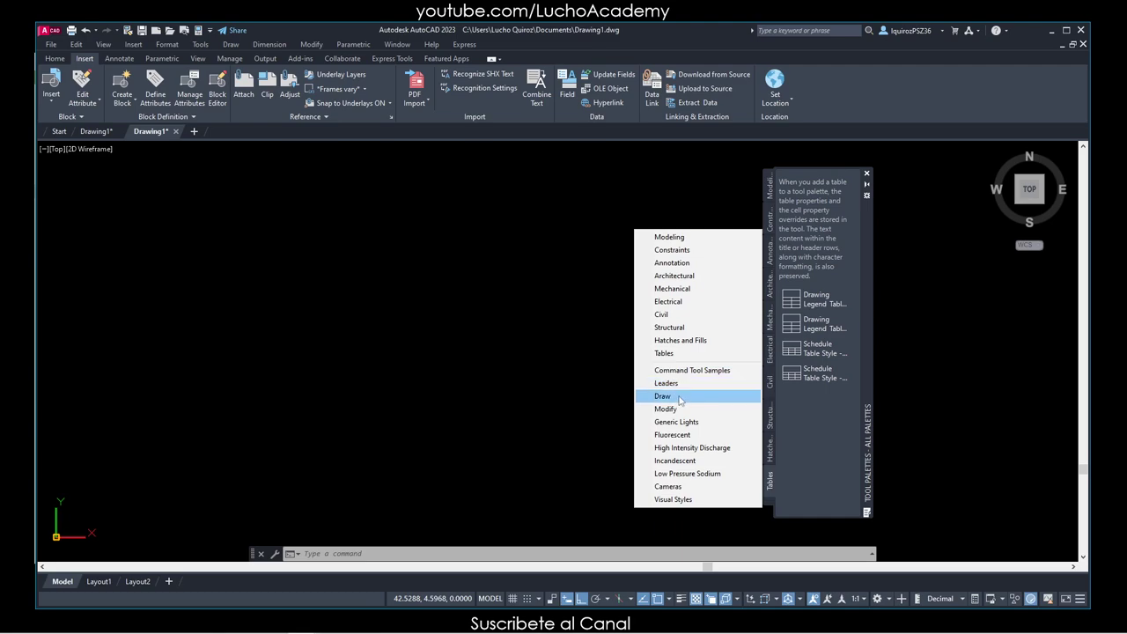
Switch to the Draw palette and scroll through its tools
{"action": "left_click", "coordinate": [679, 396]}
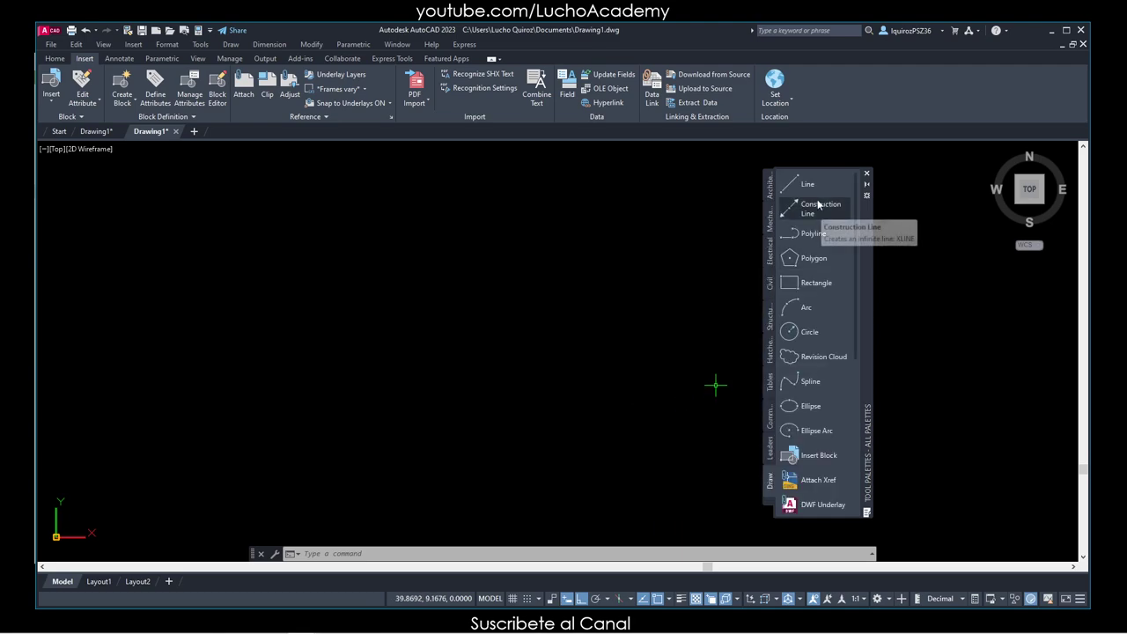
{"action": "scroll", "coordinate": [819, 204], "scroll_direction": "down", "scroll_amount": 3}
{"action": "scroll", "coordinate": [818, 205], "scroll_direction": "down", "scroll_amount": 3}
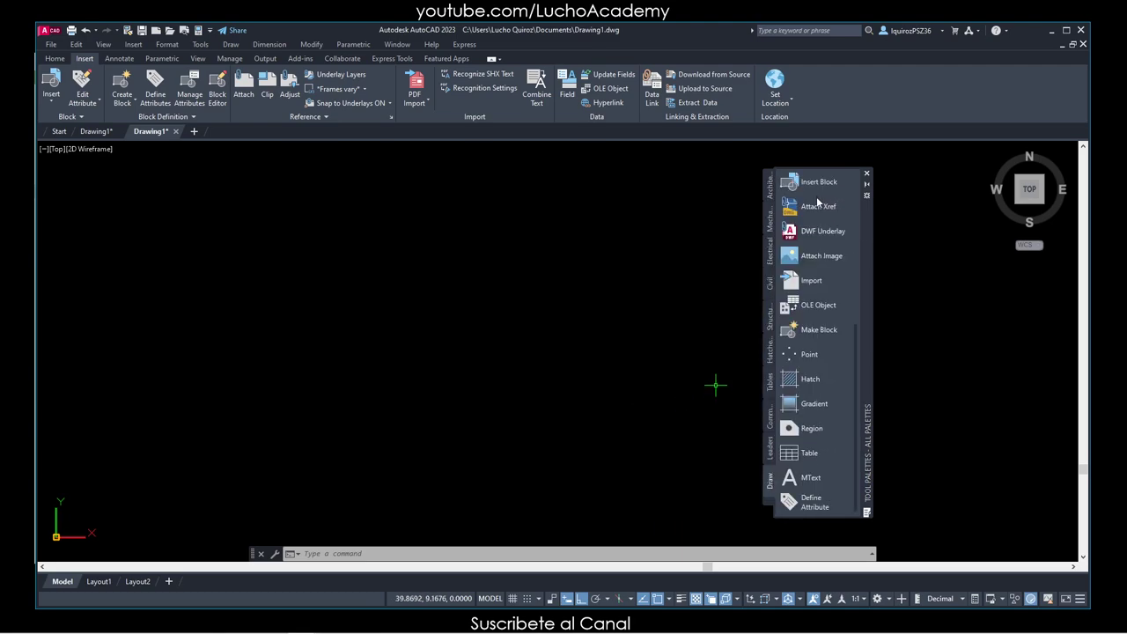
{"action": "scroll", "coordinate": [818, 204], "scroll_direction": "up", "scroll_amount": 3}
{"action": "scroll", "coordinate": [818, 204], "scroll_direction": "up", "scroll_amount": 3}
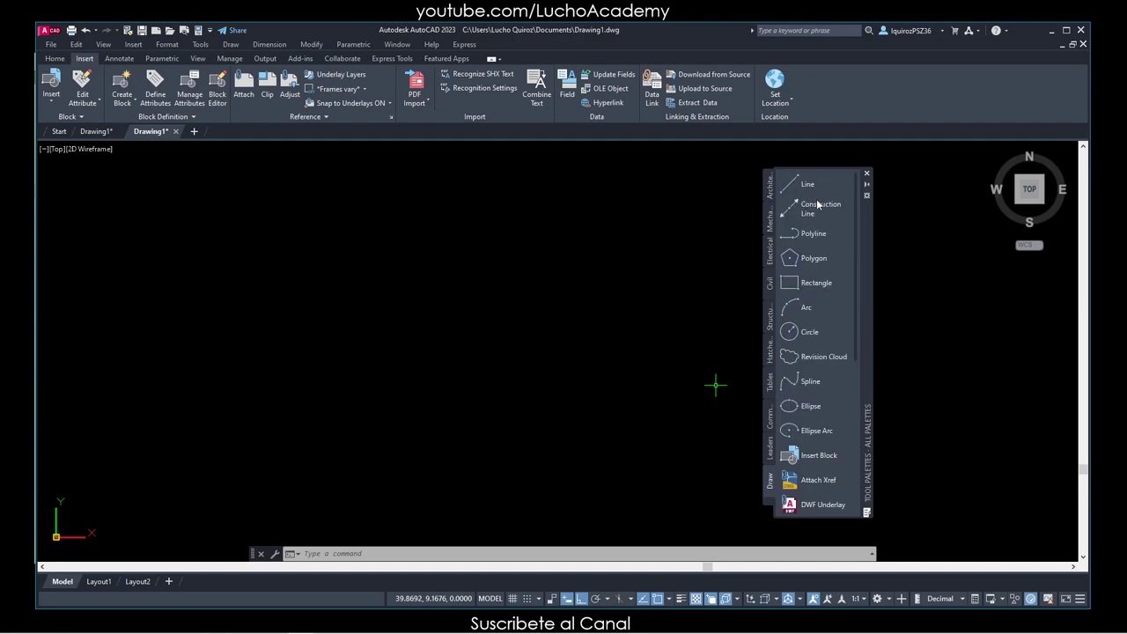
Switch to the Cameras palette, then the High Intensity Discharge lights palette
{"action": "left_click", "coordinate": [771, 506]}
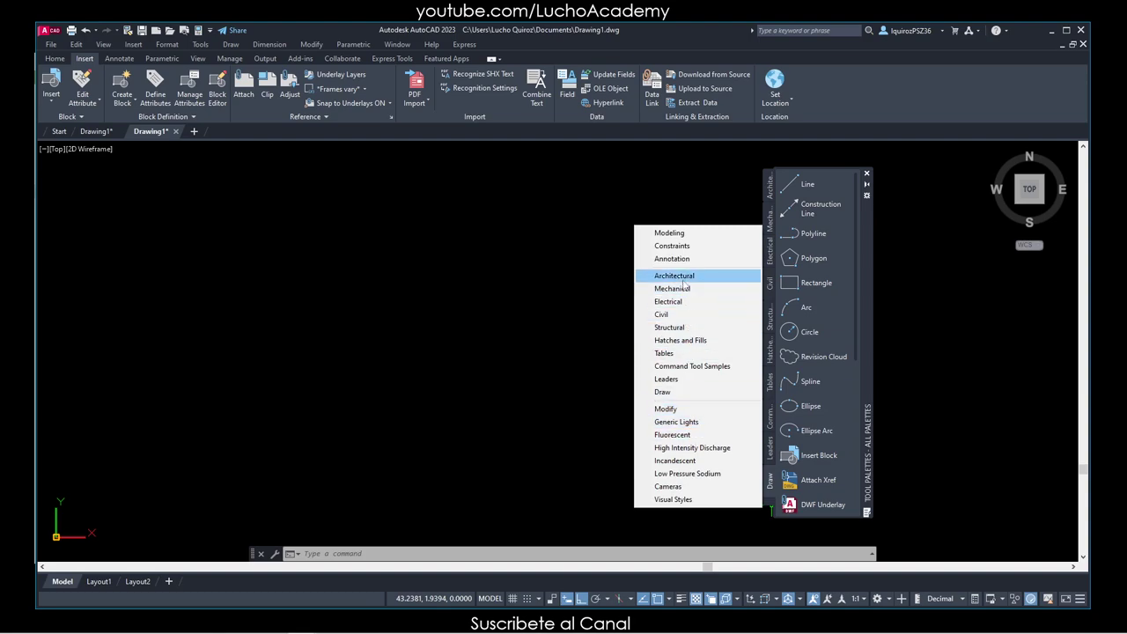
{"action": "left_click", "coordinate": [690, 487]}
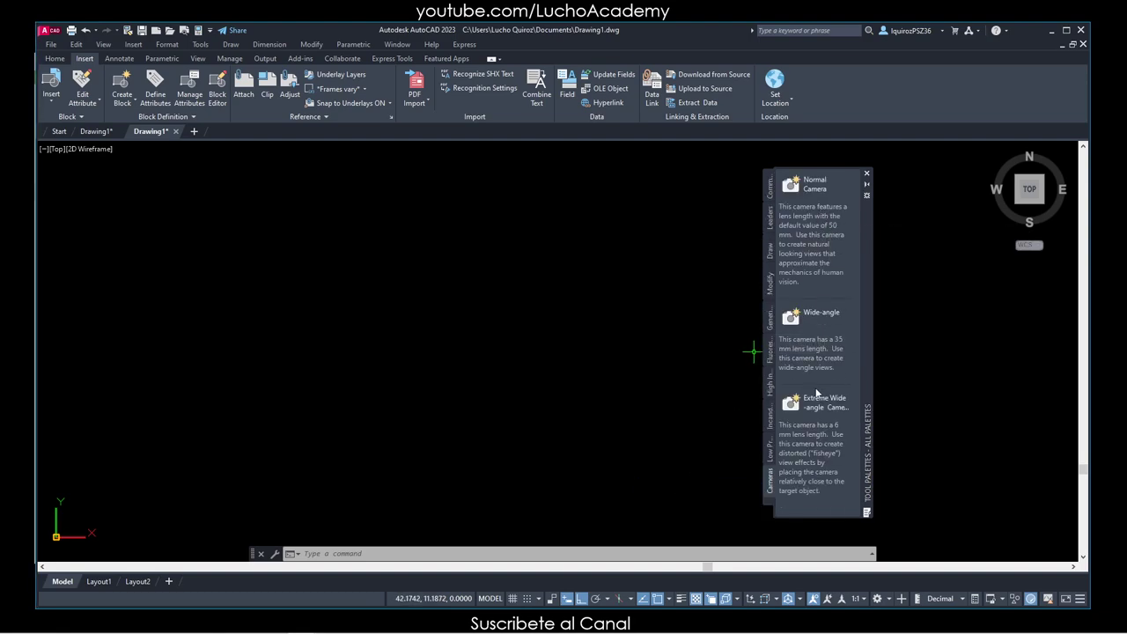
{"action": "left_click", "coordinate": [770, 498]}
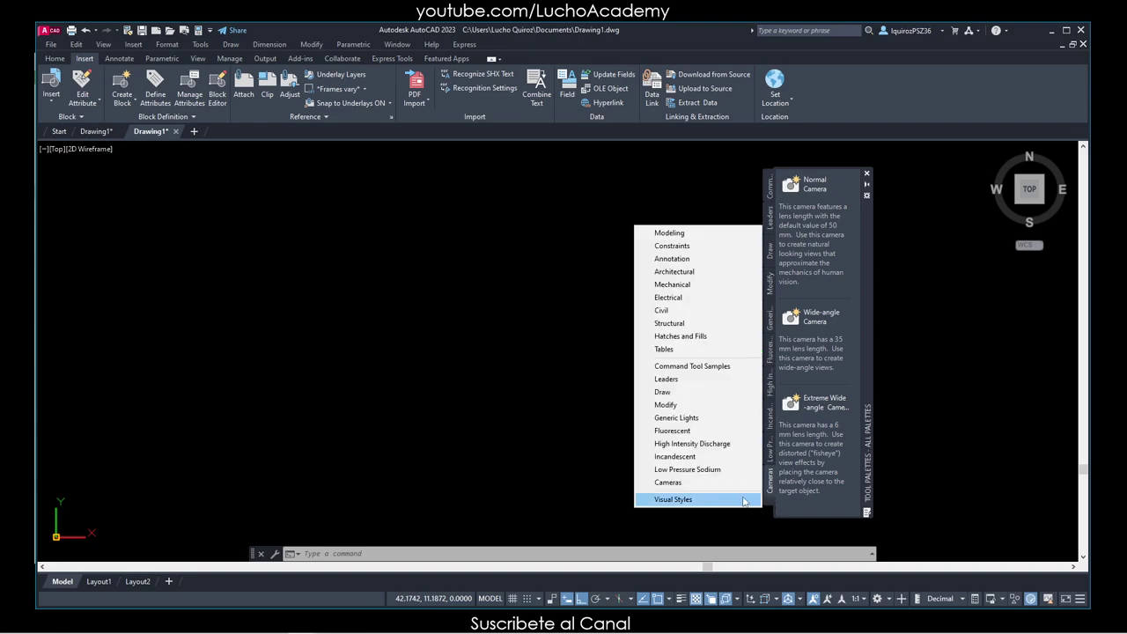
{"action": "left_click", "coordinate": [696, 445]}
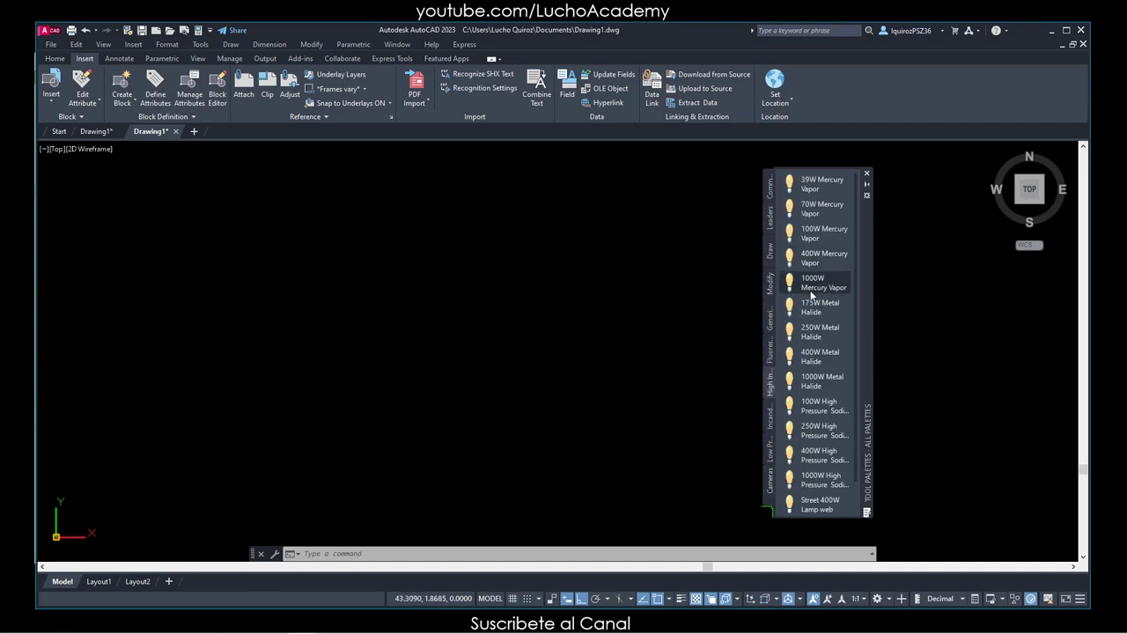
{"action": "scroll", "coordinate": [813, 281], "scroll_direction": "down", "scroll_amount": 1}
{"action": "scroll", "coordinate": [812, 290], "scroll_direction": "up", "scroll_amount": 1}
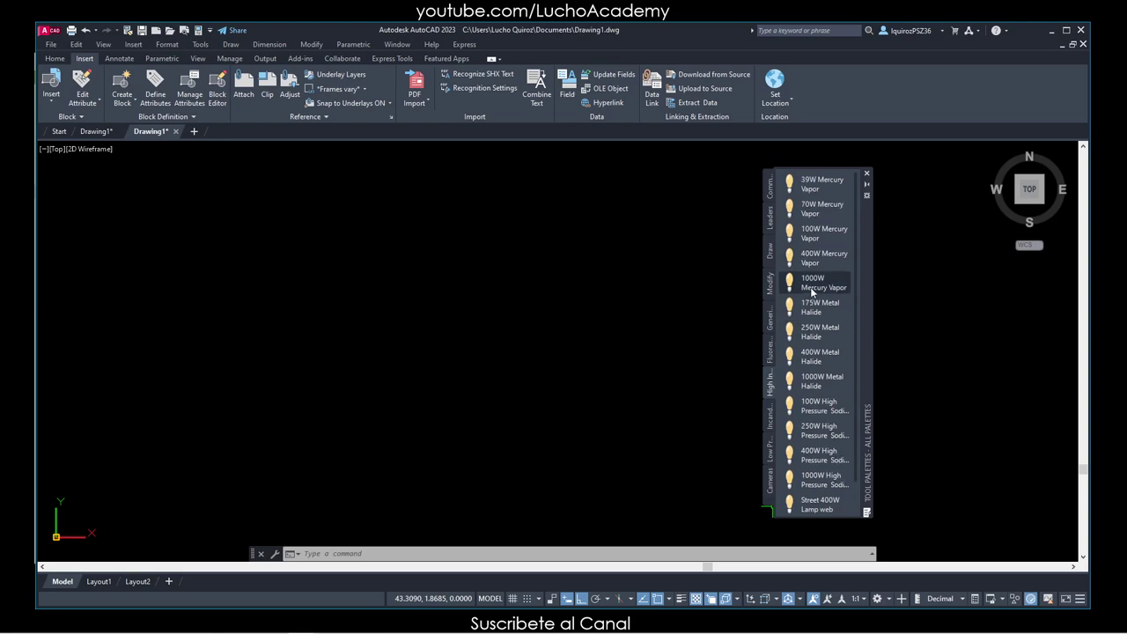
{"action": "left_click", "coordinate": [769, 218]}
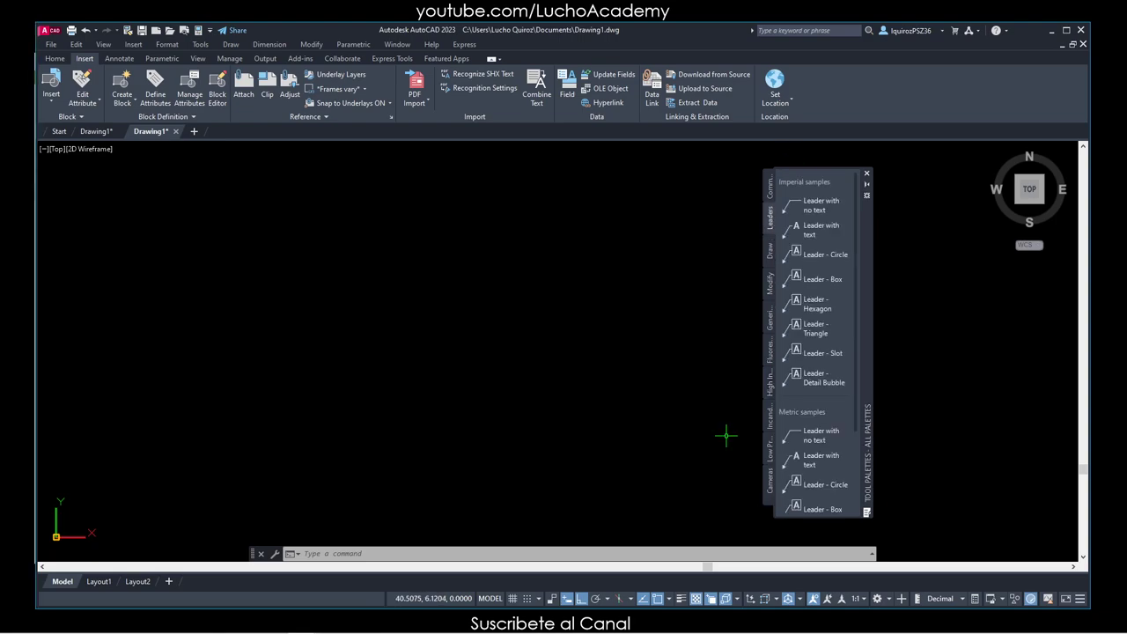
{"action": "left_click", "coordinate": [769, 507]}
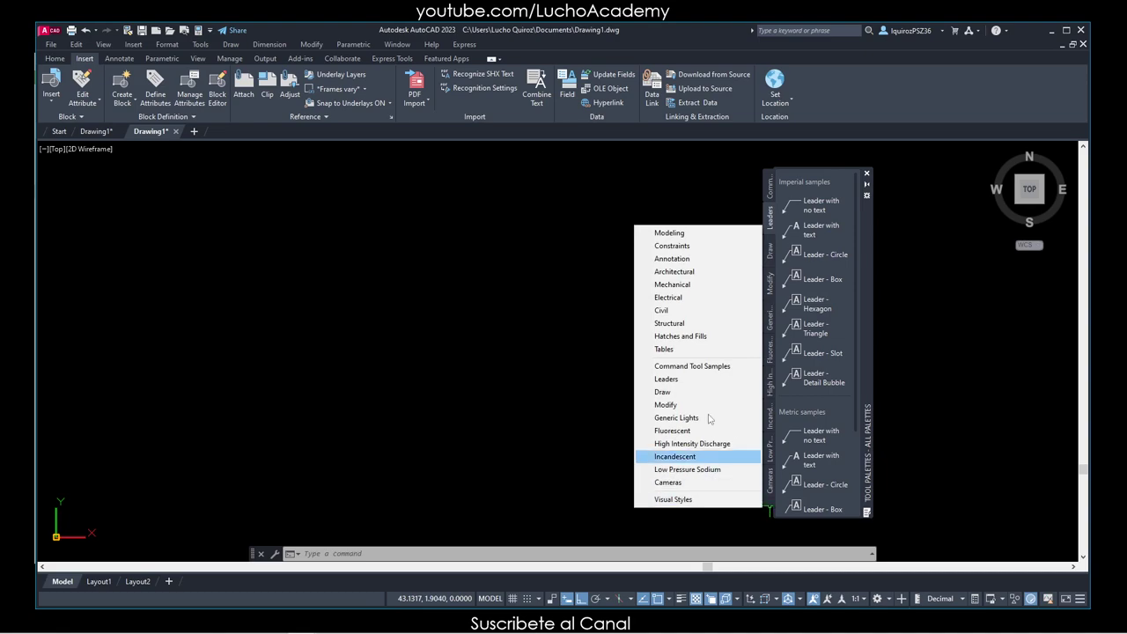
{"action": "left_click", "coordinate": [680, 273]}
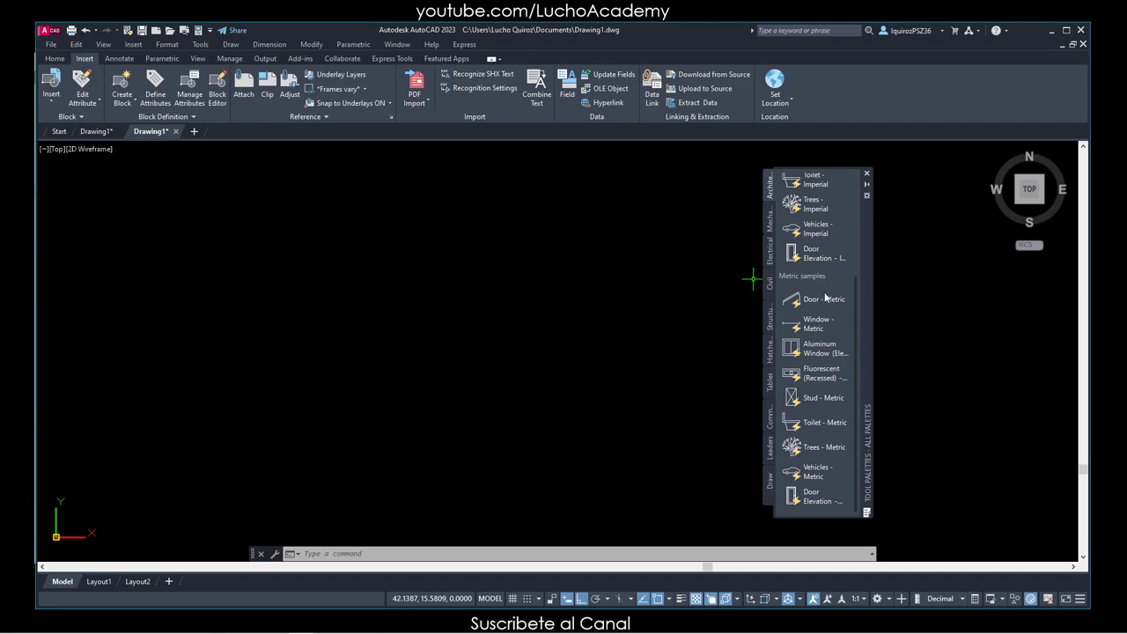
{"action": "scroll", "coordinate": [826, 301], "scroll_direction": "up", "scroll_amount": 3}
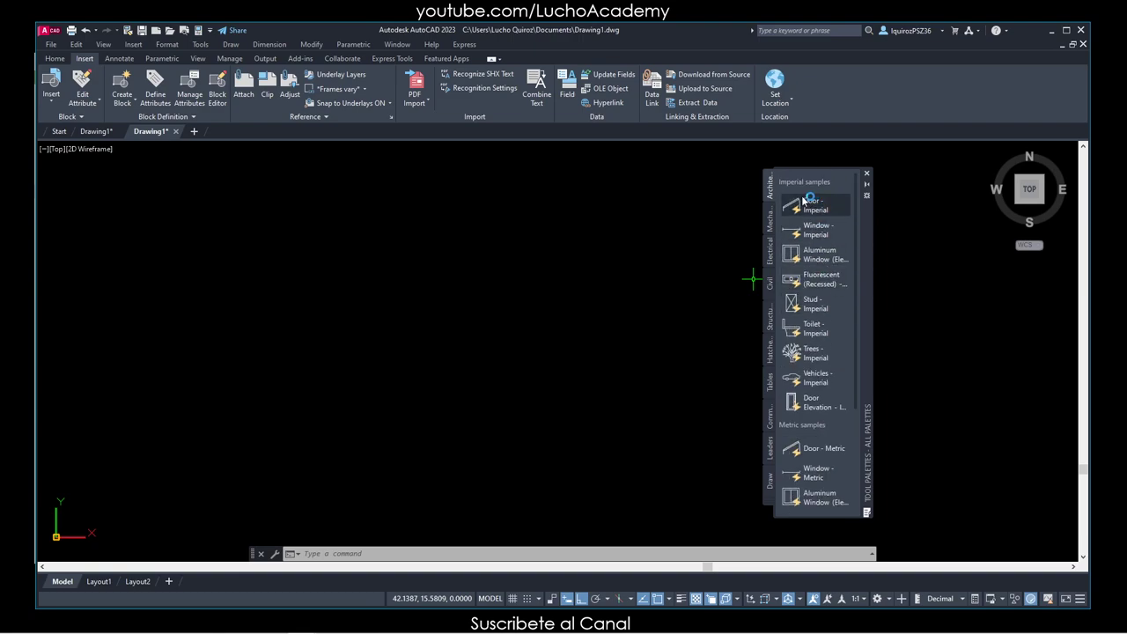
{"action": "scroll", "coordinate": [808, 275], "scroll_direction": "down", "scroll_amount": 3}
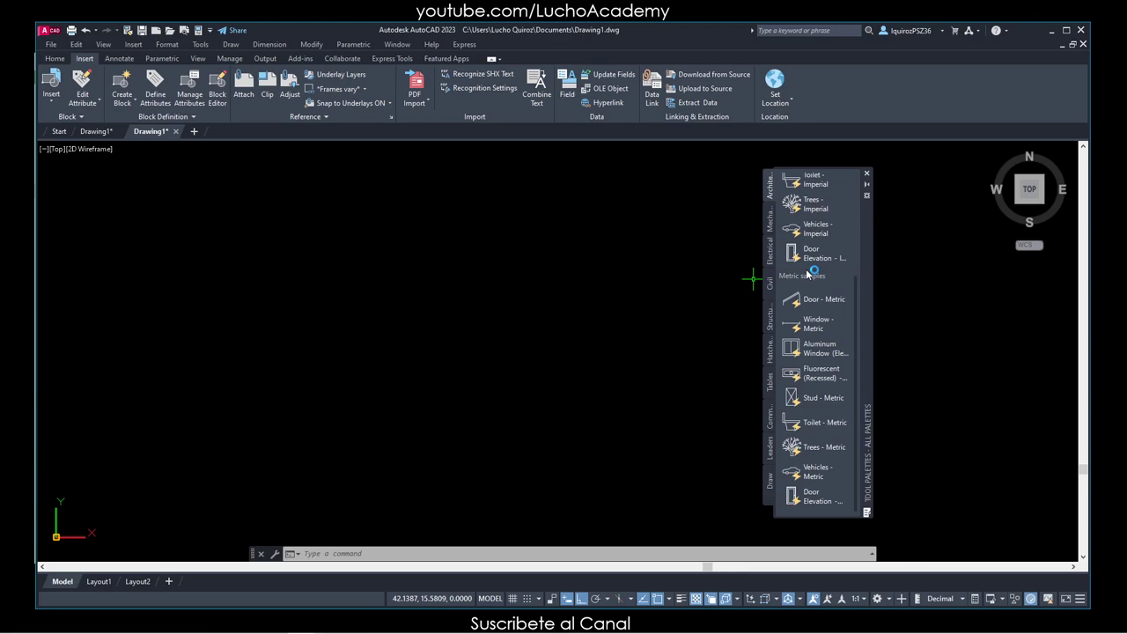
{"action": "scroll", "coordinate": [808, 275], "scroll_direction": "up", "scroll_amount": 3}
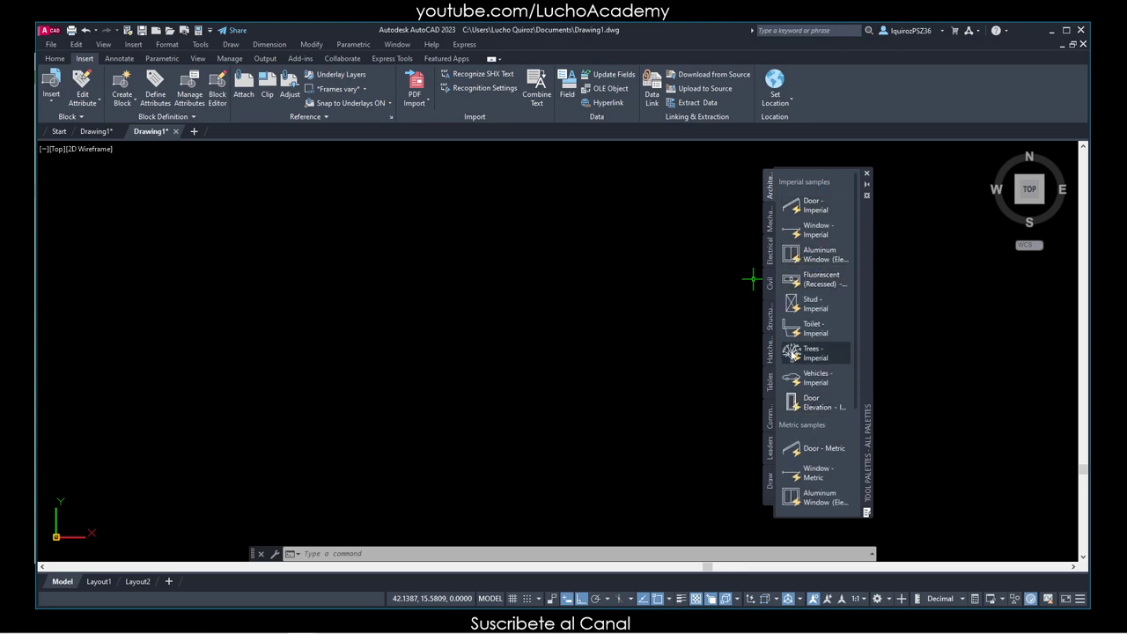
Insert the Toilet - Imperial block, zoom out, then show the Mechanical and Electrical palettes
{"action": "left_click", "coordinate": [831, 333]}
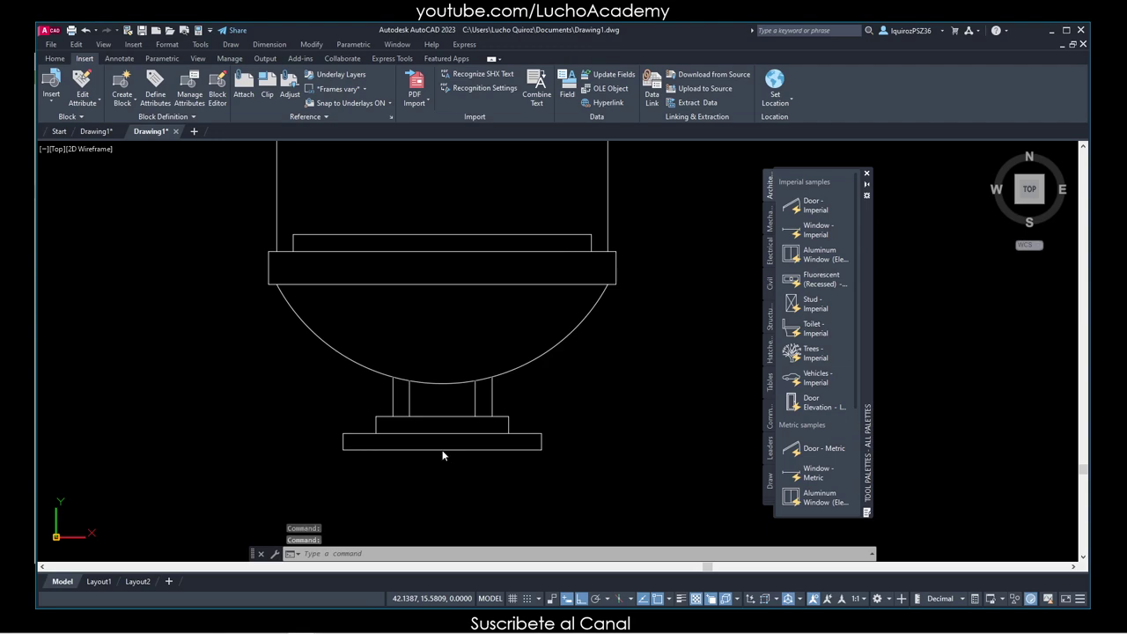
{"action": "left_click", "coordinate": [443, 455]}
{"action": "scroll", "coordinate": [638, 381], "scroll_direction": "down", "scroll_amount": 1}
{"action": "scroll", "coordinate": [650, 377], "scroll_direction": "down", "scroll_amount": 1}
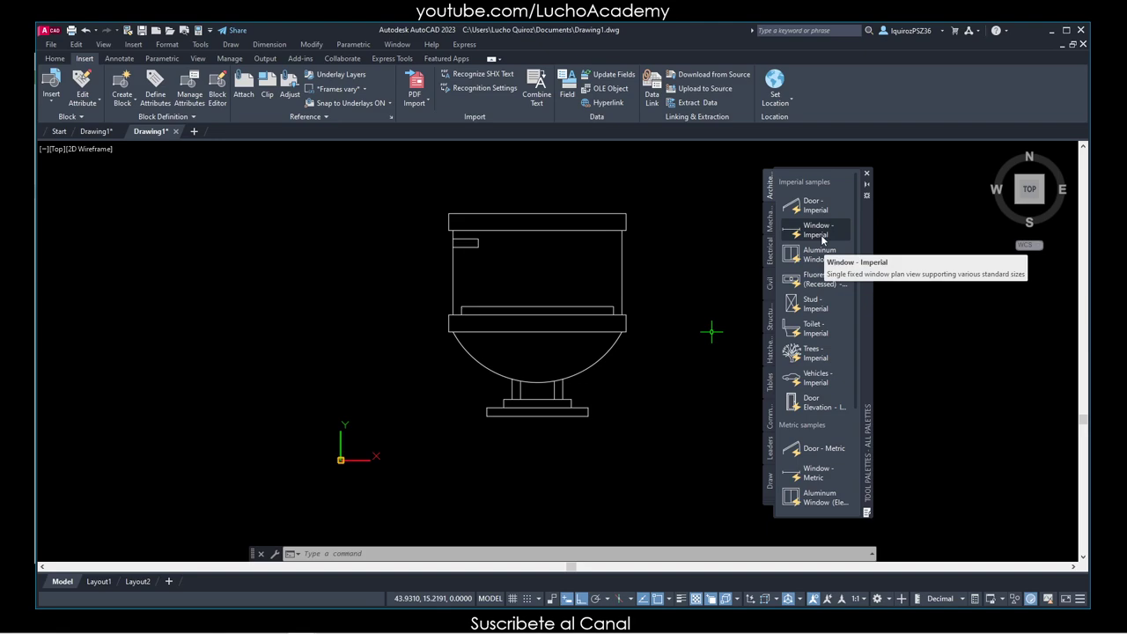
{"action": "left_click", "coordinate": [770, 231]}
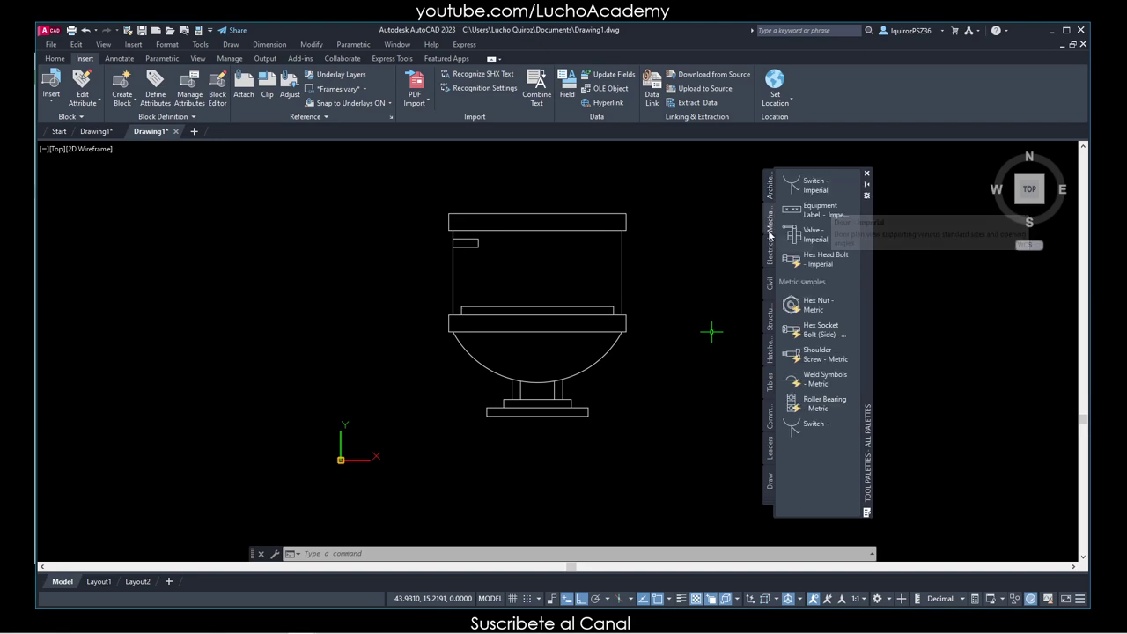
{"action": "left_click", "coordinate": [771, 251]}
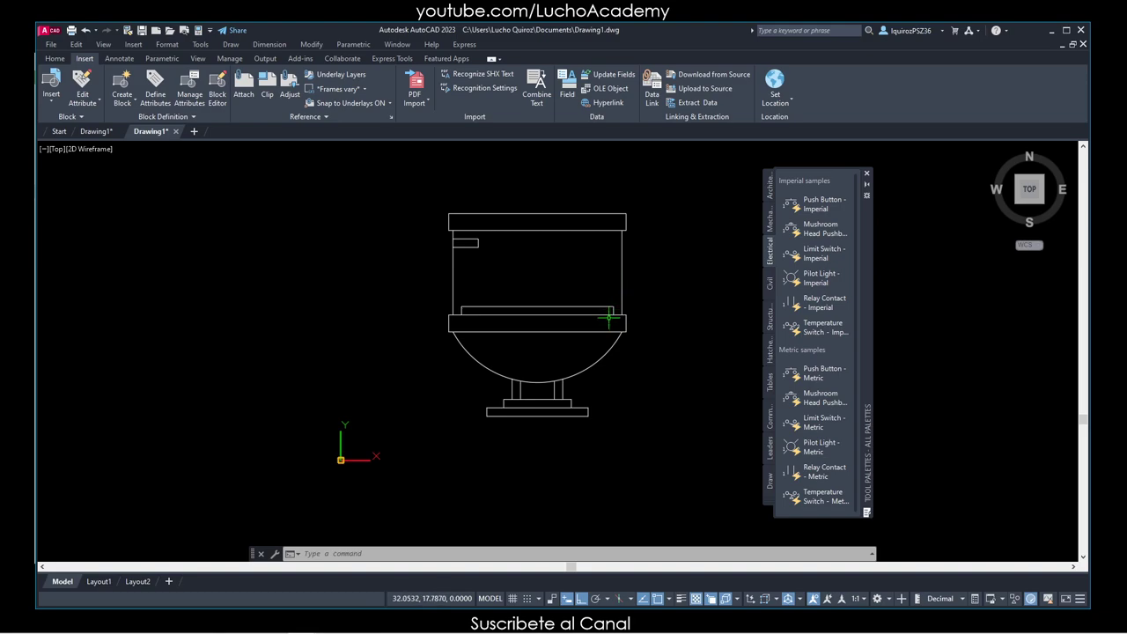
Pan the toilet leftward and select it to reveal its flip, base-point and view grips
{"action": "middle_click_drag", "start_coordinate": [676, 308], "coordinate": [539, 305]}
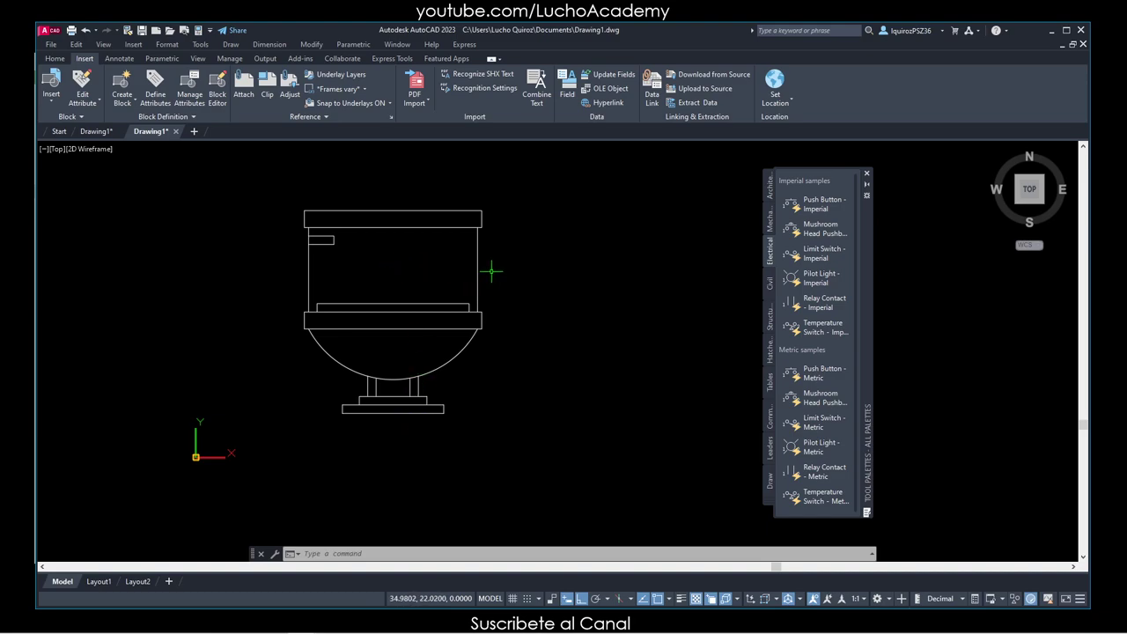
{"action": "left_click", "coordinate": [819, 277]}
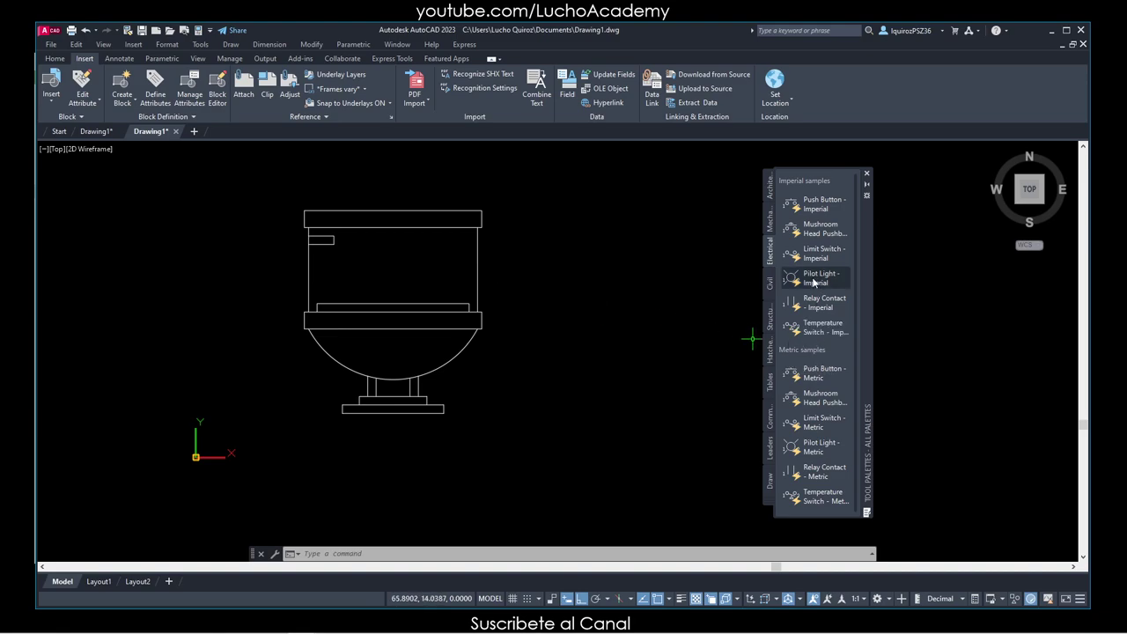
{"action": "left_click", "coordinate": [474, 310]}
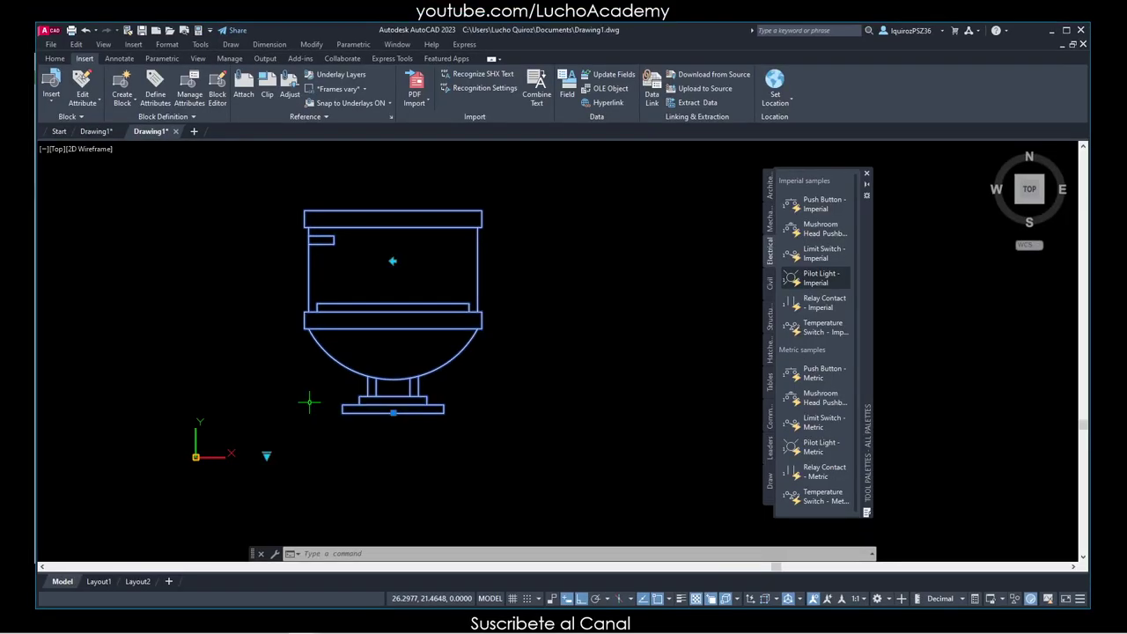
Flip the toilet's tank handle and move the block to the right
{"action": "left_click", "coordinate": [393, 261]}
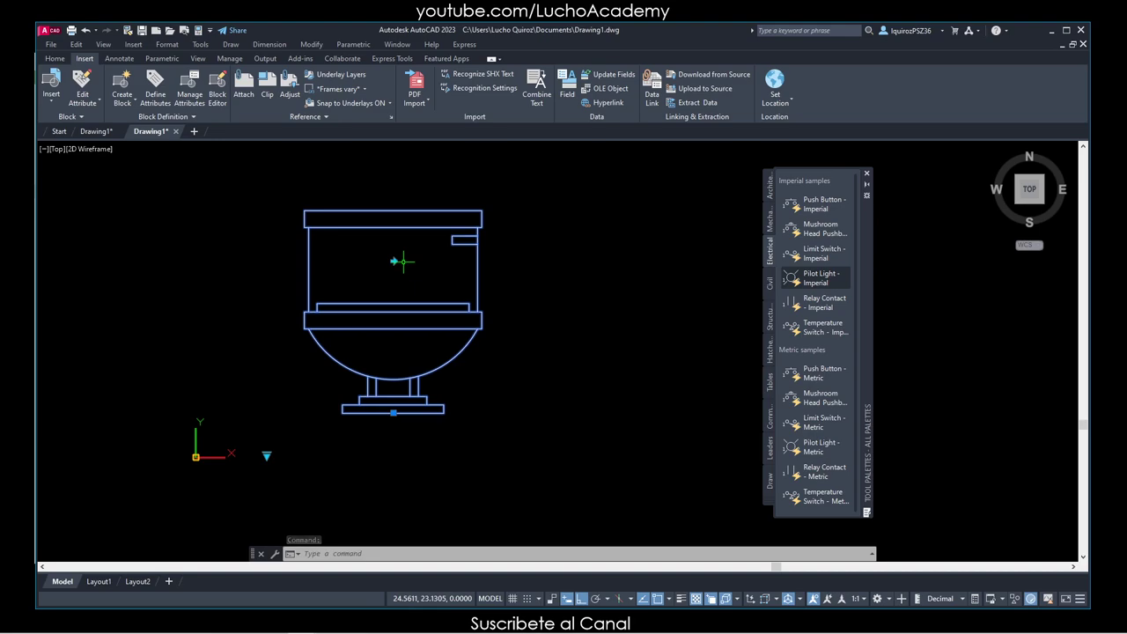
{"action": "left_click", "coordinate": [394, 412]}
{"action": "left_click", "coordinate": [472, 413]}
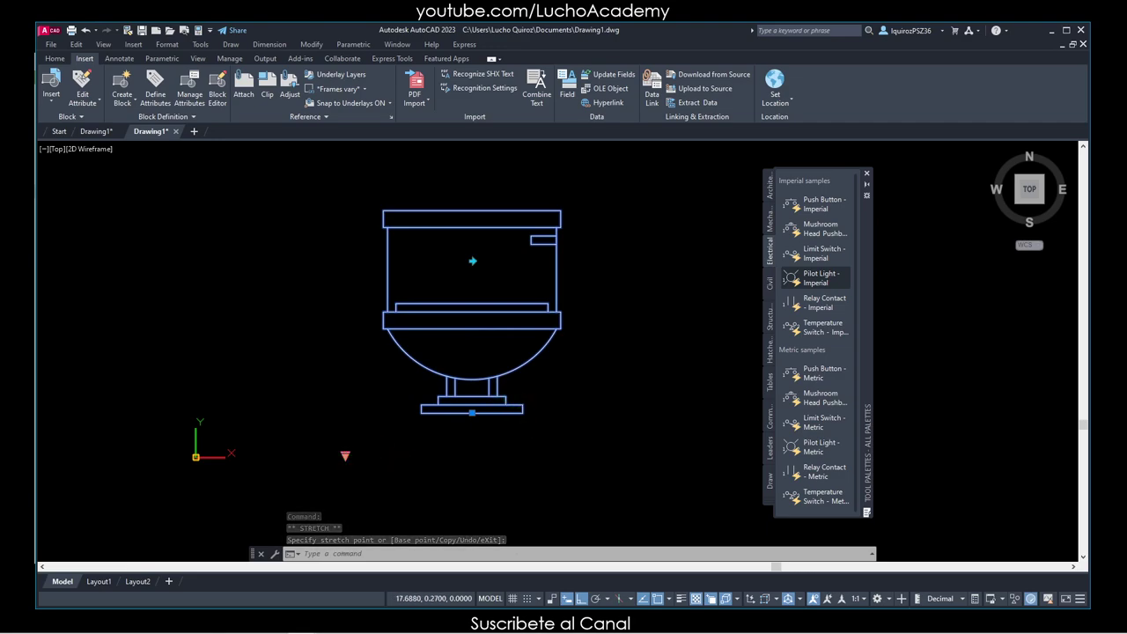
Open and close the toilet view list, flip the tank handle back left, and reopen the list
{"action": "left_click", "coordinate": [345, 455]}
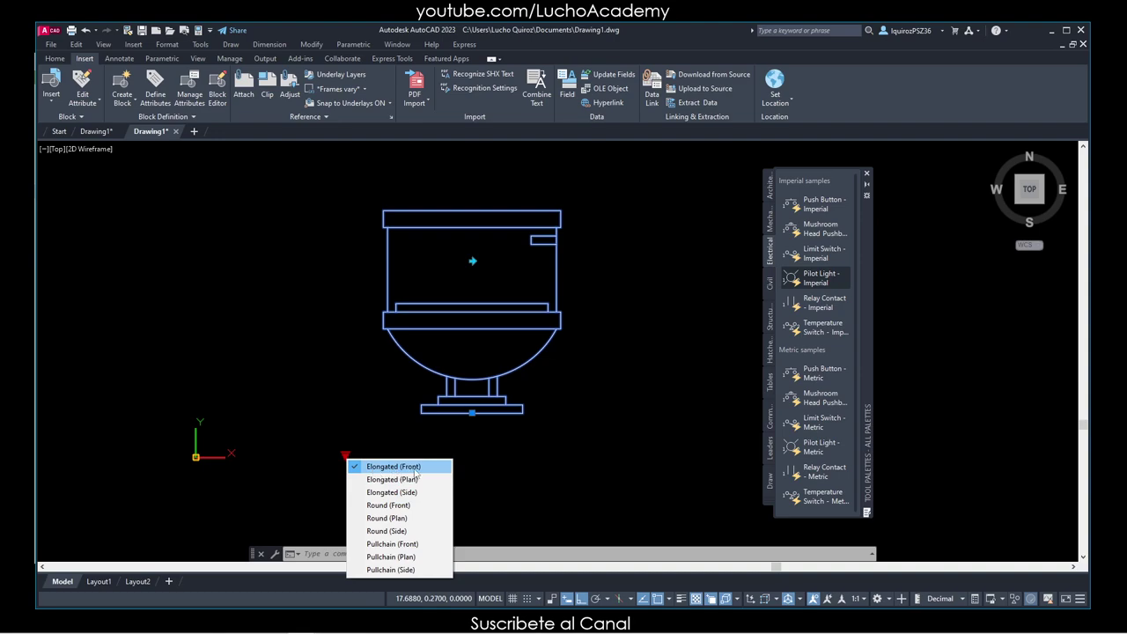
{"action": "left_click", "coordinate": [422, 466]}
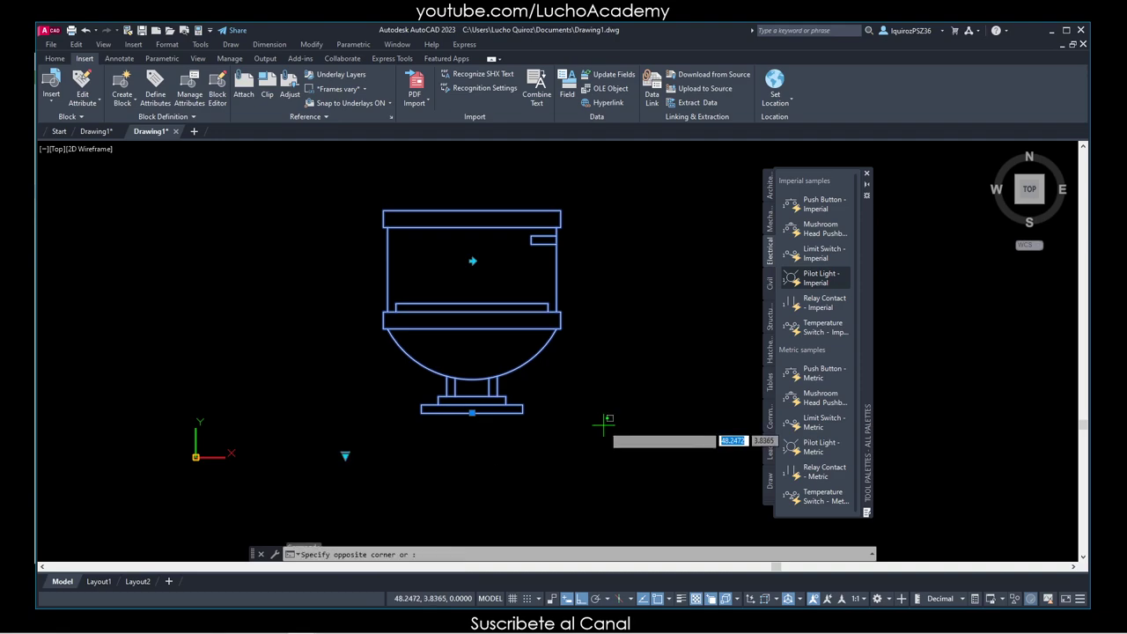
{"action": "left_click", "coordinate": [568, 457]}
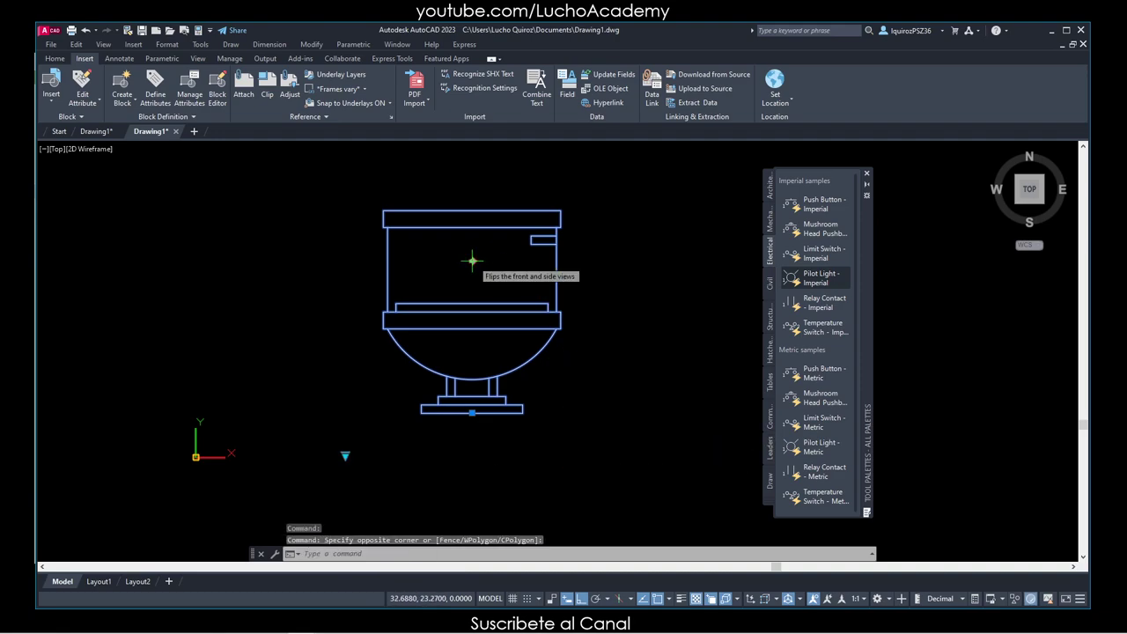
{"action": "left_click", "coordinate": [472, 261]}
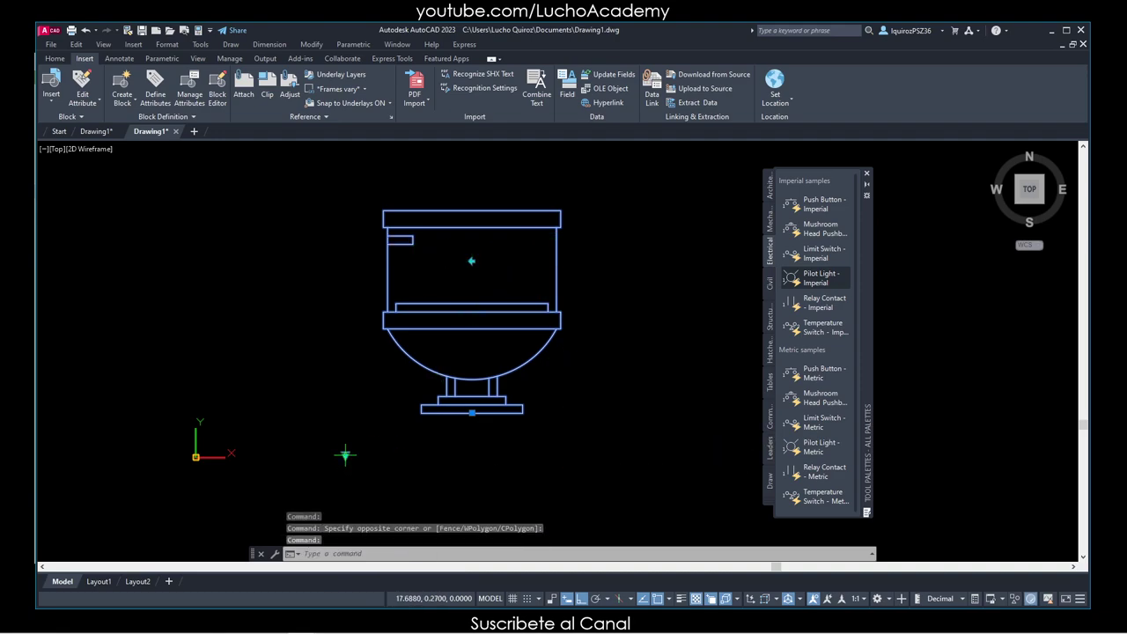
{"action": "left_click", "coordinate": [344, 456]}
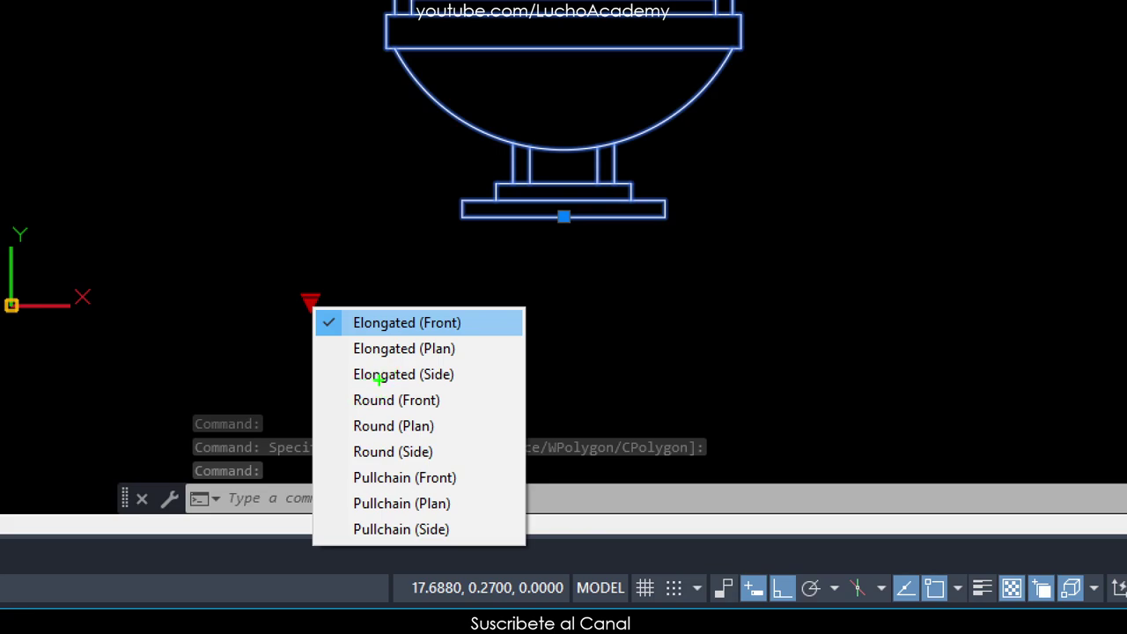
{"action": "mouse_move", "coordinate": [828, 346]}
{"action": "left_mouse_down"}
{"action": "mouse_move", "coordinate": [797, 423]}
{"action": "mouse_move", "coordinate": [815, 367]}
{"action": "left_mouse_up"}
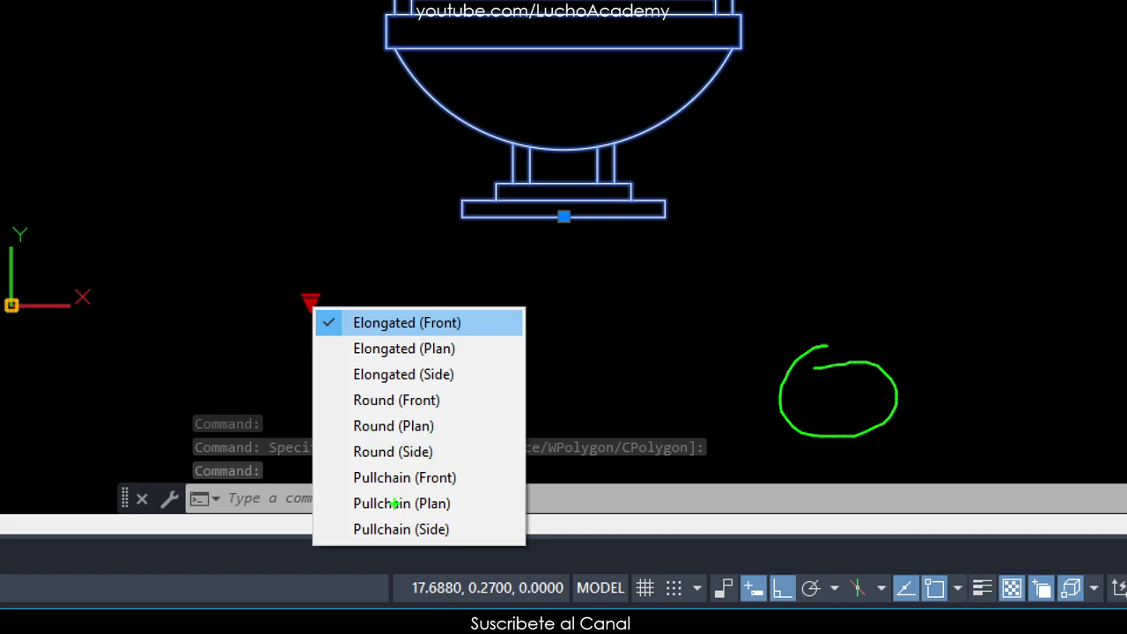
{"action": "left_click_drag", "start_coordinate": [355, 485], "coordinate": [408, 483]}
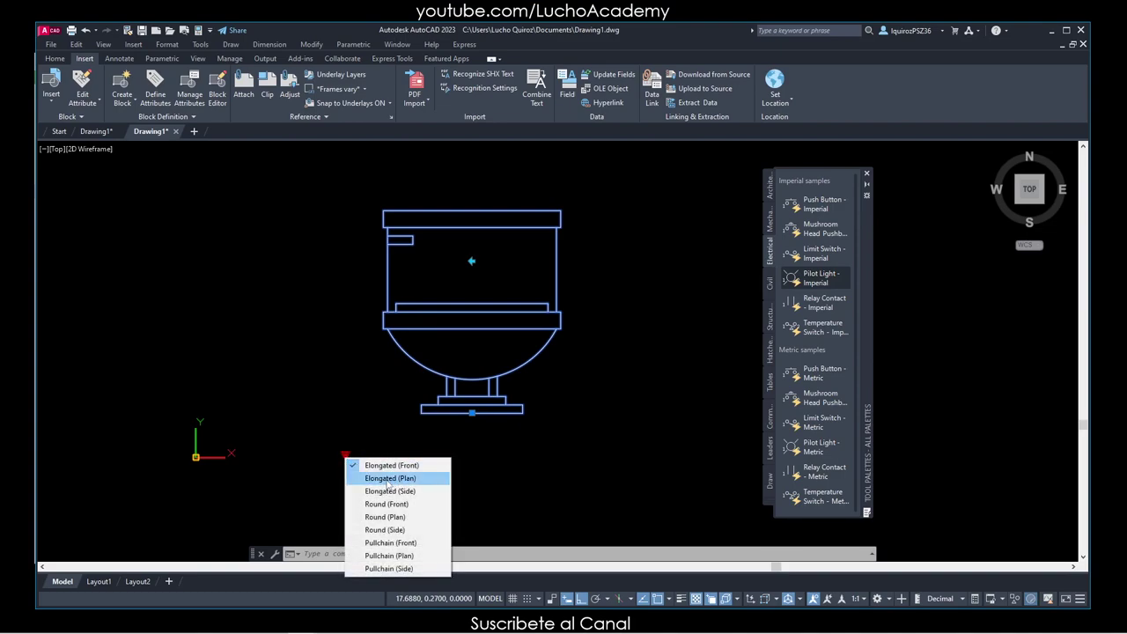
Switch the toilet to Elongated (Plan), then to Elongated (Side), recentring the view
{"action": "left_click", "coordinate": [388, 483]}
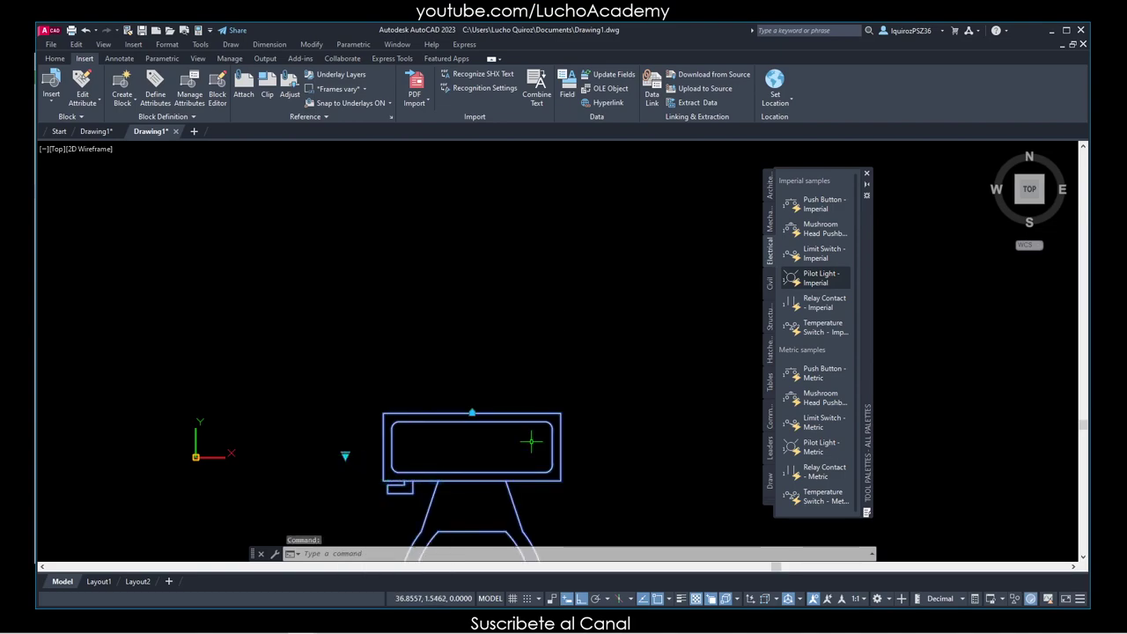
{"action": "mouse_move", "coordinate": [586, 465]}
{"action": "middle_mouse_down"}
{"action": "mouse_move", "coordinate": [573, 347]}
{"action": "mouse_move", "coordinate": [605, 247]}
{"action": "middle_mouse_up"}
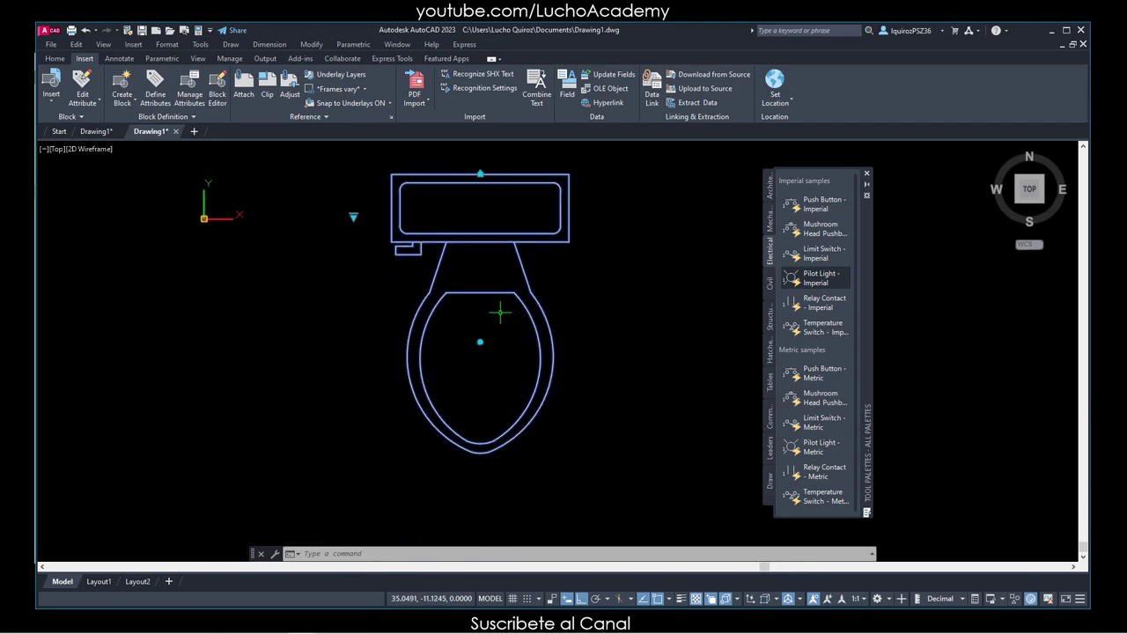
{"action": "left_click", "coordinate": [354, 217]}
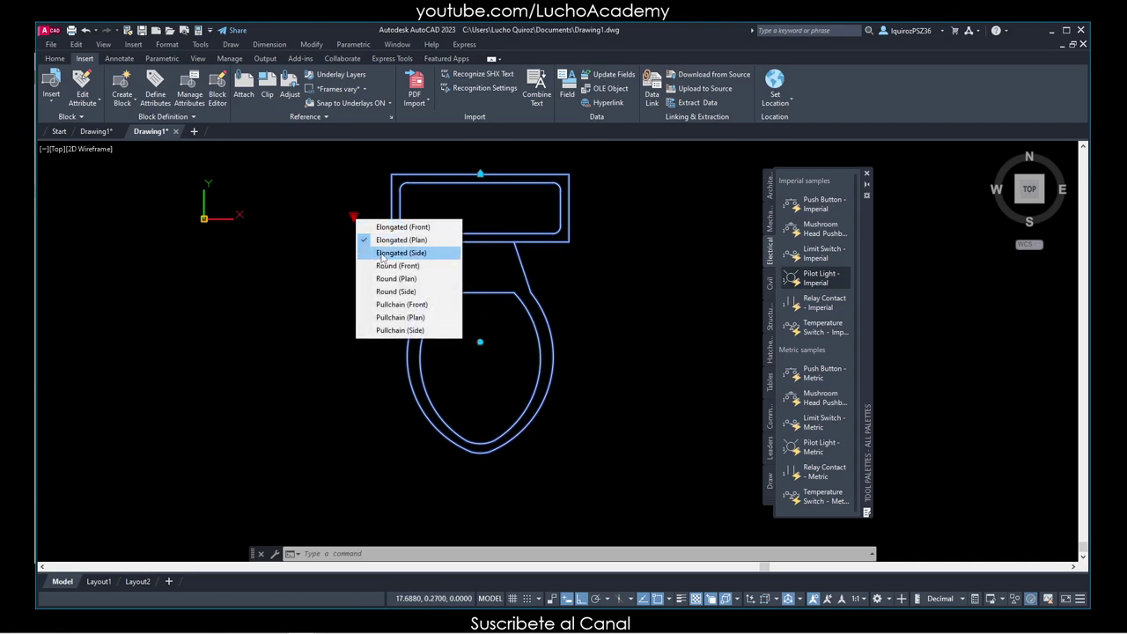
{"action": "left_click", "coordinate": [382, 256]}
{"action": "mouse_move", "coordinate": [546, 290]}
{"action": "middle_mouse_down"}
{"action": "mouse_move", "coordinate": [435, 455]}
{"action": "mouse_move", "coordinate": [444, 410]}
{"action": "middle_mouse_up"}
{"action": "scroll", "coordinate": [438, 438], "scroll_direction": "down", "scroll_amount": 2}
{"action": "scroll", "coordinate": [437, 439], "scroll_direction": "down", "scroll_amount": 1}
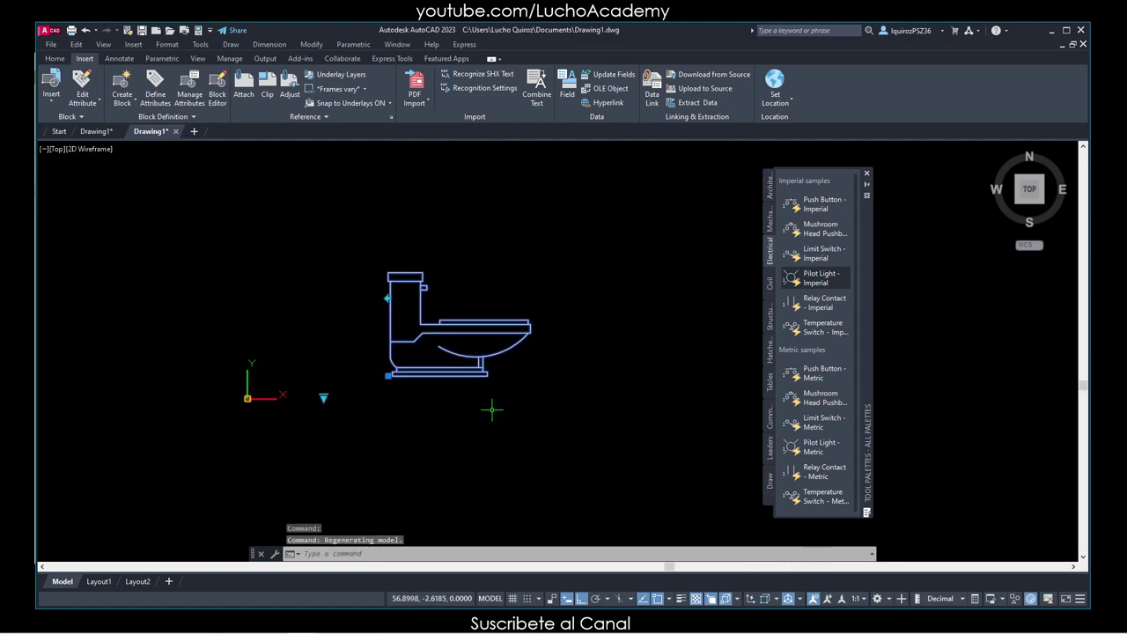
Cycle the toilet through Elongated (Plan), Round (Plan) and Pullchain (Plan) views
{"action": "left_click", "coordinate": [323, 398]}
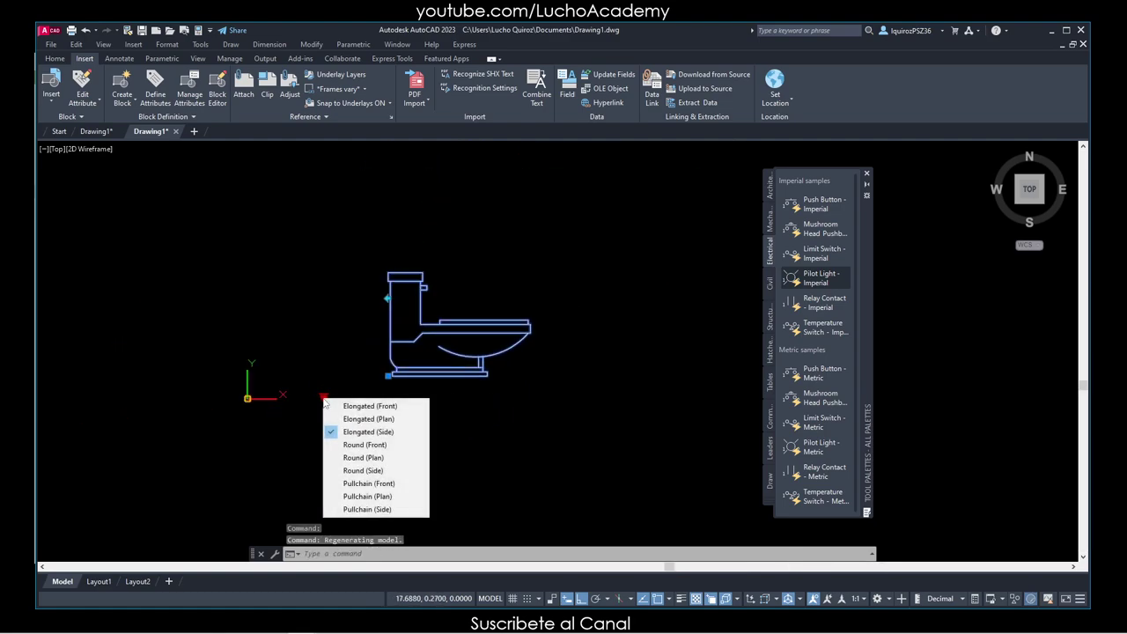
{"action": "left_click", "coordinate": [368, 420]}
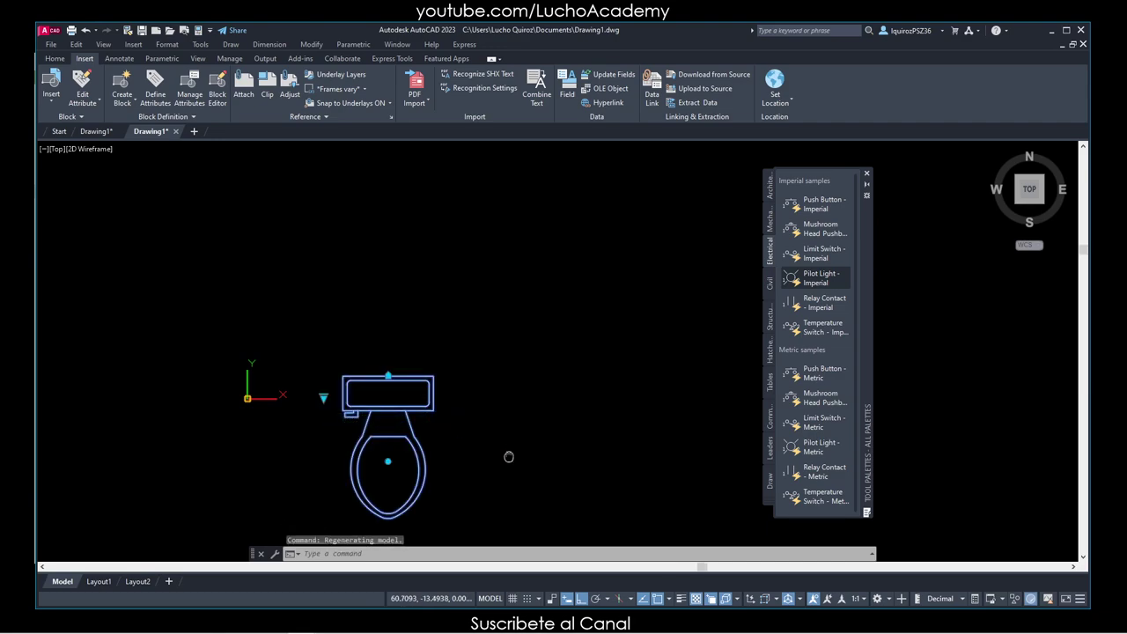
{"action": "middle_click_drag", "start_coordinate": [508, 456], "coordinate": [564, 328]}
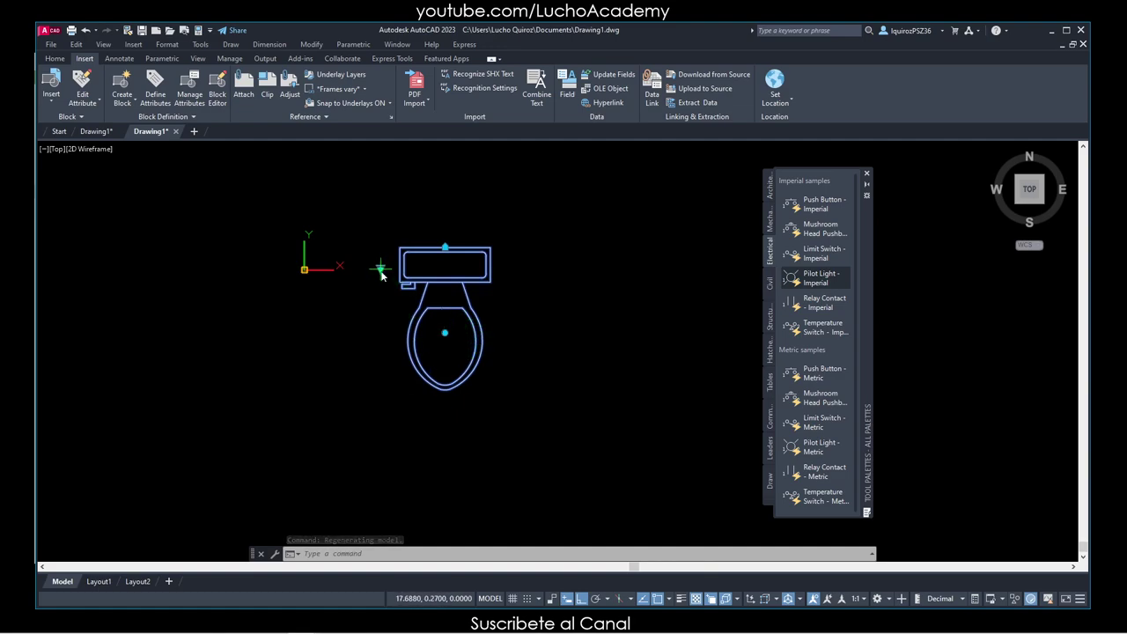
{"action": "left_click", "coordinate": [381, 269]}
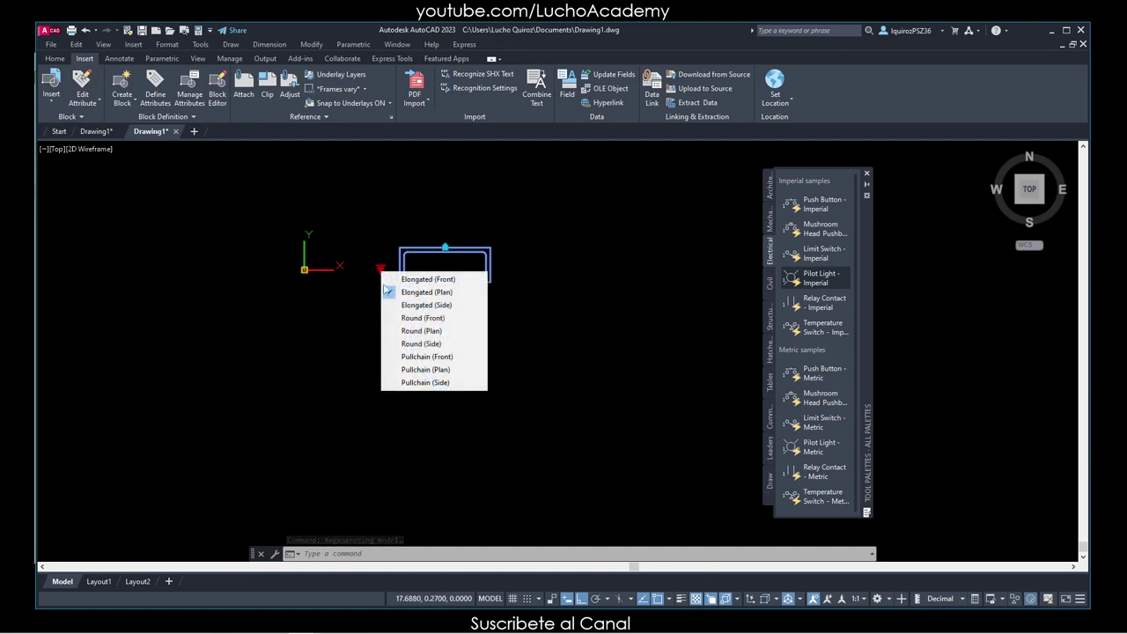
{"action": "left_click", "coordinate": [414, 332]}
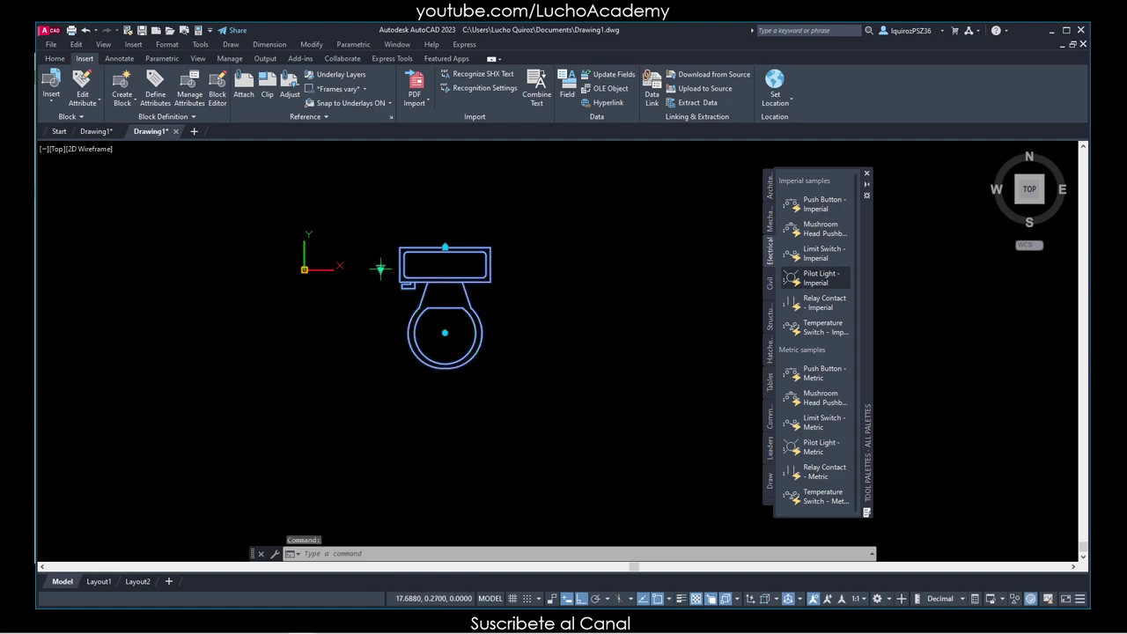
{"action": "left_click", "coordinate": [381, 270]}
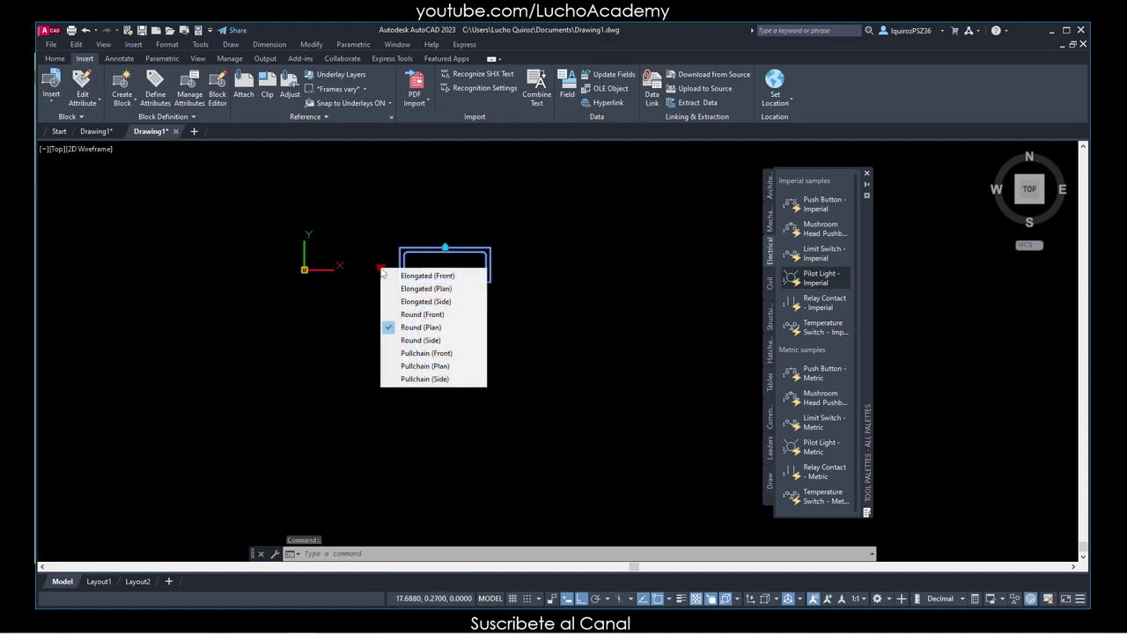
{"action": "left_click", "coordinate": [422, 365]}
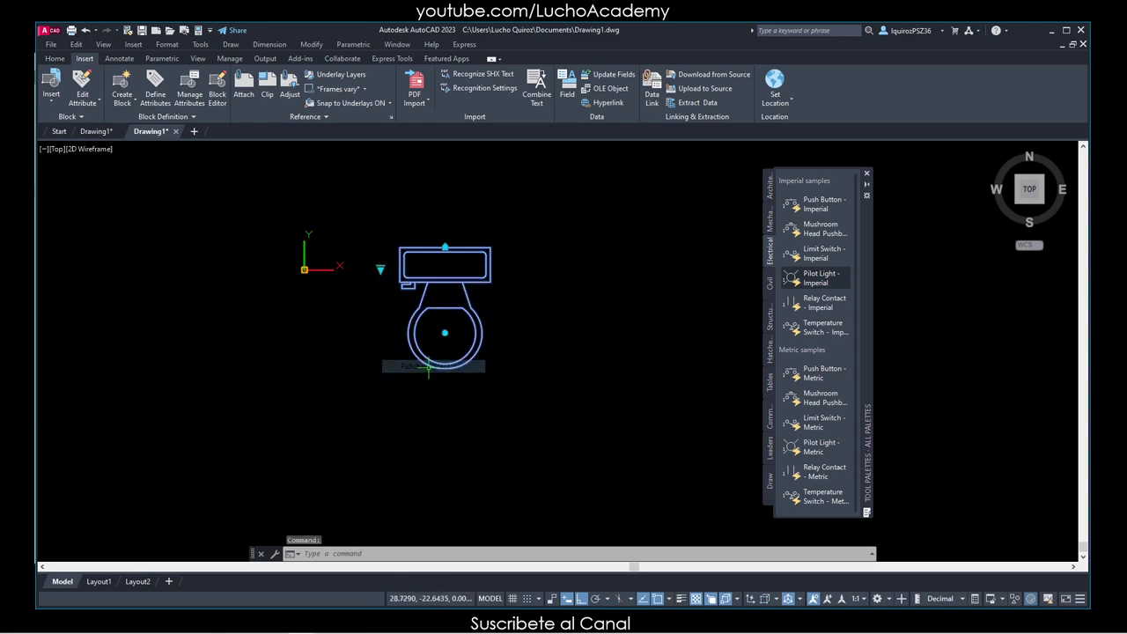
Switch the toilet to a side view with the tank on the left and recentre it
{"action": "left_click", "coordinate": [380, 270]}
{"action": "left_click", "coordinate": [380, 268]}
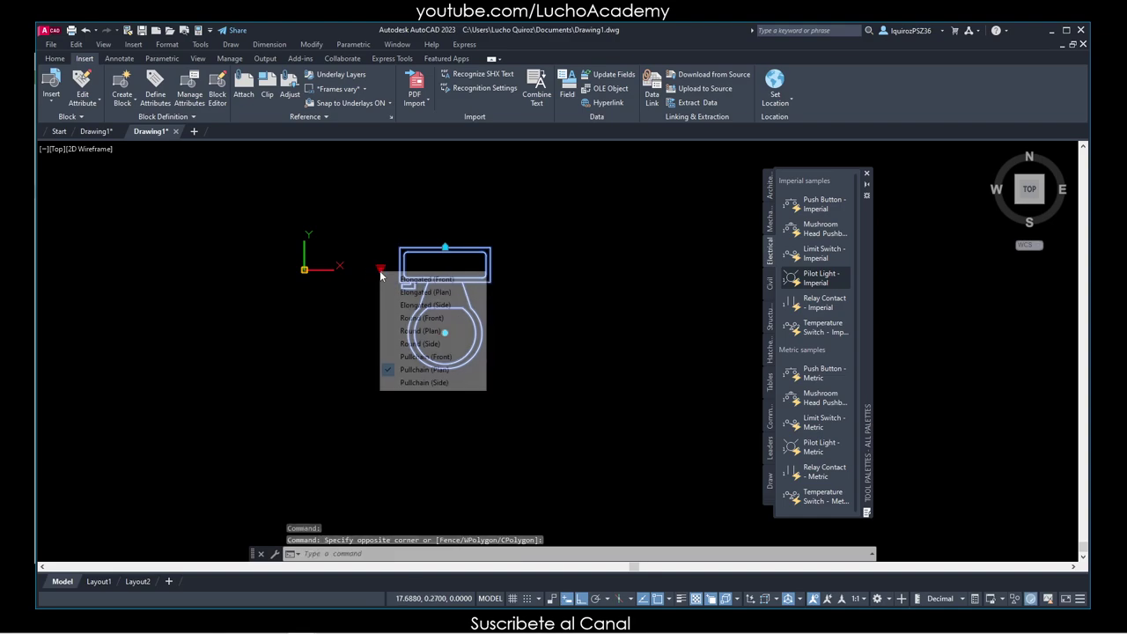
{"action": "left_click", "coordinate": [433, 344]}
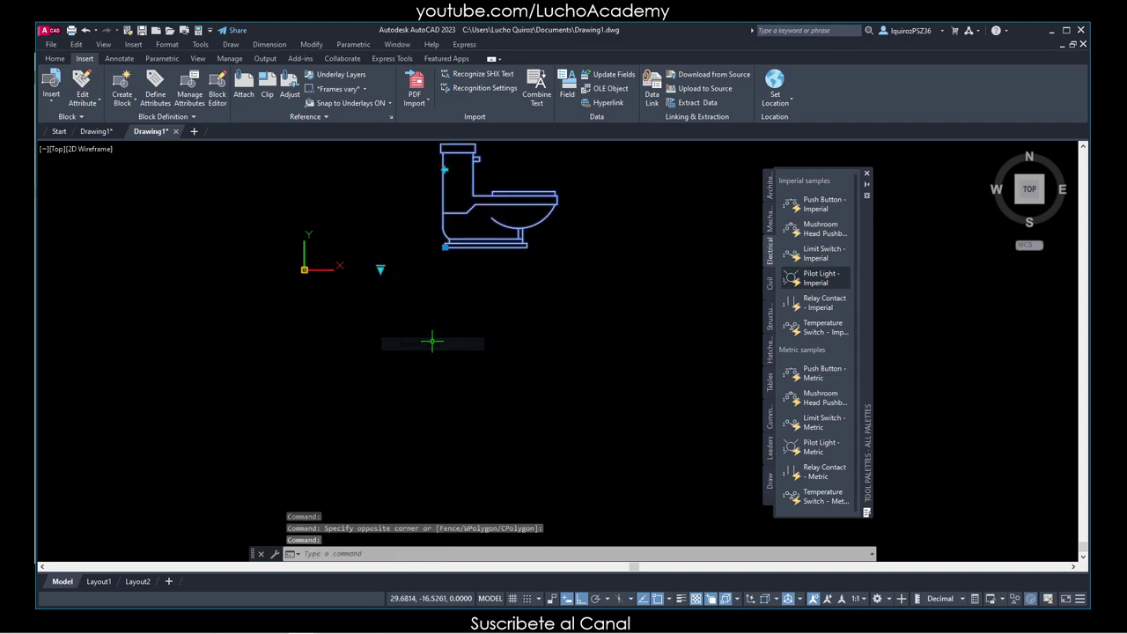
{"action": "middle_click_drag", "start_coordinate": [548, 260], "coordinate": [528, 364]}
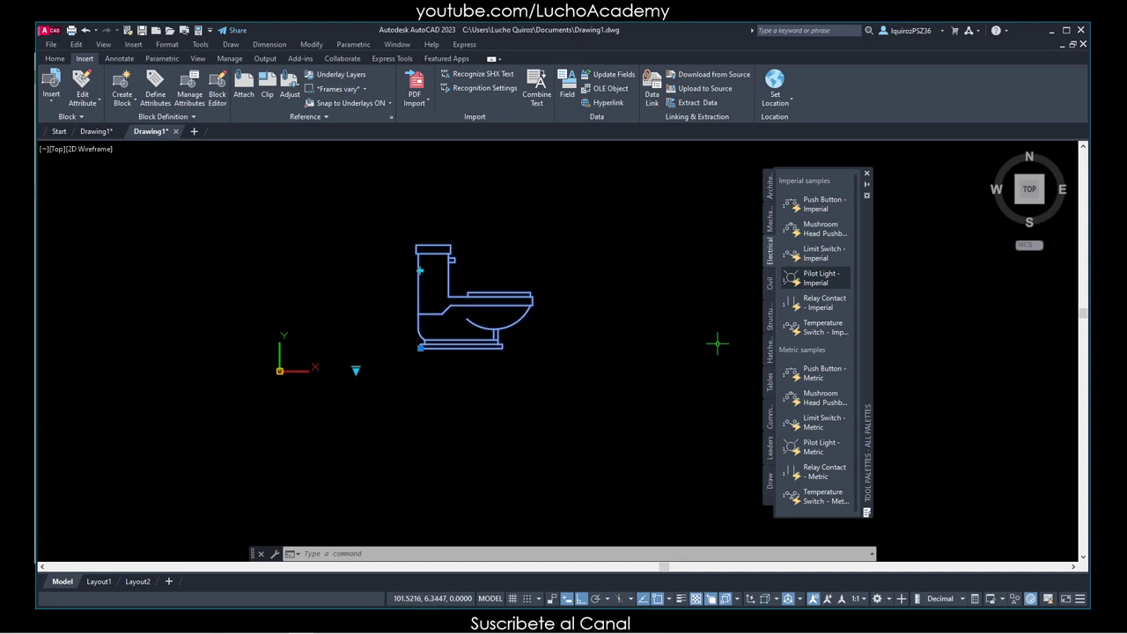
Deselect the toilet and place the Vehicles - Imperial car block beside it
{"action": "key", "text": "Escape"}
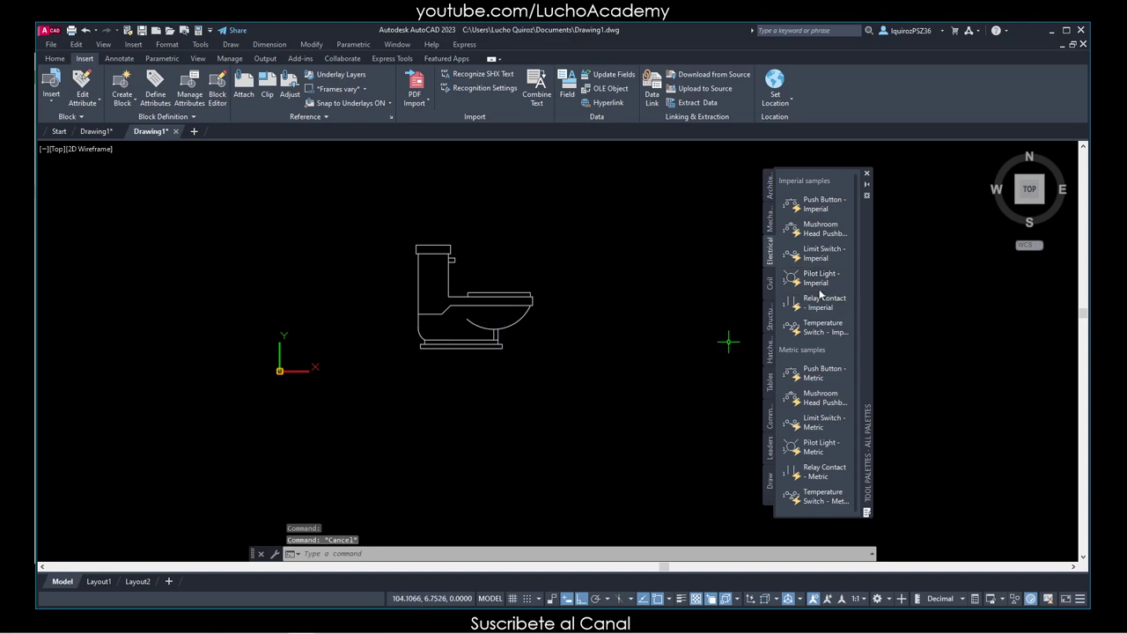
{"action": "left_click", "coordinate": [771, 190]}
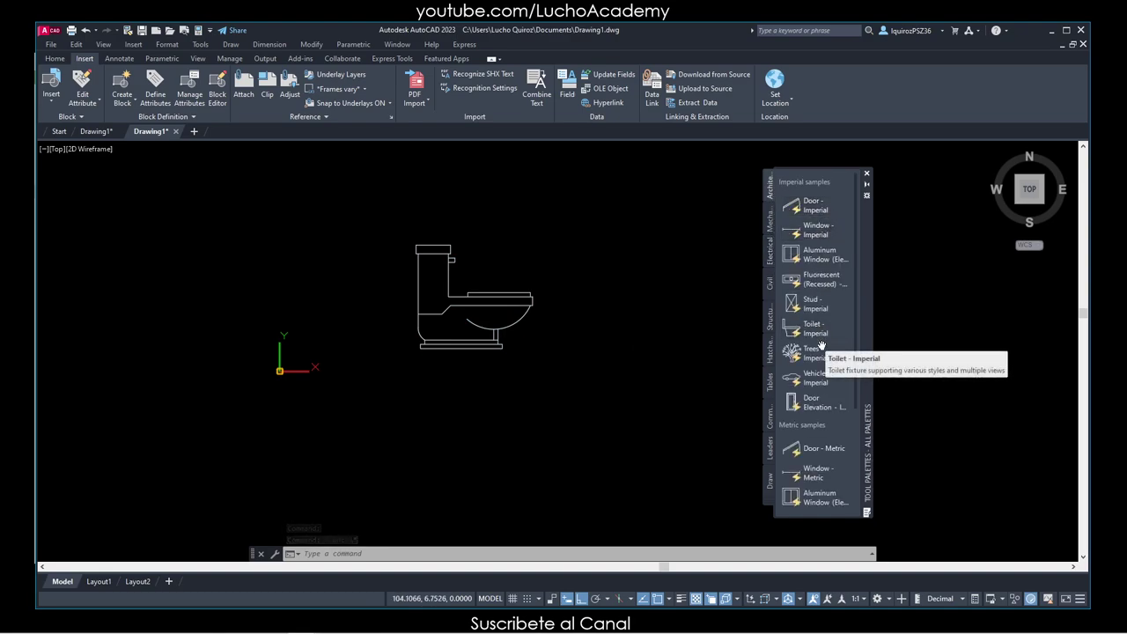
{"action": "left_click", "coordinate": [815, 379]}
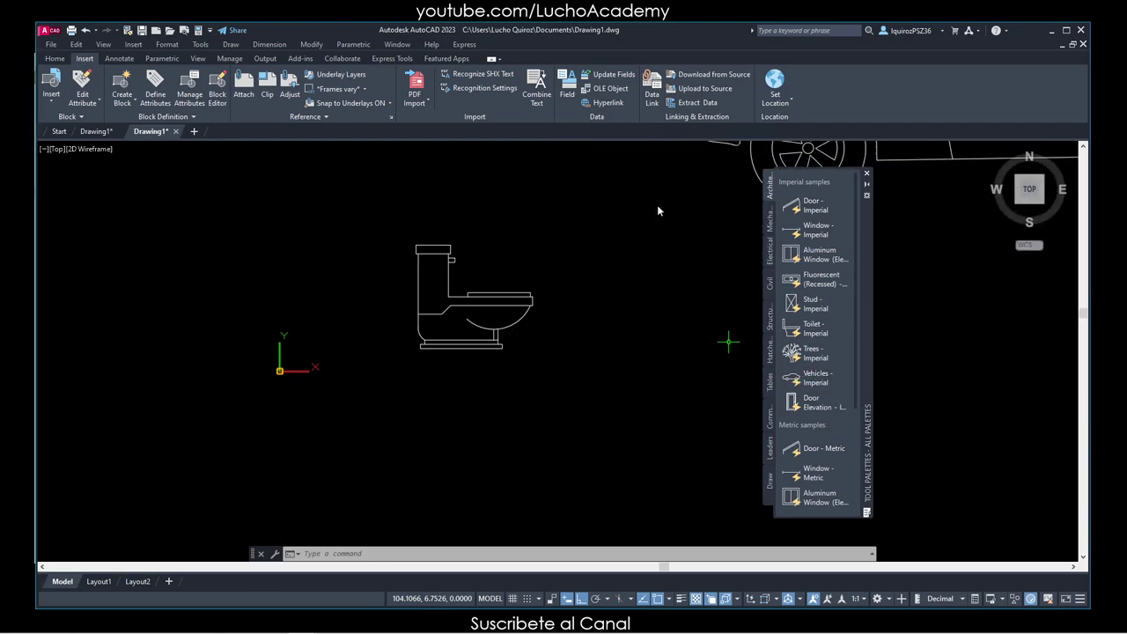
{"action": "scroll", "coordinate": [659, 220], "scroll_direction": "down", "scroll_amount": 3}
{"action": "middle_click_drag", "start_coordinate": [659, 226], "coordinate": [134, 399]}
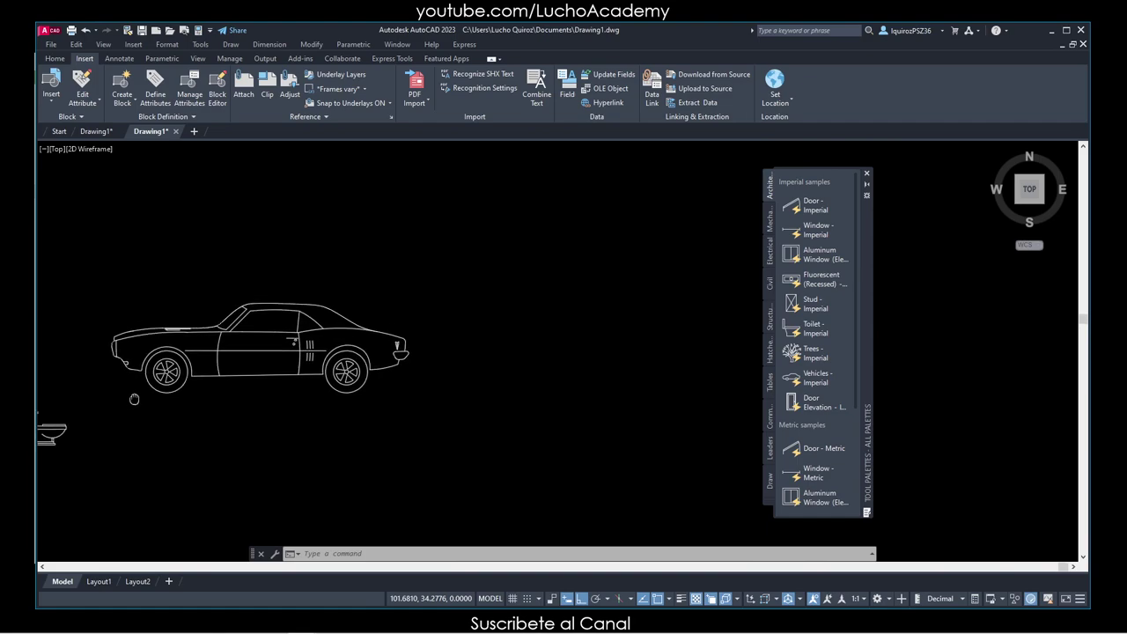
{"action": "middle_click_drag", "start_coordinate": [238, 391], "coordinate": [390, 334]}
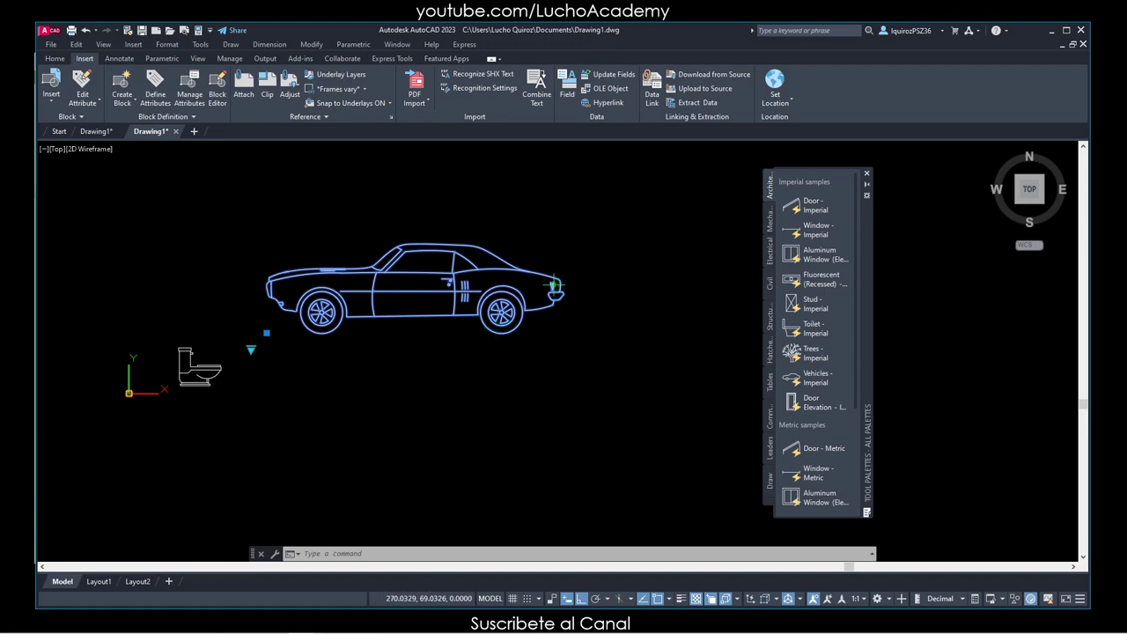
Open the vehicle's type and view list and make several horizontal drags across it
{"action": "left_click", "coordinate": [251, 350]}
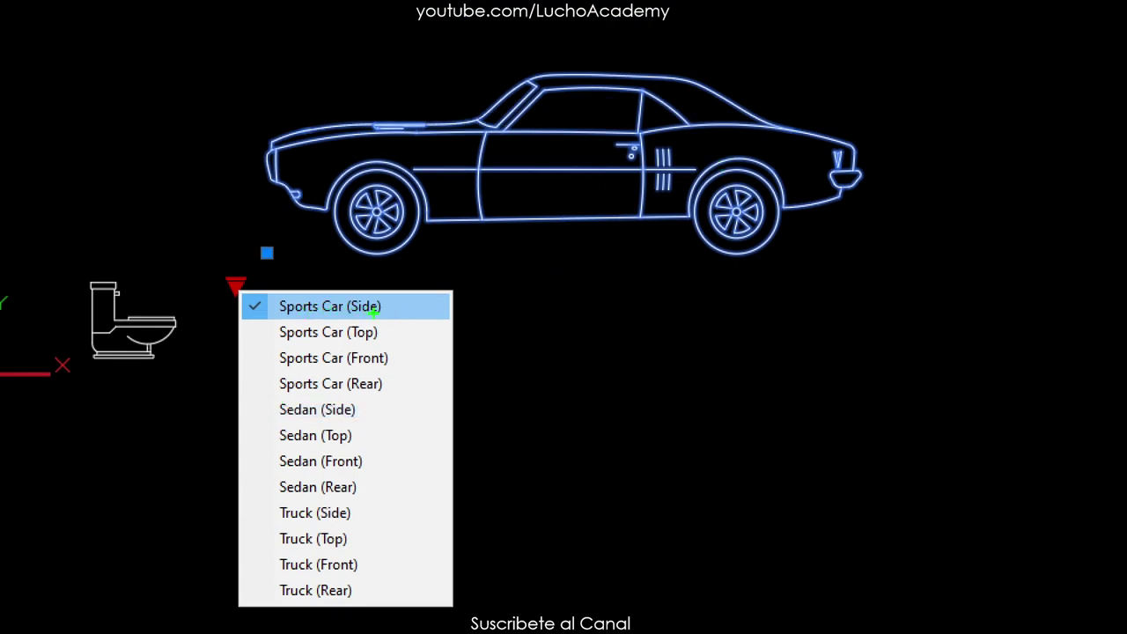
{"action": "left_click_drag", "start_coordinate": [352, 336], "coordinate": [392, 335]}
{"action": "left_click_drag", "start_coordinate": [346, 368], "coordinate": [416, 367]}
{"action": "left_click_drag", "start_coordinate": [352, 398], "coordinate": [410, 398]}
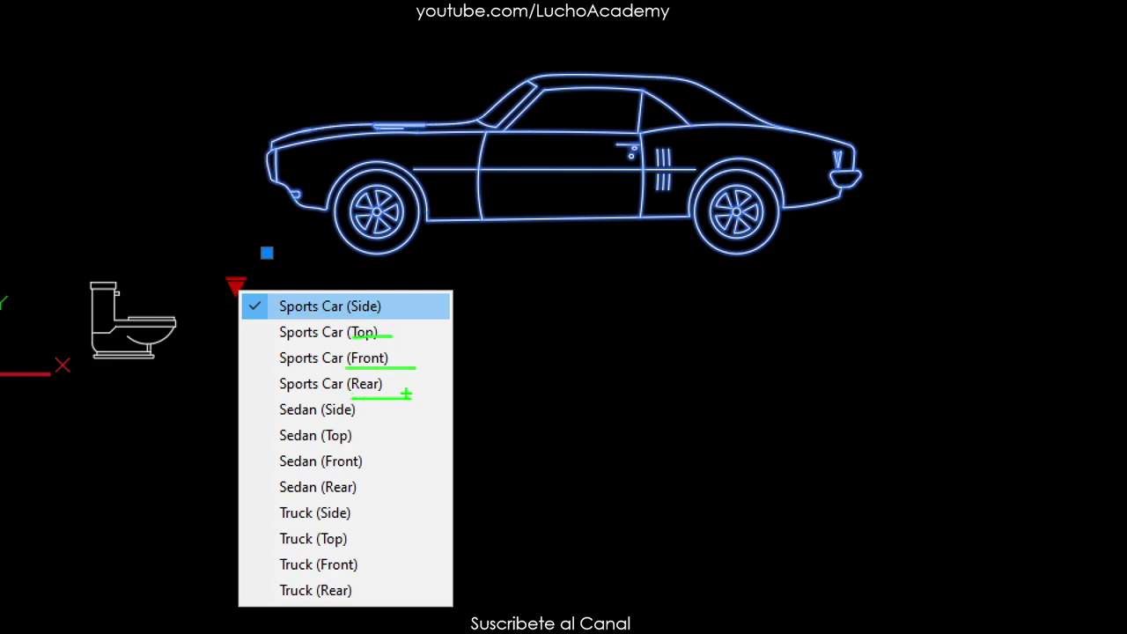
{"action": "left_click_drag", "start_coordinate": [269, 423], "coordinate": [298, 422]}
{"action": "left_click_drag", "start_coordinate": [273, 525], "coordinate": [327, 524]}
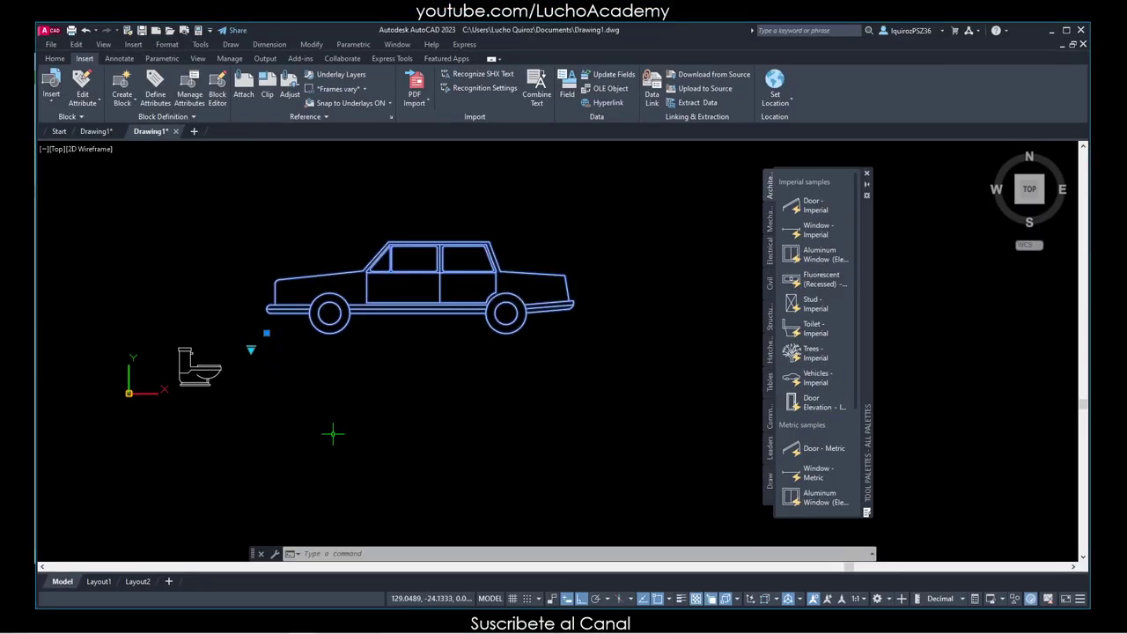
Switch the vehicle to Sedan (Rear), then Sports Car (Top), then Truck (Rear)
{"action": "left_click", "coordinate": [252, 352]}
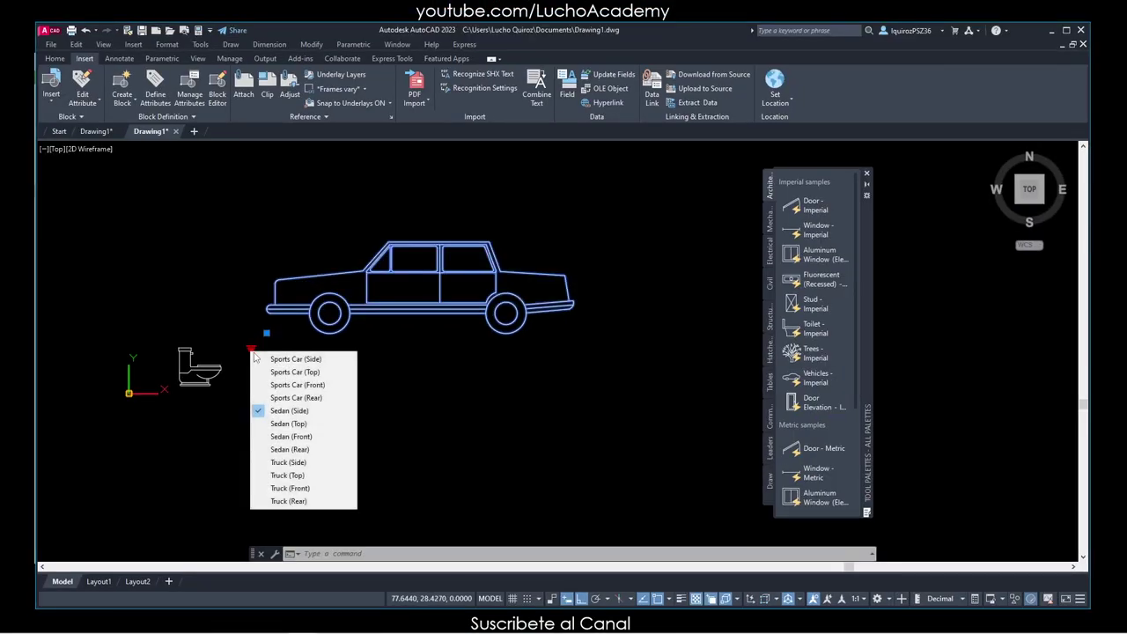
{"action": "left_click", "coordinate": [289, 449]}
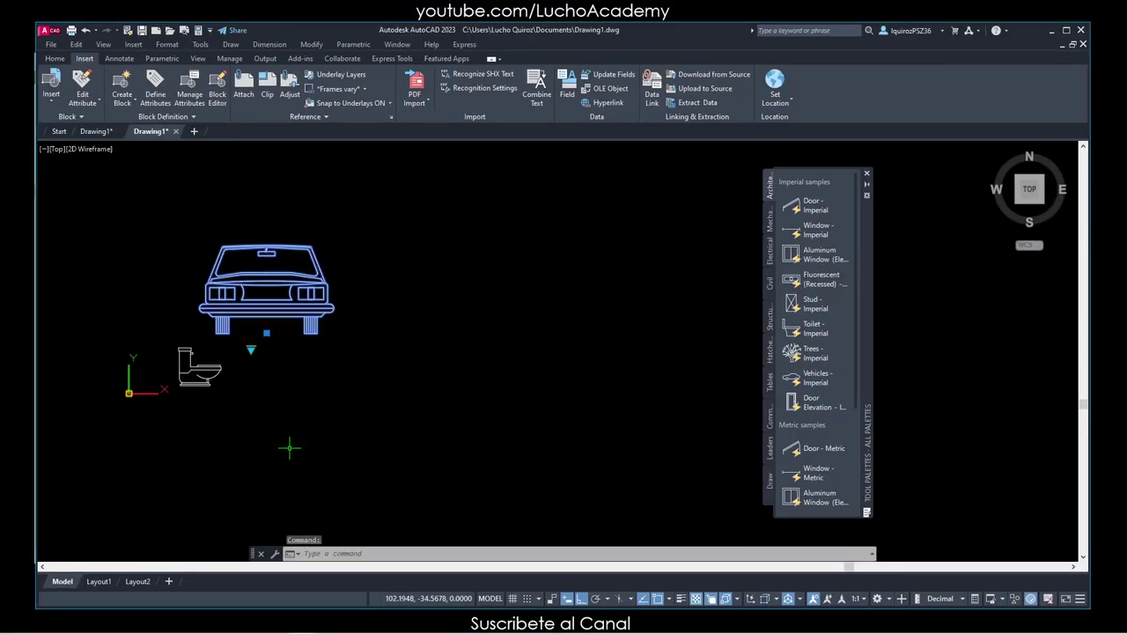
{"action": "left_click", "coordinate": [251, 351]}
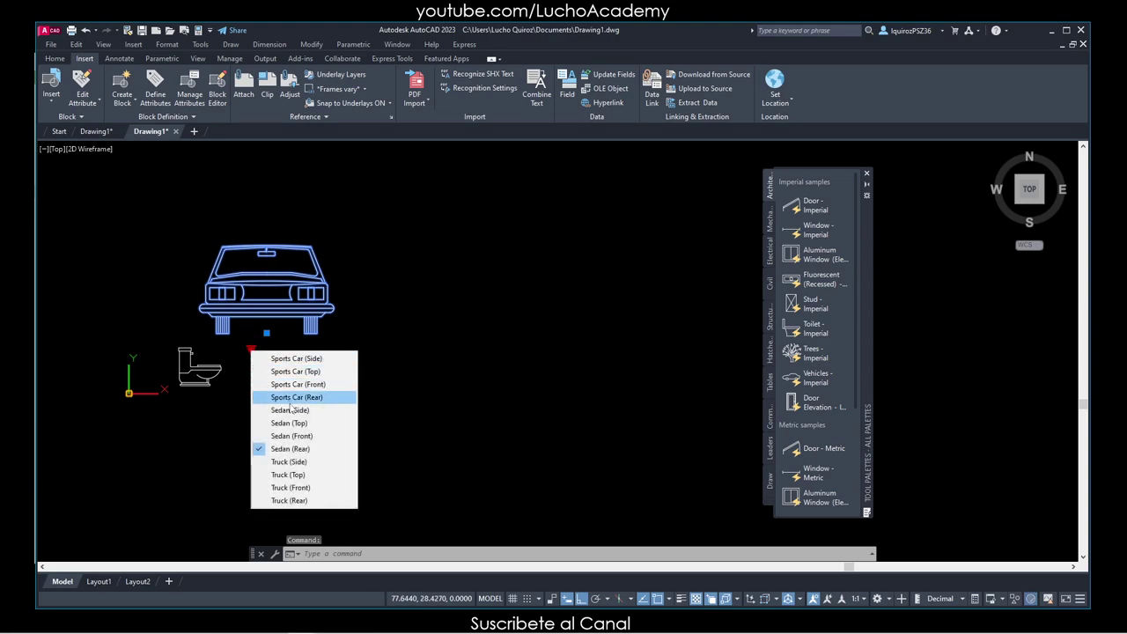
{"action": "left_click", "coordinate": [297, 372]}
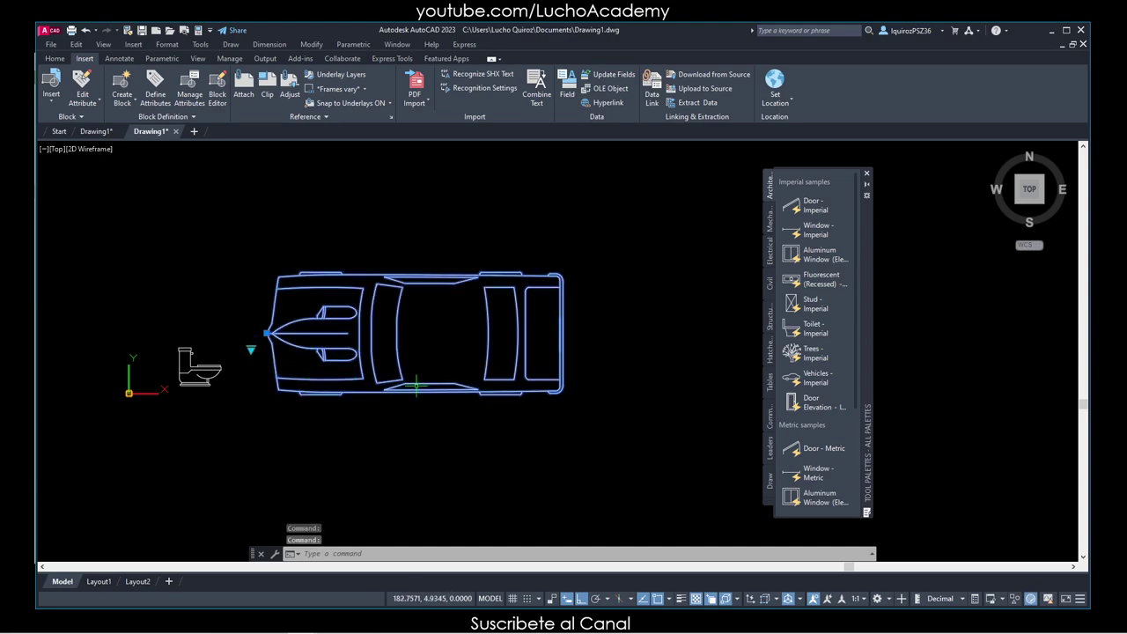
{"action": "left_click", "coordinate": [251, 350]}
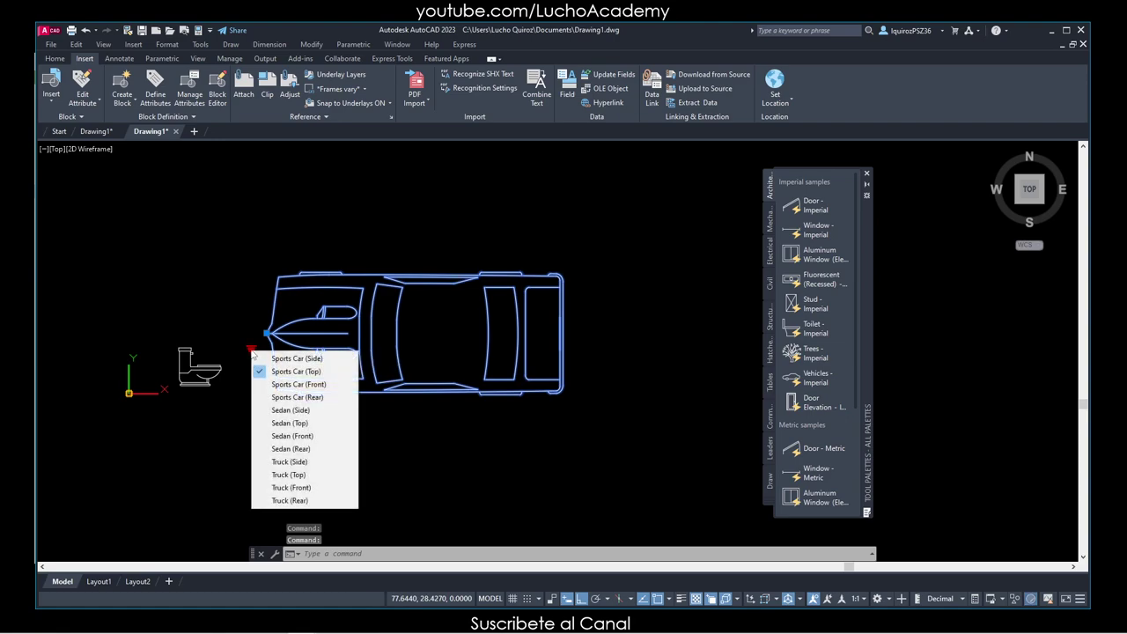
{"action": "left_click", "coordinate": [298, 500]}
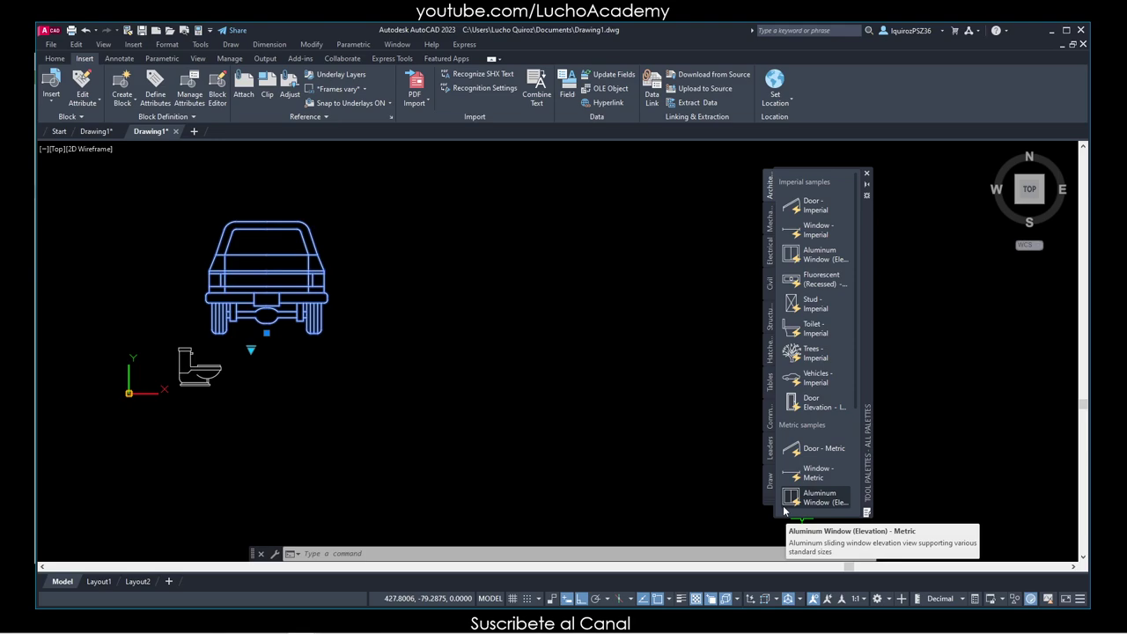
Drag an I Beam - Imperial block from the Structural palette into the drawing
{"action": "mouse_move", "coordinate": [797, 377]}
{"action": "left_mouse_down"}
{"action": "mouse_move", "coordinate": [769, 357]}
{"action": "mouse_move", "coordinate": [769, 327]}
{"action": "left_mouse_up"}
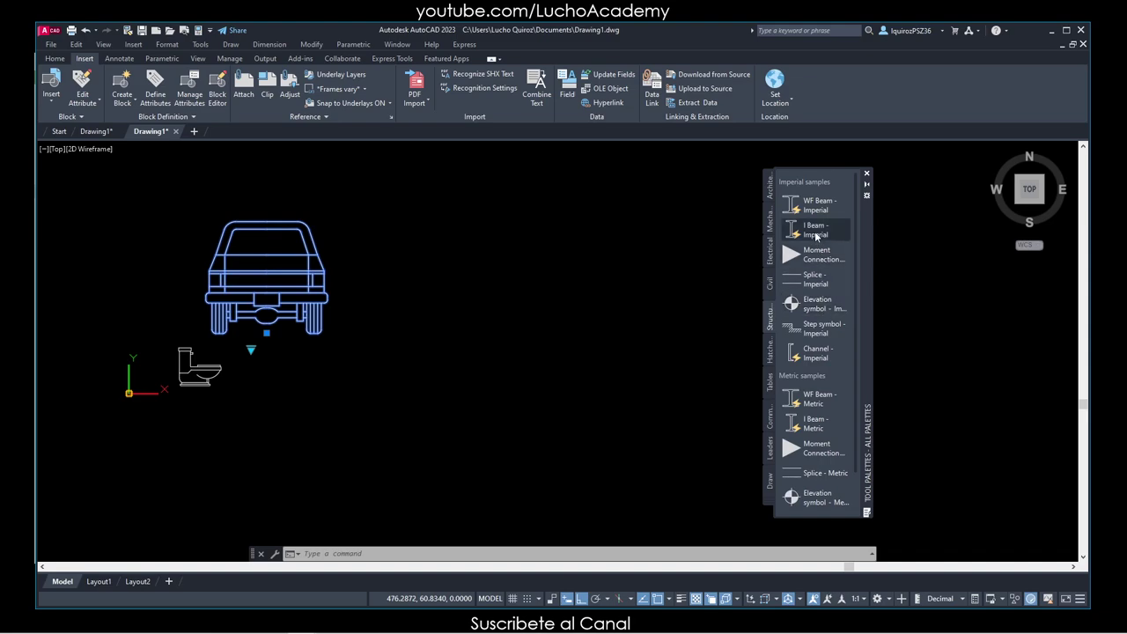
{"action": "key", "text": "Escape"}
{"action": "key", "text": "Escape"}
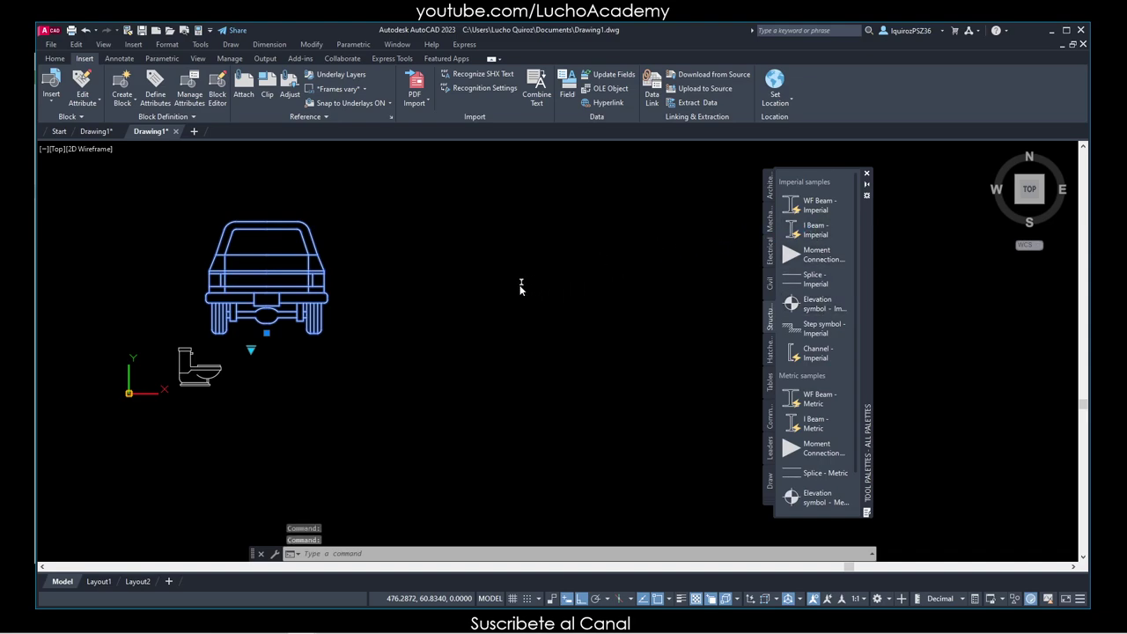
{"action": "scroll", "coordinate": [520, 286], "scroll_direction": "up", "scroll_amount": 3}
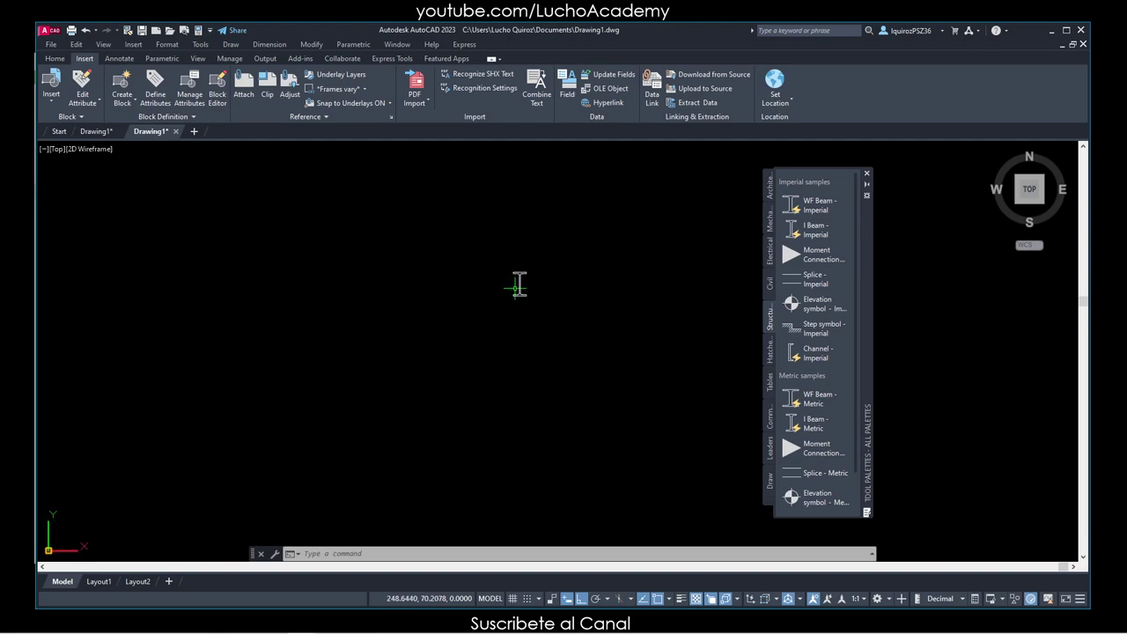
{"action": "scroll", "coordinate": [519, 286], "scroll_direction": "up", "scroll_amount": 3}
{"action": "scroll", "coordinate": [526, 264], "scroll_direction": "up", "scroll_amount": 2}
{"action": "scroll", "coordinate": [533, 260], "scroll_direction": "up", "scroll_amount": 1}
{"action": "middle_click_drag", "start_coordinate": [546, 249], "coordinate": [551, 270]}
Change the I-beam block's size to S12x40.8, then deselect it
{"action": "left_click", "coordinate": [525, 231]}
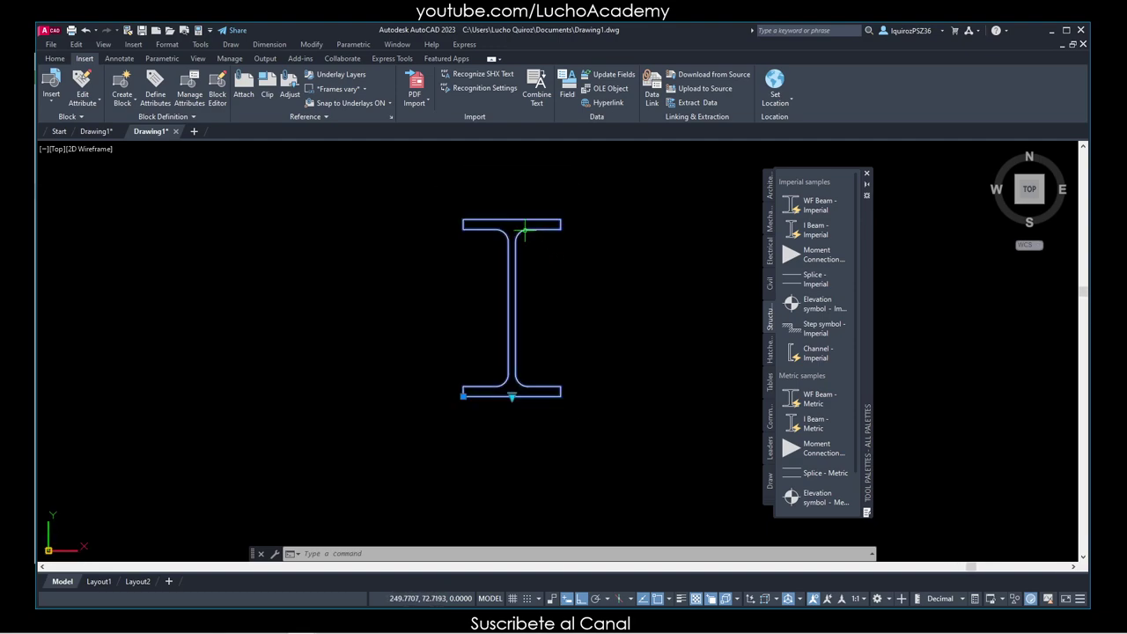
{"action": "left_click", "coordinate": [512, 397]}
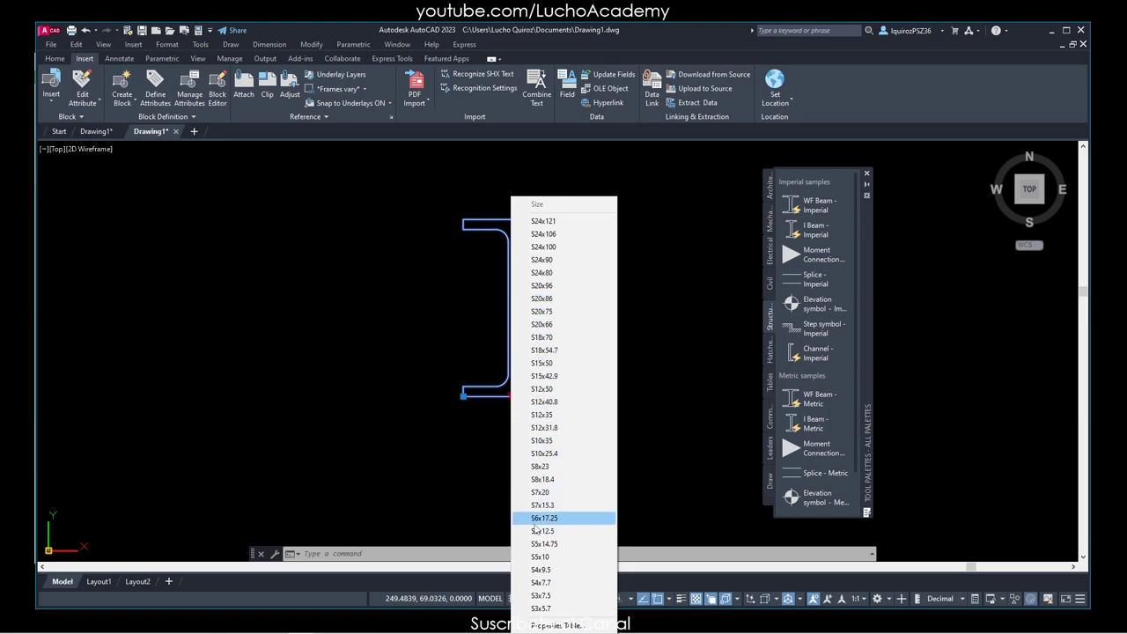
{"action": "left_click", "coordinate": [546, 402]}
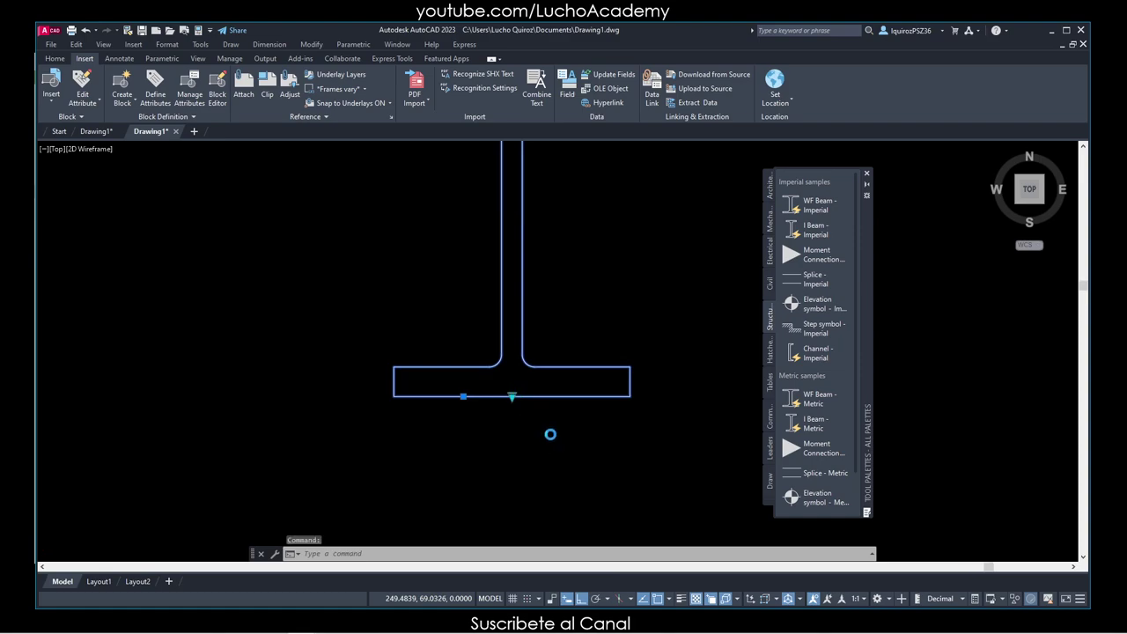
{"action": "left_click", "coordinate": [550, 434]}
{"action": "key", "text": "Escape"}
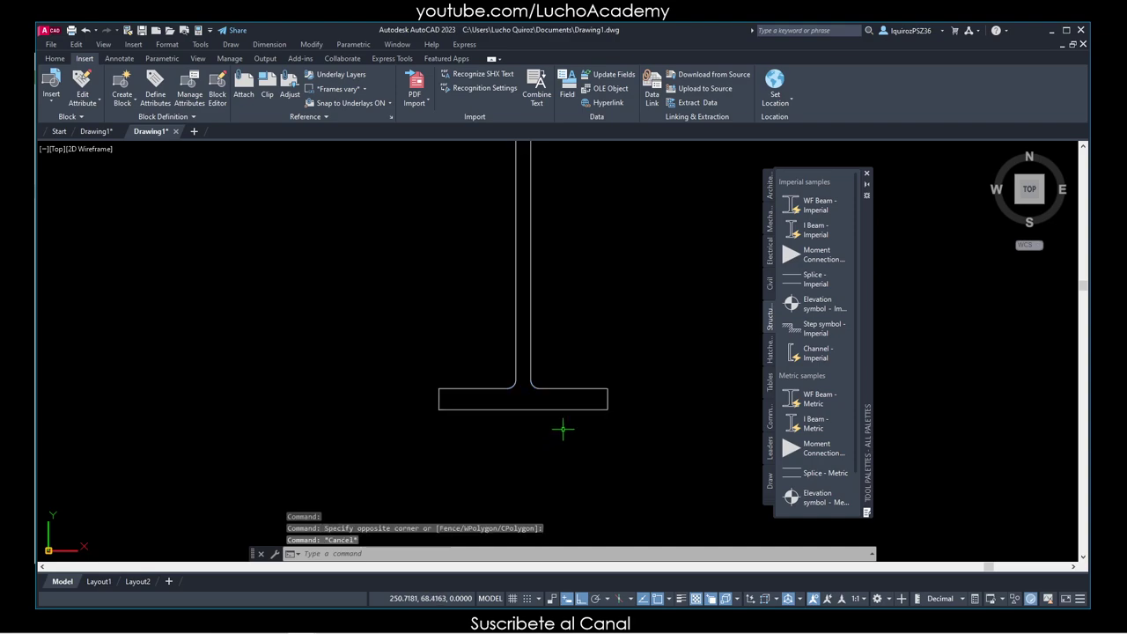
{"action": "scroll", "coordinate": [563, 428], "scroll_direction": "down", "scroll_amount": 1}
{"action": "middle_click_drag", "start_coordinate": [563, 428], "coordinate": [513, 503]}
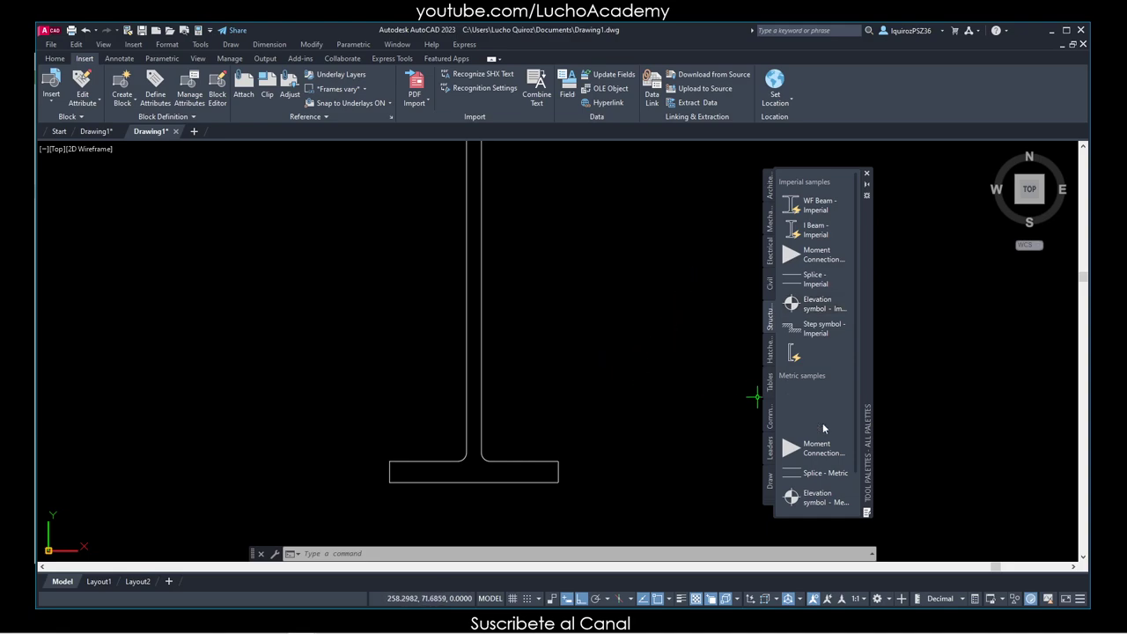
Move through the Hatches and Electrical palettes to the Mechanical samples, clearing a stray selection
{"action": "scroll", "coordinate": [823, 423], "scroll_direction": "down", "scroll_amount": 2}
{"action": "left_click", "coordinate": [770, 355]}
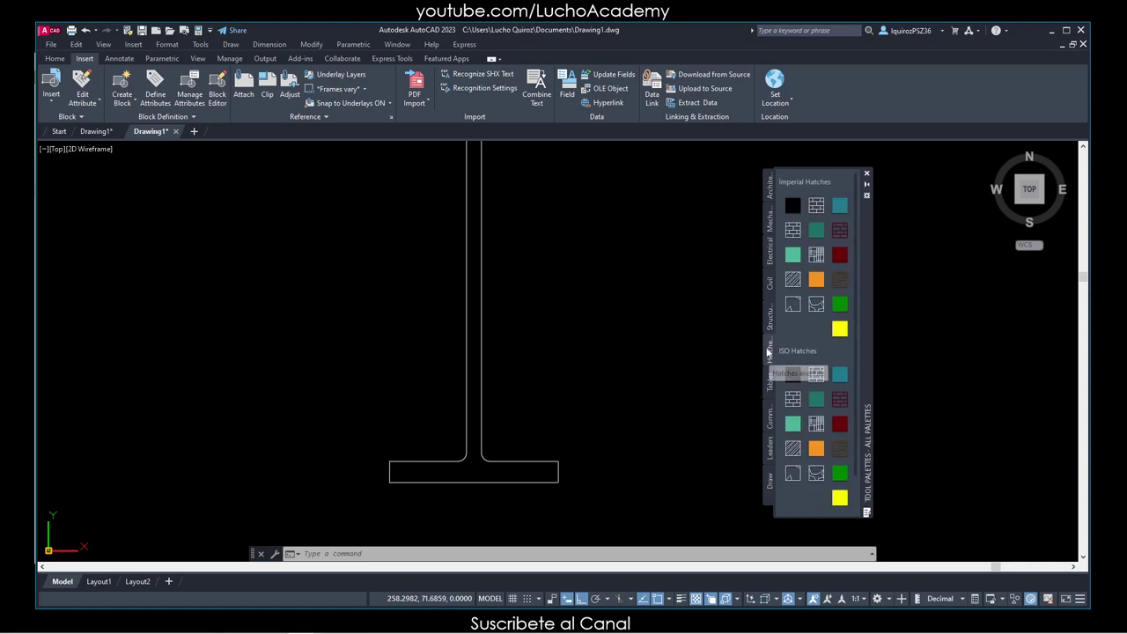
{"action": "left_click", "coordinate": [770, 254]}
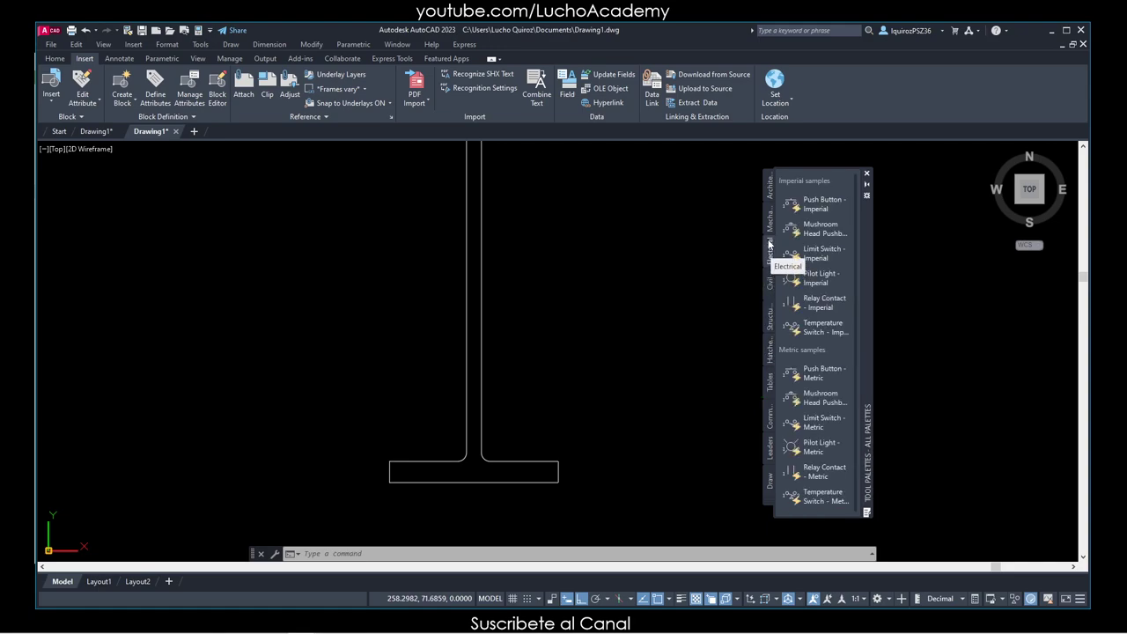
{"action": "left_click", "coordinate": [770, 231]}
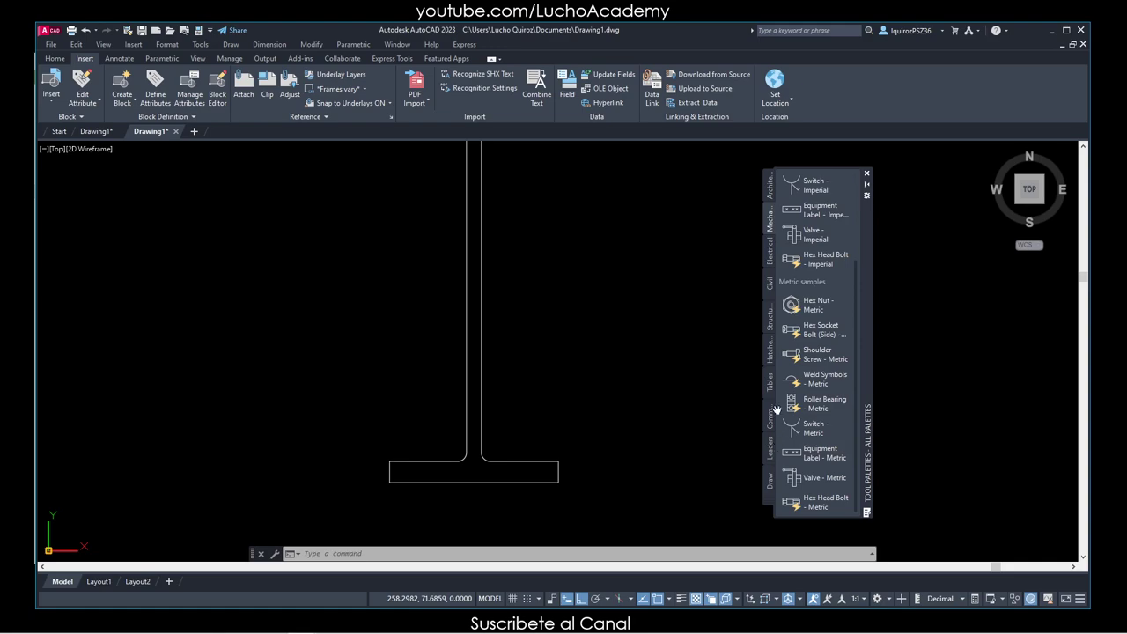
{"action": "left_click", "coordinate": [667, 354]}
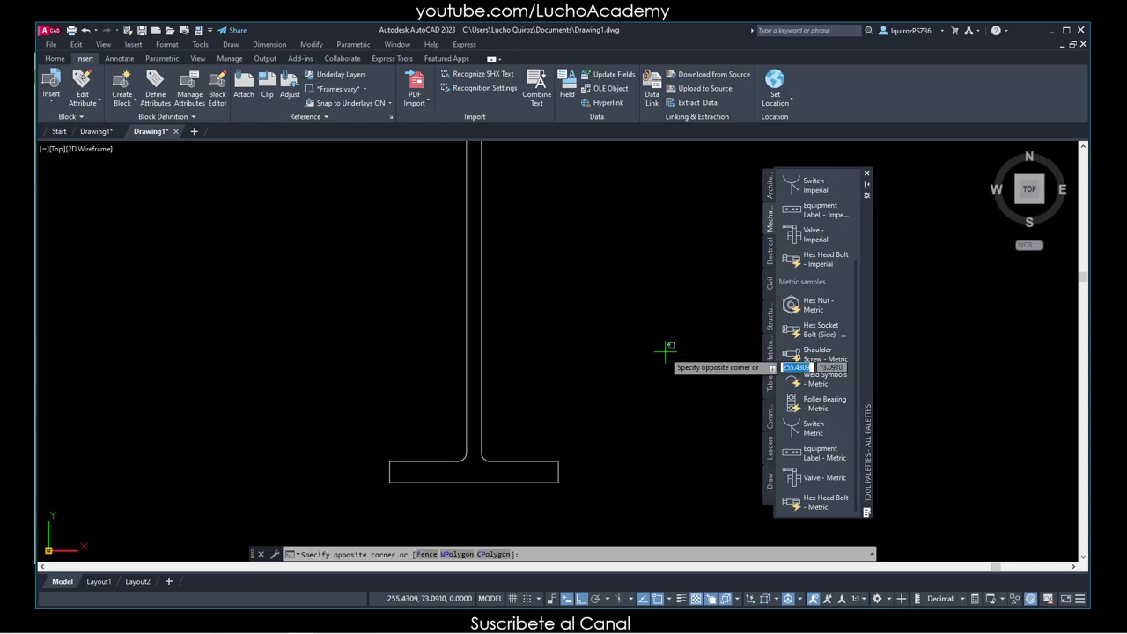
{"action": "key", "text": "Escape"}
{"action": "key", "text": "Escape"}
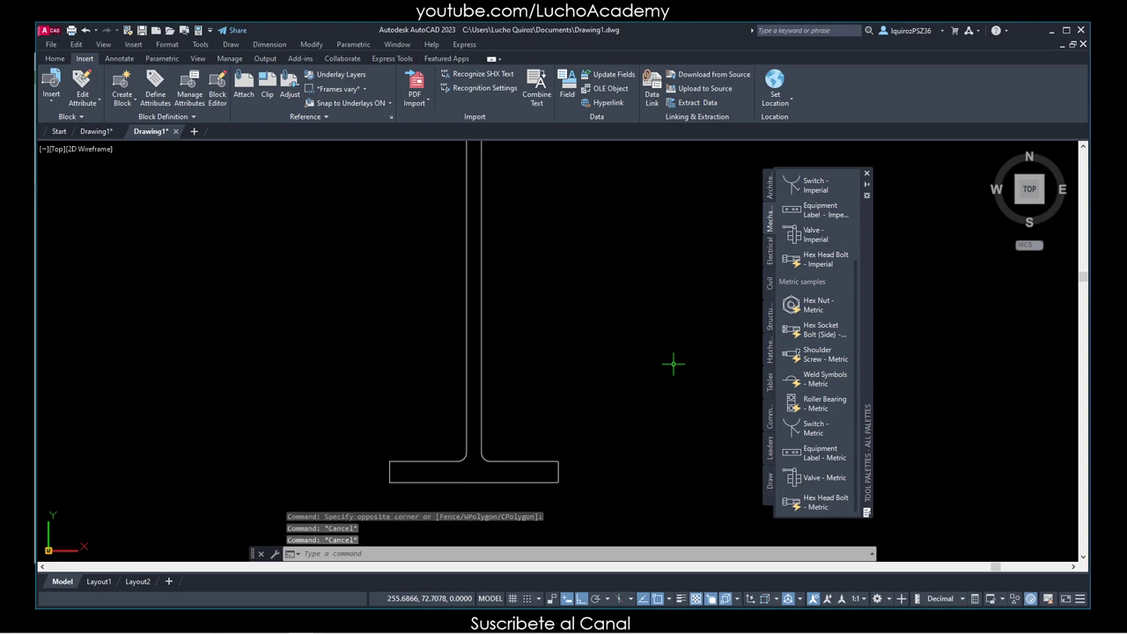
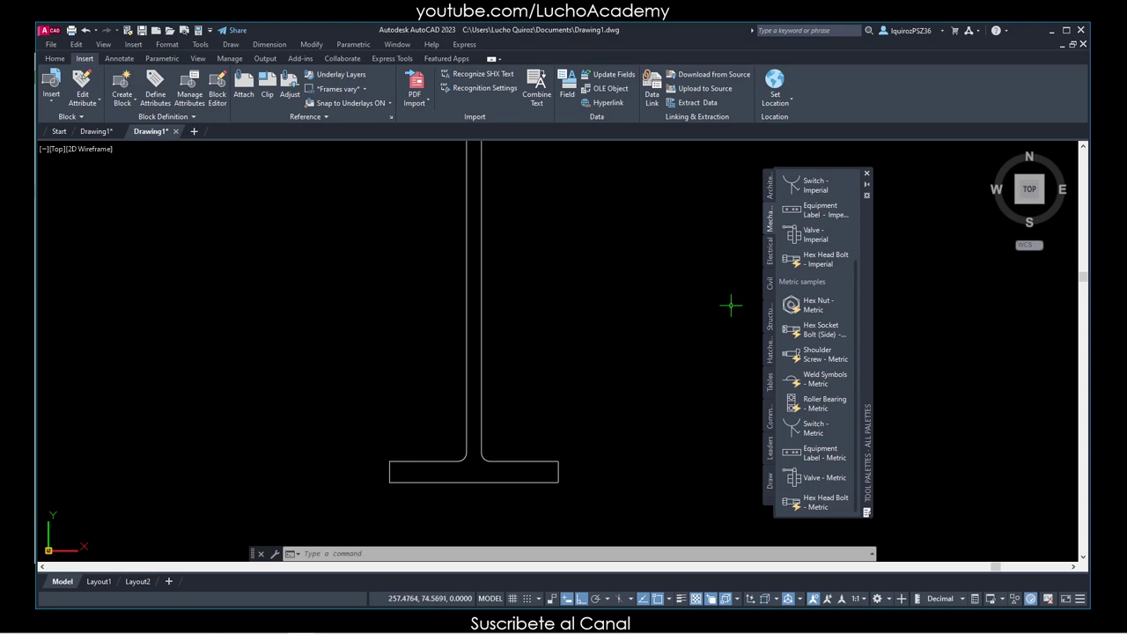
Erase the I-beam with a window selection and dismiss the tool palettes
{"action": "scroll", "coordinate": [724, 312], "scroll_direction": "down", "scroll_amount": 3}
{"action": "type", "text": "e"}
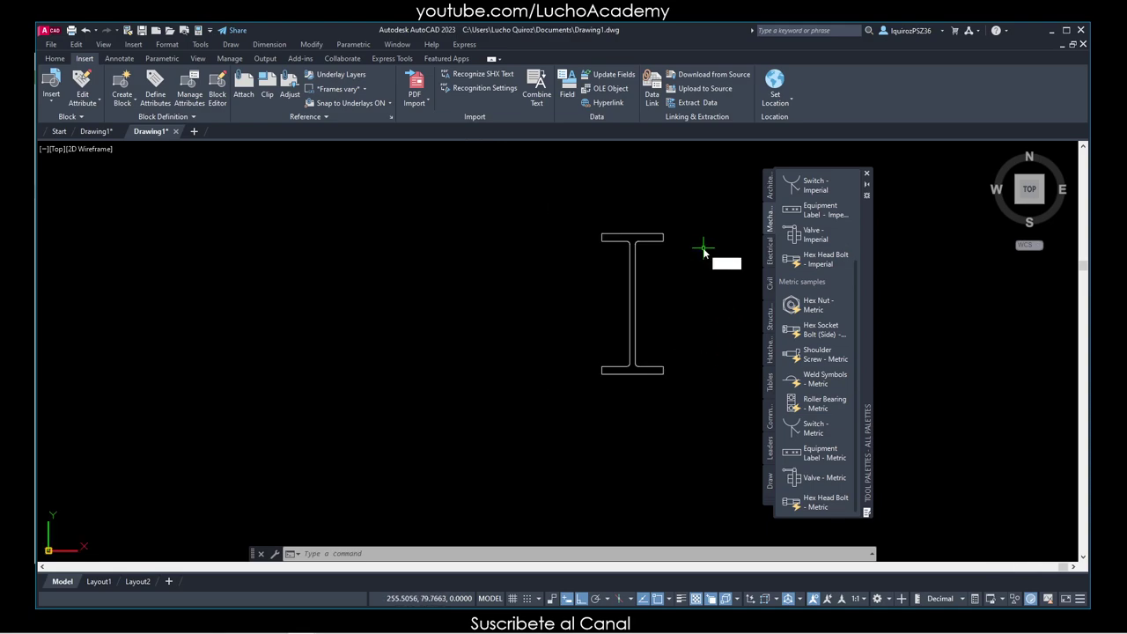
{"action": "key", "text": "Return"}
{"action": "left_click", "coordinate": [555, 202]}
{"action": "left_click", "coordinate": [676, 419]}
{"action": "key", "text": "Return"}
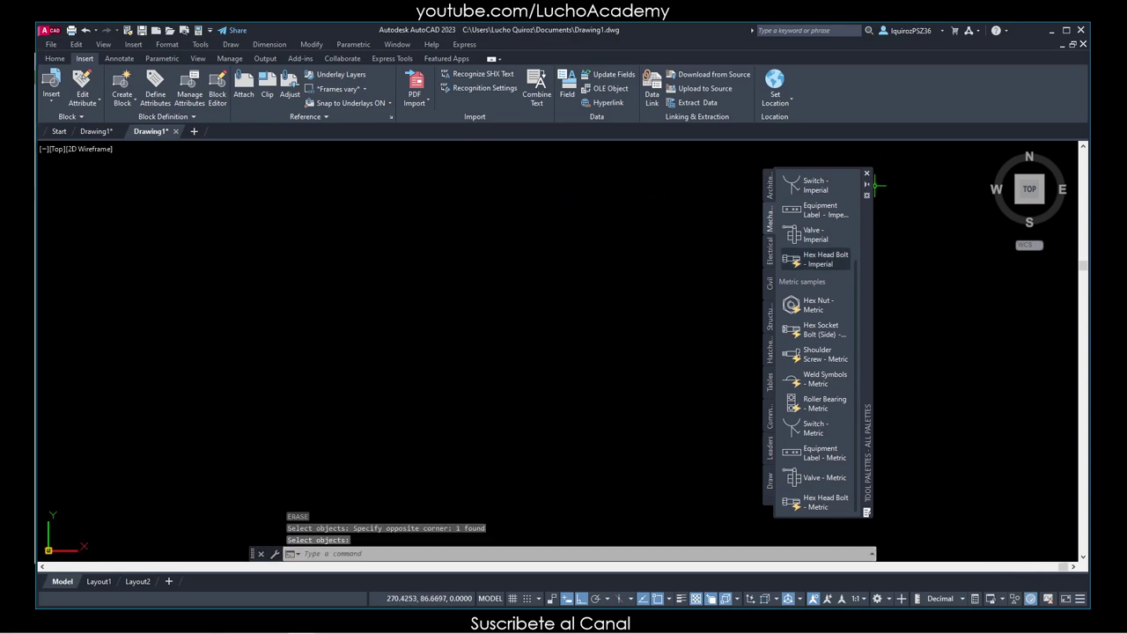
{"action": "left_click", "coordinate": [867, 174]}
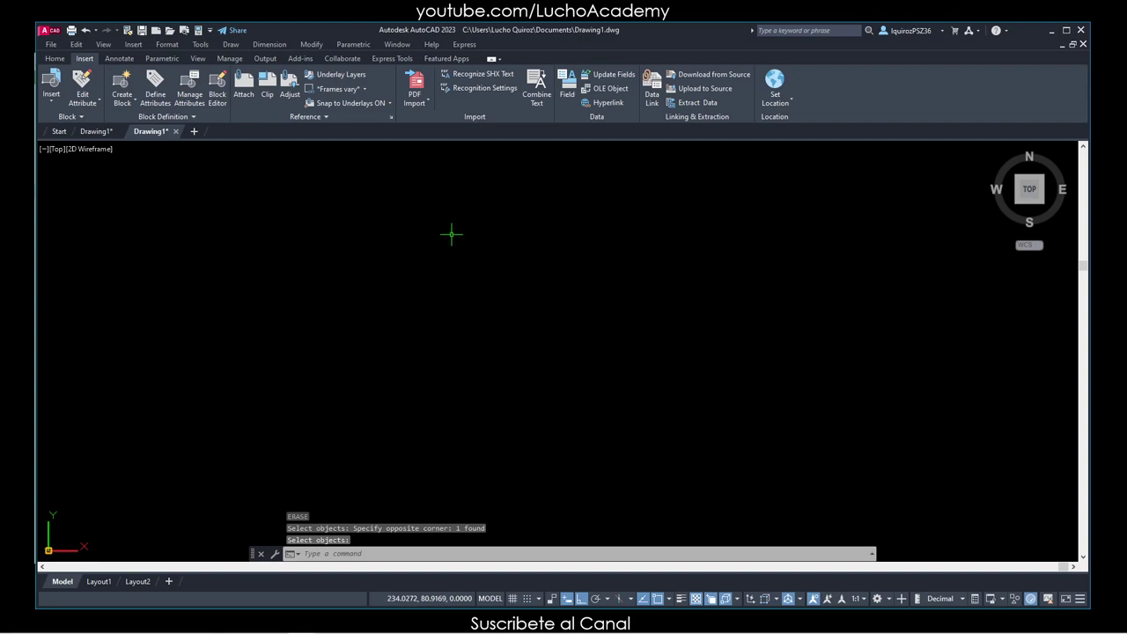
Draw a small circle at the upper left of the canvas
{"action": "type", "text": "c"}
{"action": "key", "text": "Return"}
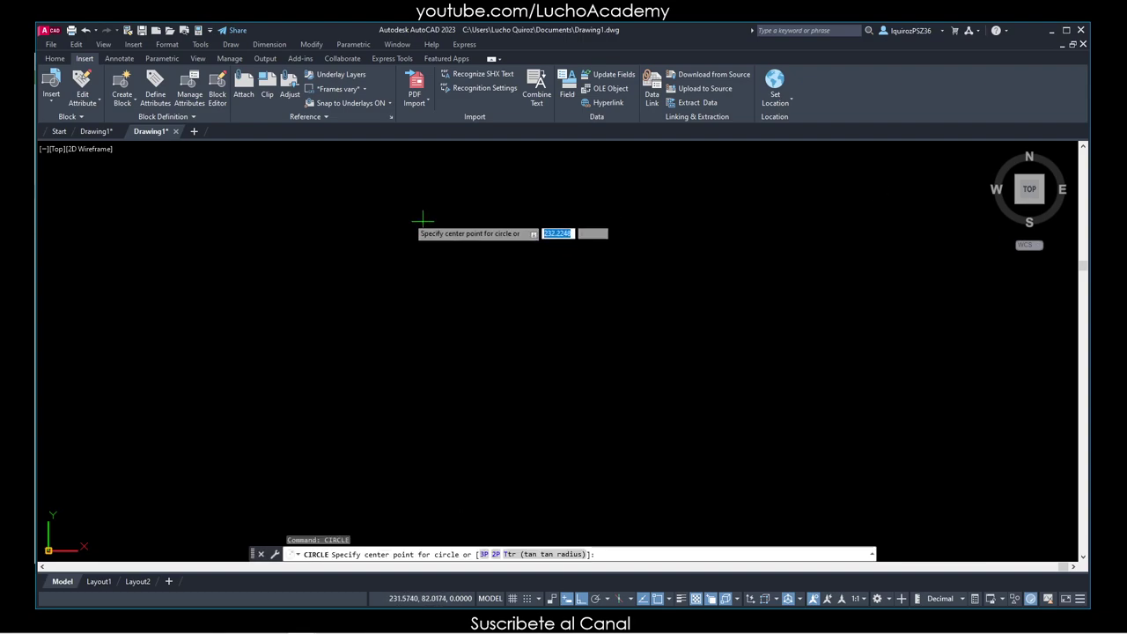
{"action": "left_click", "coordinate": [266, 210]}
{"action": "left_click", "coordinate": [291, 215]}
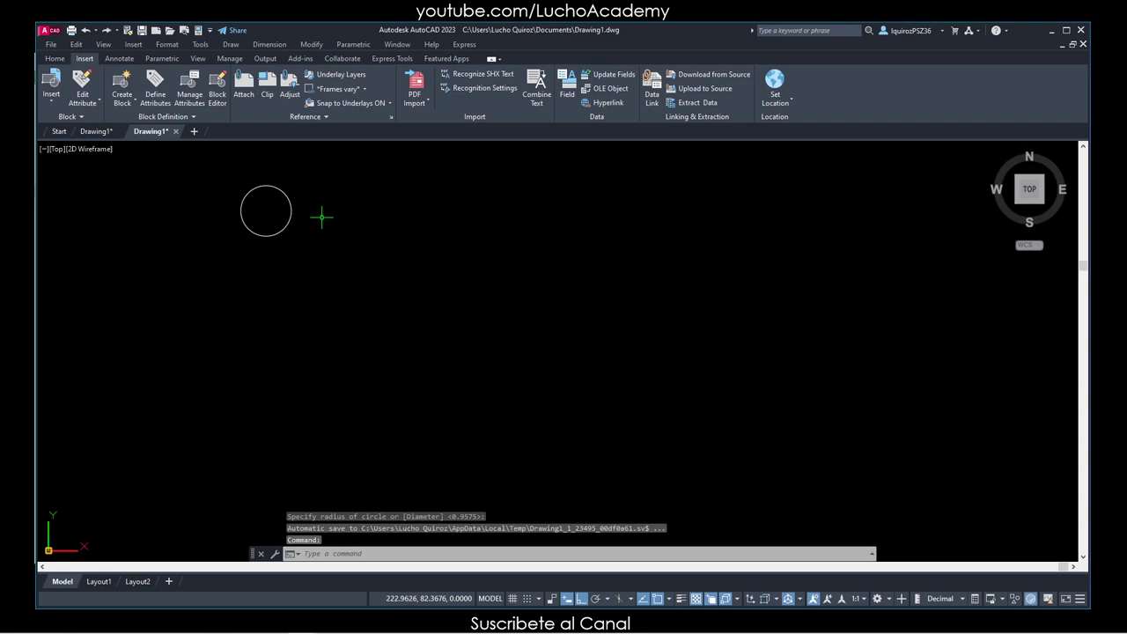
Start copying the circle, then end the copy without placing any copies
{"action": "type", "text": "cp"}
{"action": "key", "text": "Return"}
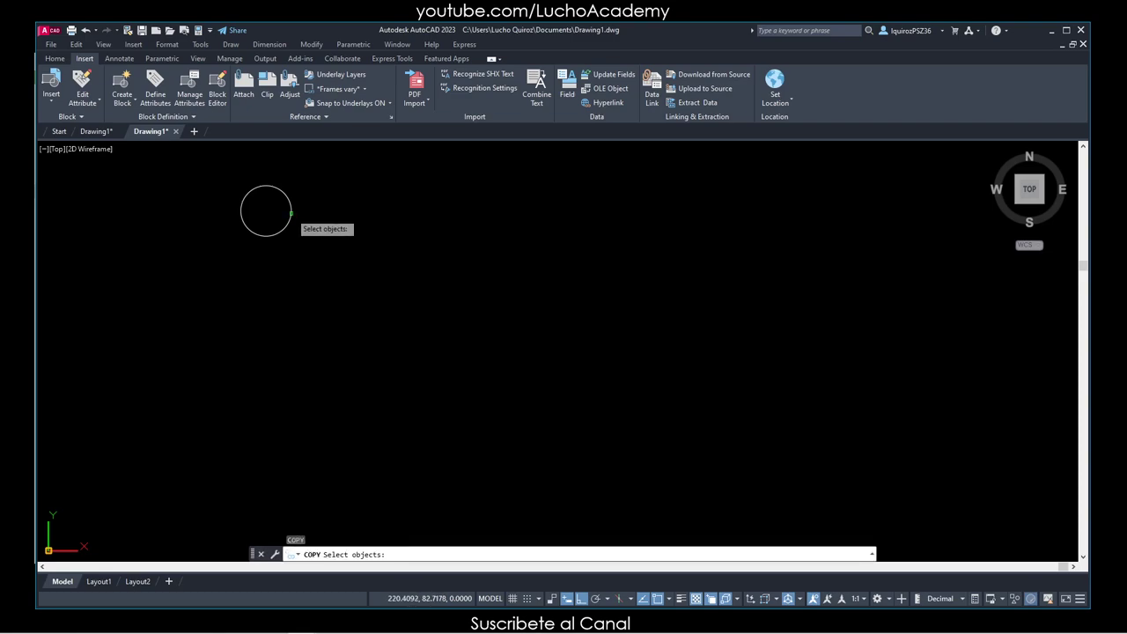
{"action": "left_click", "coordinate": [291, 213]}
{"action": "key", "text": "Return"}
{"action": "right_click", "coordinate": [307, 258]}
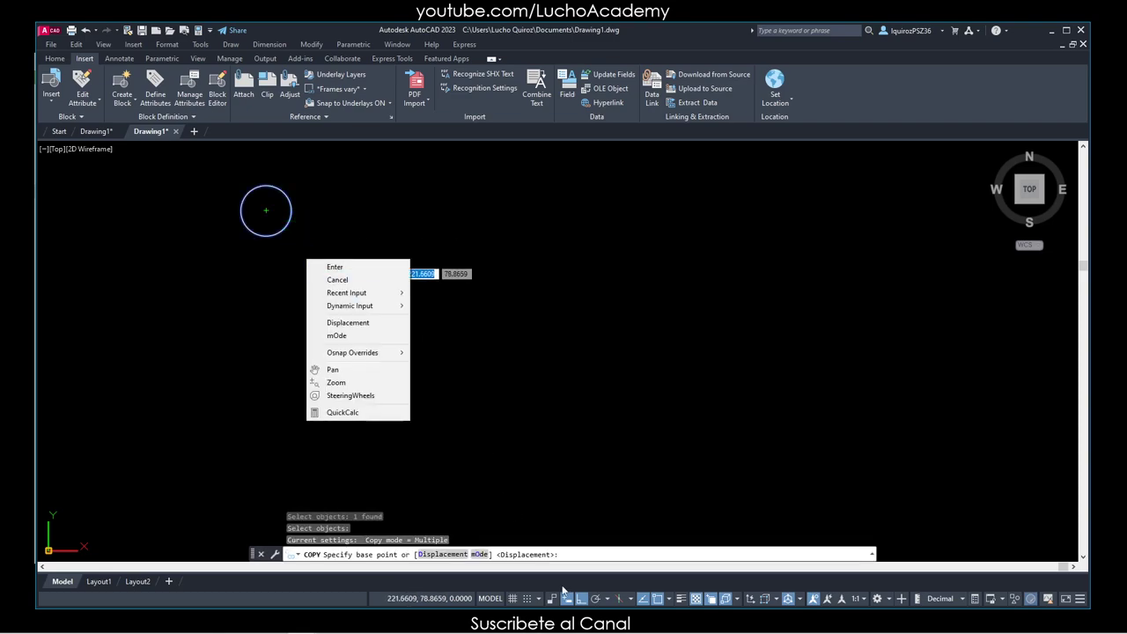
{"action": "left_click", "coordinate": [335, 267]}
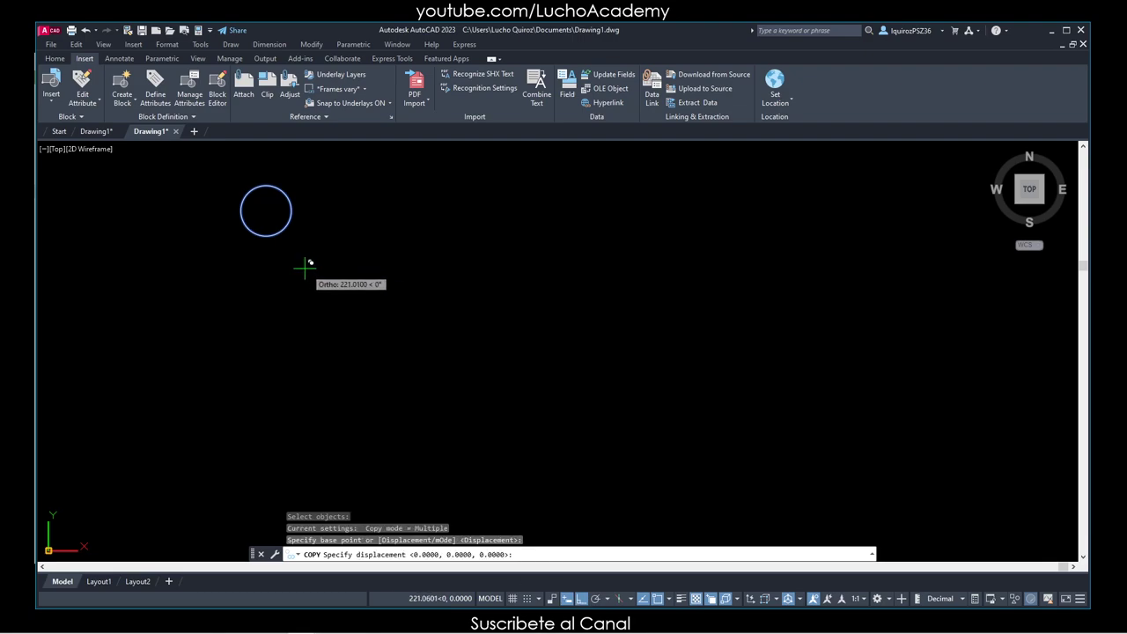
{"action": "key", "text": "Return"}
Copy the circle twice to its right, forming a row of three circles
{"action": "right_click", "coordinate": [295, 287]}
{"action": "left_click", "coordinate": [316, 296]}
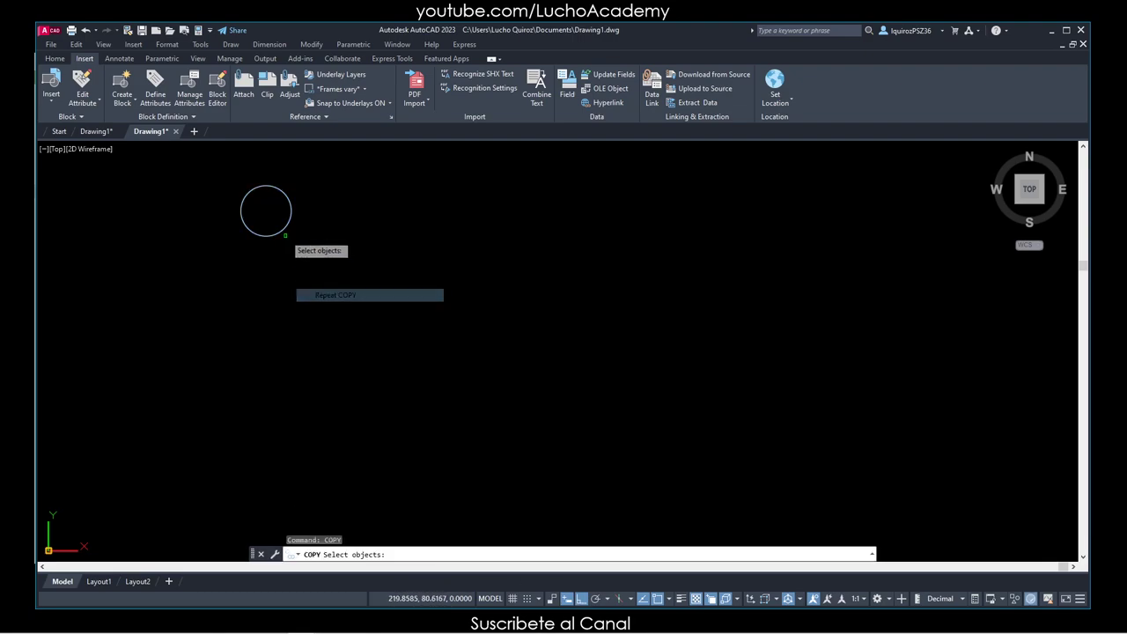
{"action": "left_click", "coordinate": [286, 227]}
{"action": "key", "text": "Return"}
{"action": "left_click", "coordinate": [281, 279]}
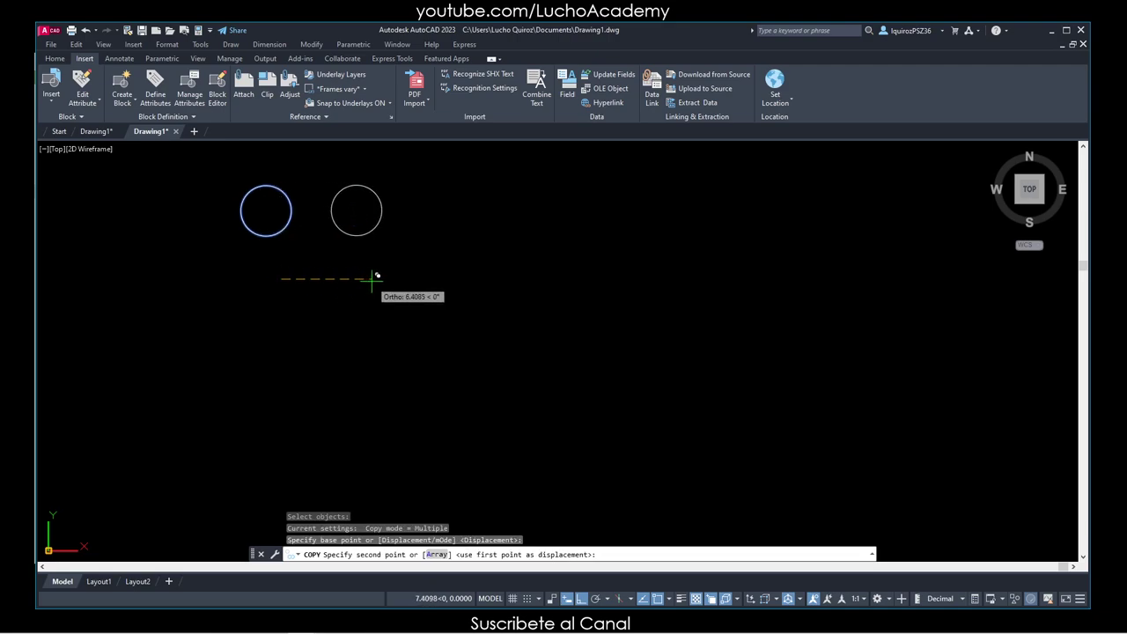
{"action": "left_click", "coordinate": [393, 280]}
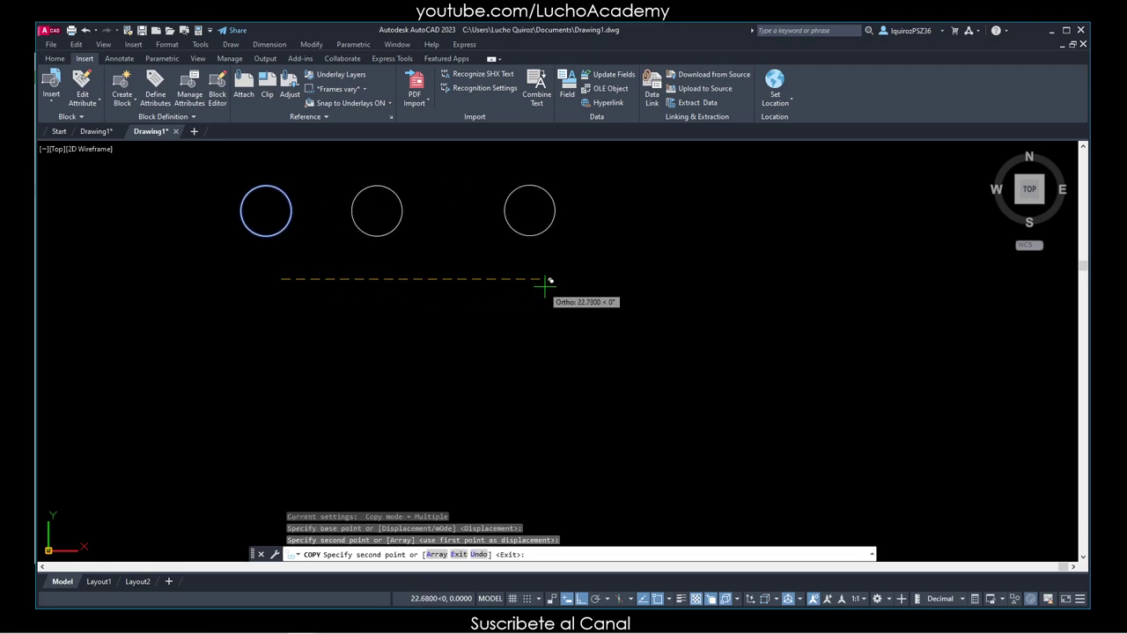
{"action": "right_click", "coordinate": [480, 280]}
{"action": "left_click", "coordinate": [514, 299]}
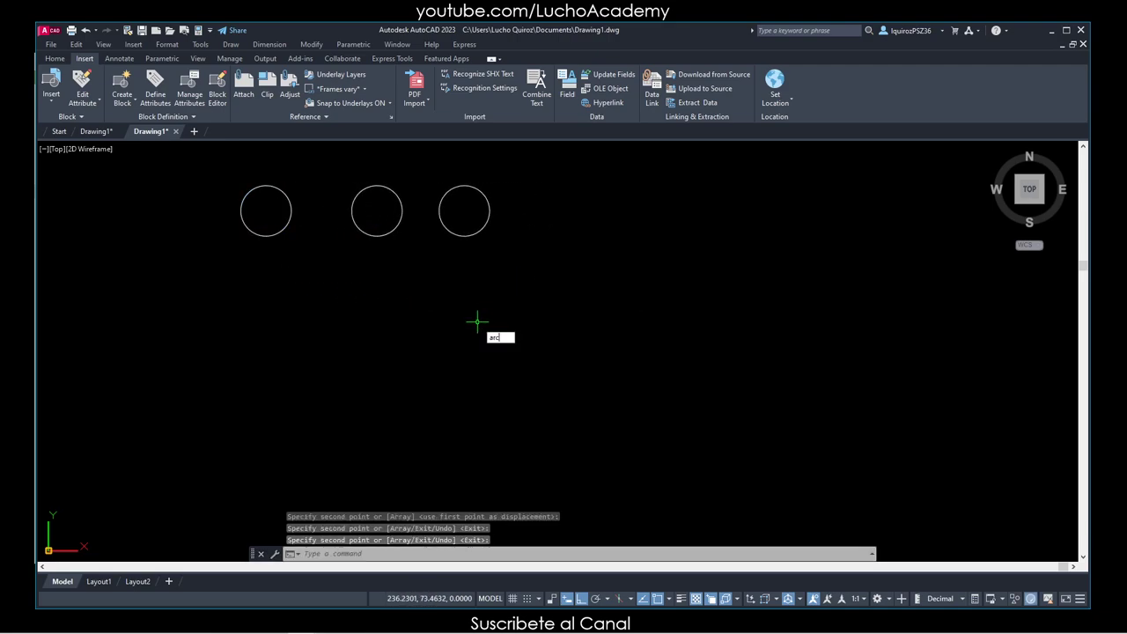
Draw a large three-point arc from the left circle's centre to the middle circle's centre
{"action": "type", "text": "arc"}
{"action": "key", "text": "Return"}
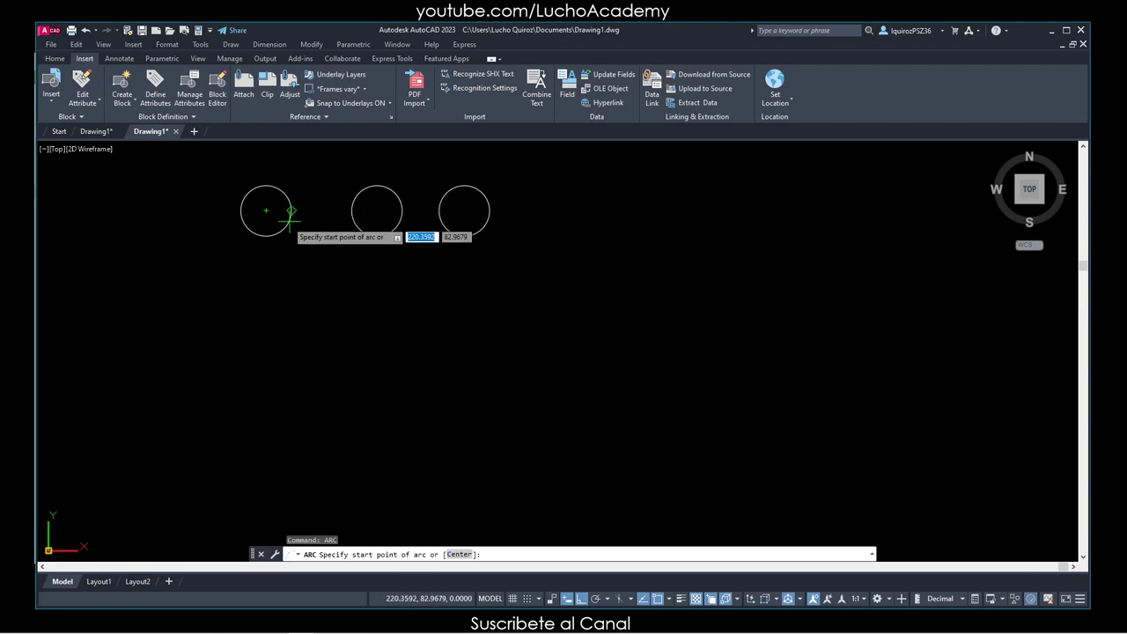
{"action": "left_click", "coordinate": [266, 209]}
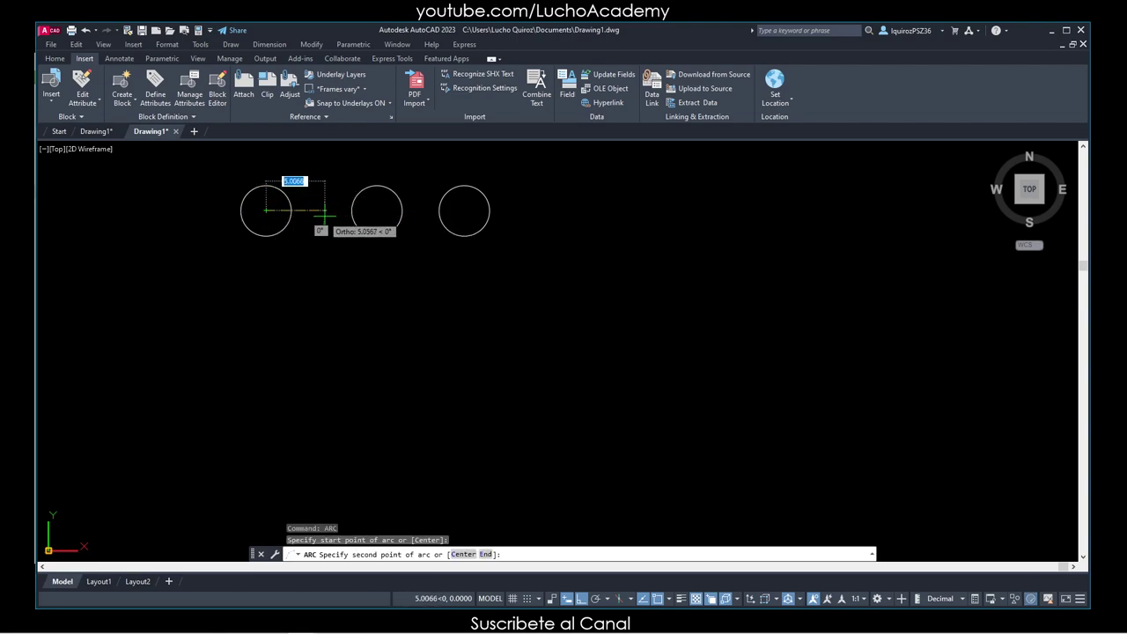
{"action": "left_click", "coordinate": [268, 283]}
{"action": "left_click", "coordinate": [377, 210]}
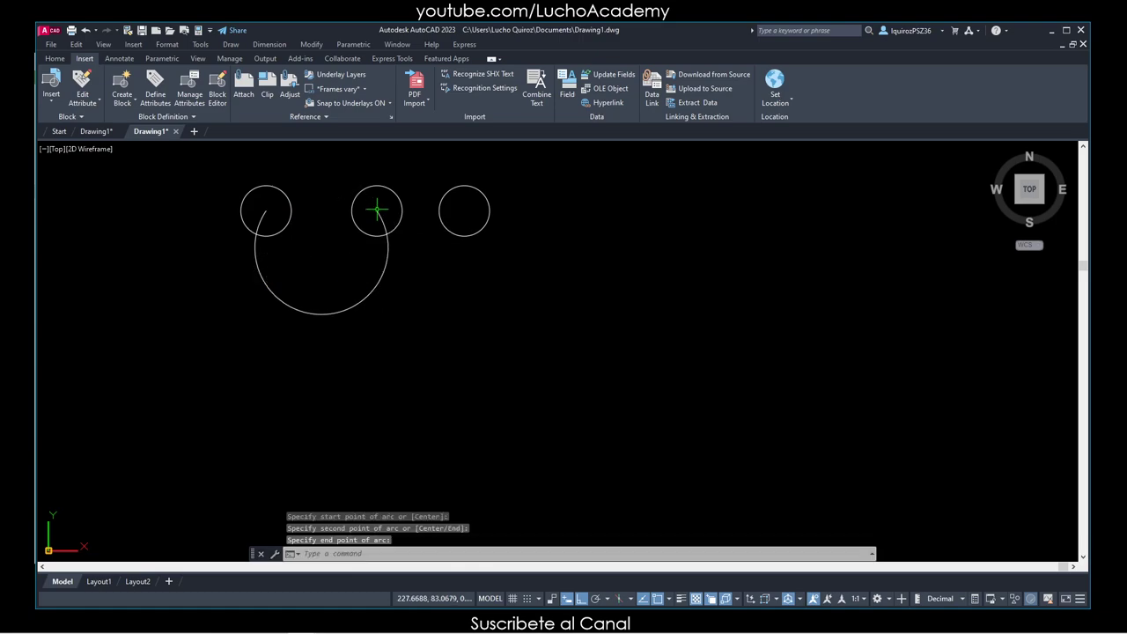
Erase the oversized arc with a window selection
{"action": "type", "text": "e"}
{"action": "key", "text": "Return"}
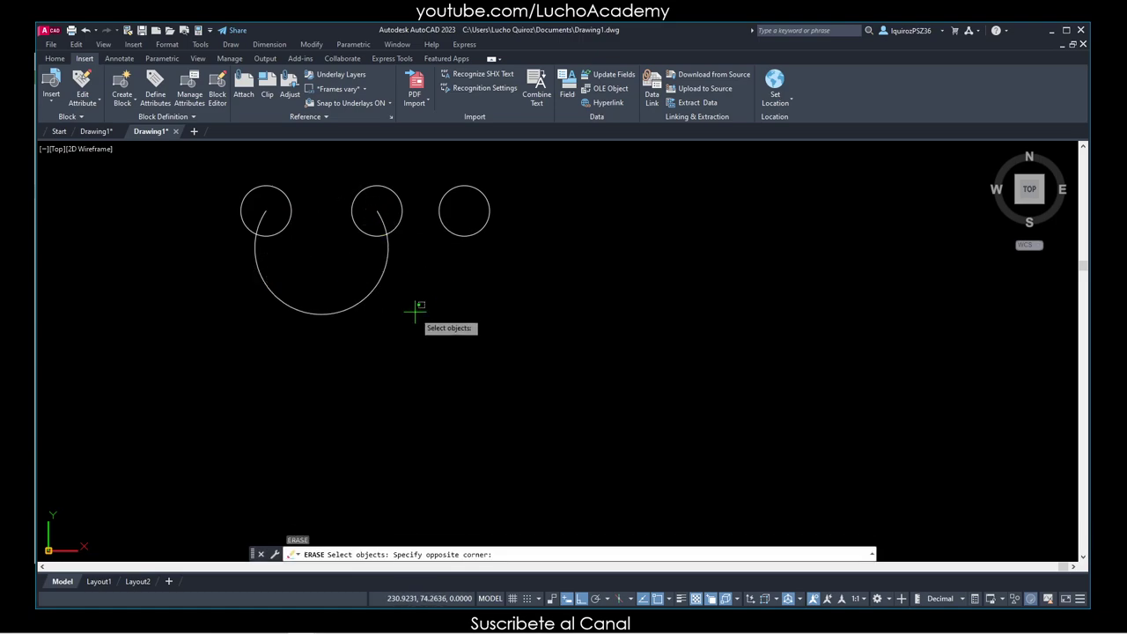
{"action": "left_click", "coordinate": [415, 314]}
{"action": "left_click", "coordinate": [342, 279]}
{"action": "key", "text": "Return"}
Draw two short three-point arcs side by side below the circles
{"action": "type", "text": "a"}
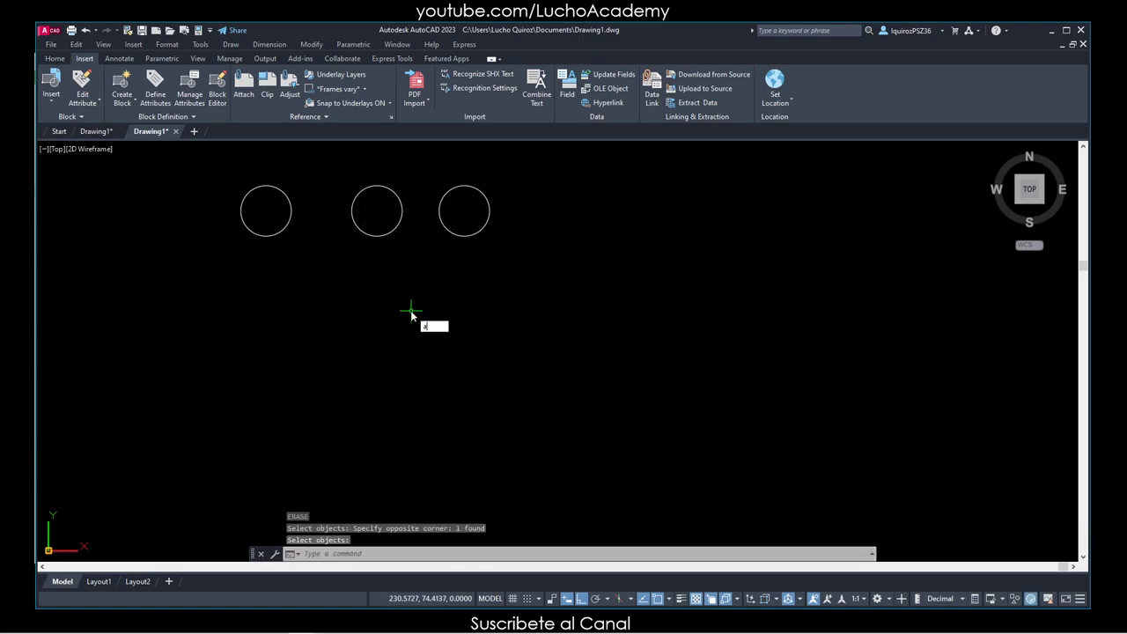
{"action": "type", "text": "rc"}
{"action": "key", "text": "Return"}
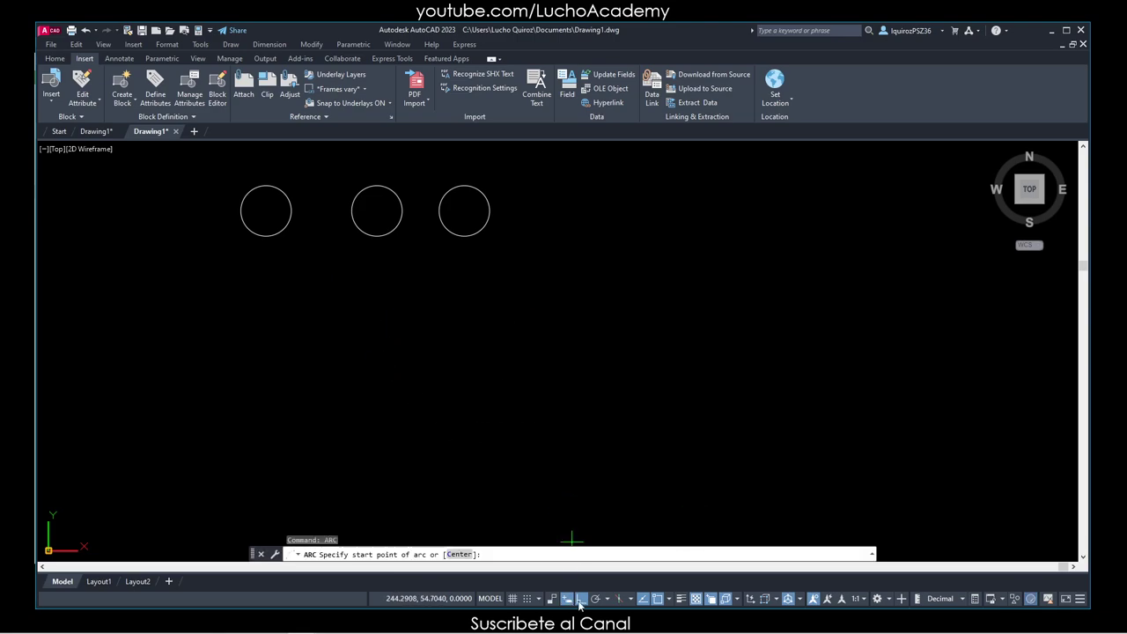
{"action": "left_click", "coordinate": [302, 333]}
{"action": "left_click", "coordinate": [317, 317]}
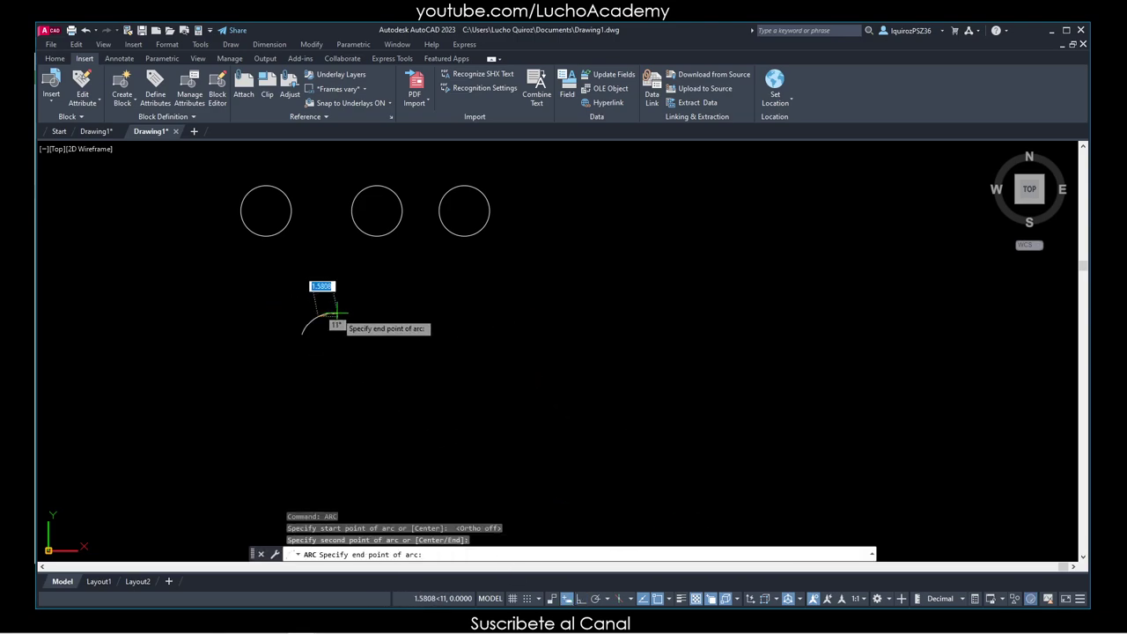
{"action": "left_click", "coordinate": [339, 313]}
{"action": "right_click", "coordinate": [379, 317]}
{"action": "left_click", "coordinate": [405, 327]}
{"action": "left_click", "coordinate": [387, 349]}
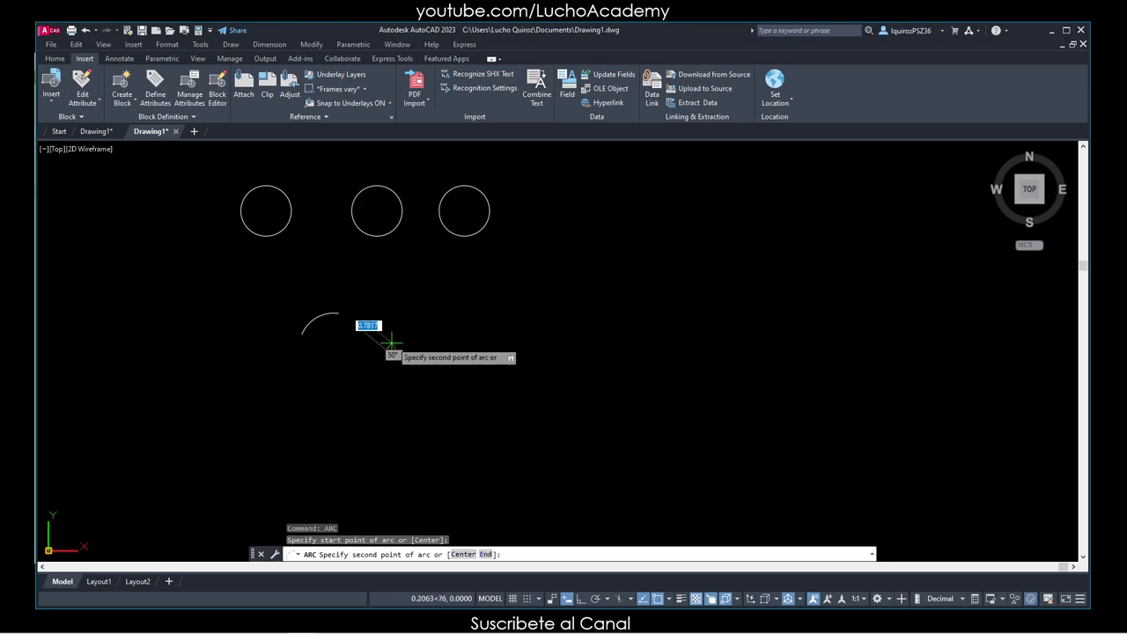
{"action": "left_click", "coordinate": [411, 327]}
{"action": "left_click", "coordinate": [434, 327]}
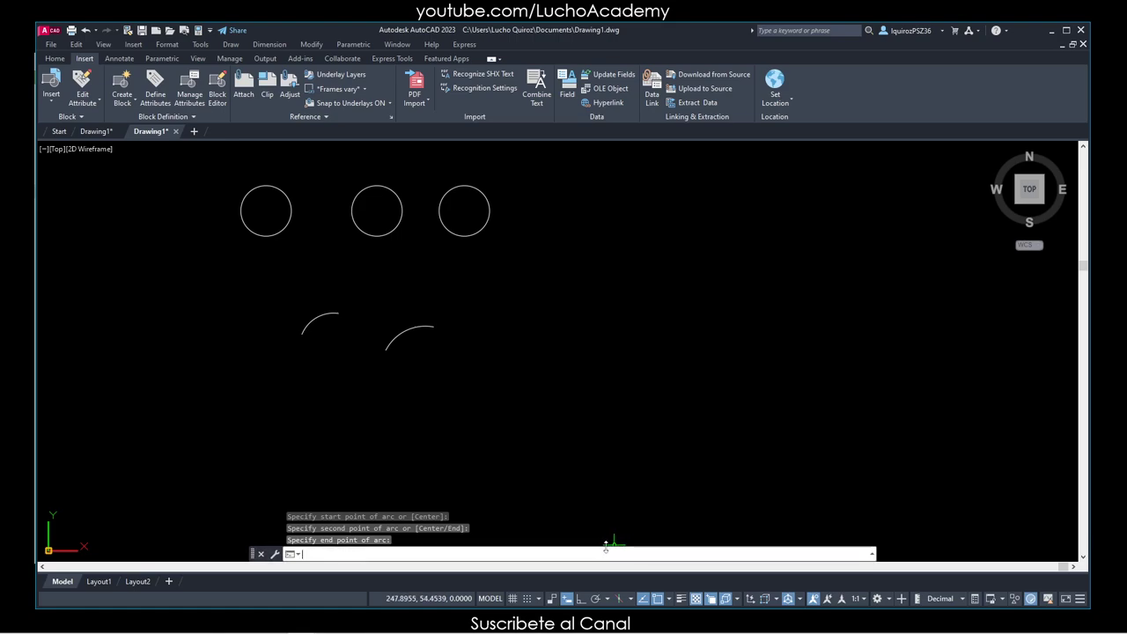
Start the GROUP command and name the new group group1
{"action": "type", "text": "GROu"}
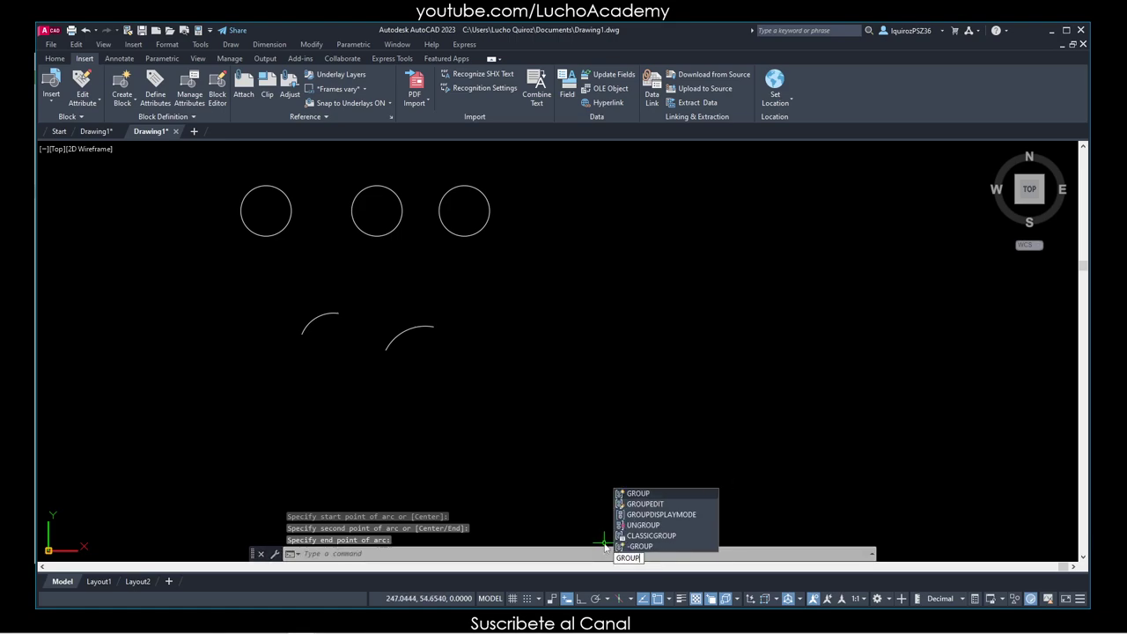
{"action": "key", "text": "Escape"}
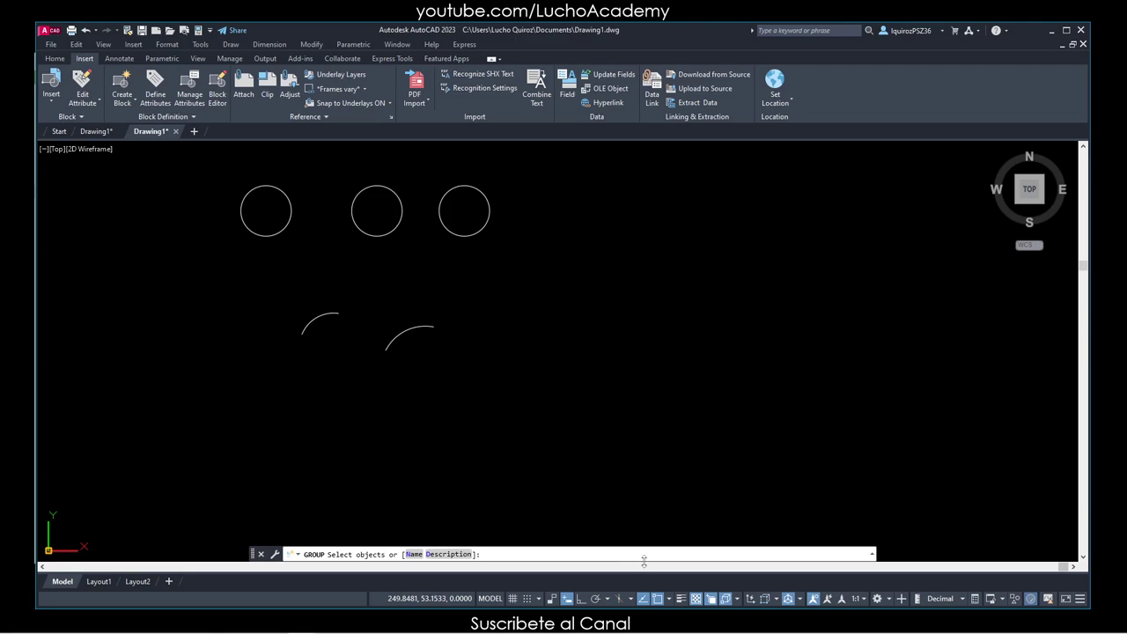
{"action": "left_click", "coordinate": [414, 554]}
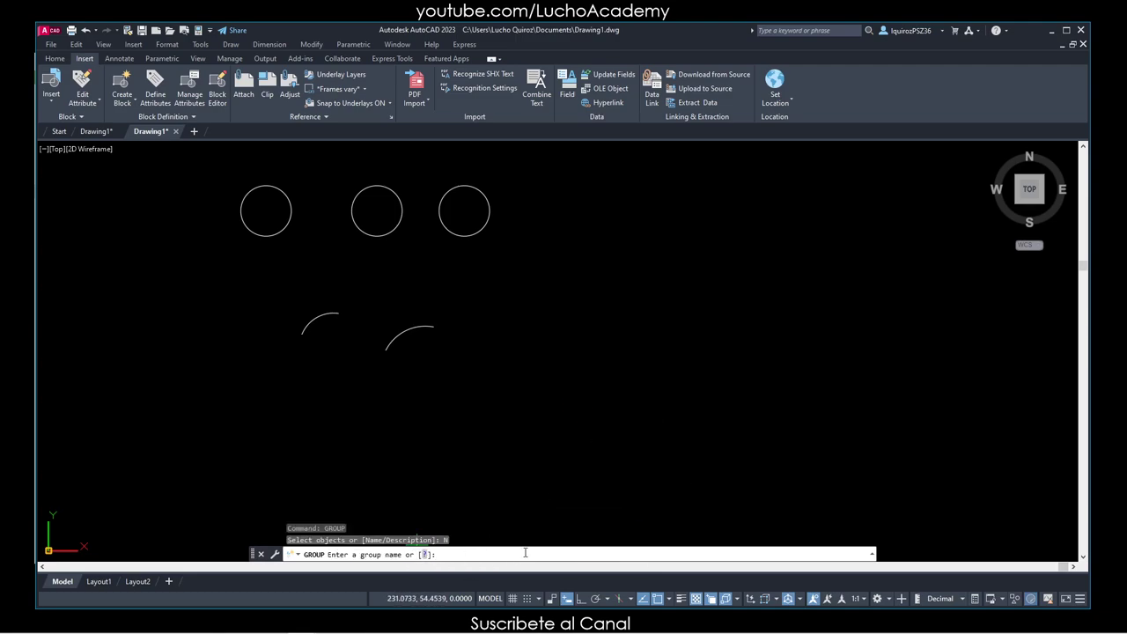
{"action": "type", "text": "grou"}
{"action": "type", "text": "p1"}
{"action": "key", "text": "Return"}
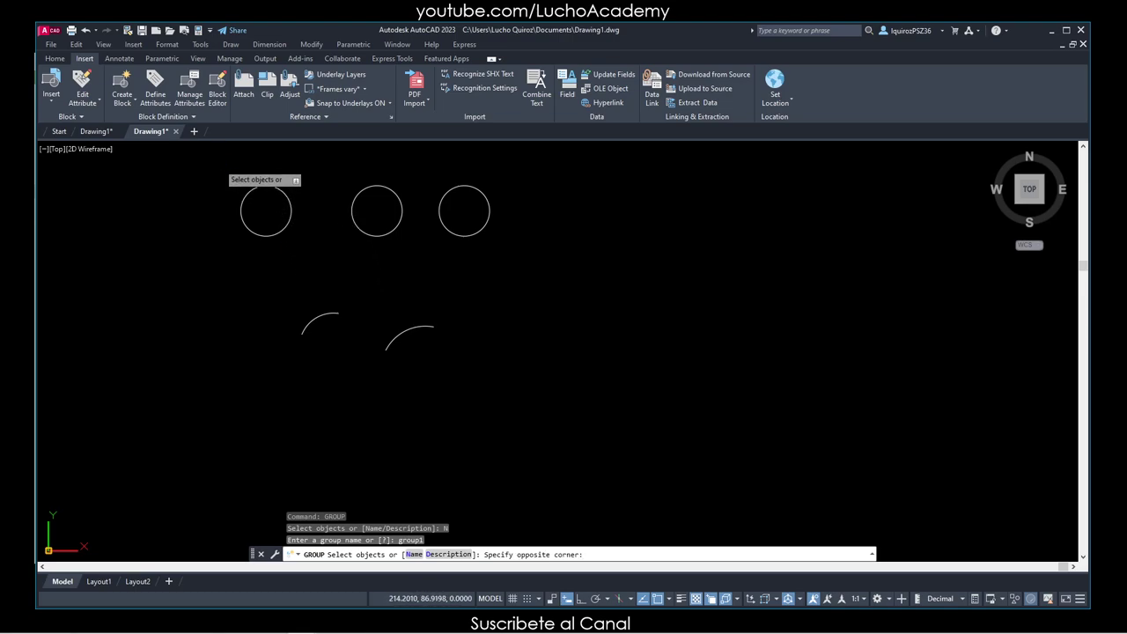
Window-select the three circles to create GROUP1
{"action": "left_click", "coordinate": [219, 163]}
{"action": "left_click", "coordinate": [532, 266]}
{"action": "right_click", "coordinate": [467, 260]}
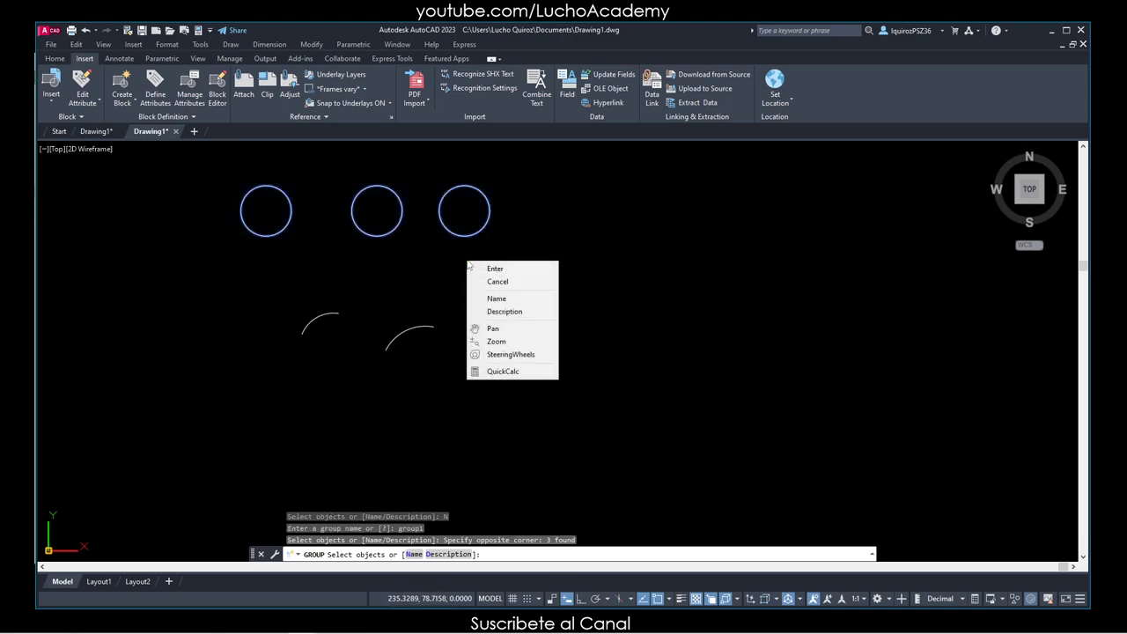
{"action": "left_click", "coordinate": [490, 267]}
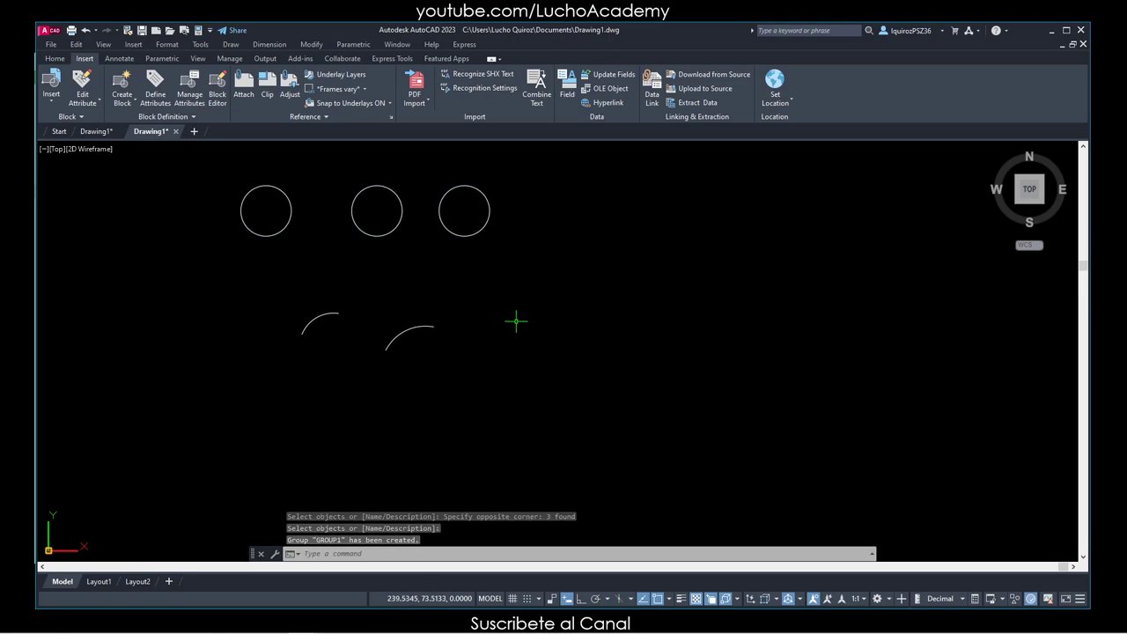
{"action": "type", "text": "M"}
{"action": "key", "text": "Return"}
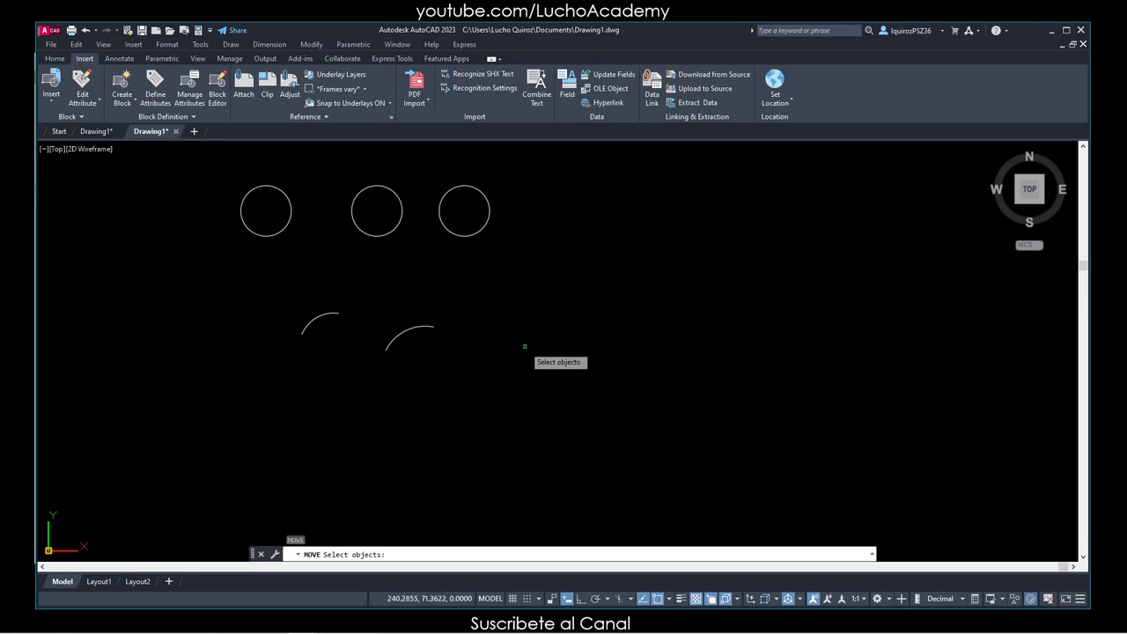
Move GROUP1 right and slightly down, then start GROUPEDIT from autocomplete
{"action": "left_click", "coordinate": [484, 224]}
{"action": "key", "text": "Return"}
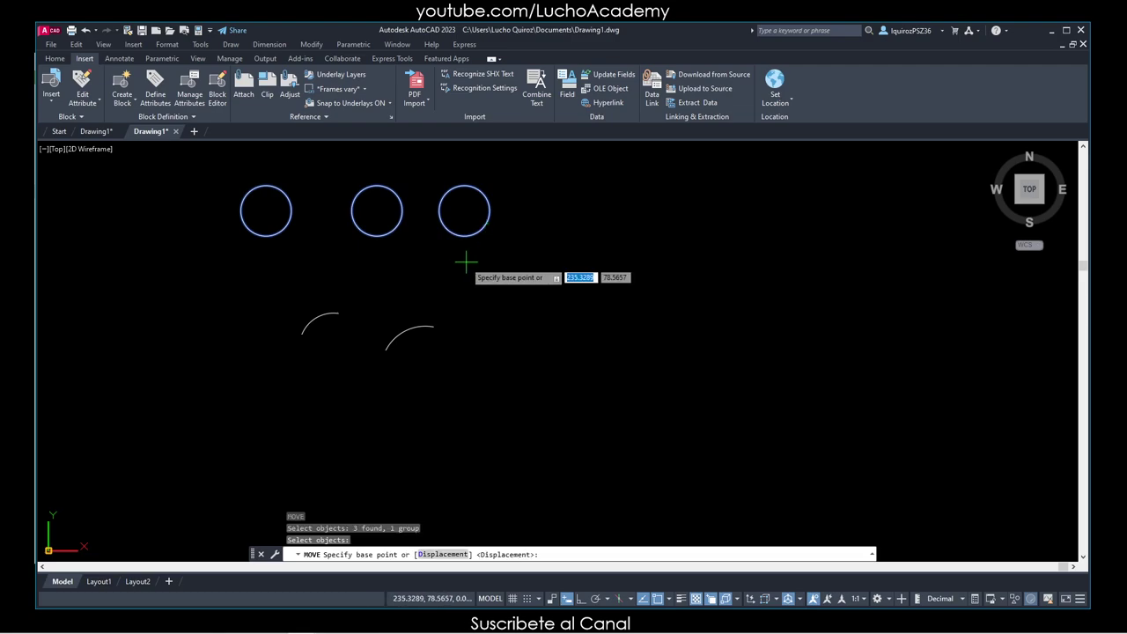
{"action": "left_click", "coordinate": [453, 261]}
{"action": "left_click", "coordinate": [745, 295]}
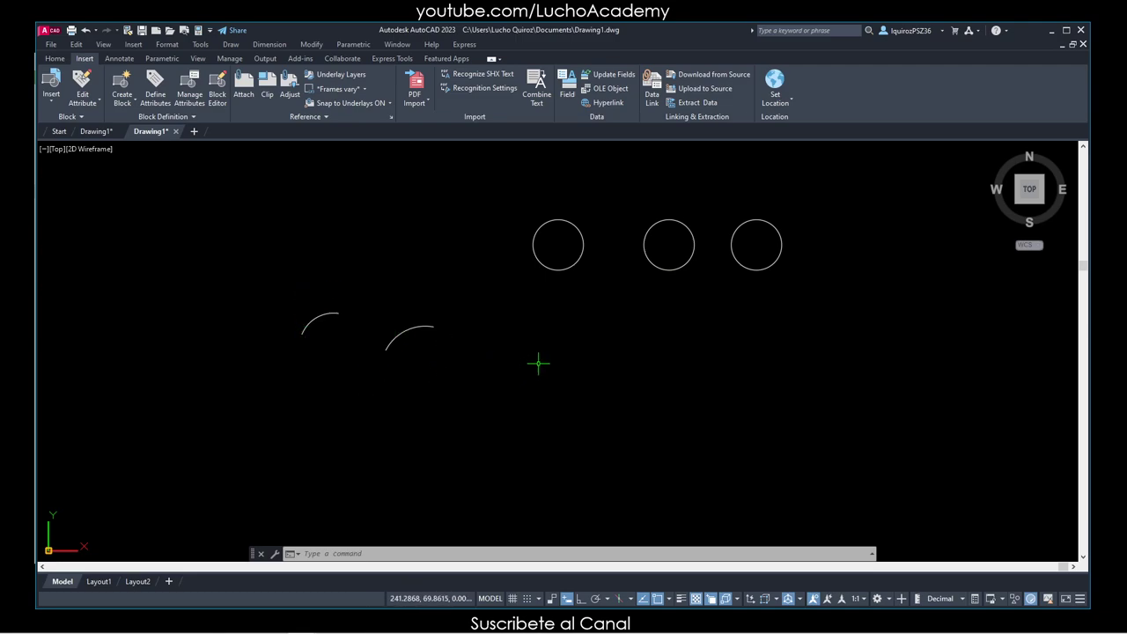
{"action": "type", "text": "gou"}
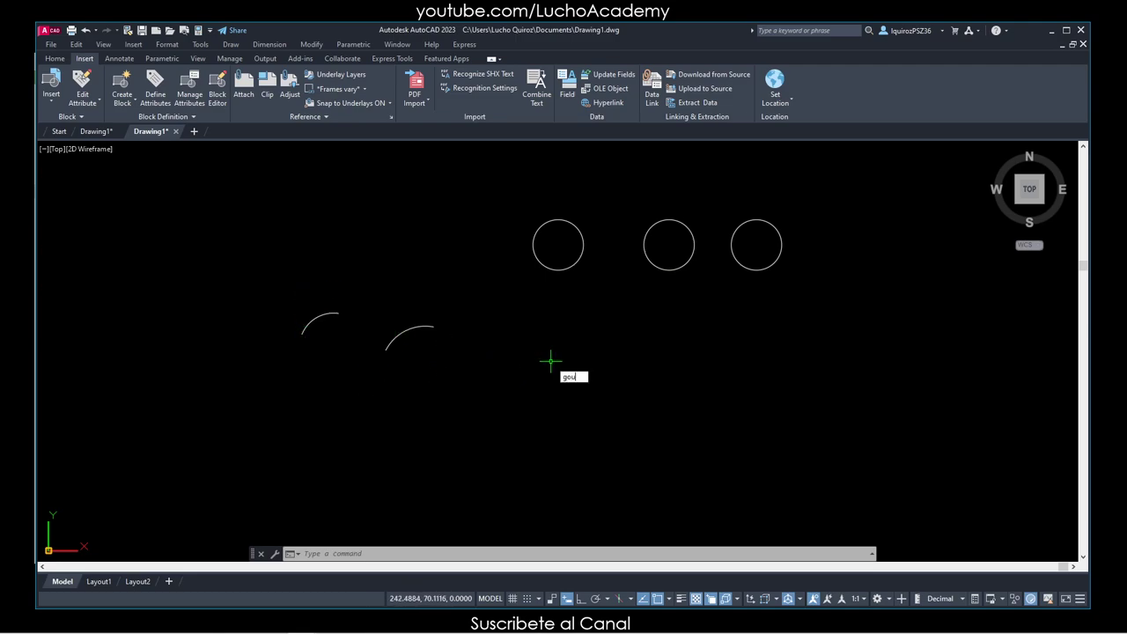
{"action": "type", "text": "p"}
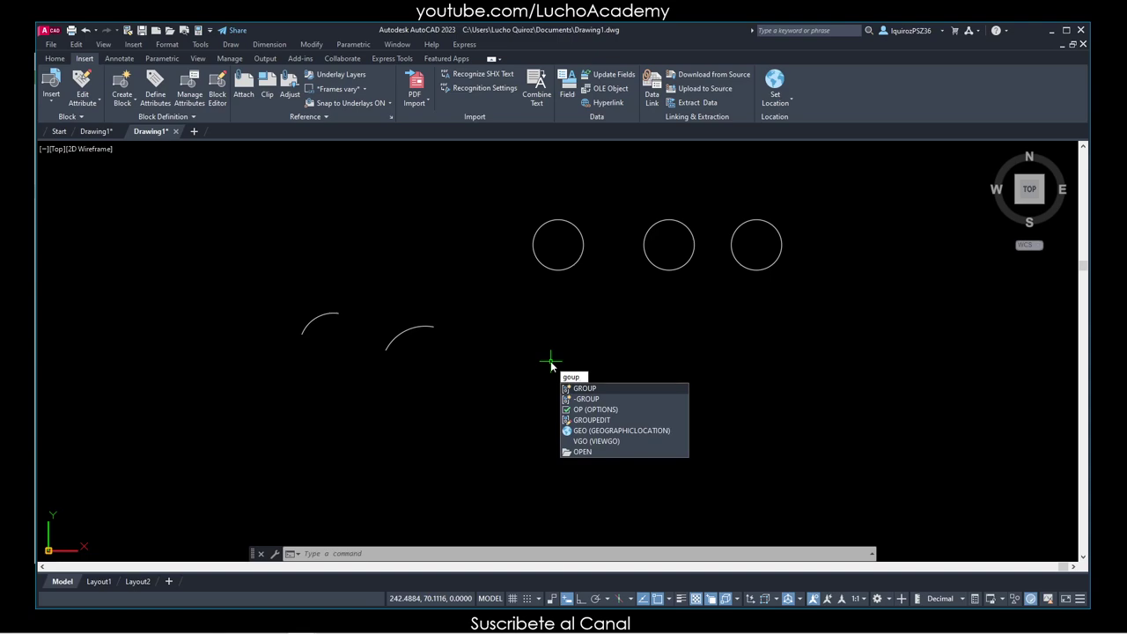
{"action": "left_click", "coordinate": [606, 421]}
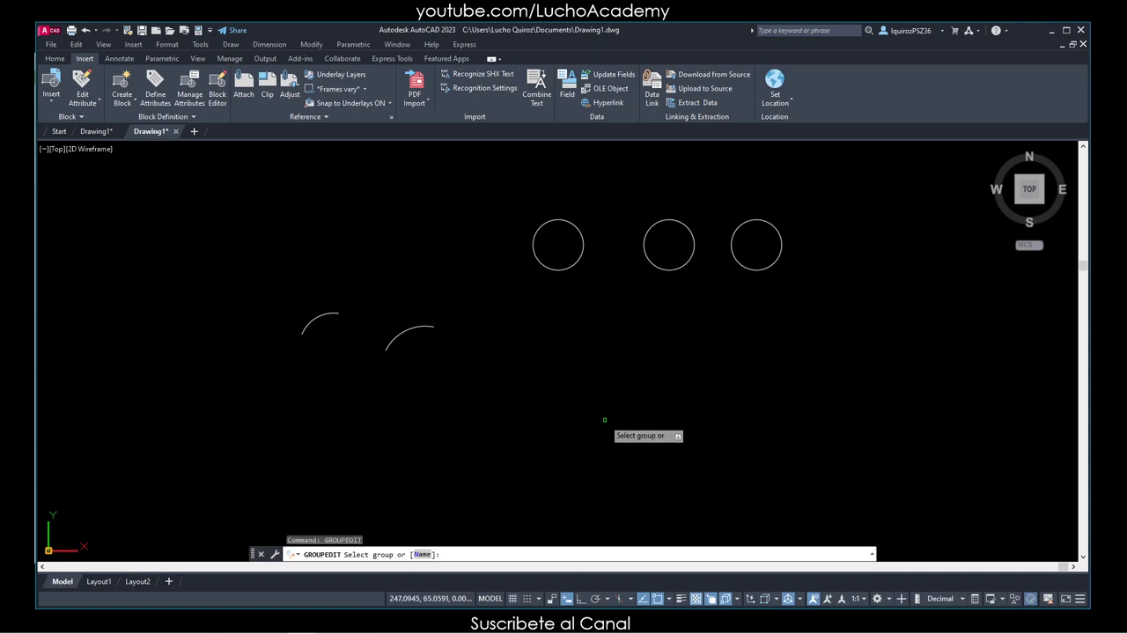
Remove the rightmost circle from GROUP1
{"action": "left_click", "coordinate": [679, 268]}
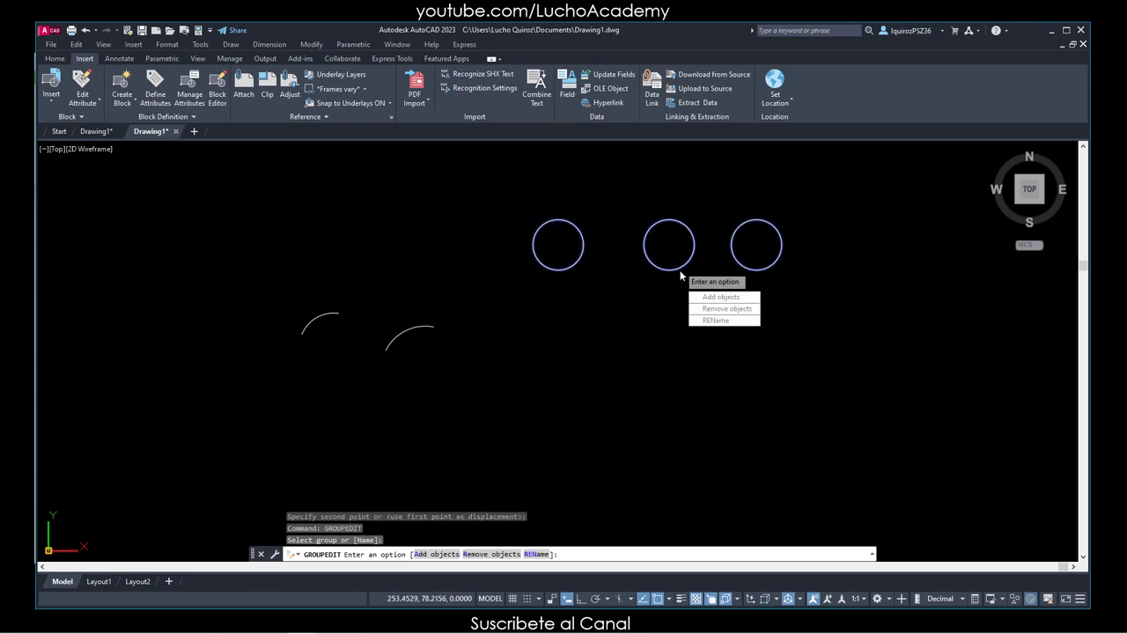
{"action": "left_click", "coordinate": [713, 310]}
{"action": "left_click", "coordinate": [735, 258]}
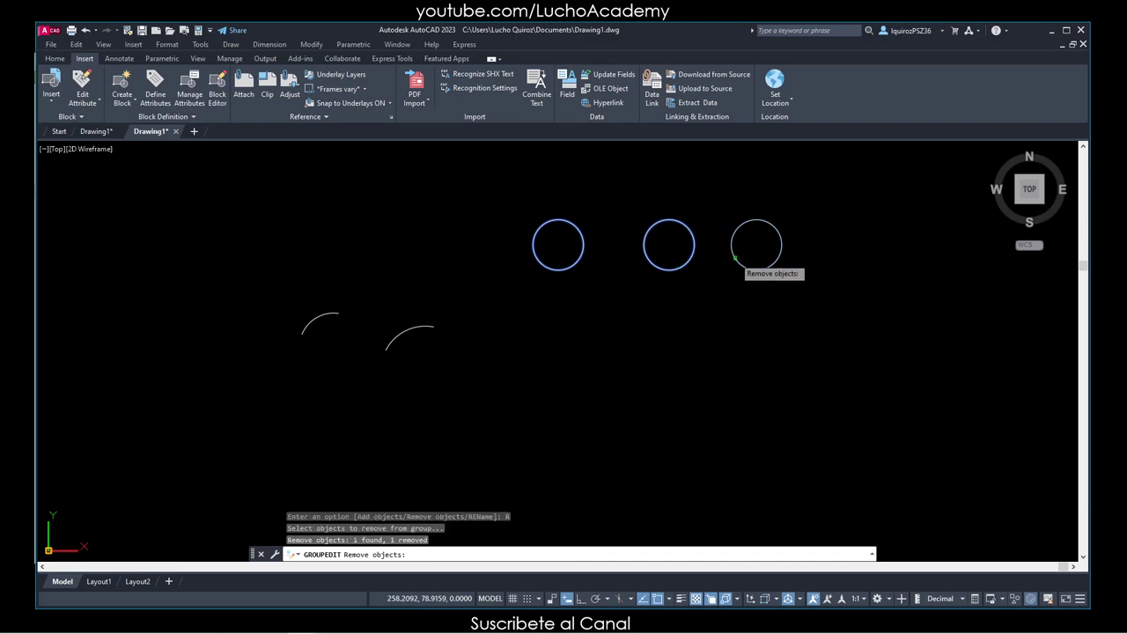
{"action": "key", "text": "Return"}
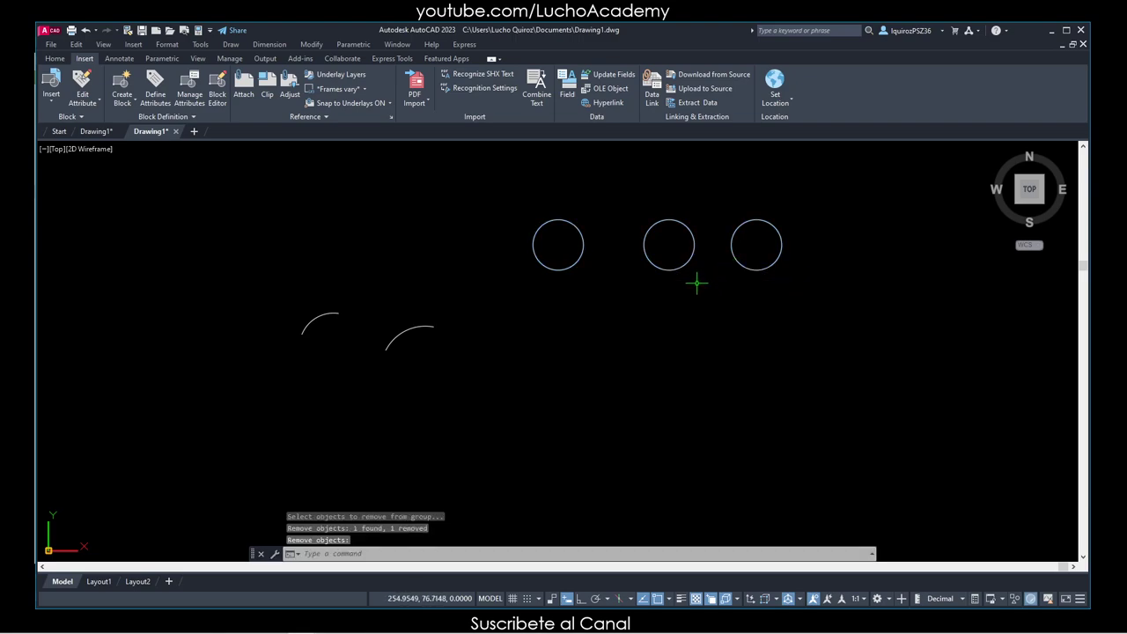
{"action": "type", "text": "m"}
Move the two grouped circles down beside the arcs
{"action": "key", "text": "Return"}
{"action": "left_click", "coordinate": [562, 270]}
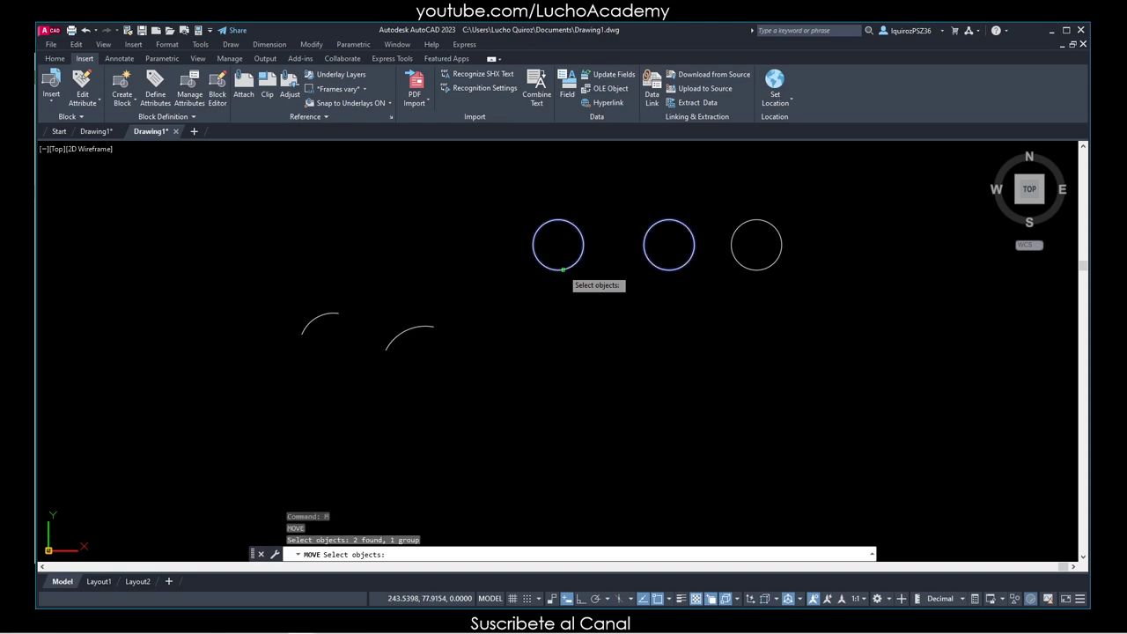
{"action": "key", "text": "Return"}
{"action": "left_click", "coordinate": [626, 280]}
{"action": "left_click", "coordinate": [578, 390]}
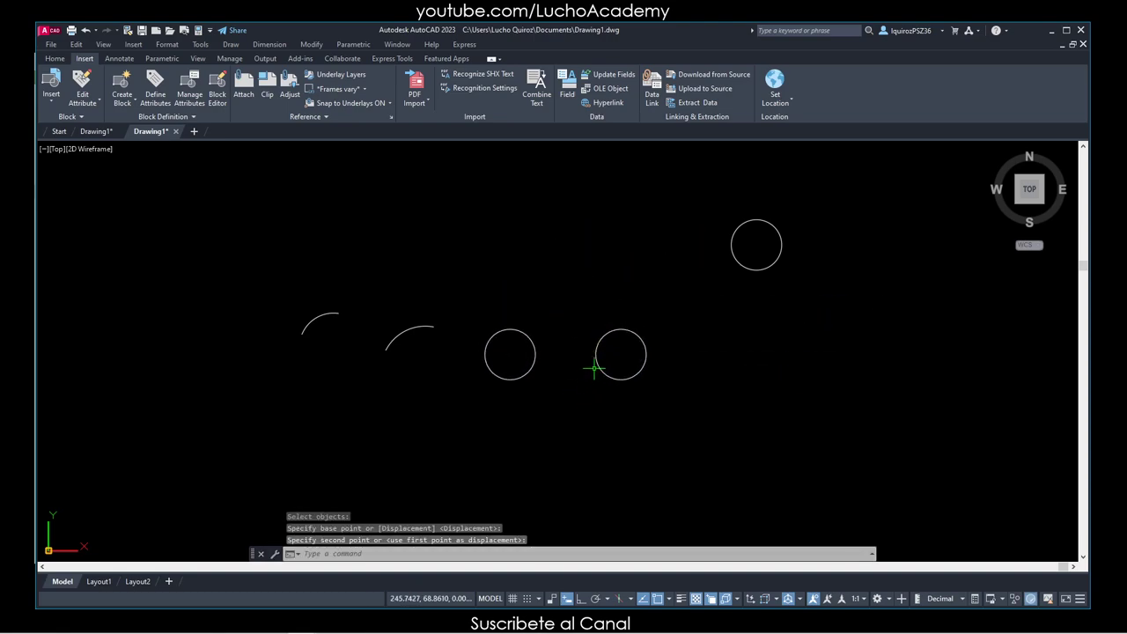
Rerun GROUPEDIT from recent input and add both arcs to the circle group
{"action": "right_click", "coordinate": [598, 277]}
{"action": "mouse_move", "coordinate": [639, 299]}
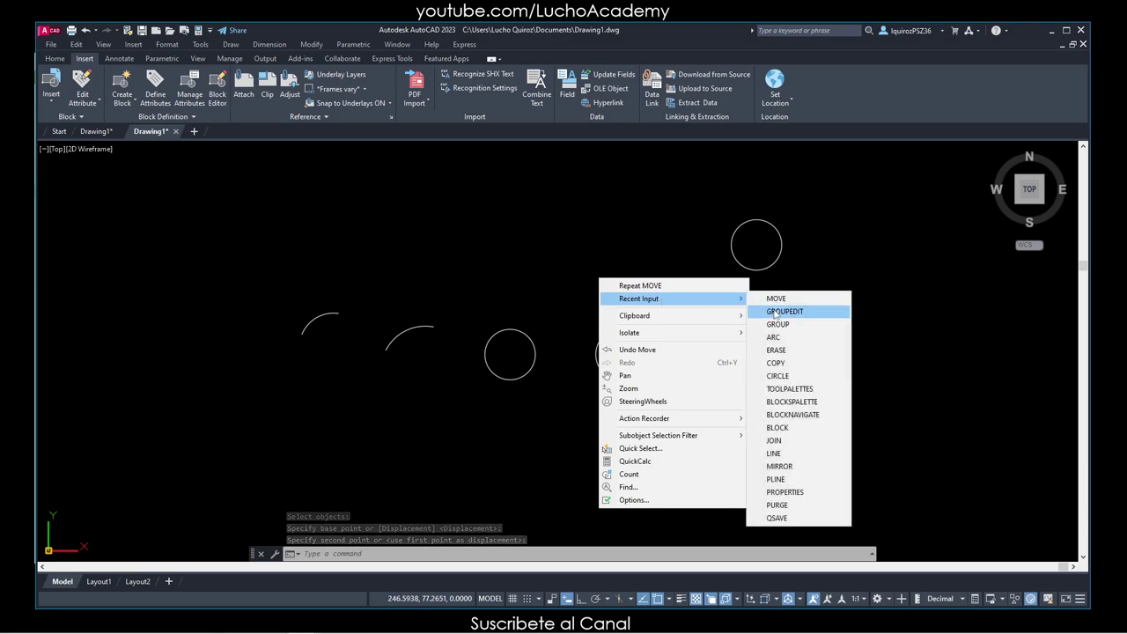
{"action": "left_click", "coordinate": [784, 311]}
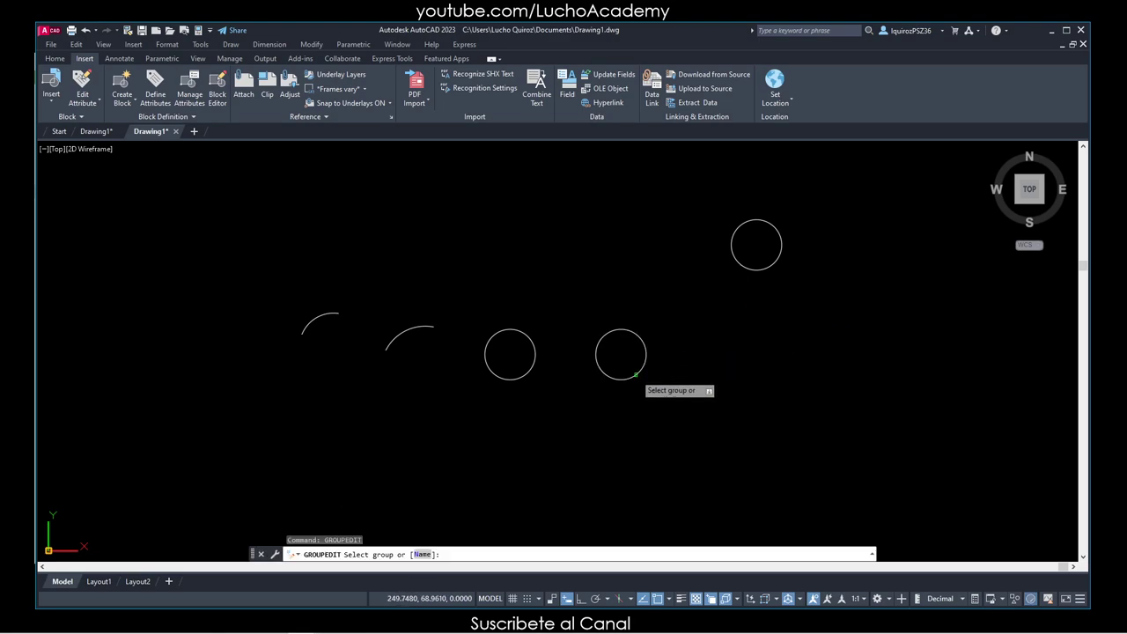
{"action": "left_click", "coordinate": [637, 379]}
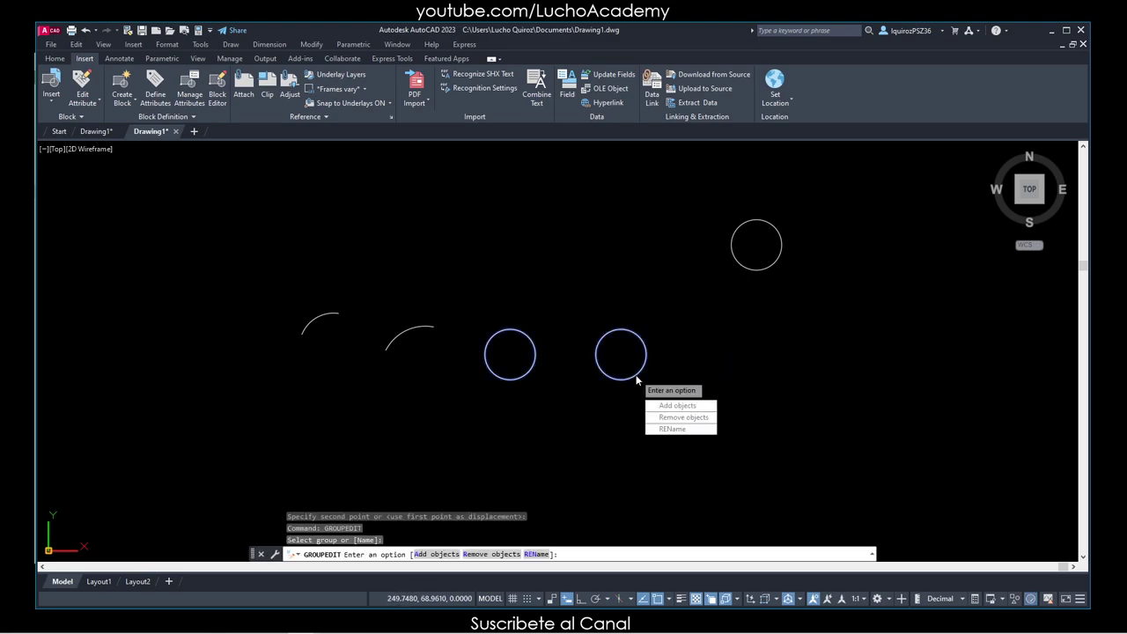
{"action": "left_click", "coordinate": [677, 407]}
{"action": "left_click", "coordinate": [402, 330]}
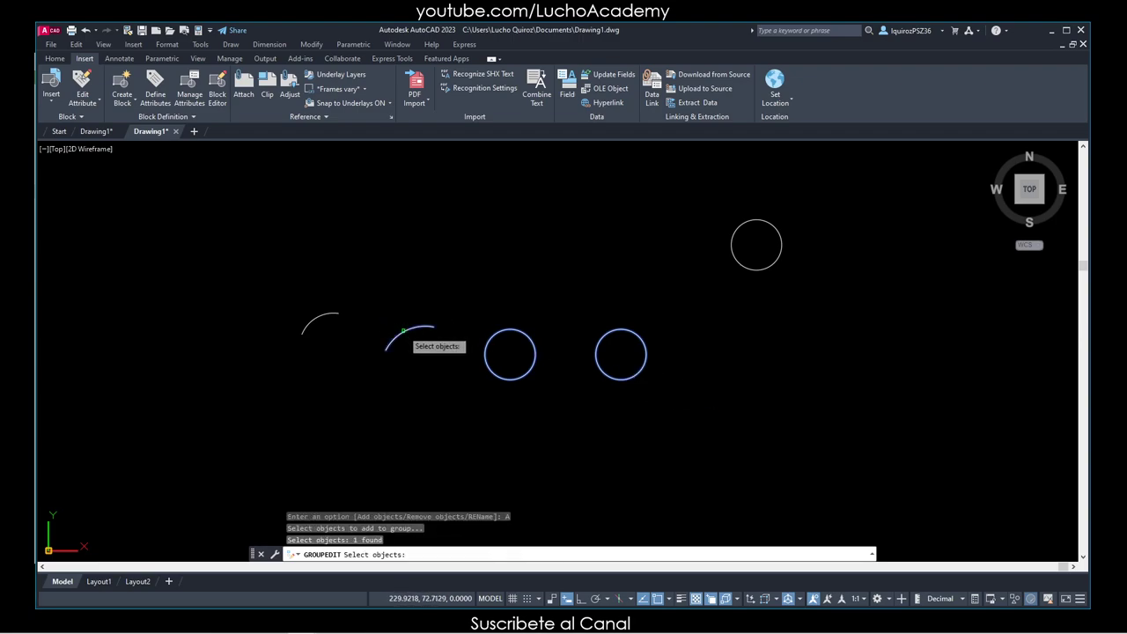
{"action": "left_click", "coordinate": [319, 316]}
{"action": "key", "text": "Return"}
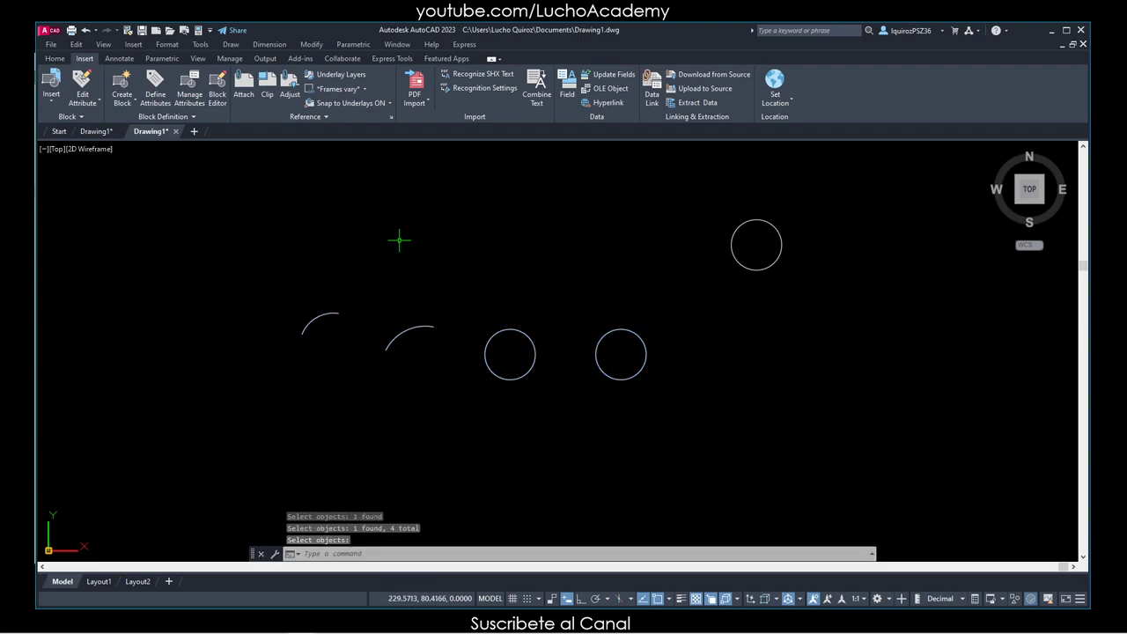
Move the four-object group up and left, level with the separate circle
{"action": "type", "text": "m"}
{"action": "key", "text": "Return"}
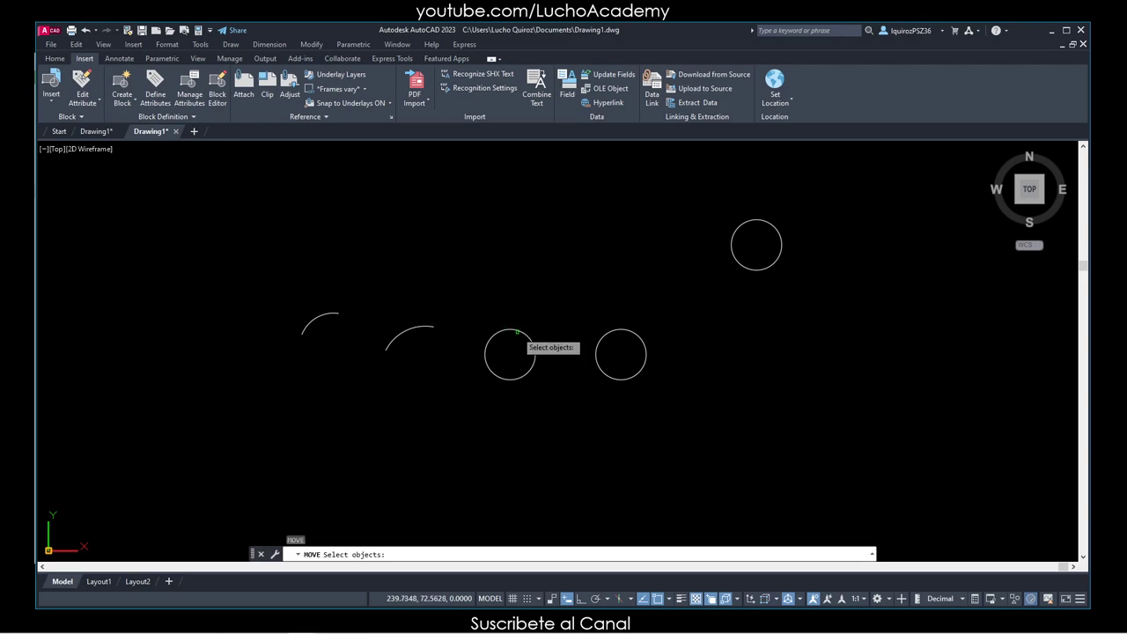
{"action": "left_click", "coordinate": [514, 331]}
{"action": "key", "text": "Return"}
{"action": "left_click", "coordinate": [508, 350]}
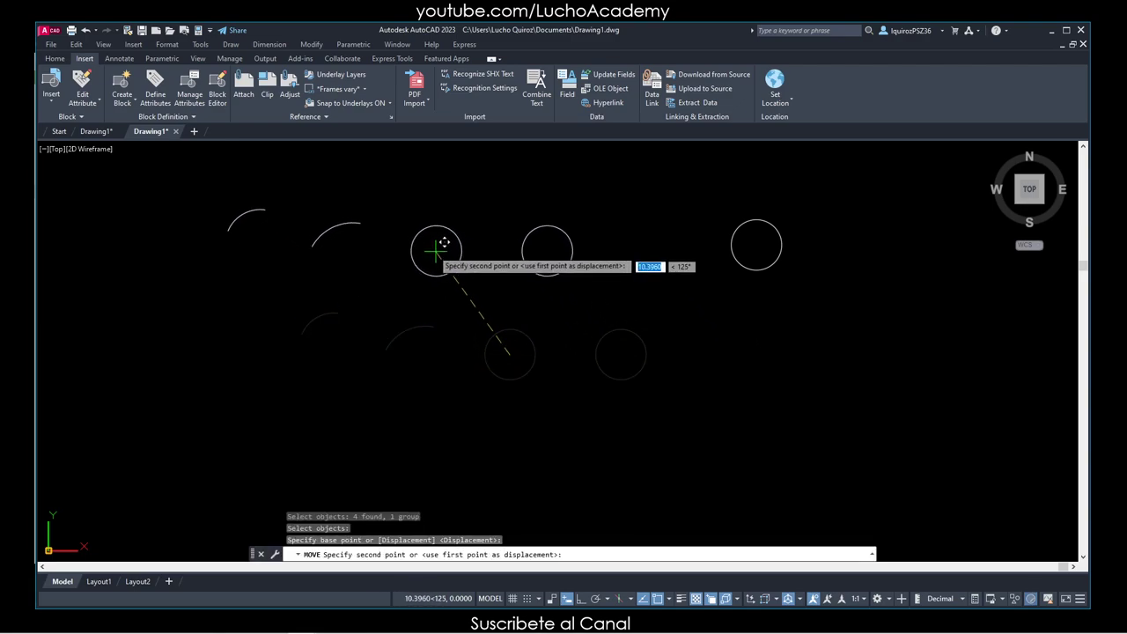
{"action": "left_click", "coordinate": [359, 209]}
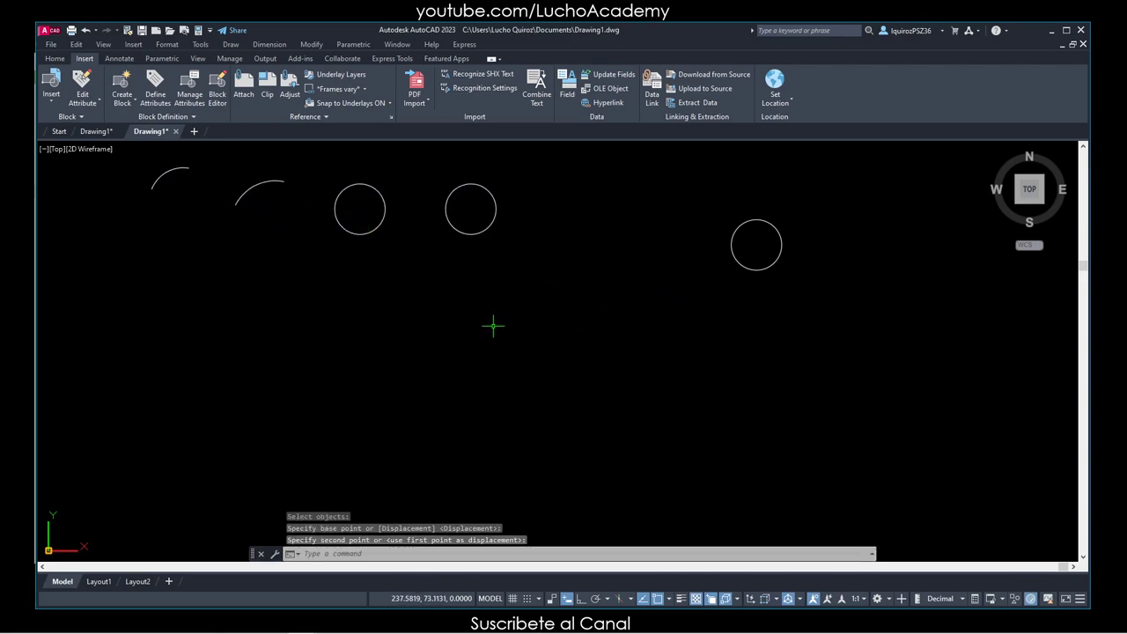
{"action": "type", "text": "e"}
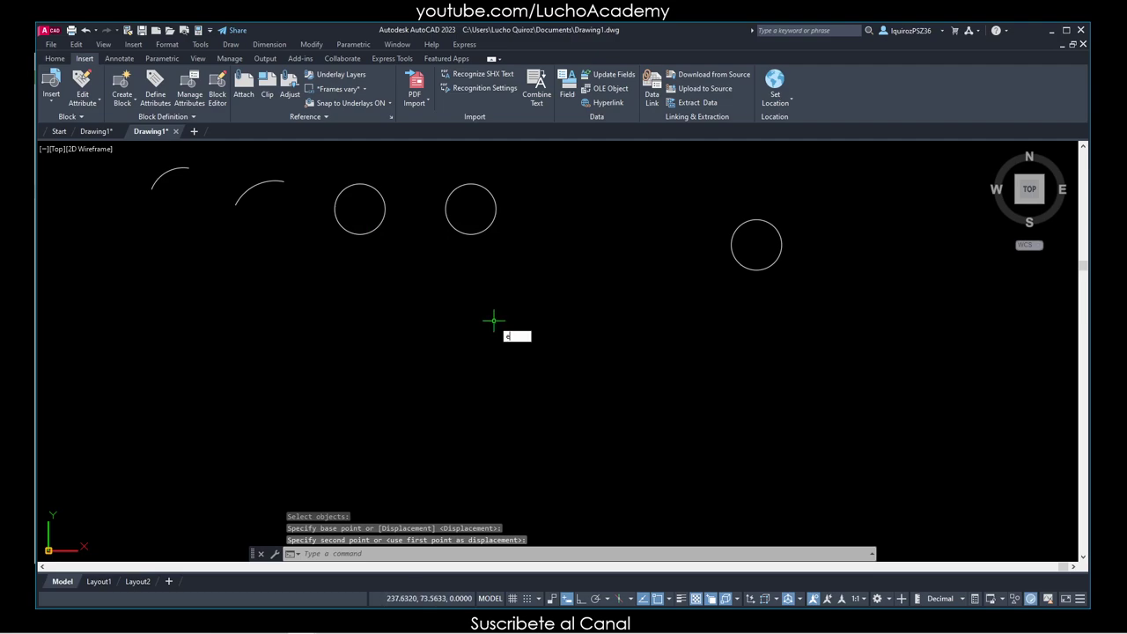
{"action": "key", "text": "Return"}
Erase the arcs and circles with a crossing window, then undo to restore them
{"action": "left_click", "coordinate": [783, 341]}
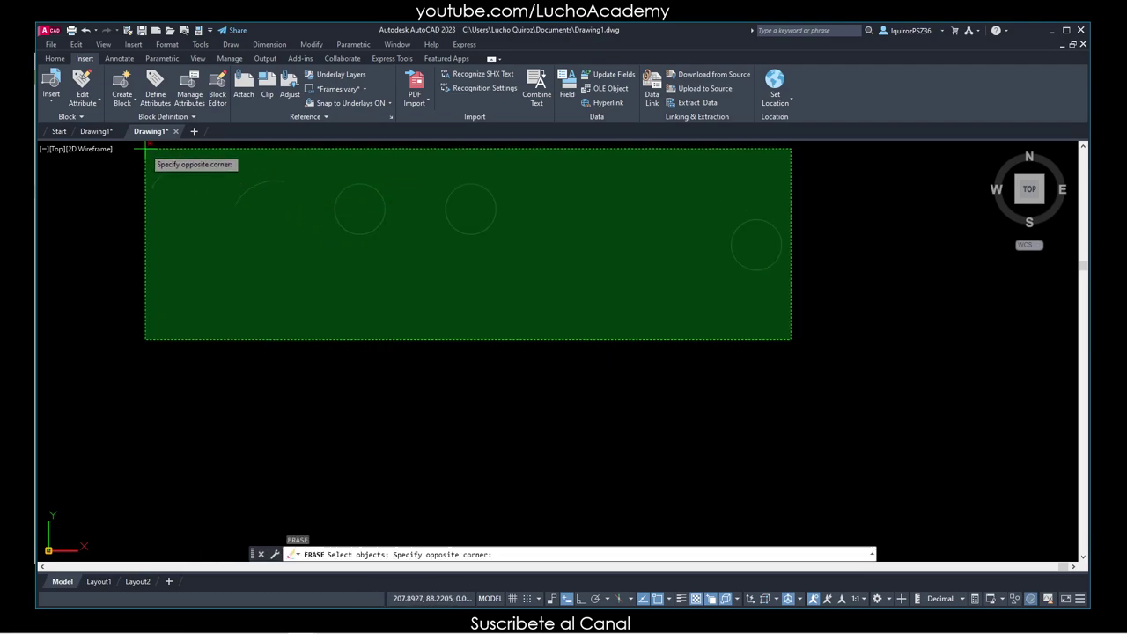
{"action": "left_click", "coordinate": [140, 149]}
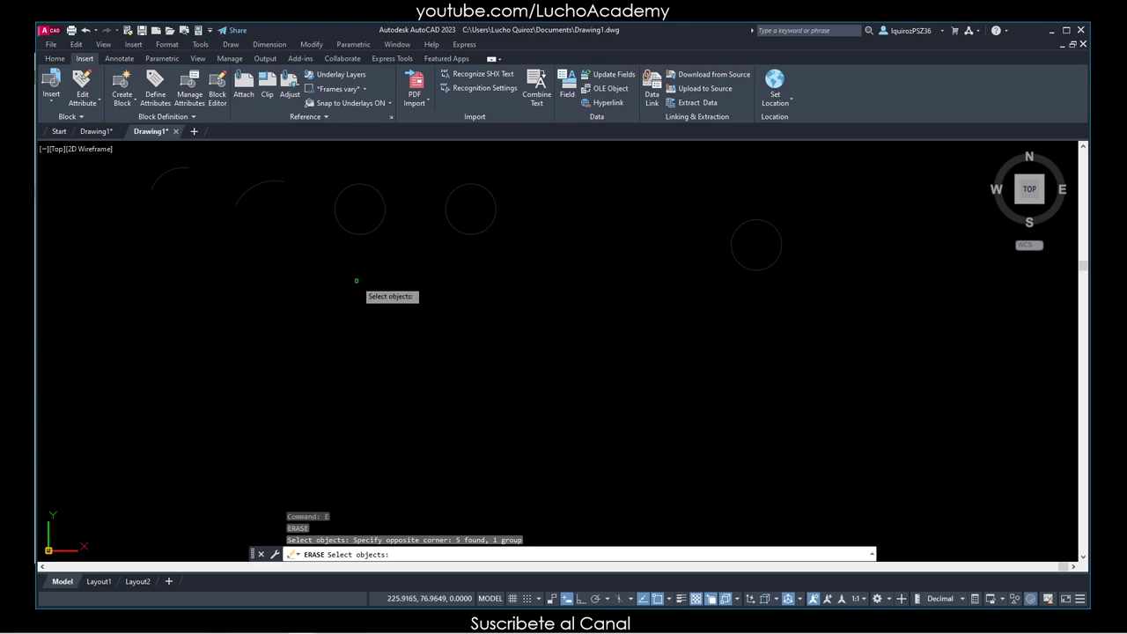
{"action": "key", "text": "Return"}
{"action": "key", "text": "Escape"}
{"action": "key", "text": "Escape"}
{"action": "key", "text": "Escape"}
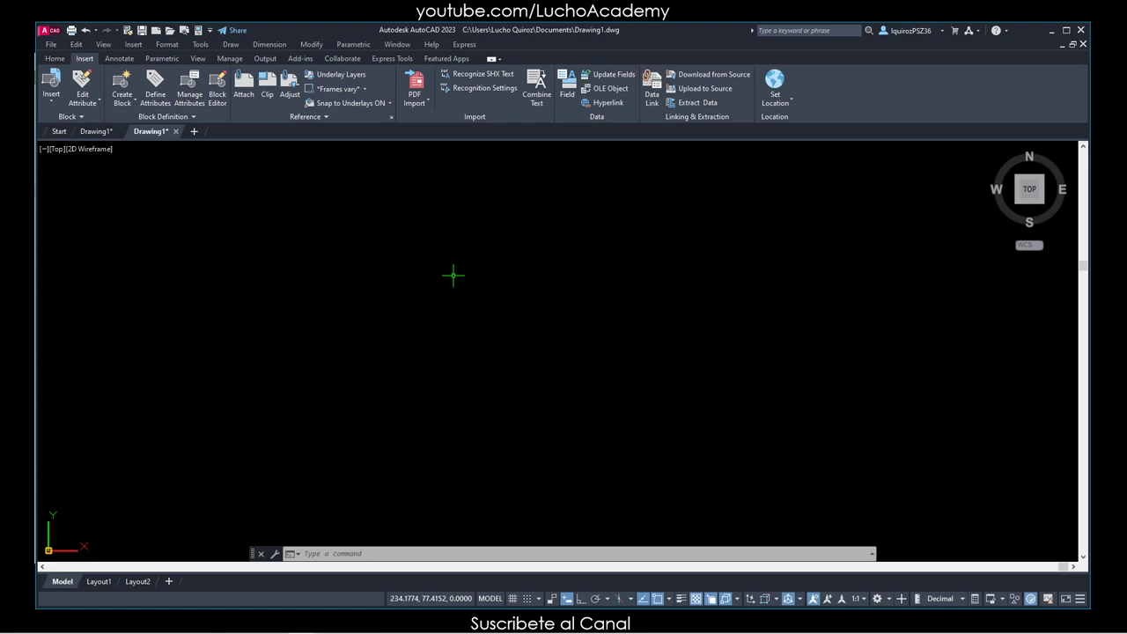
{"action": "type", "text": "u"}
{"action": "key", "text": "Return"}
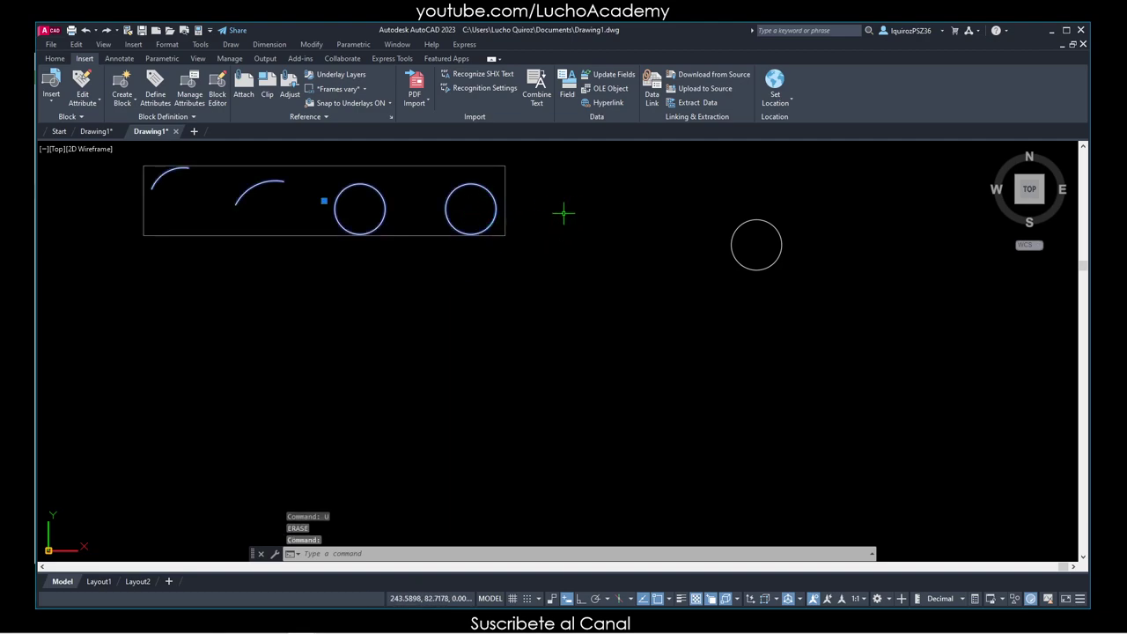
{"action": "key", "text": "Escape"}
Erase all five objects with a crossing window after an empty first attempt
{"action": "type", "text": "e"}
{"action": "key", "text": "Return"}
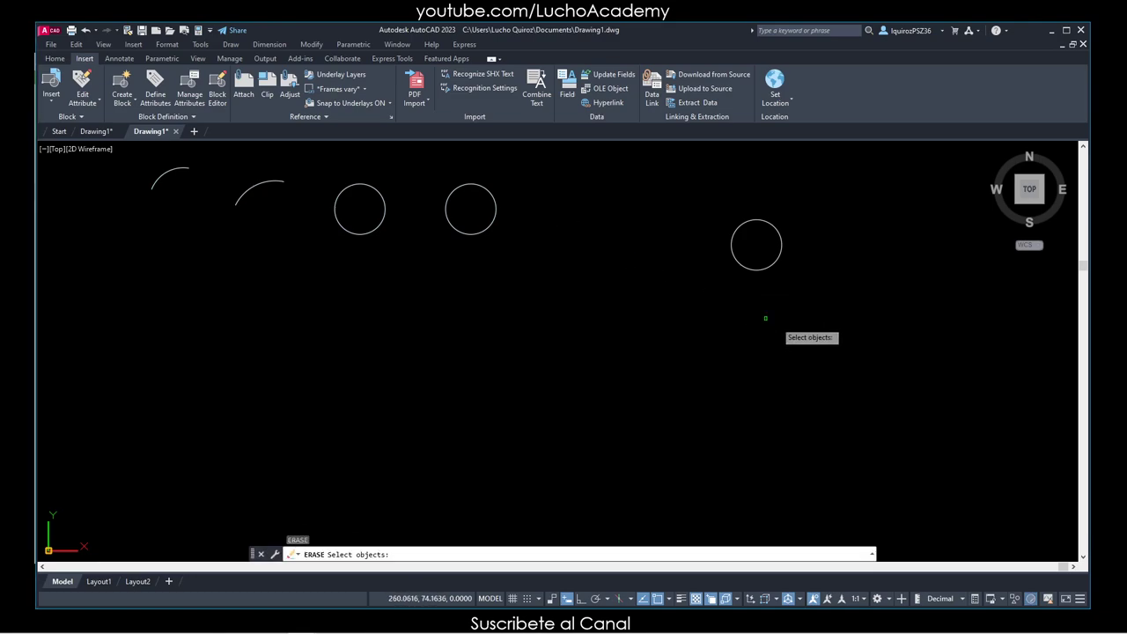
{"action": "left_click", "coordinate": [822, 335]}
{"action": "left_click", "coordinate": [388, 300]}
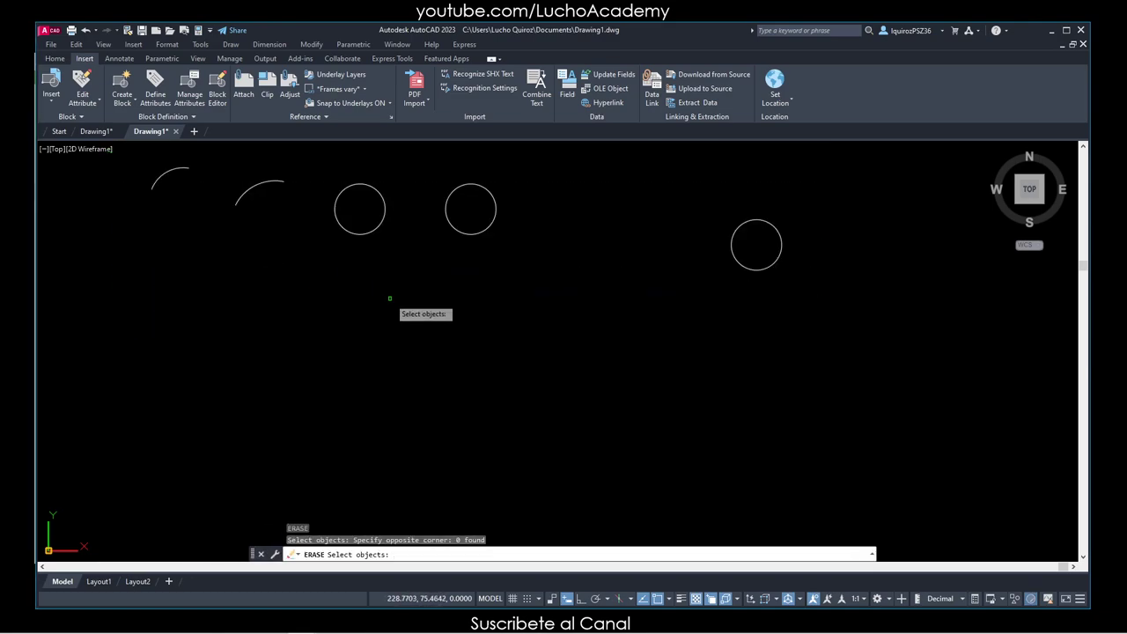
{"action": "key", "text": "Return"}
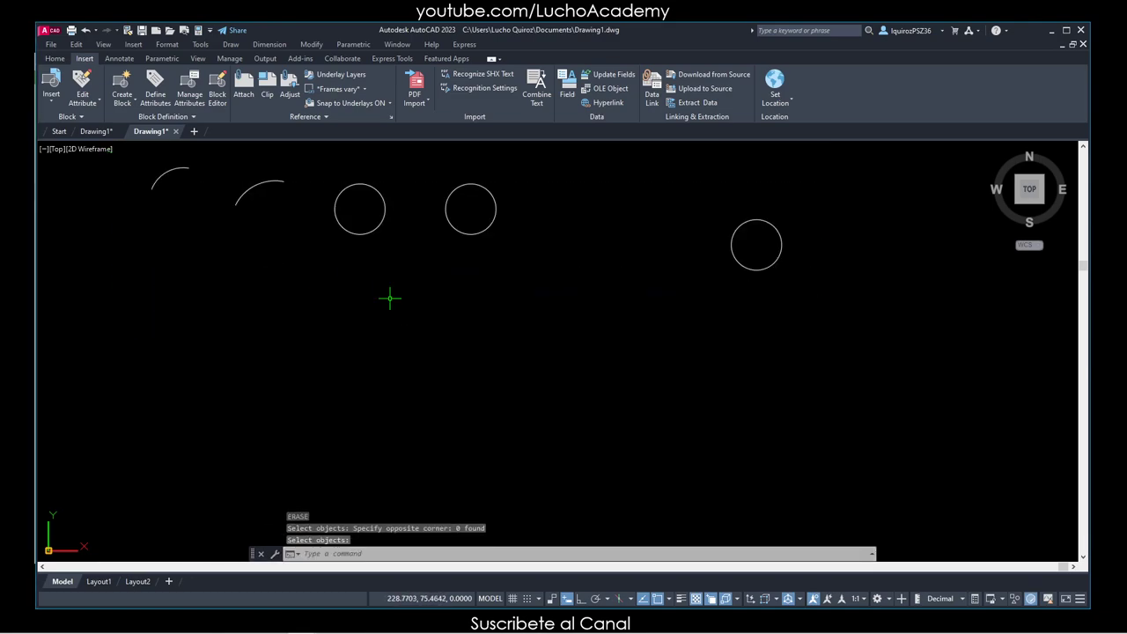
{"action": "key", "text": "Return"}
{"action": "left_click", "coordinate": [825, 312]}
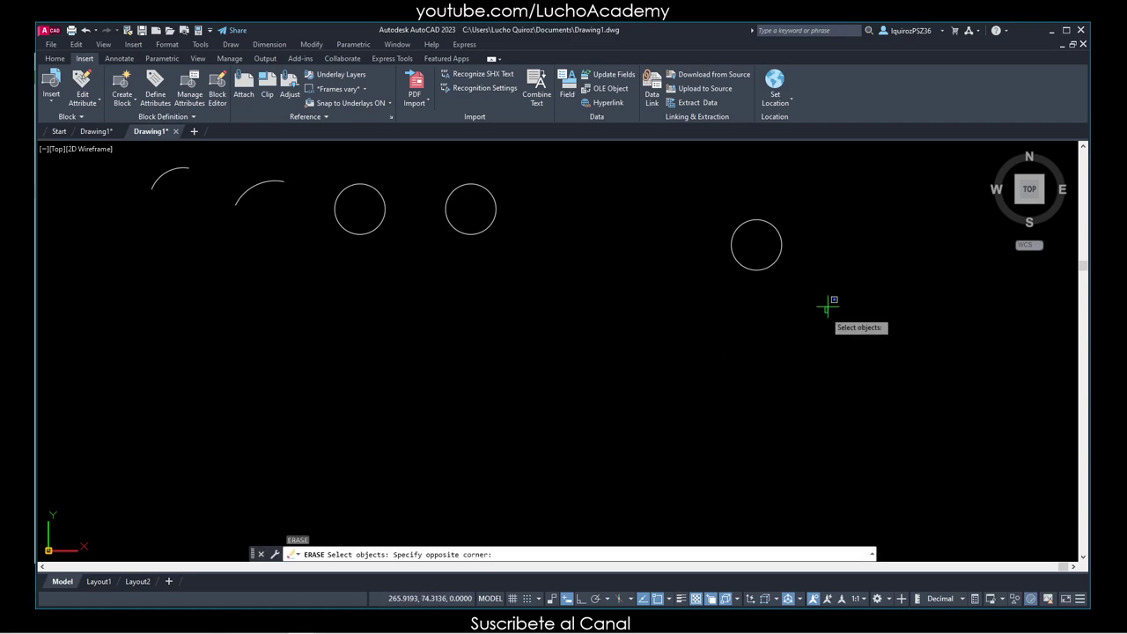
{"action": "left_click", "coordinate": [140, 181]}
{"action": "key", "text": "Return"}
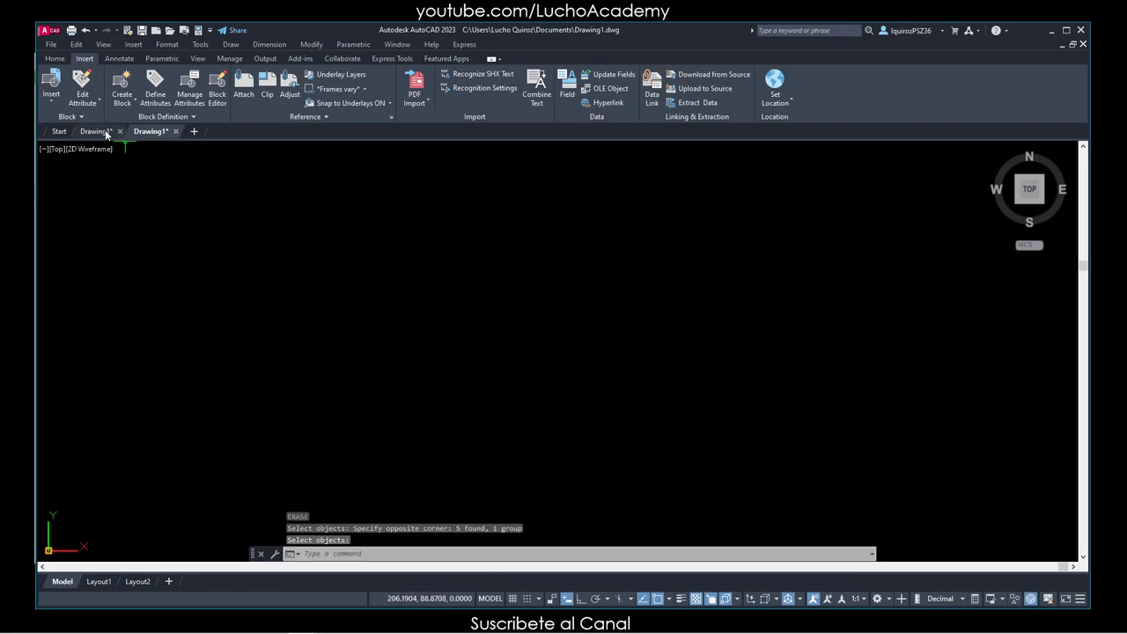
Close the duplicate Drawing1 without saving and create a new drawing with the grid off
{"action": "left_click", "coordinate": [105, 130]}
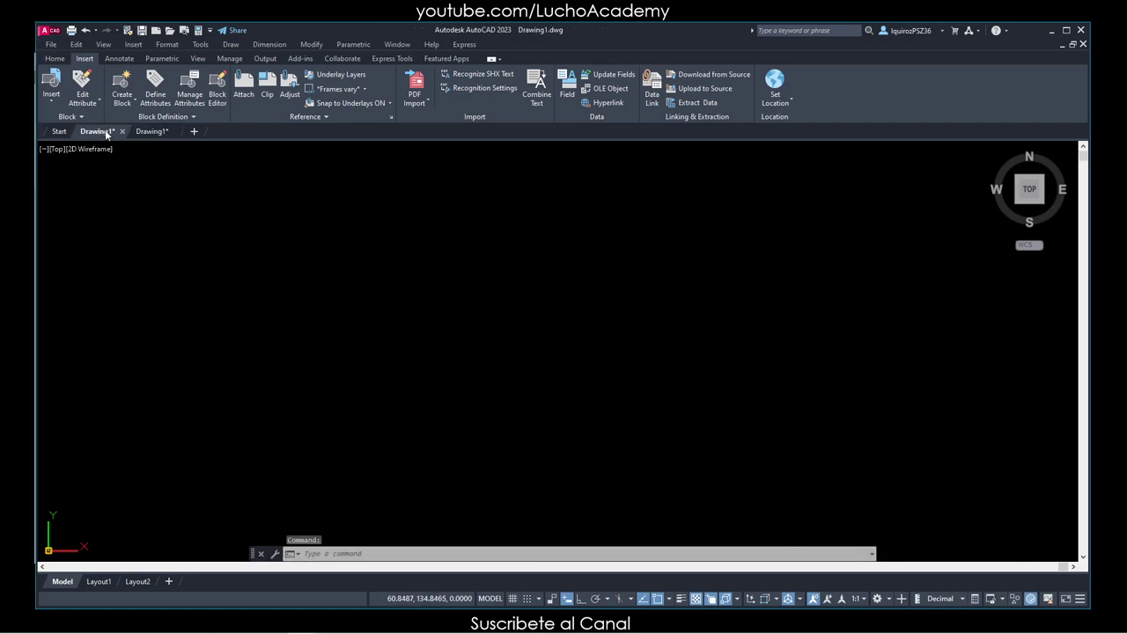
{"action": "left_click", "coordinate": [175, 131]}
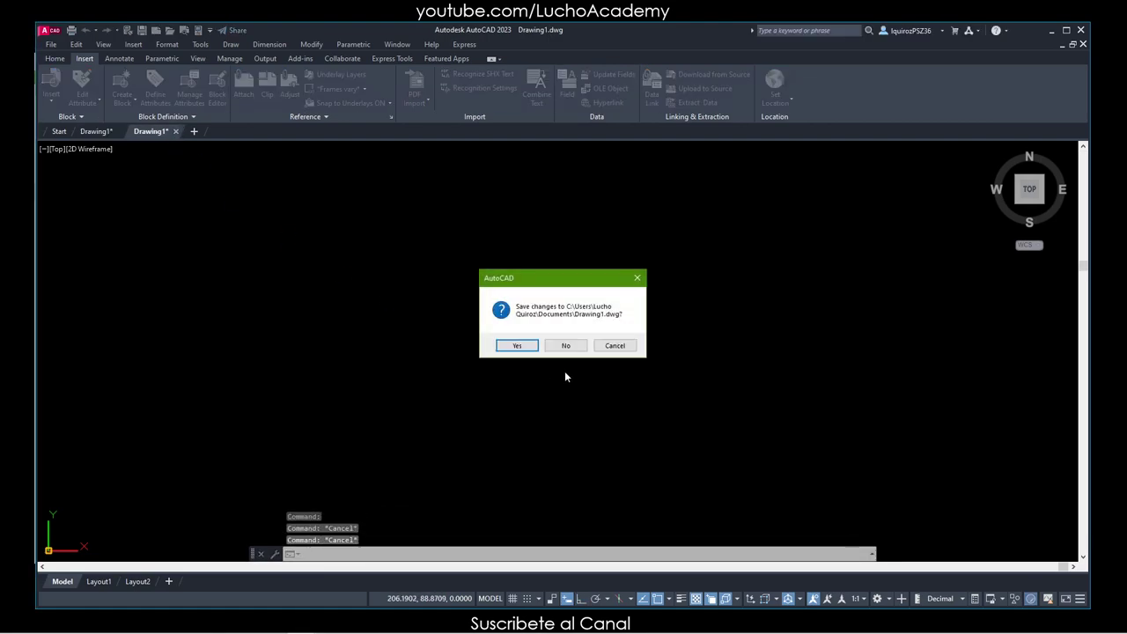
{"action": "left_click", "coordinate": [568, 345]}
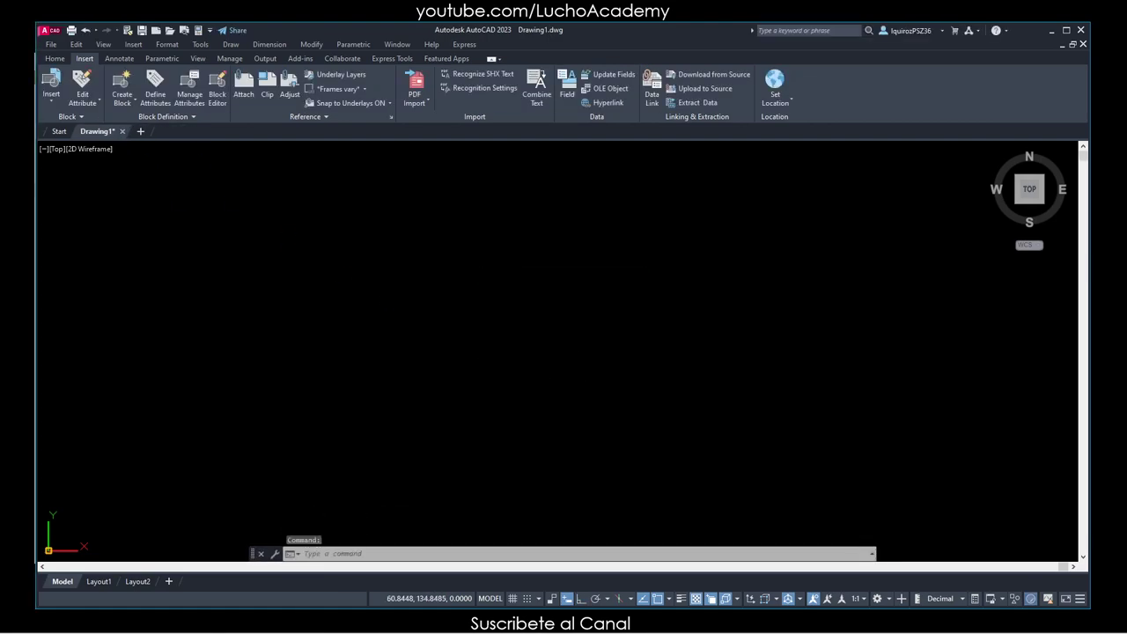
{"action": "left_click", "coordinate": [143, 132]}
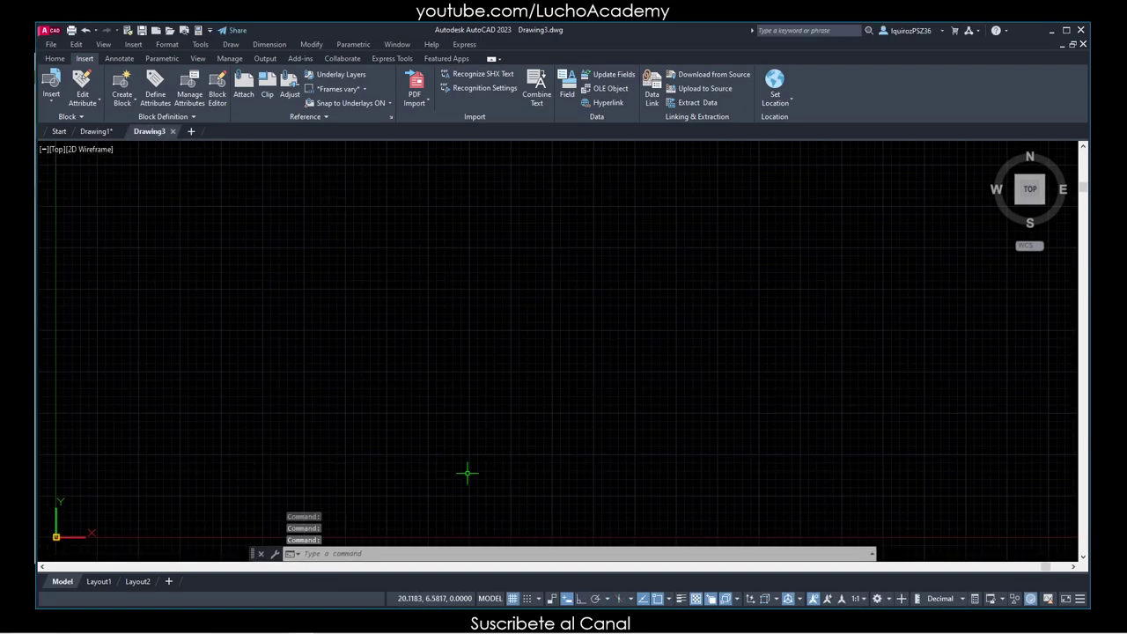
{"action": "left_click", "coordinate": [515, 598]}
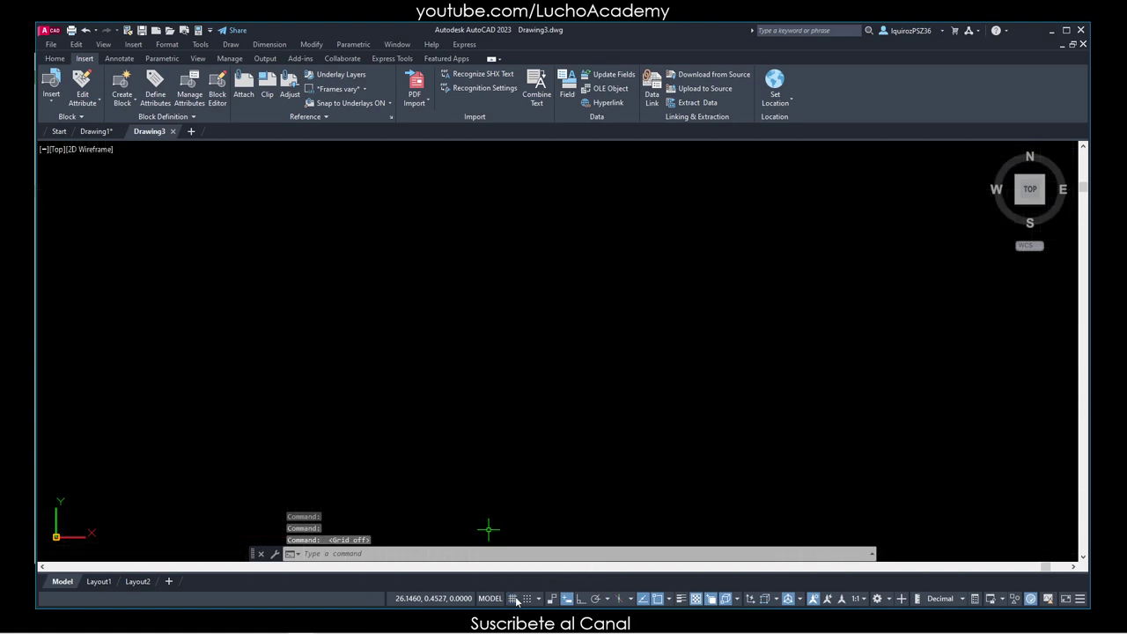
Draw a circle near the middle of Drawing1, then start a polyline in Drawing3
{"action": "left_click", "coordinate": [106, 132]}
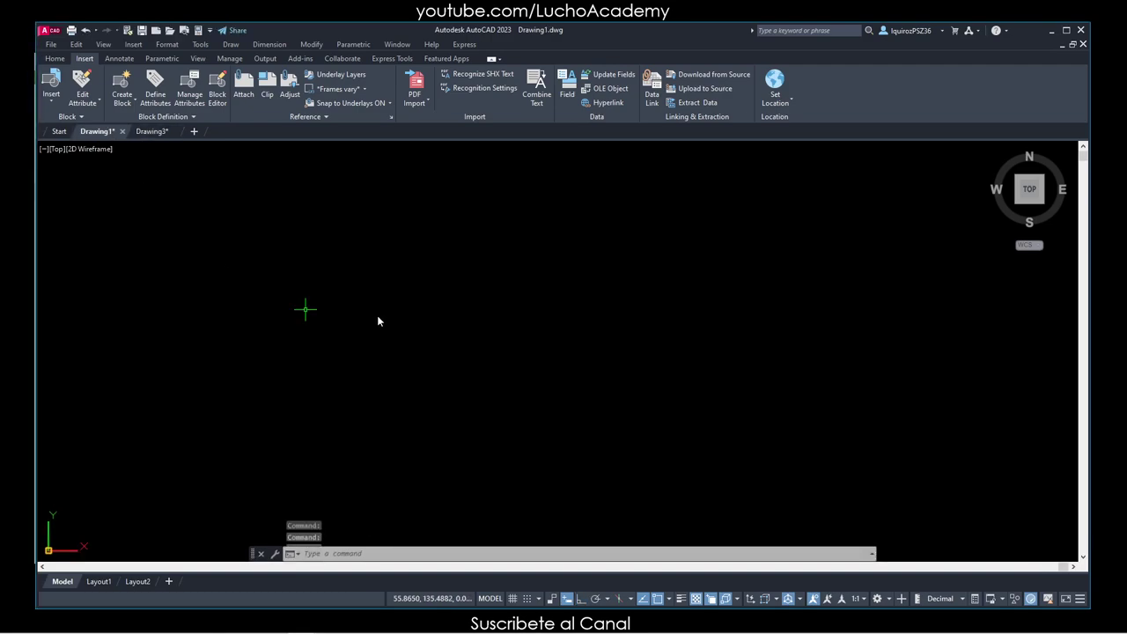
{"action": "type", "text": "c"}
{"action": "key", "text": "Return"}
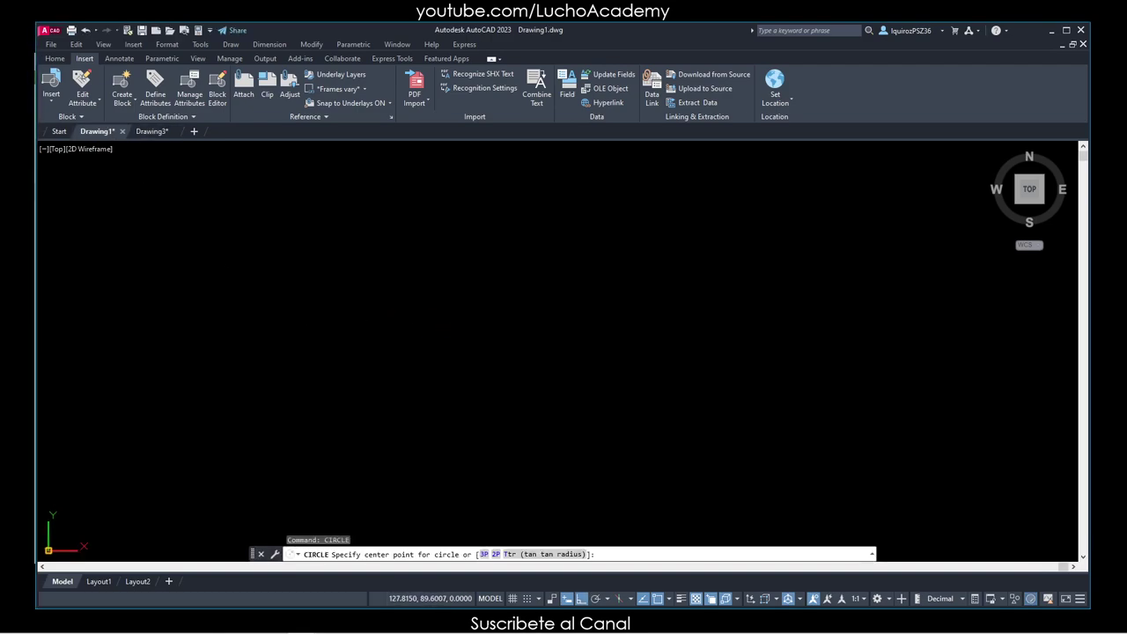
{"action": "left_click", "coordinate": [467, 352]}
{"action": "left_click", "coordinate": [558, 351]}
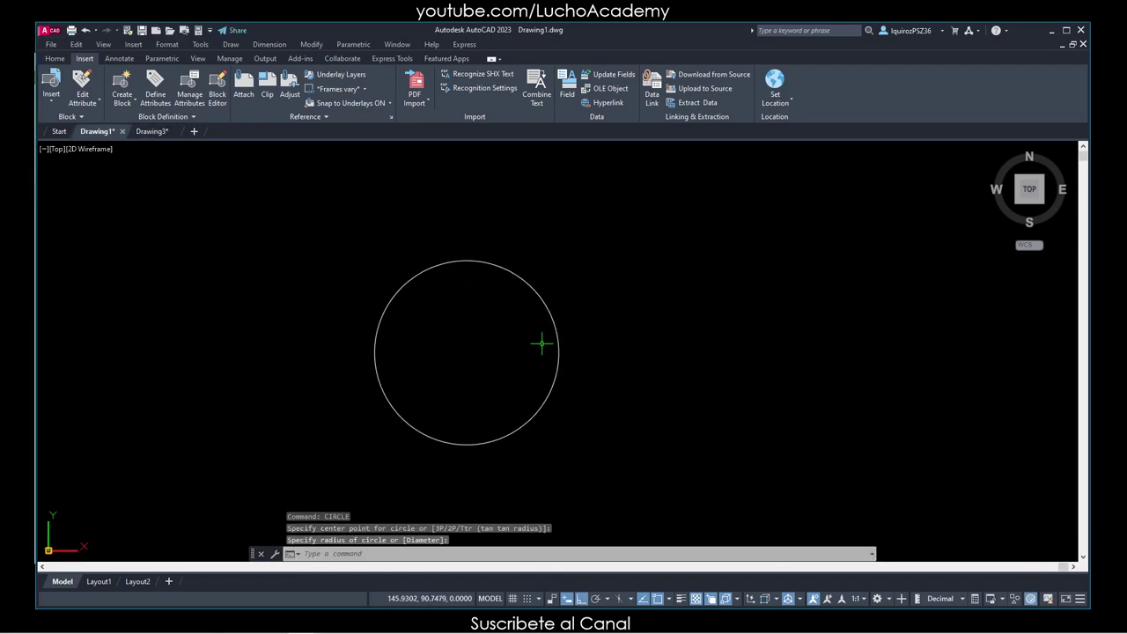
{"action": "left_click", "coordinate": [152, 130]}
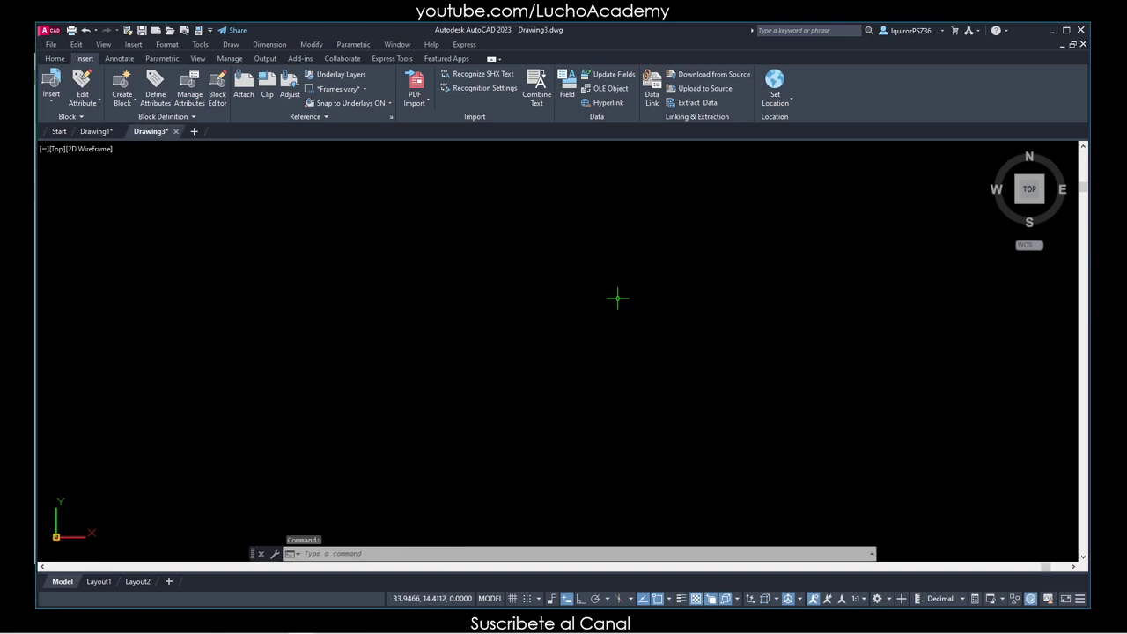
{"action": "type", "text": "pl"}
{"action": "key", "text": "Return"}
Draw a closed four-sided polyline in Drawing3, then switch back to Drawing1
{"action": "left_click", "coordinate": [469, 202]}
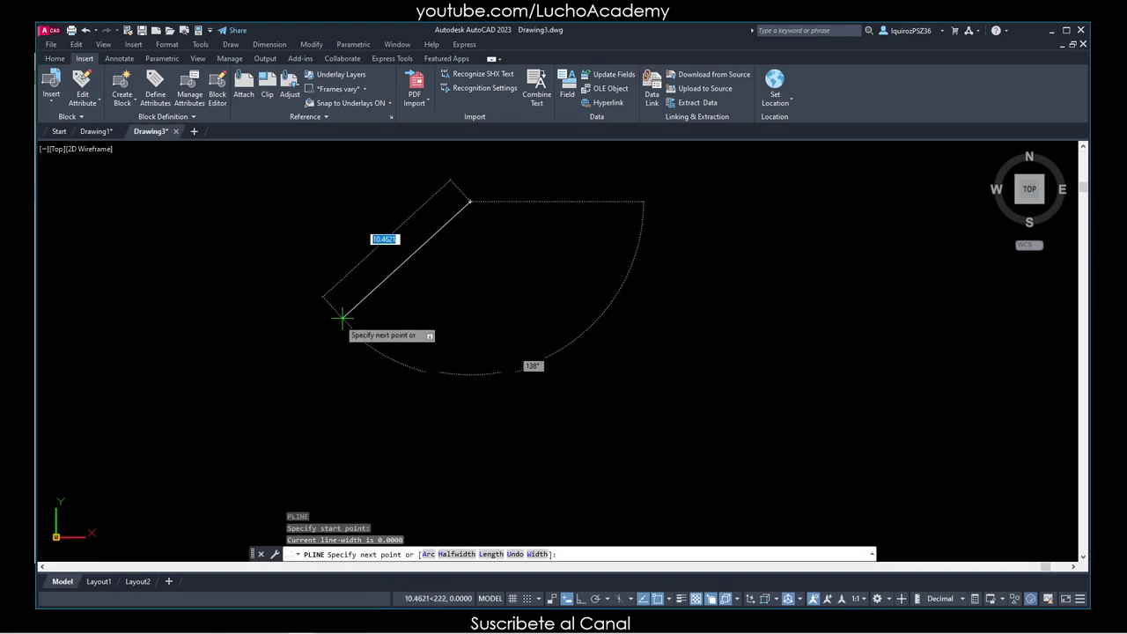
{"action": "left_click", "coordinate": [337, 324]}
{"action": "left_click", "coordinate": [490, 506]}
{"action": "left_click", "coordinate": [687, 350]}
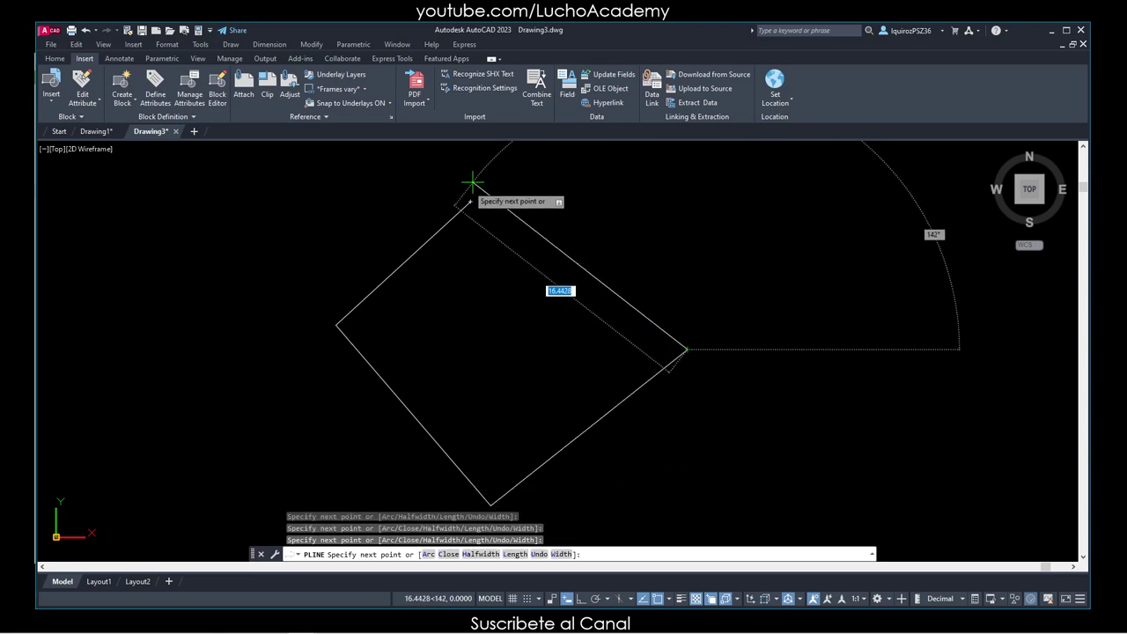
{"action": "left_click", "coordinate": [469, 201]}
{"action": "right_click", "coordinate": [468, 202]}
{"action": "left_click", "coordinate": [499, 207]}
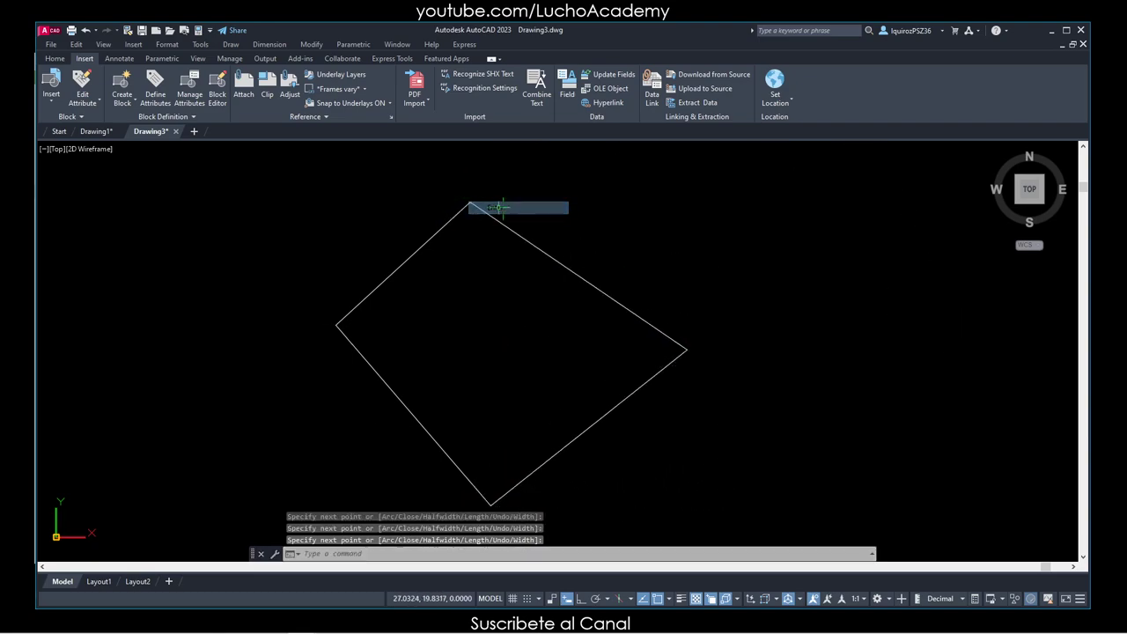
{"action": "left_click", "coordinate": [97, 131]}
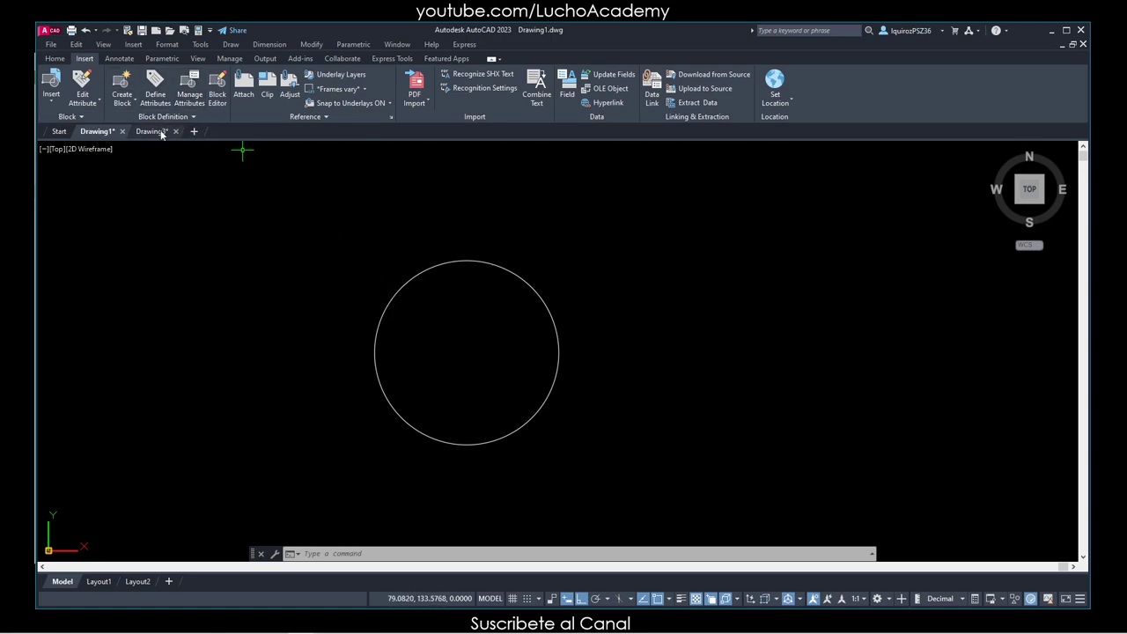
Return to Drawing3, select the quadrilateral, cancel a stray grip stretch, and bring up the Edit menu
{"action": "left_click", "coordinate": [151, 131]}
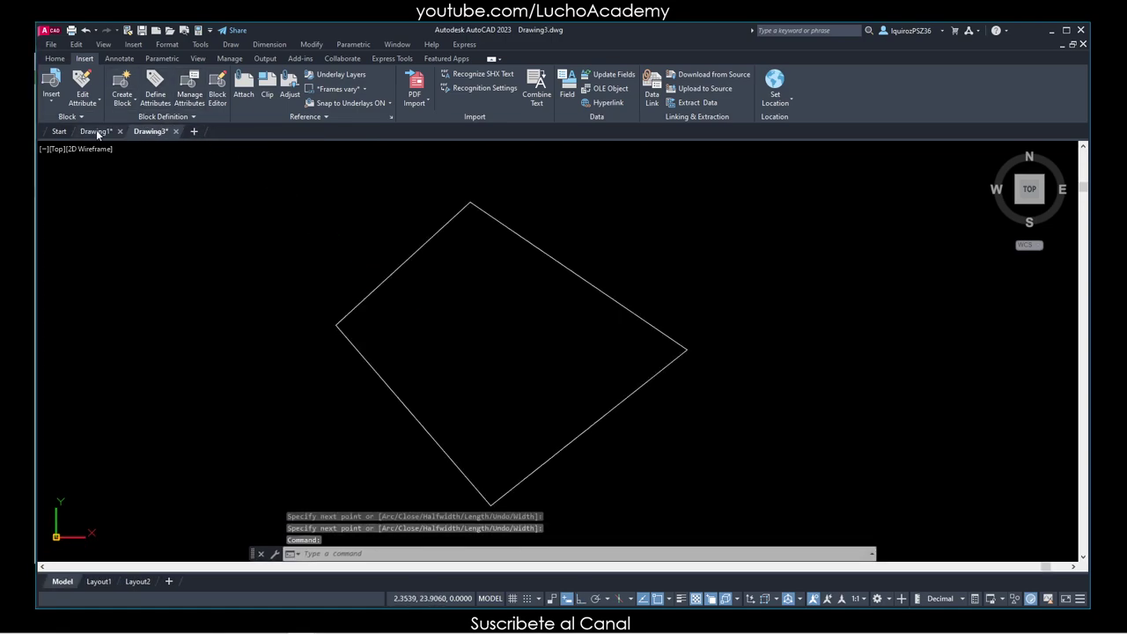
{"action": "left_click", "coordinate": [96, 132]}
{"action": "left_click", "coordinate": [152, 131]}
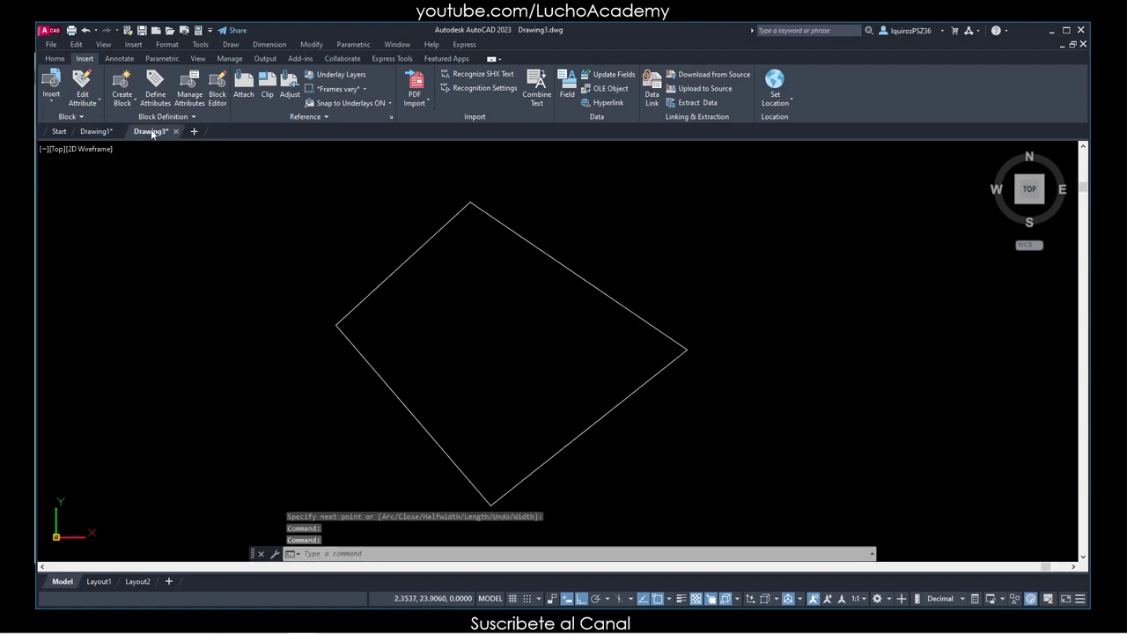
{"action": "left_click", "coordinate": [416, 251]}
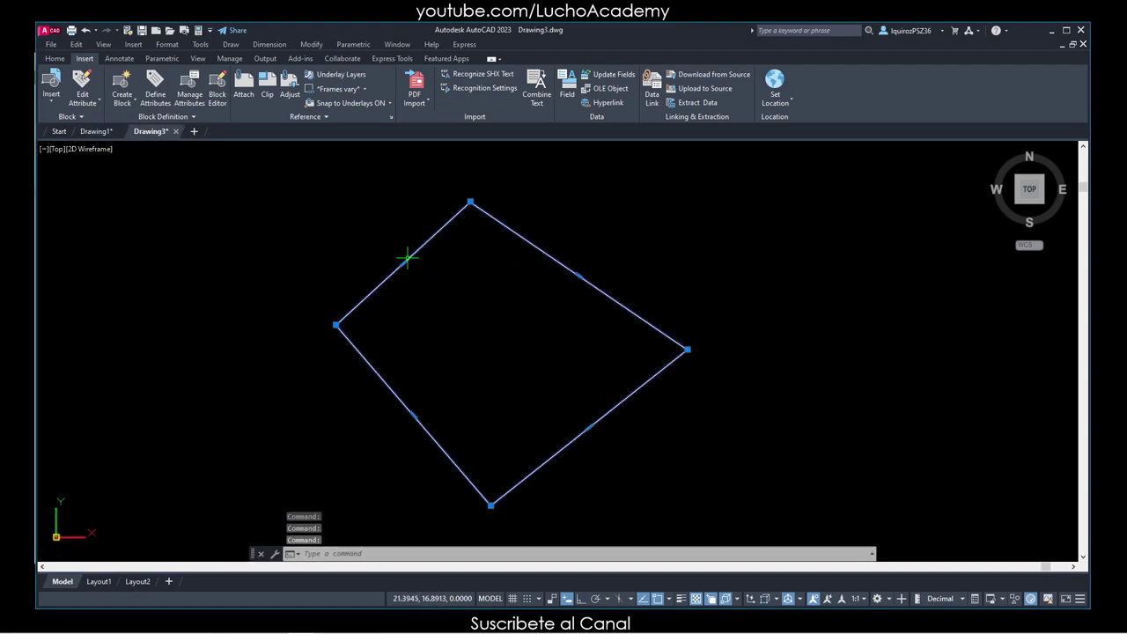
{"action": "left_click", "coordinate": [403, 263]}
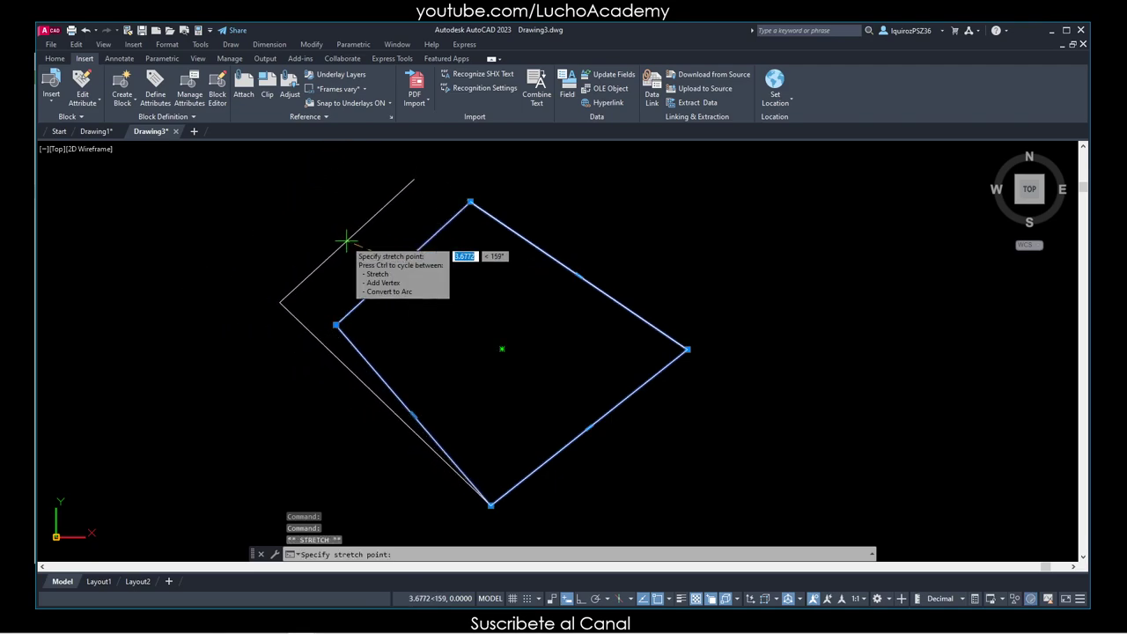
{"action": "key", "text": "Escape"}
{"action": "key", "text": "Escape"}
{"action": "key", "text": "Escape"}
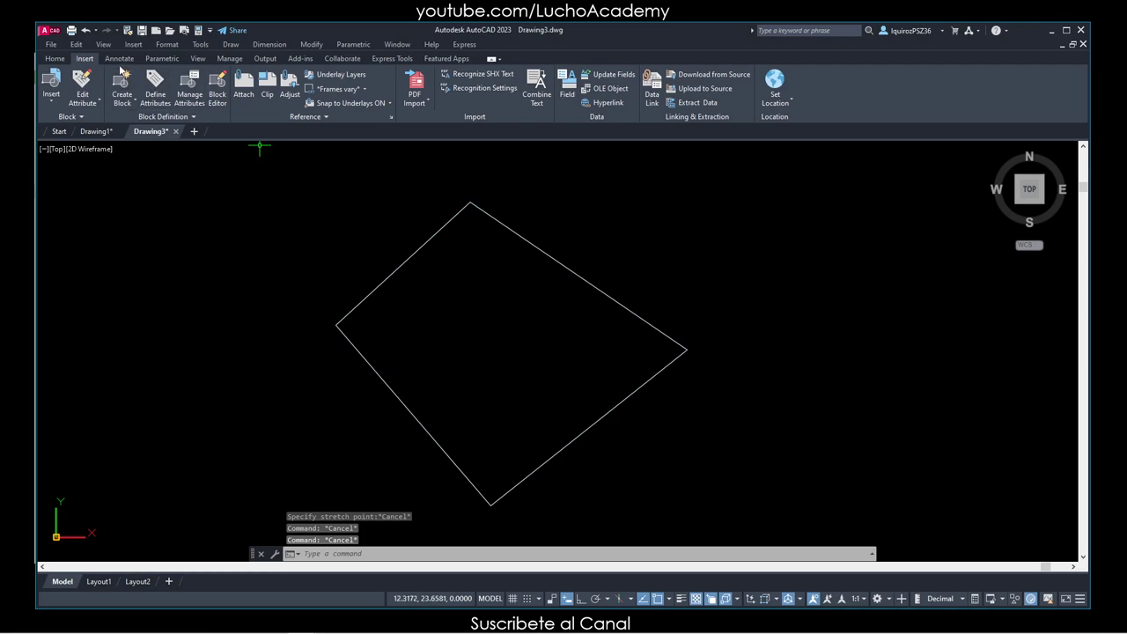
{"action": "left_click", "coordinate": [77, 45]}
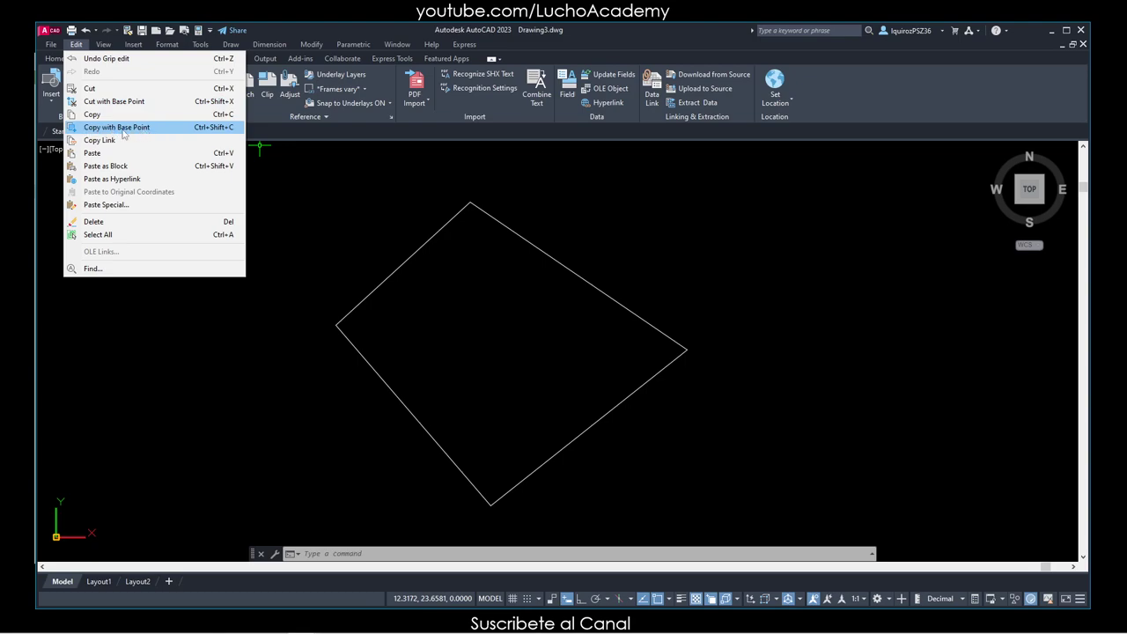
Copy Drawing3's quadrilateral with its bottom corner as the base point
{"action": "left_click", "coordinate": [117, 128]}
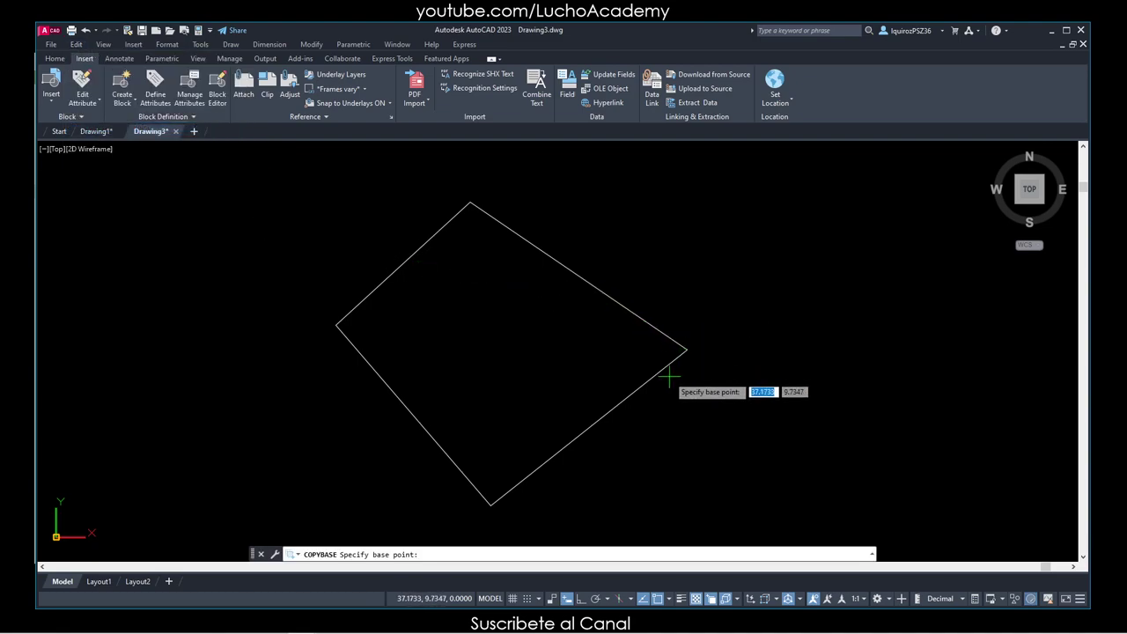
{"action": "left_click", "coordinate": [491, 506]}
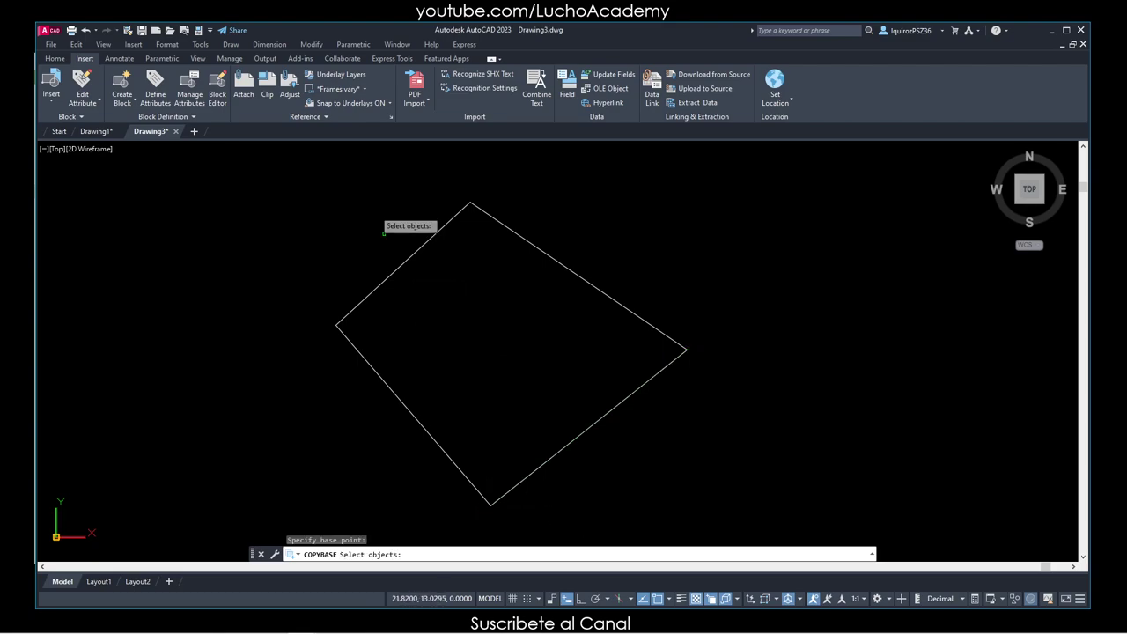
{"action": "left_click", "coordinate": [329, 169]}
{"action": "left_click", "coordinate": [810, 545]}
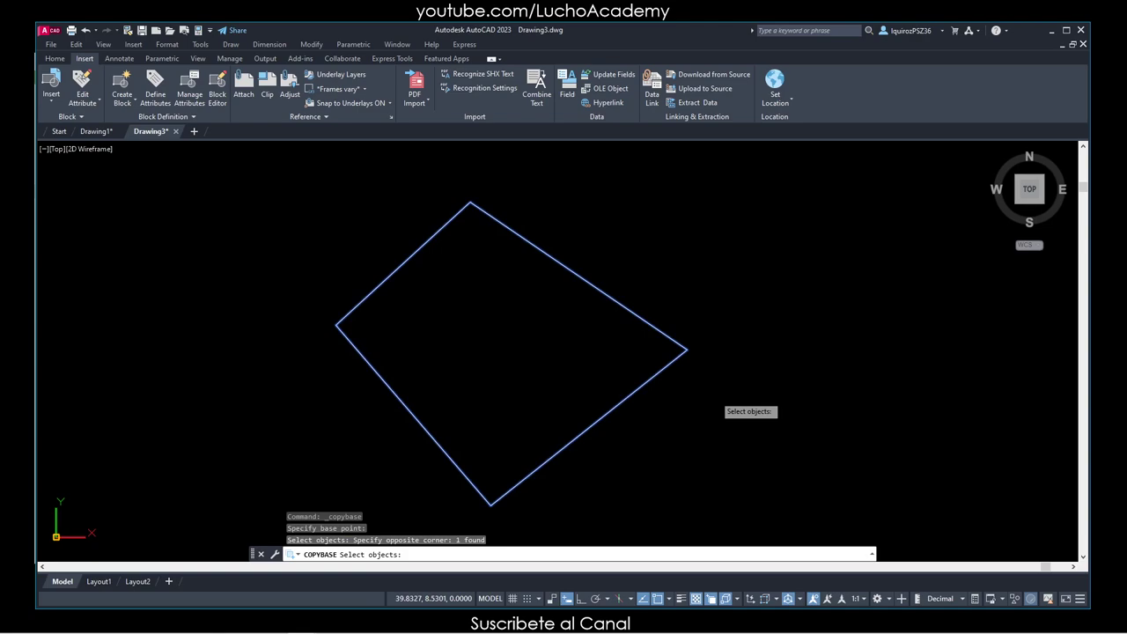
{"action": "key", "text": "Return"}
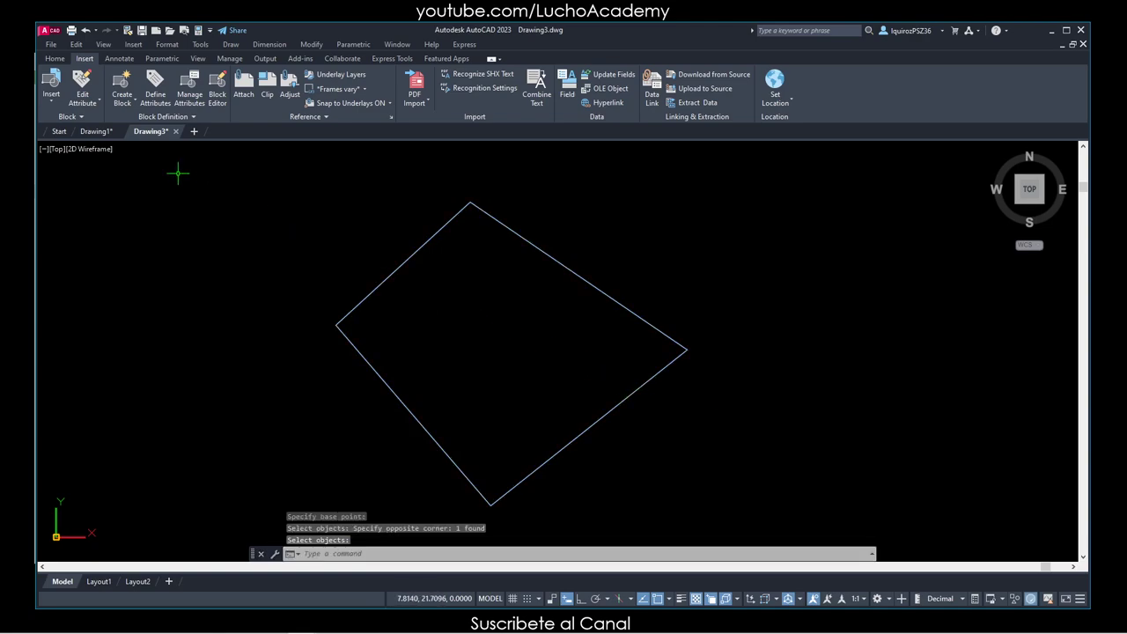
Paste the quadrilateral into Drawing1 right of the circle, then go back to Drawing3
{"action": "left_click", "coordinate": [104, 132]}
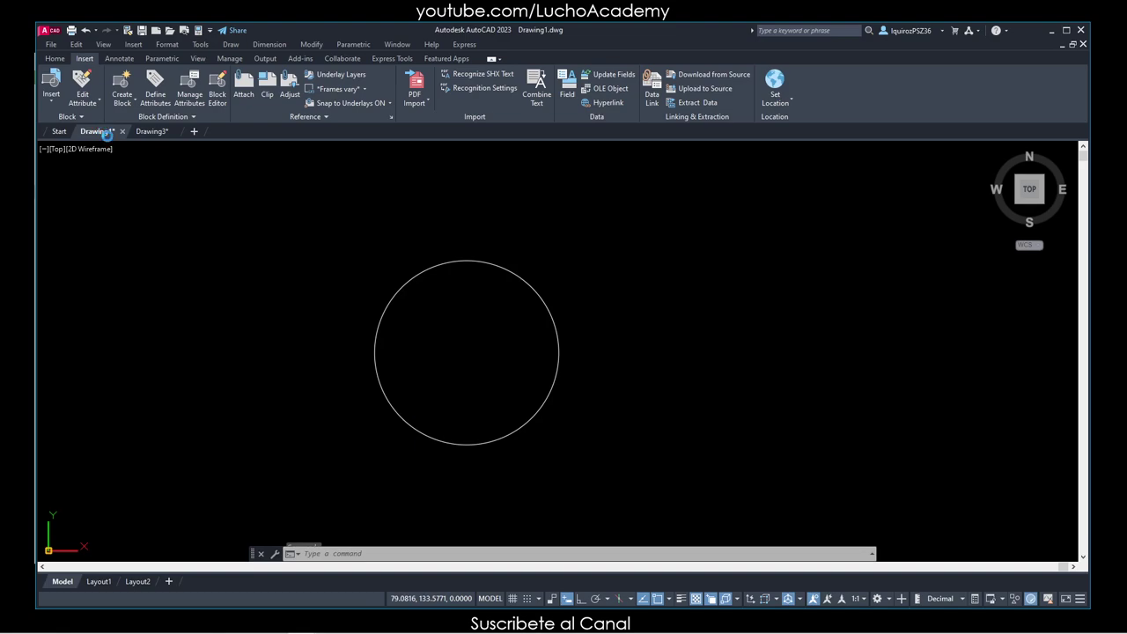
{"action": "left_click", "coordinate": [78, 45]}
{"action": "left_click", "coordinate": [104, 155]}
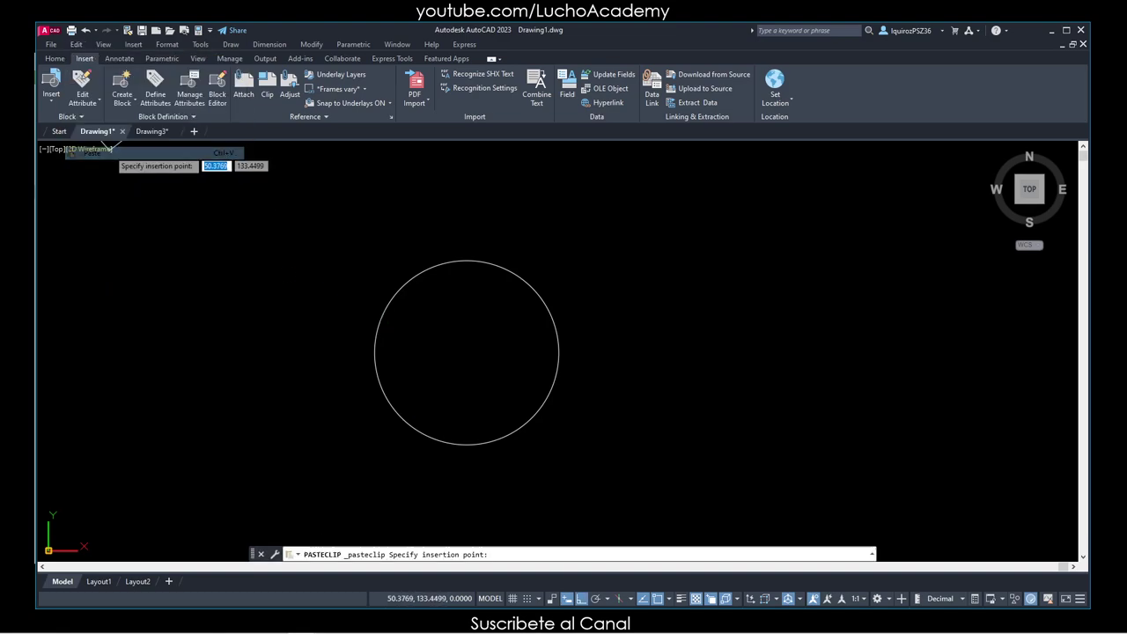
{"action": "left_click", "coordinate": [672, 383]}
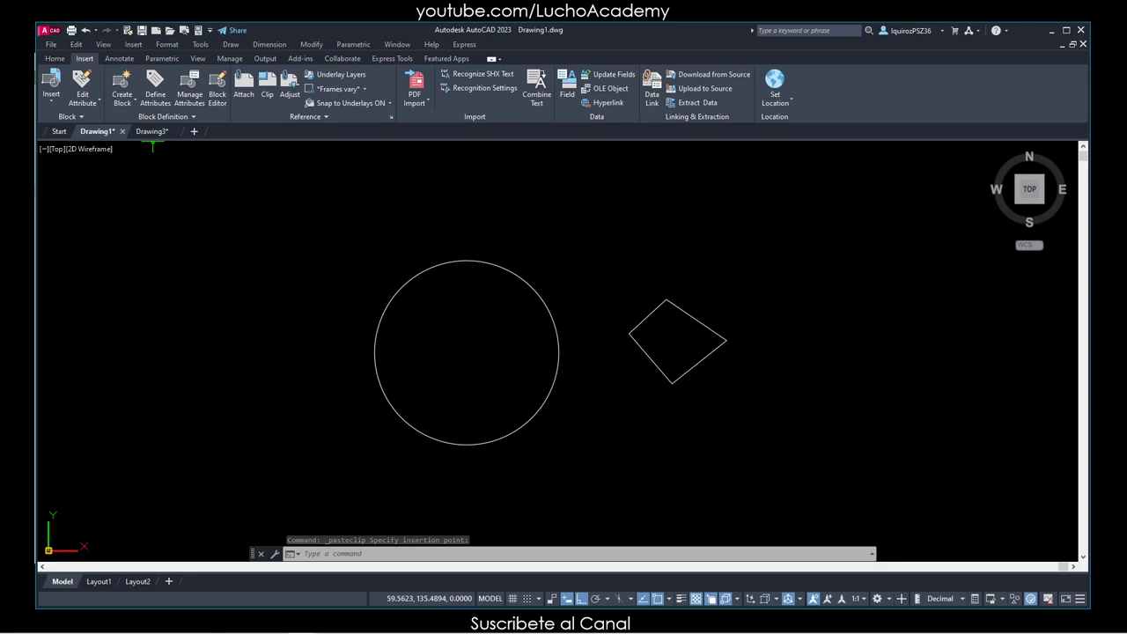
{"action": "mouse_move", "coordinate": [152, 132]}
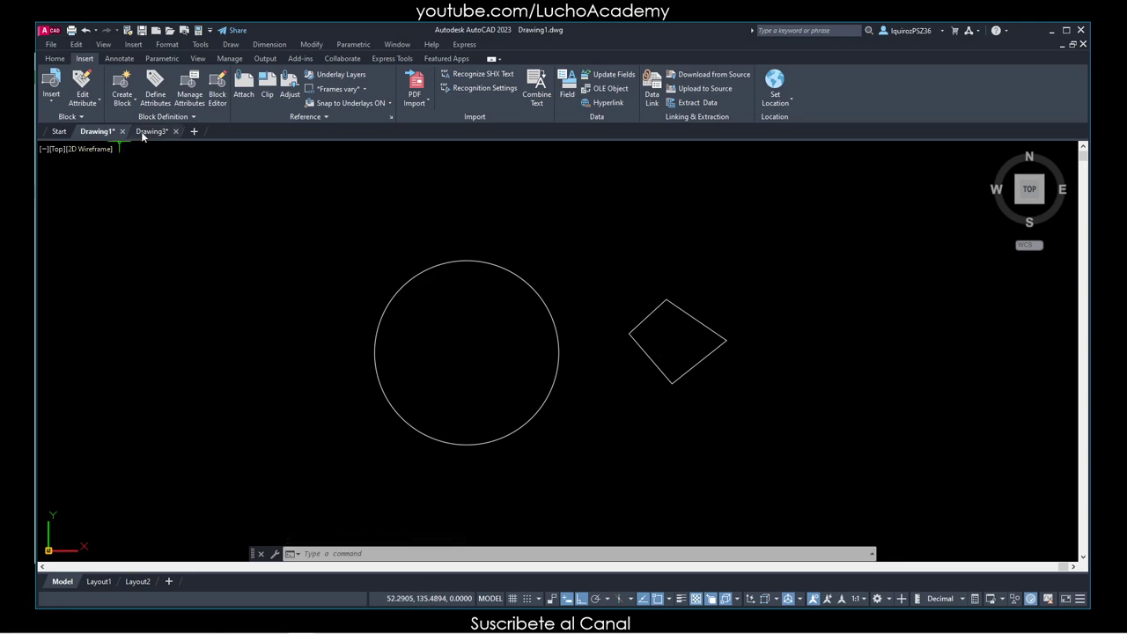
{"action": "left_click", "coordinate": [138, 129]}
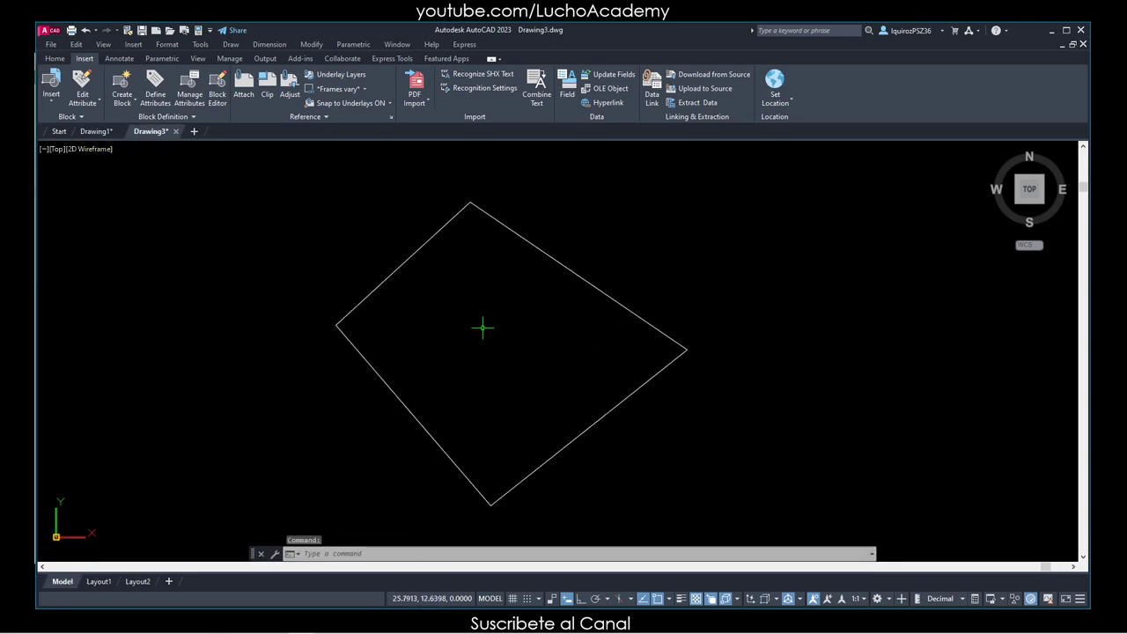
{"action": "type", "text": "cp"}
{"action": "key", "text": "Return"}
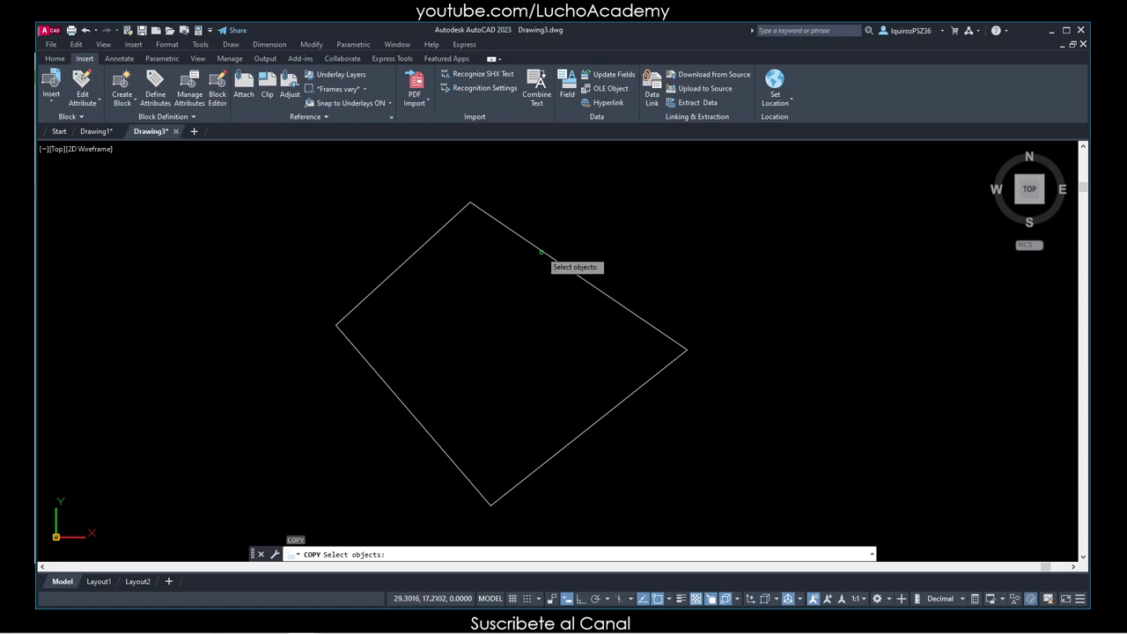
{"action": "left_click", "coordinate": [536, 254]}
{"action": "key", "text": "Return"}
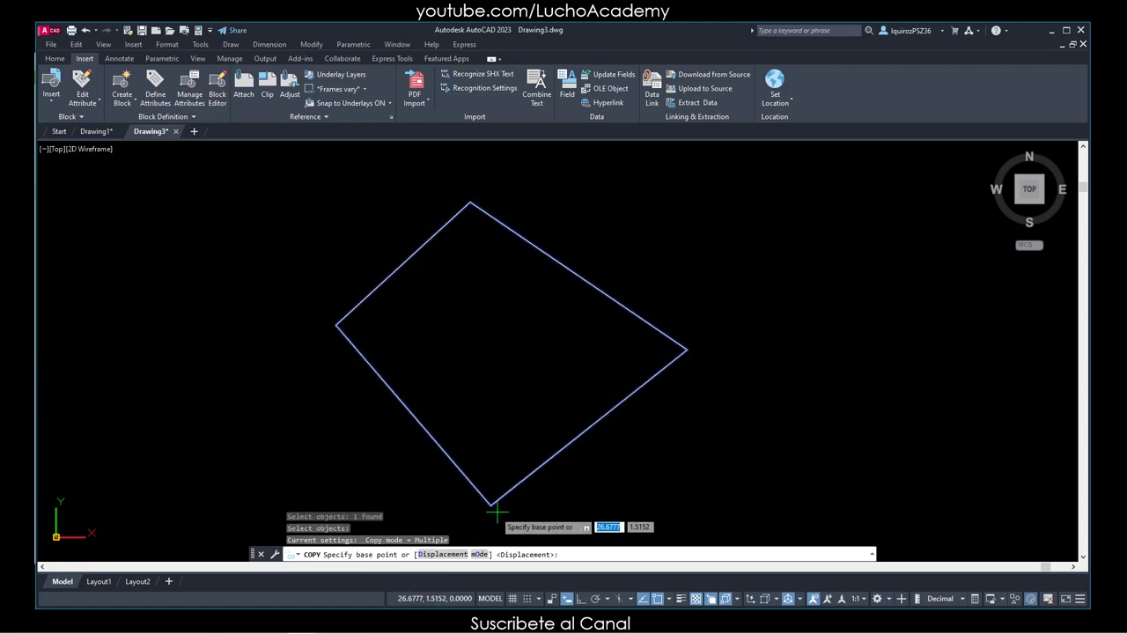
{"action": "left_click", "coordinate": [491, 505]}
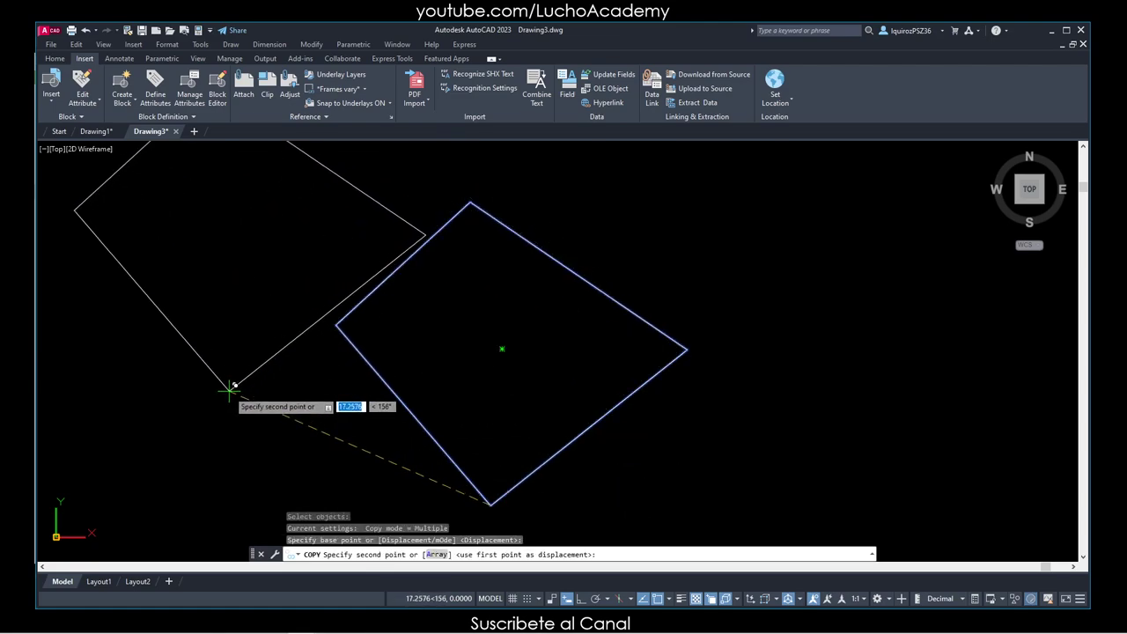
{"action": "key", "text": "Escape"}
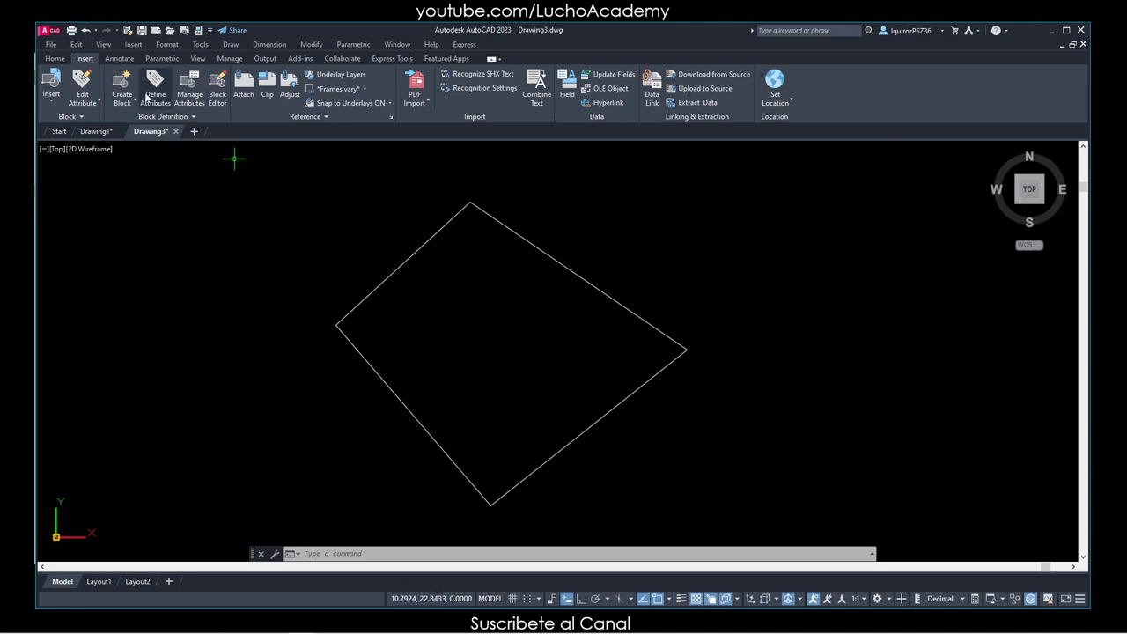
Copy the quadrilateral in Drawing3 to the clipboard, abandoning a stray paste there
{"action": "left_click", "coordinate": [76, 44]}
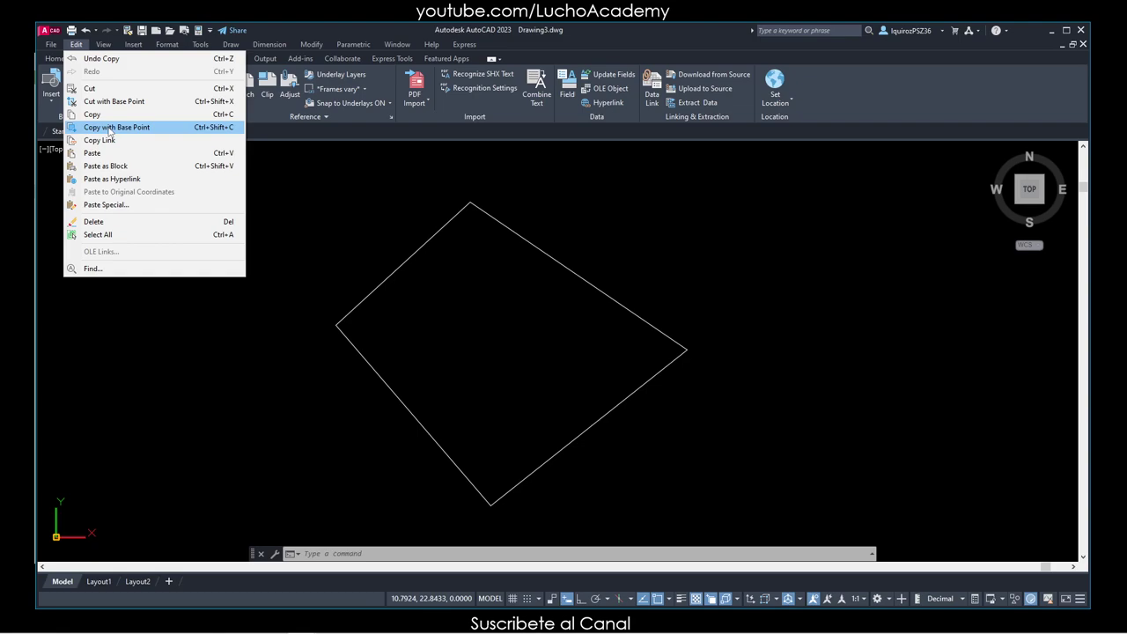
{"action": "left_click", "coordinate": [92, 115]}
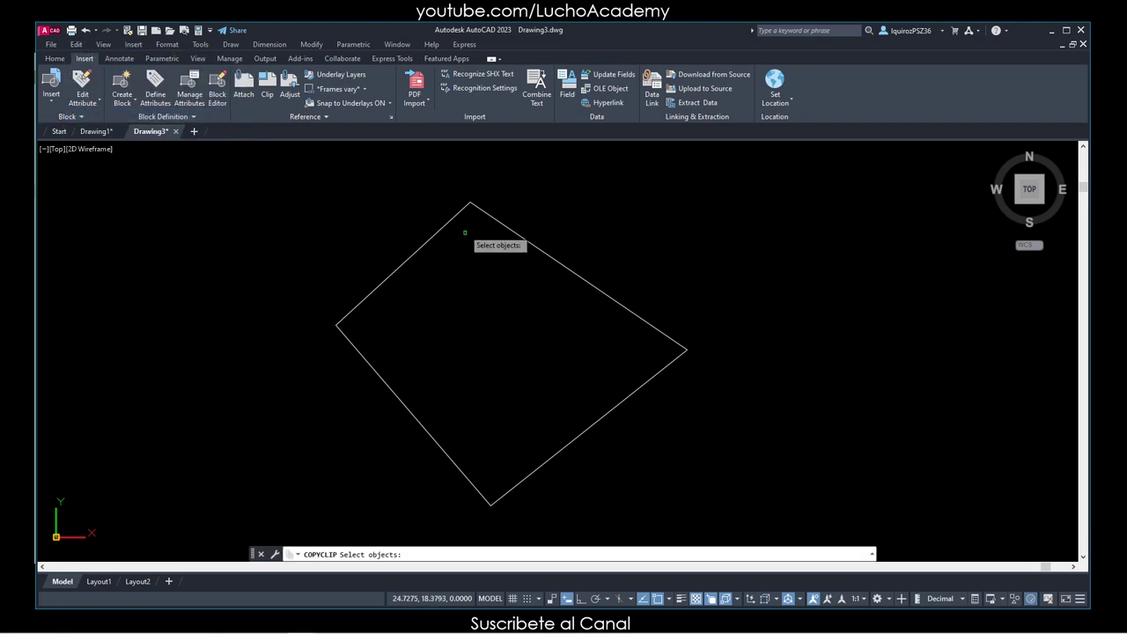
{"action": "left_click", "coordinate": [450, 222]}
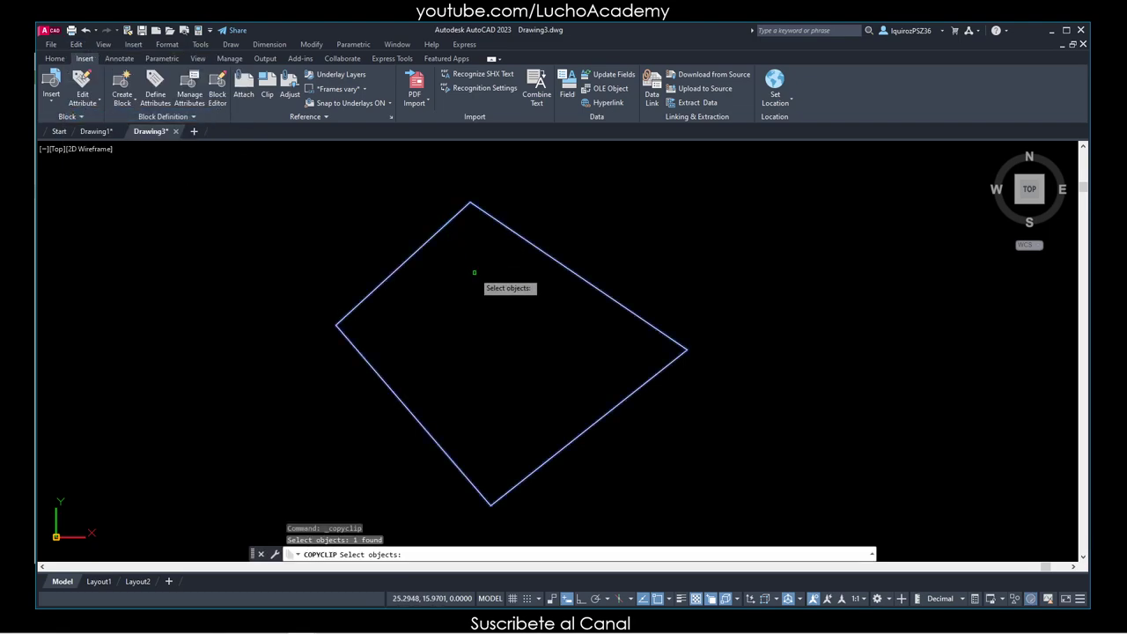
{"action": "key", "text": "Return"}
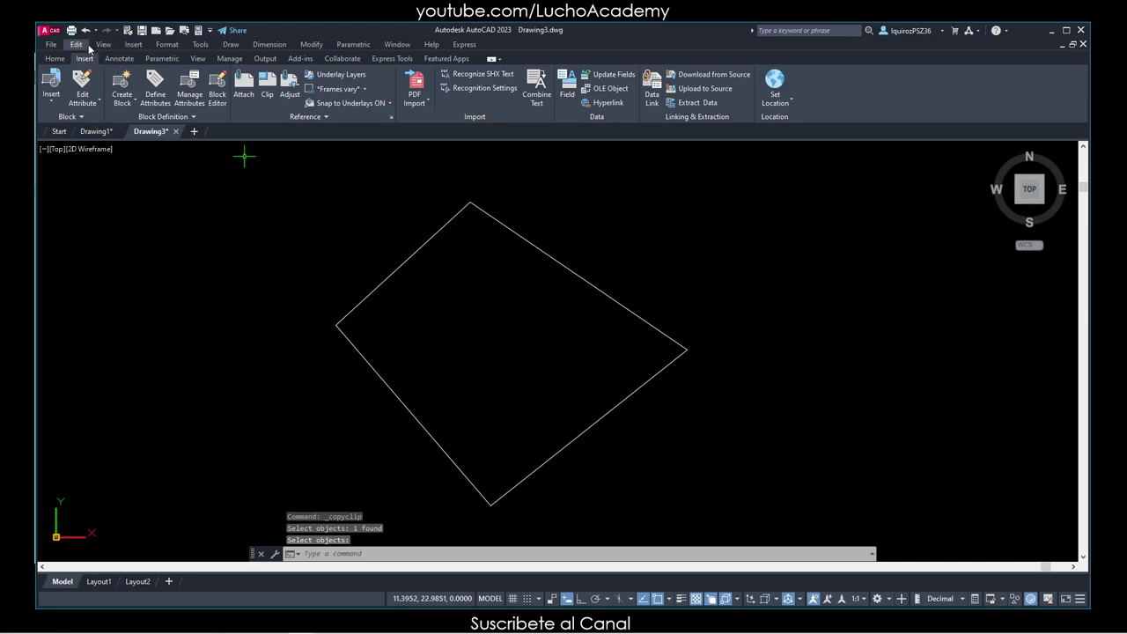
{"action": "left_click", "coordinate": [101, 45]}
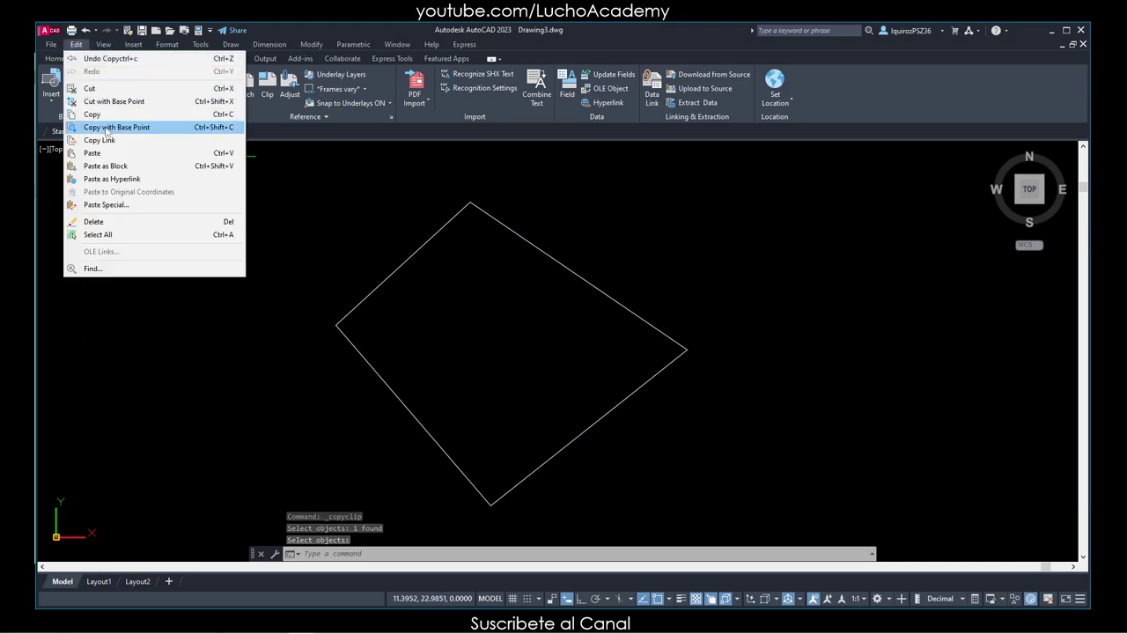
{"action": "left_click", "coordinate": [108, 152]}
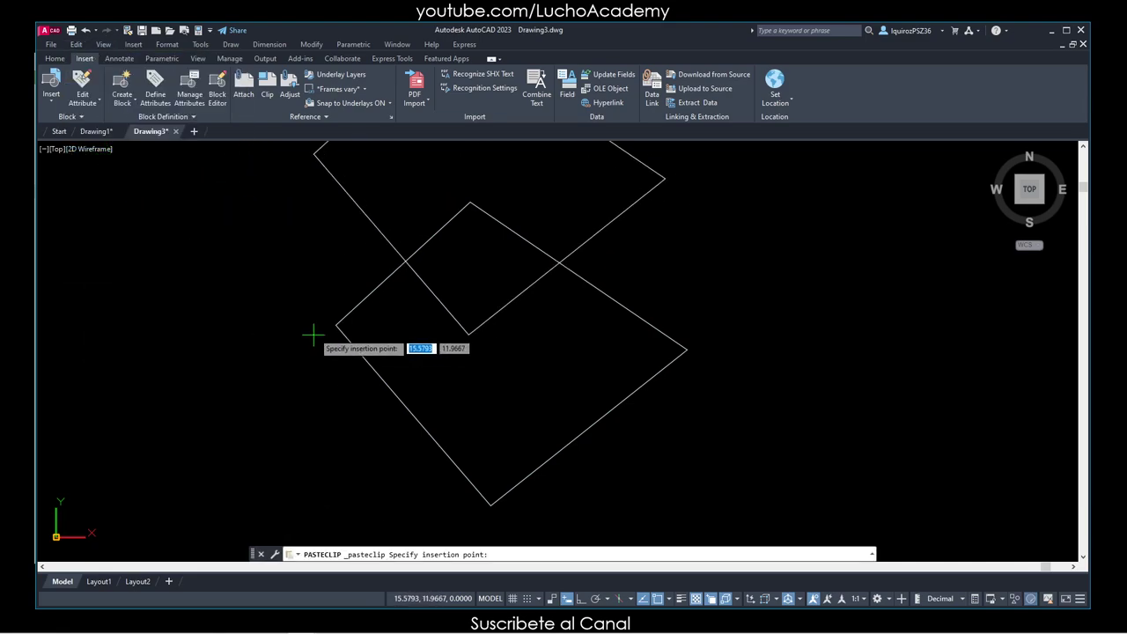
{"action": "left_click", "coordinate": [424, 326]}
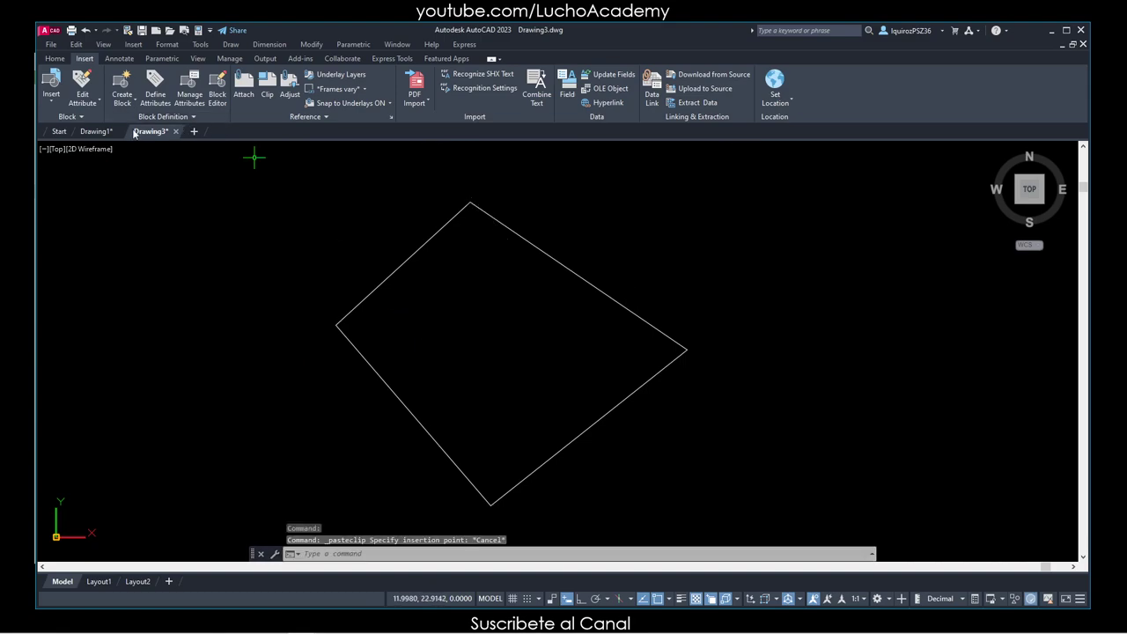
Paste the second quadrilateral copy into Drawing1 left of the circle
{"action": "left_click", "coordinate": [106, 132]}
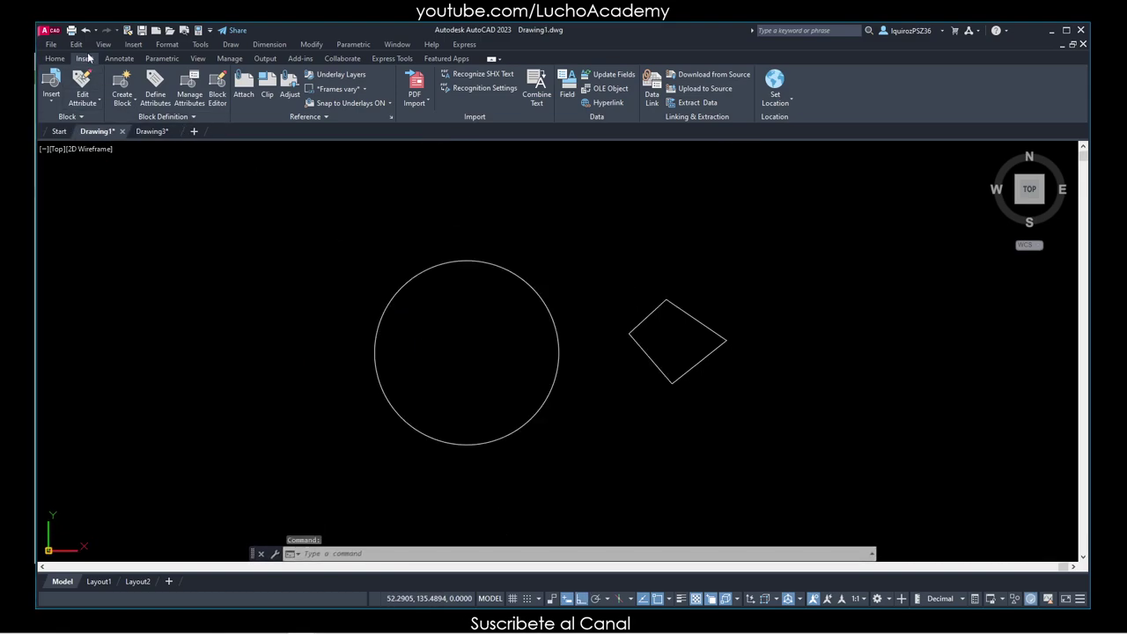
{"action": "left_click", "coordinate": [77, 44]}
{"action": "left_click", "coordinate": [97, 151]}
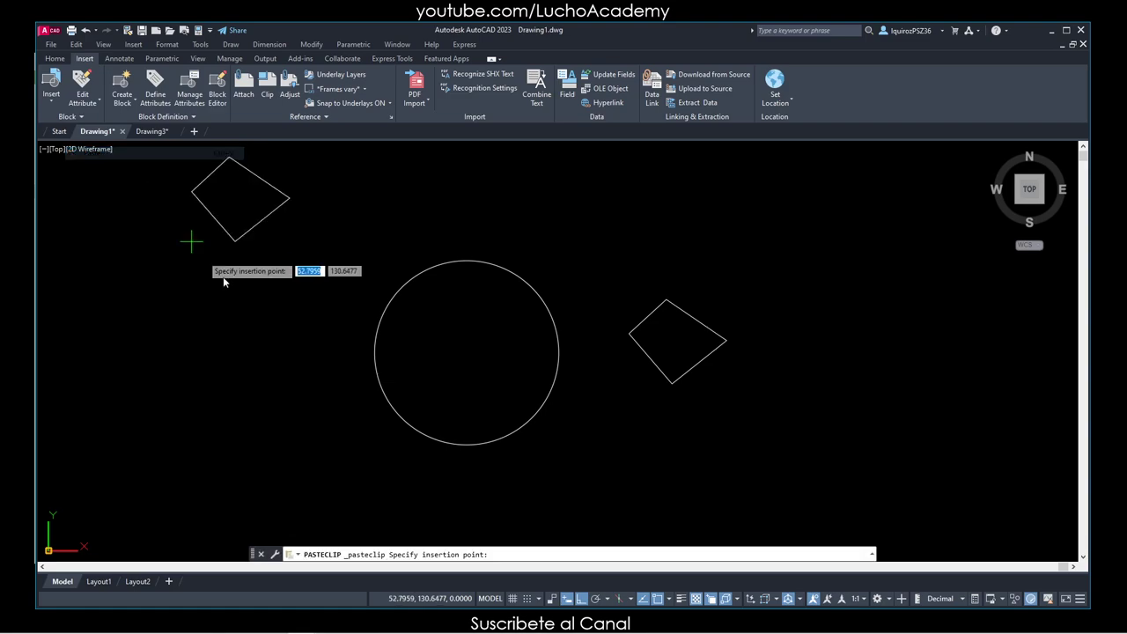
{"action": "left_click", "coordinate": [255, 367]}
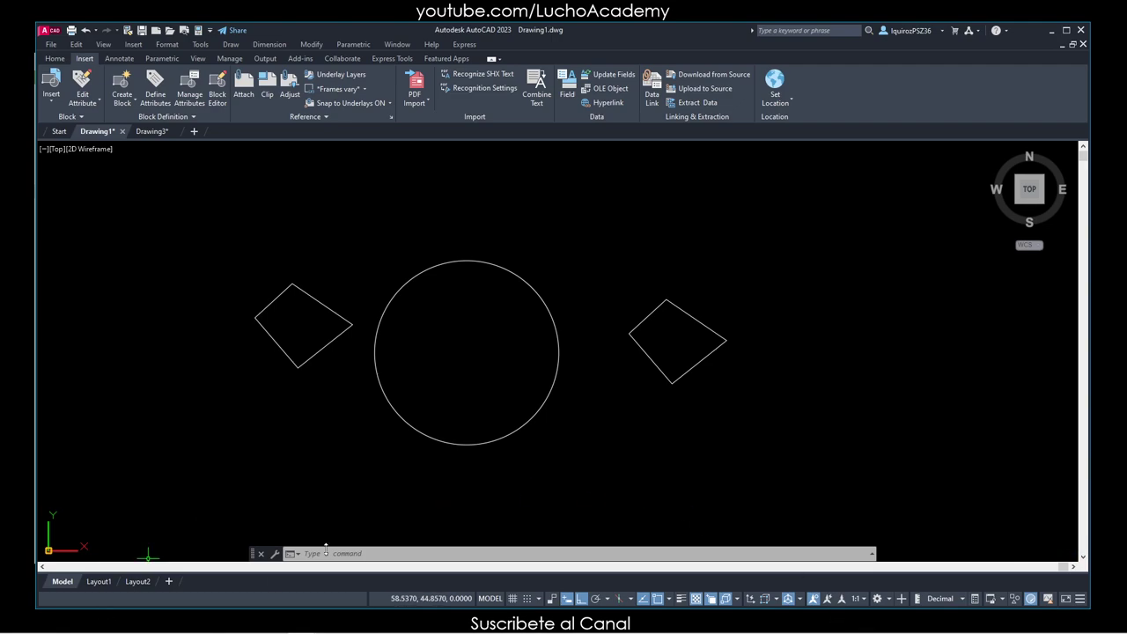
{"action": "left_click", "coordinate": [1107, 590]}
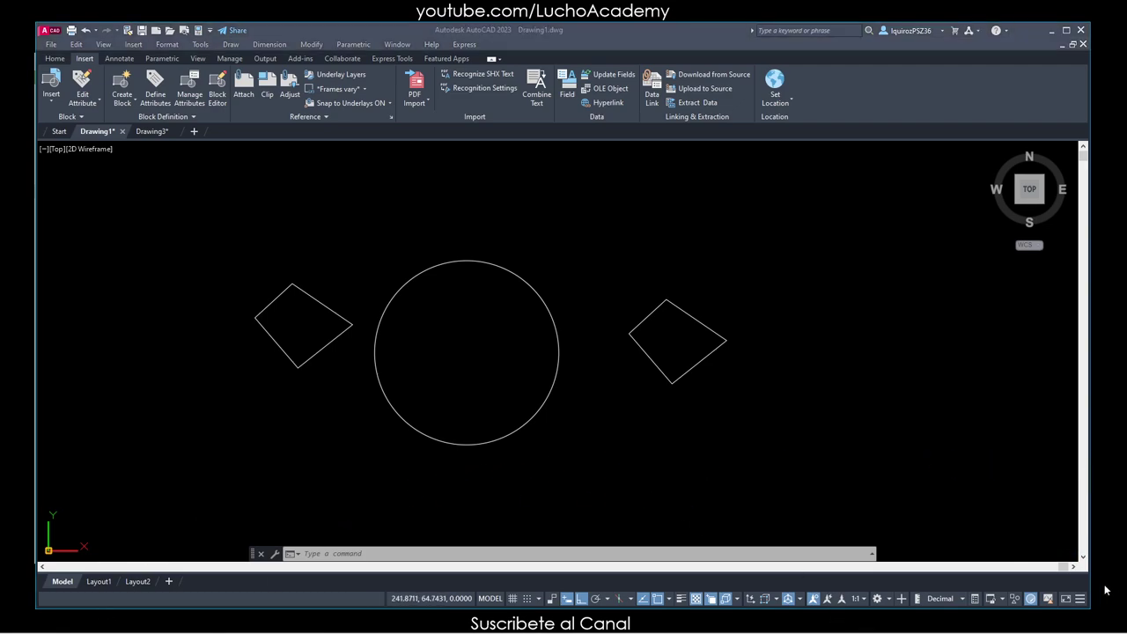